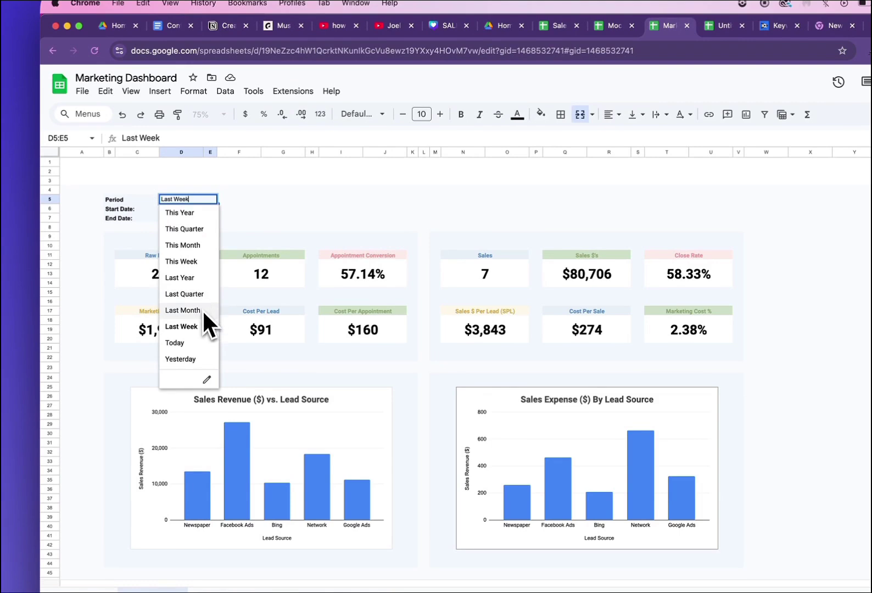
# Switch the dashboard's Period to Last Month, Last Year and Last Week to view the metrics for each
pyautogui.click(202, 310)
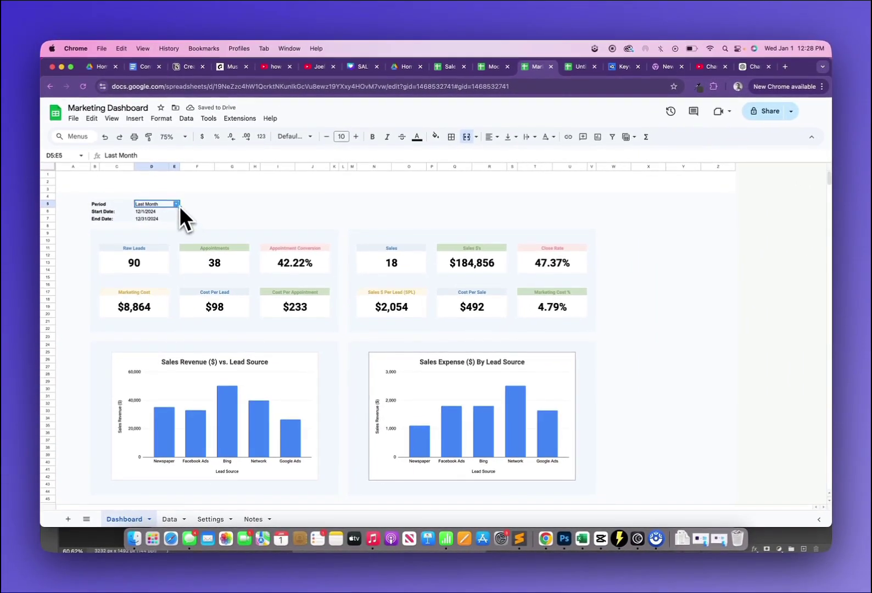
pyautogui.click(179, 205)
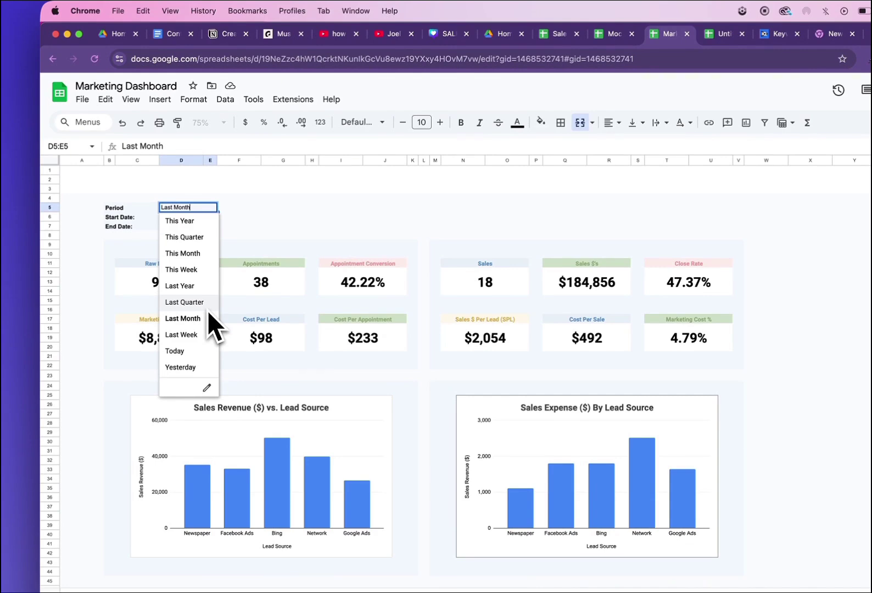
pyautogui.click(200, 289)
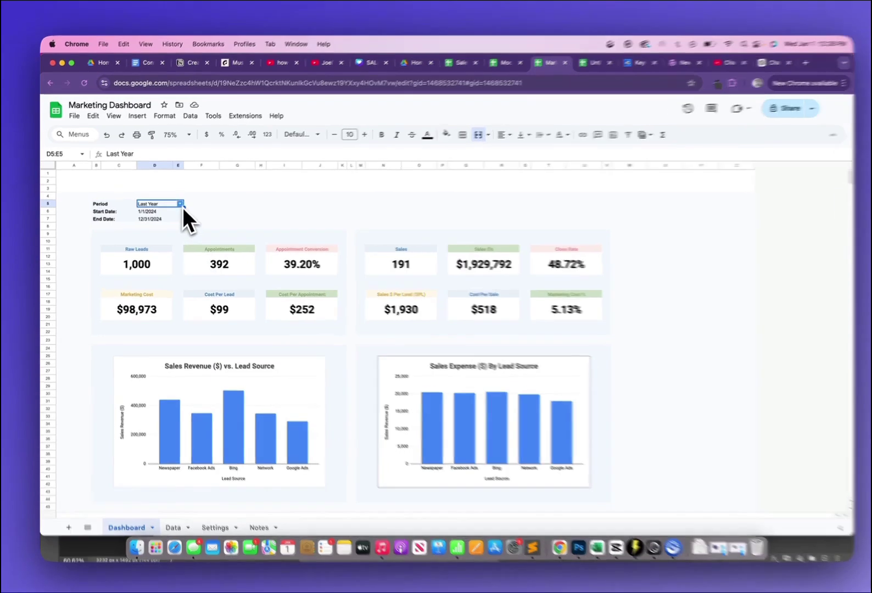
pyautogui.click(179, 206)
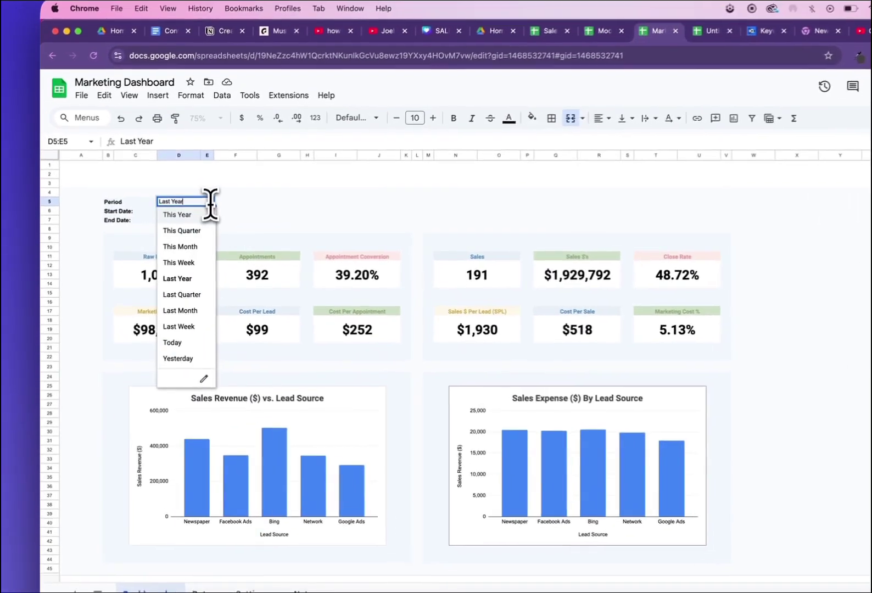
pyautogui.click(185, 328)
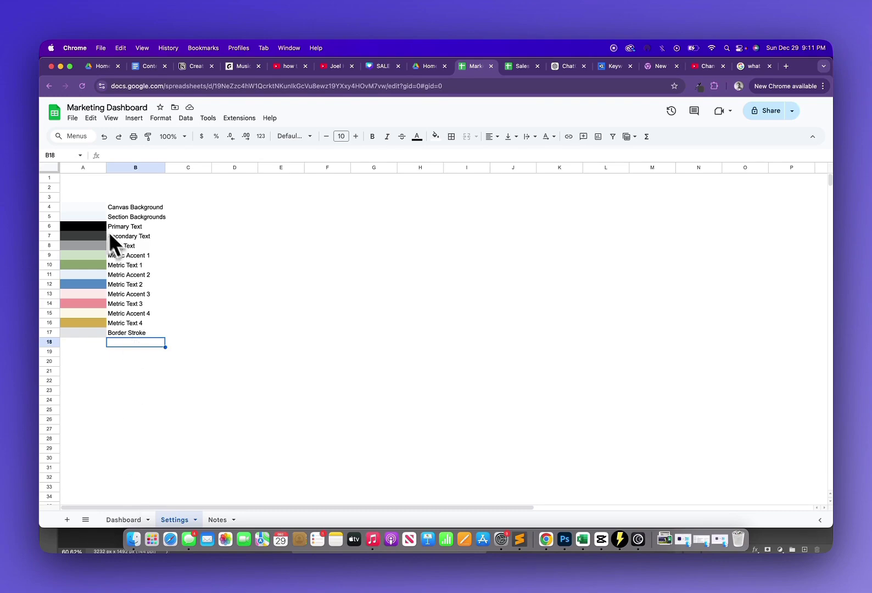
# Copy the Canvas Background swatch in A4 of the Settings sheet into cells A4 and B4 of the Dashboard sheet
pyautogui.click(95, 208)
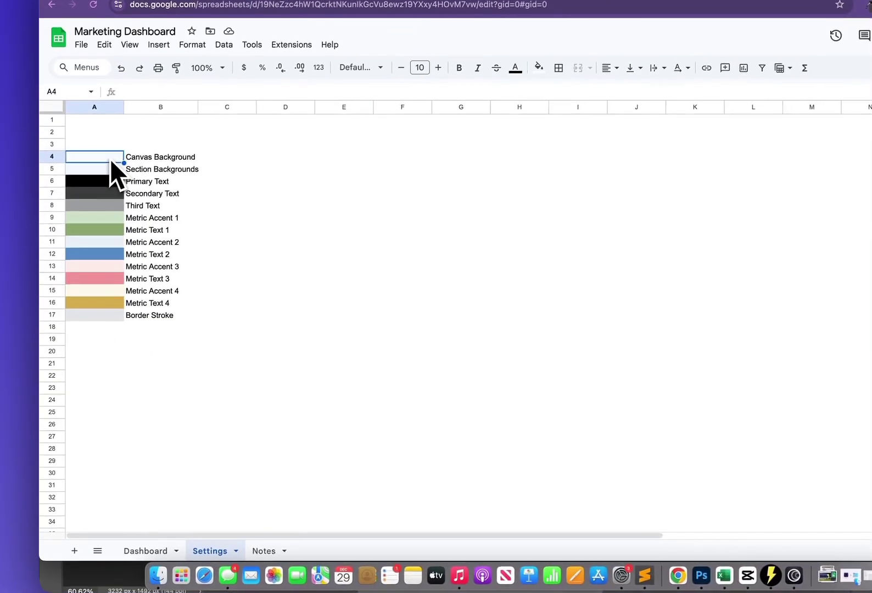
pyautogui.press('super+c')
pyautogui.click(146, 550)
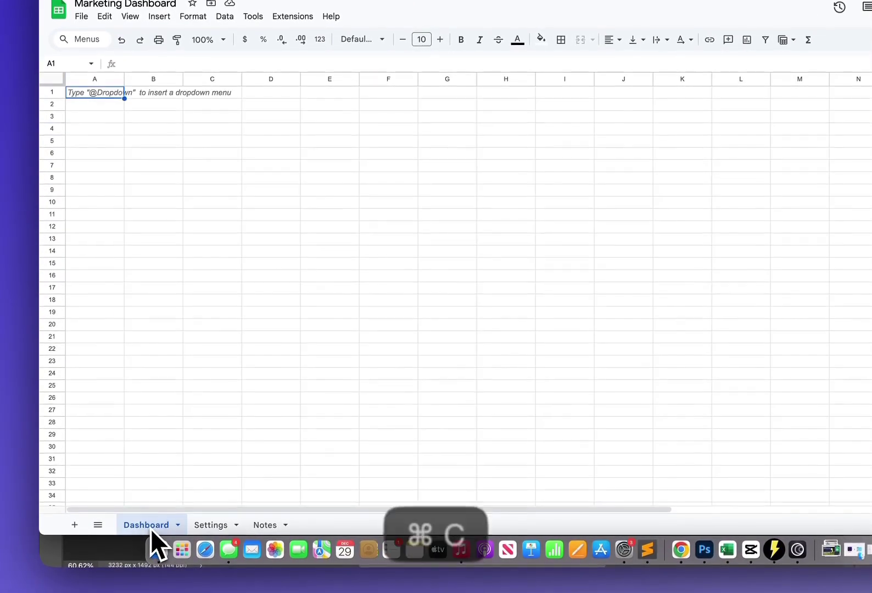
pyautogui.press('Down')
pyautogui.press('Down')
pyautogui.press('Down')
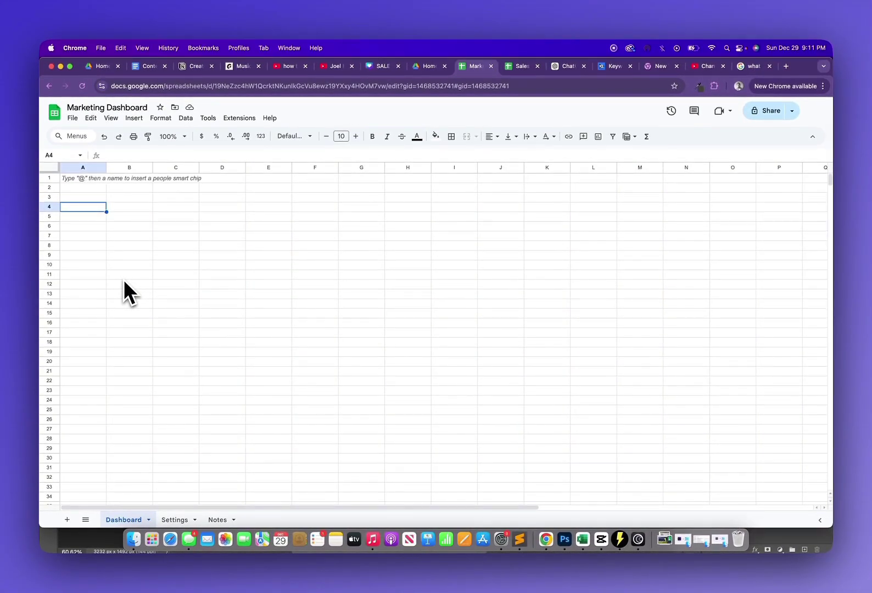
pyautogui.press('super+v')
pyautogui.press('Right')
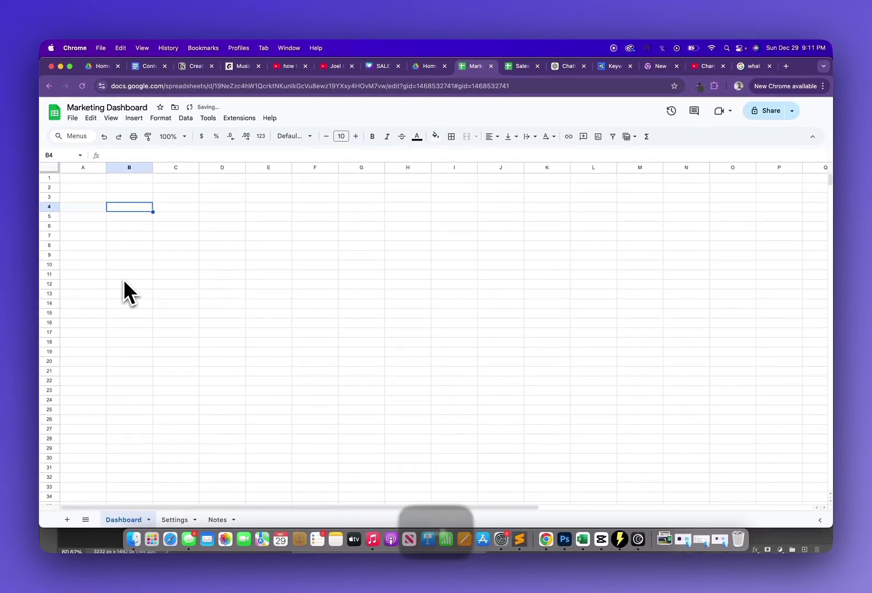
pyautogui.press('super+v')
pyautogui.press('Right')
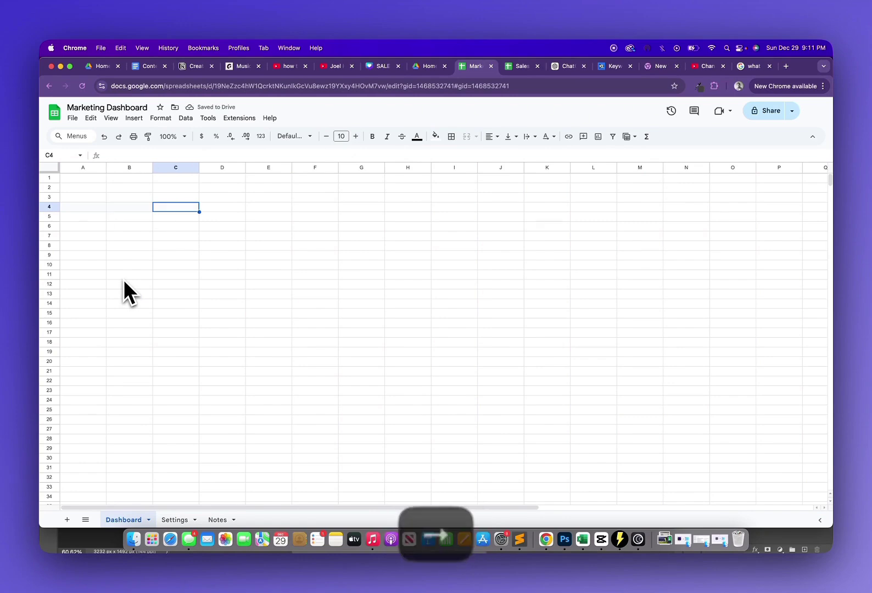
pyautogui.hotkey('shift', 'Right')
pyautogui.hotkey('shift', 'Right')
pyautogui.hotkey('shift', 'Right')
pyautogui.hotkey('shift', 'Right')
pyautogui.hotkey('shift', 'Right')
pyautogui.hotkey('shift', 'Right')
pyautogui.hotkey('shift', 'Right')
pyautogui.press('Left')
pyautogui.press('Left')
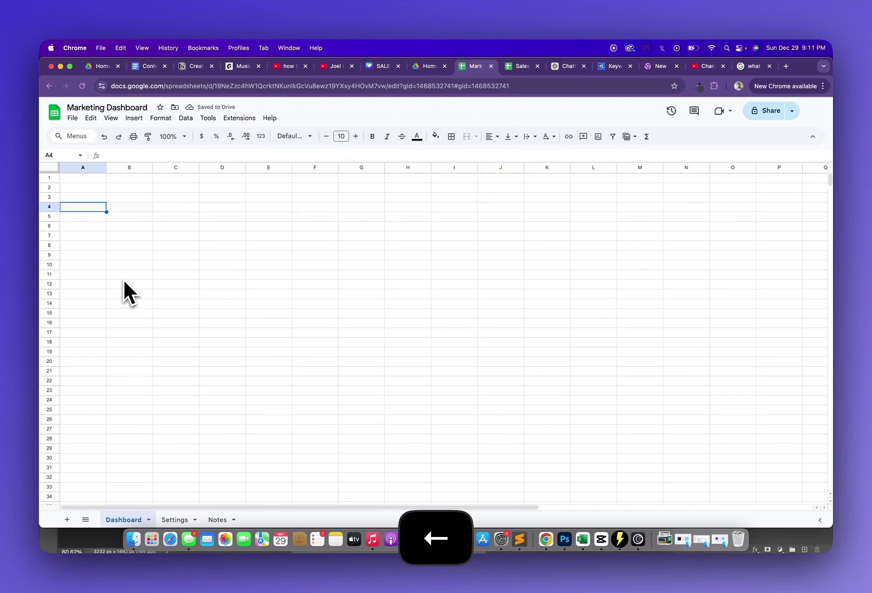
# Fill the Dashboard range A4:Z1000 with the custom Canvas Background color
pyautogui.press('super+shift+Right')
pyautogui.press('super+shift+Down')
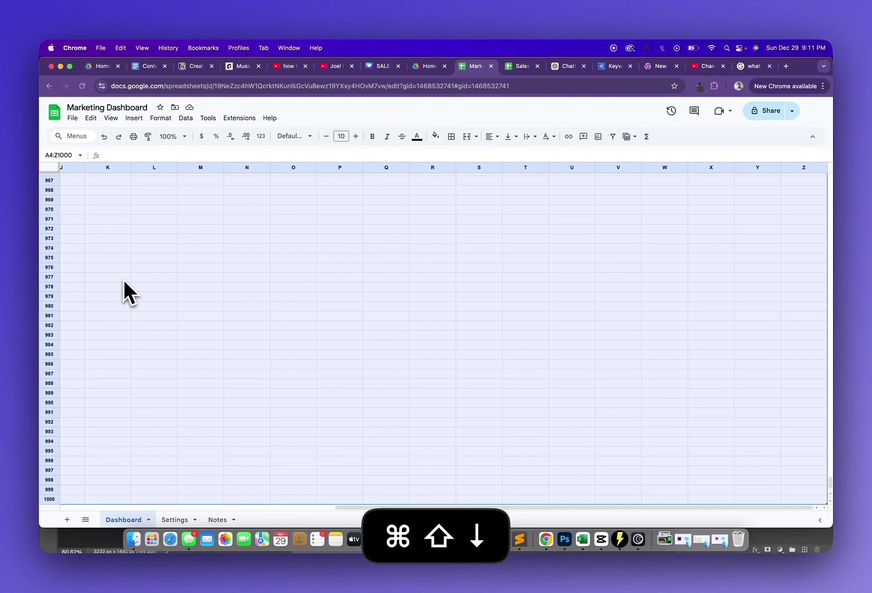
pyautogui.click(434, 138)
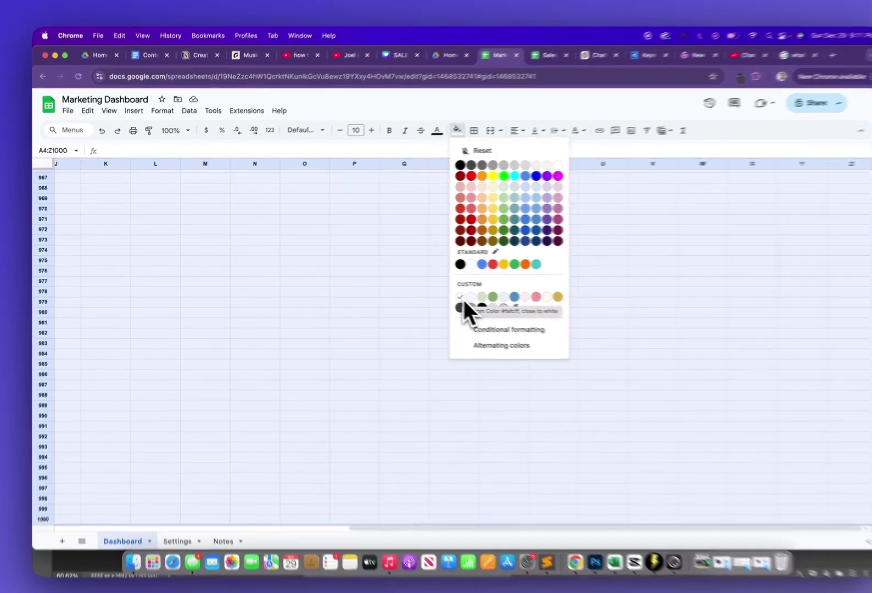
pyautogui.click(442, 292)
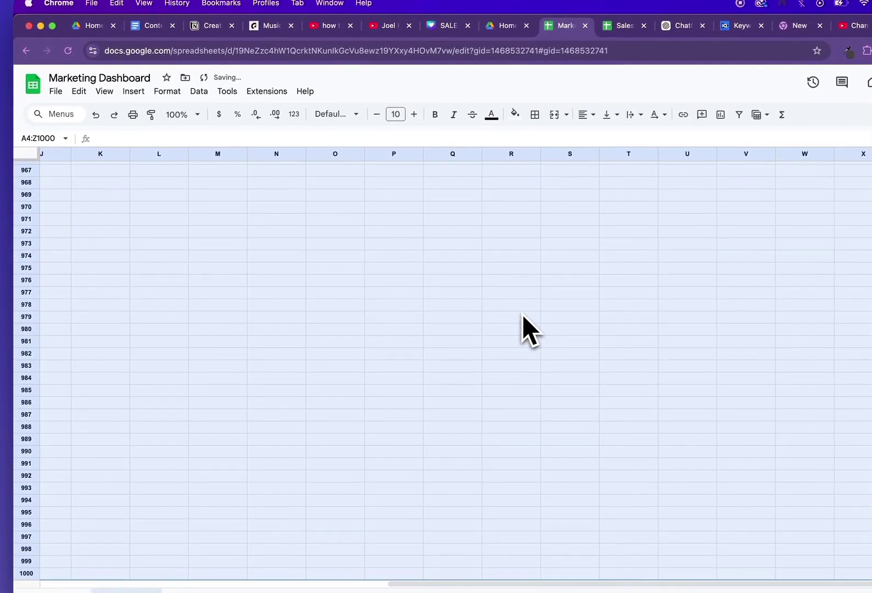
pyautogui.scroll(2, 388, 279)
pyautogui.click(96, 258)
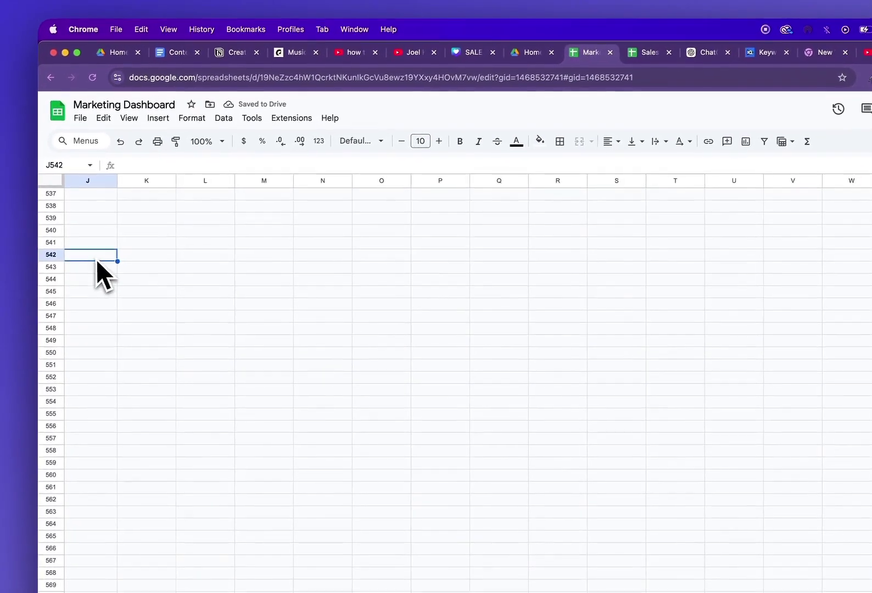
pyautogui.press('super+Up')
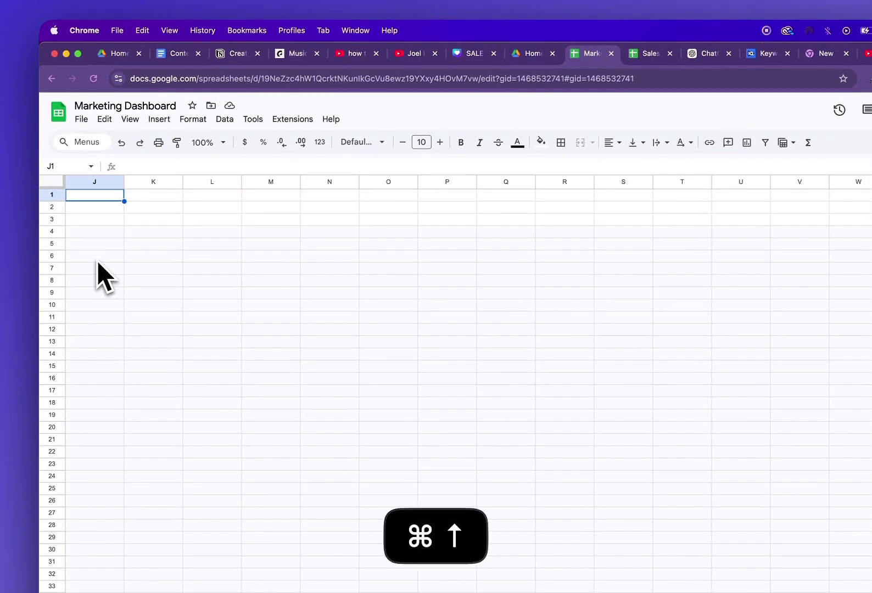
pyautogui.press('Up')
pyautogui.press('Down')
pyautogui.press('Down')
pyautogui.press('Down')
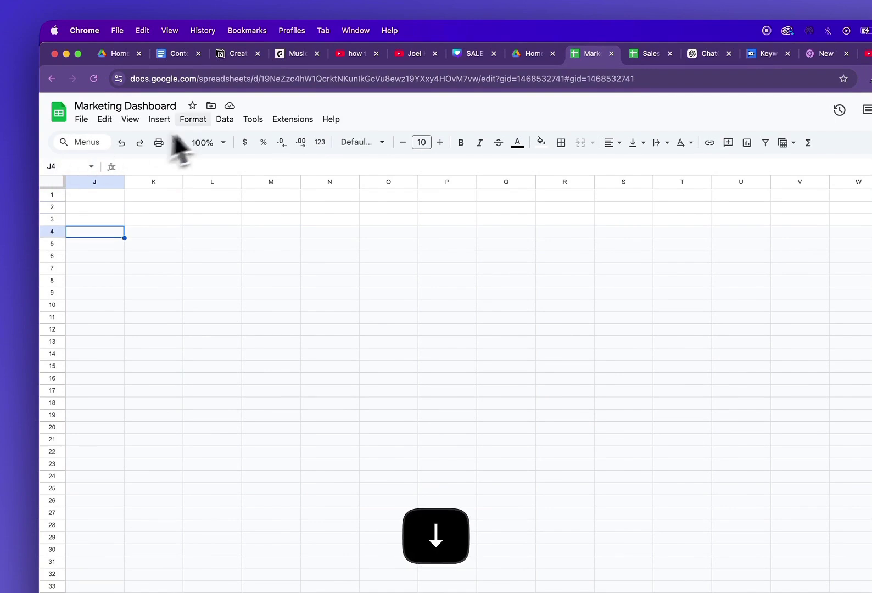
# Hide the gridlines on the Dashboard sheet
pyautogui.click(131, 121)
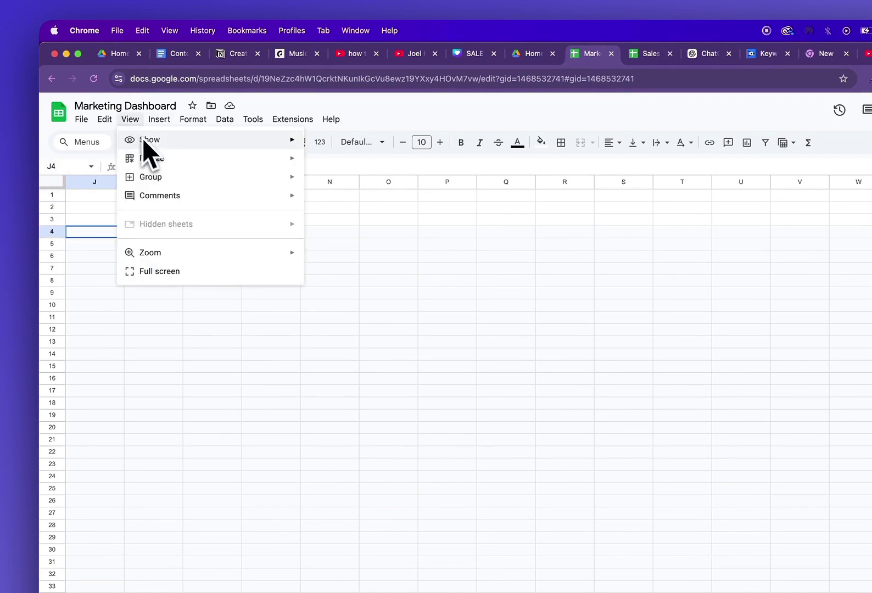
pyautogui.moveTo(146, 141)
pyautogui.click(328, 163)
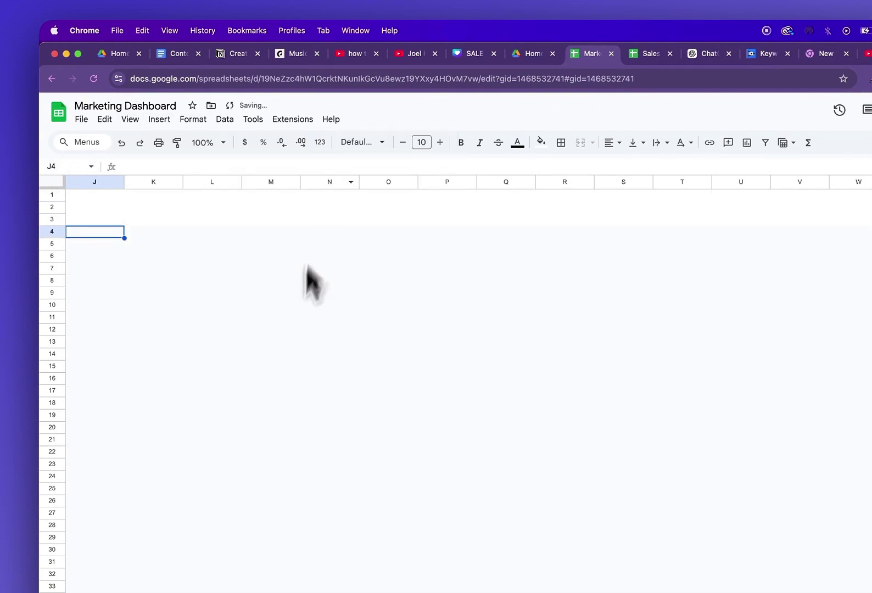
pyautogui.click(271, 256)
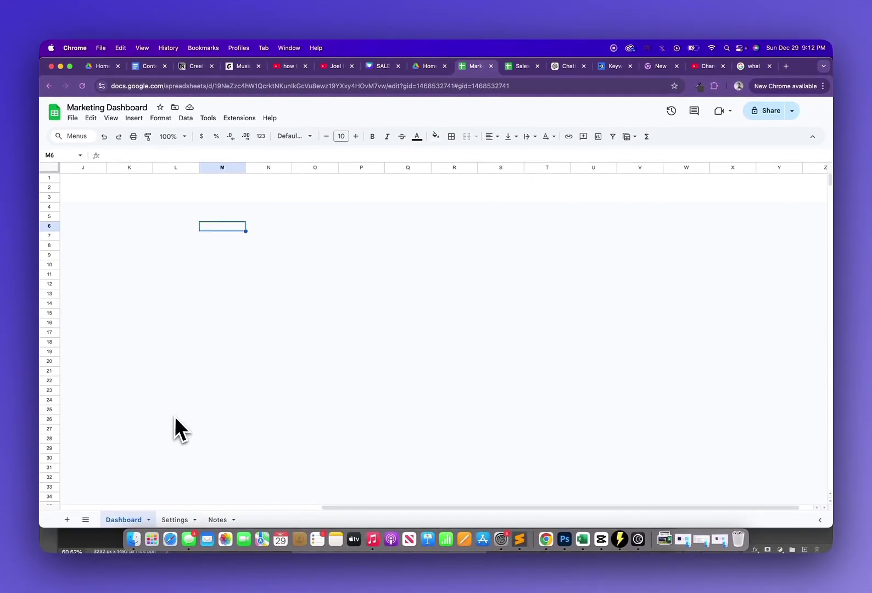
# Copy the Section Backgrounds swatch in cell A5 of the Settings sheet
pyautogui.click(180, 522)
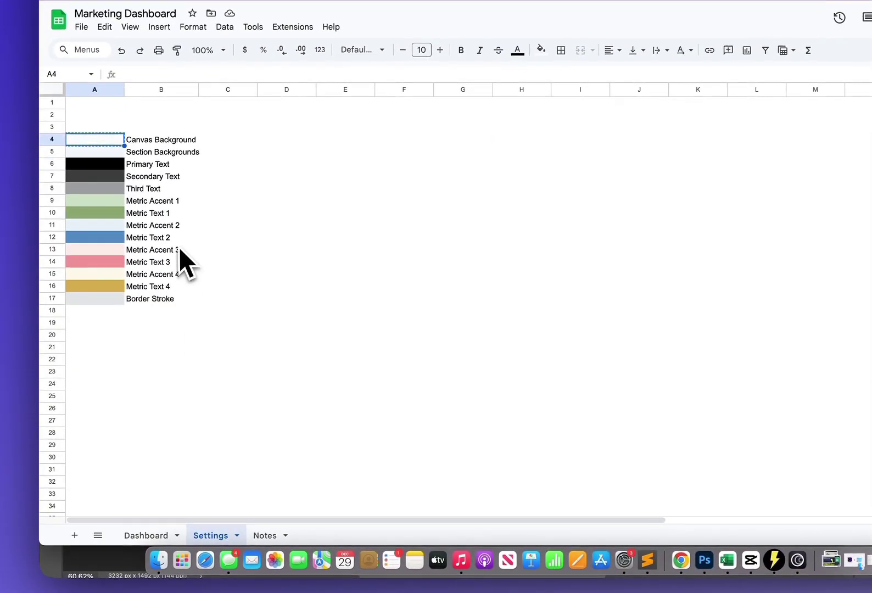
pyautogui.click(111, 156)
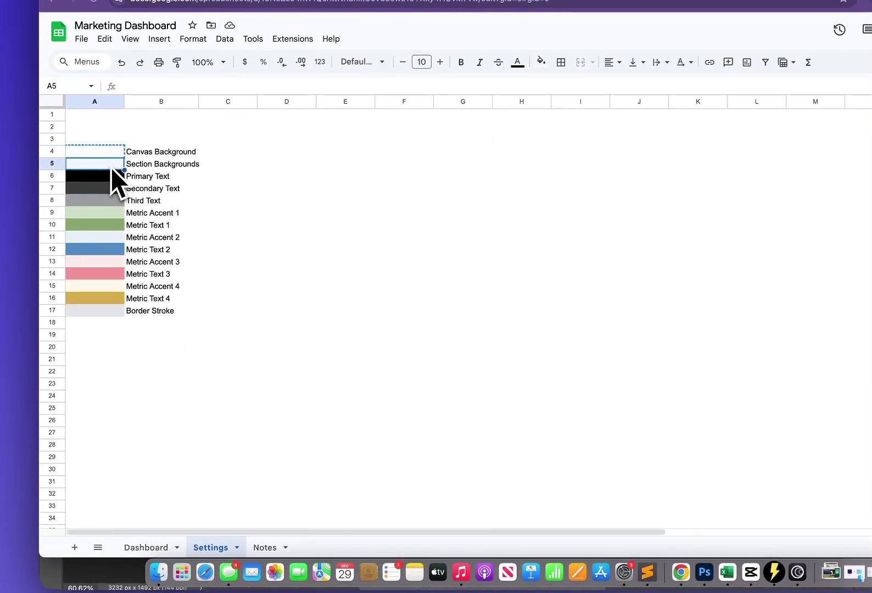
pyautogui.press('super+c')
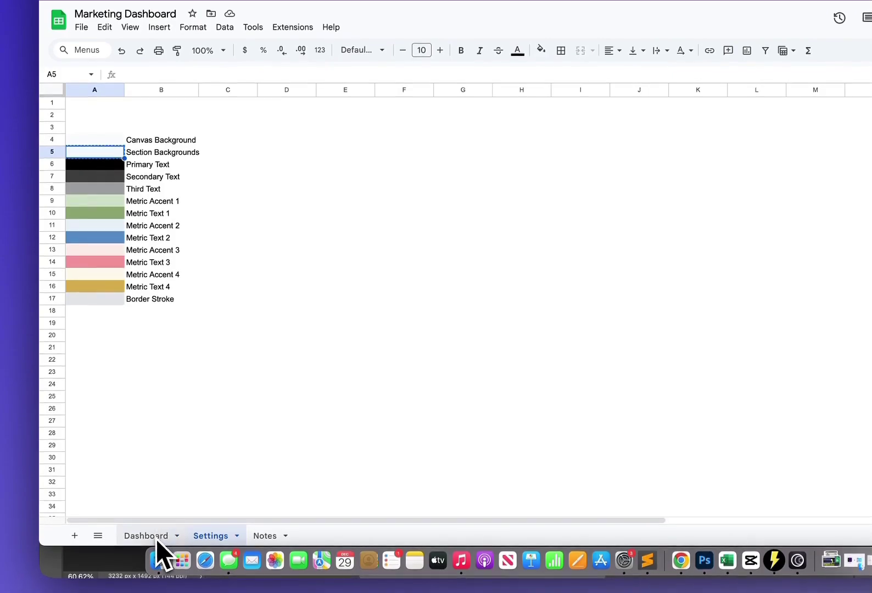
# Paste the copied section background swatch over range K6:R27 on the Dashboard sheet
pyautogui.click(146, 536)
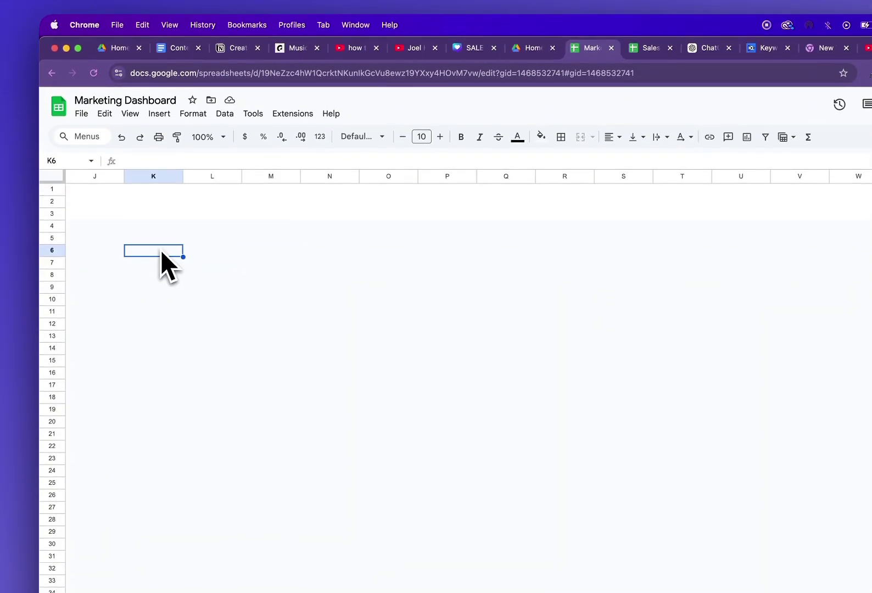
pyautogui.hotkey('shift', 'Right')
pyautogui.hotkey('shift', 'Right')
pyautogui.hotkey('shift', 'Right')
pyautogui.hotkey('shift', 'Right')
pyautogui.hotkey('shift', 'Right')
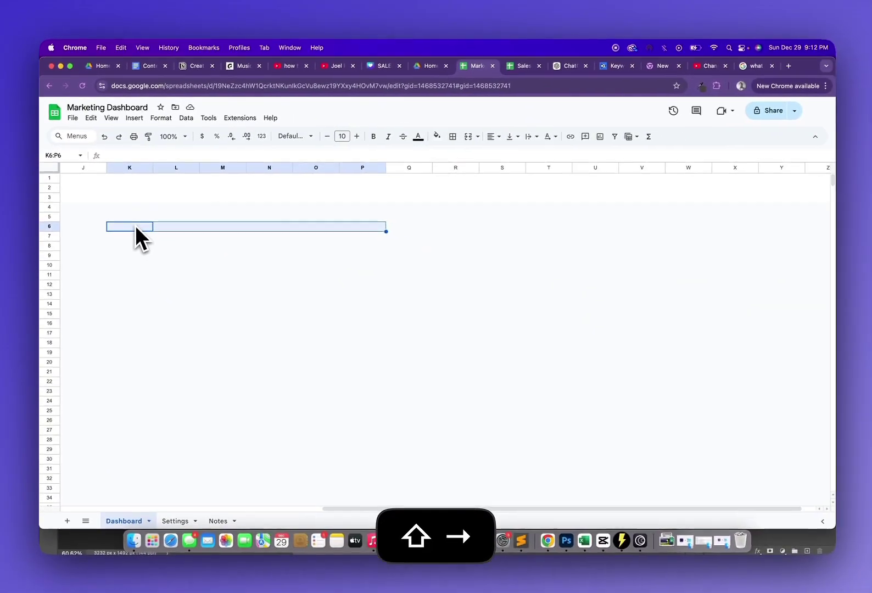
pyautogui.hotkey('shift', 'Right')
pyautogui.hotkey('shift', 'Right')
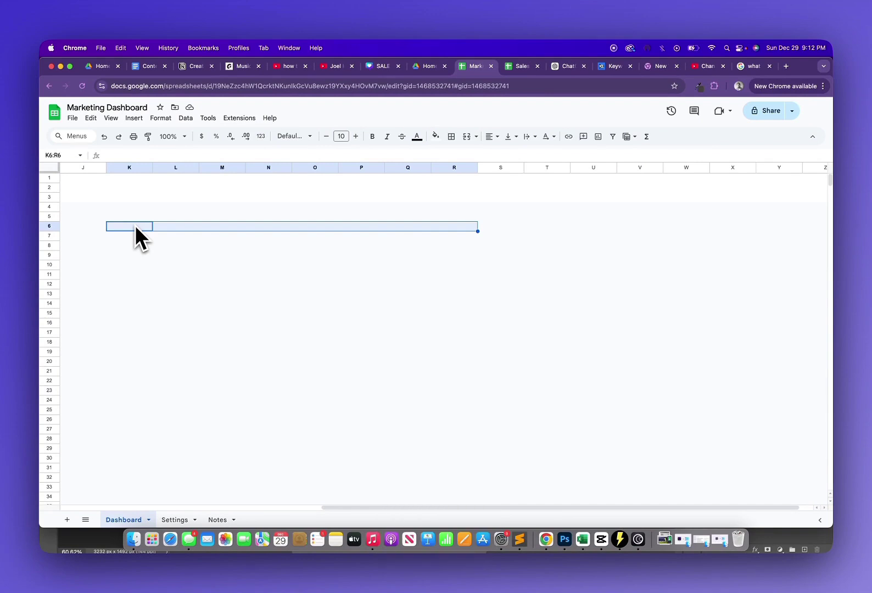
pyautogui.hotkey('shift', 'Down')
pyautogui.hotkey('shift', 'Down')
pyautogui.hotkey('shift', 'Down')
pyautogui.hotkey('shift', 'Down')
pyautogui.hotkey('shift', 'Down')
pyautogui.hotkey('shift', 'Down')
pyautogui.hotkey('shift', 'Down')
pyautogui.hotkey('shift', 'Down')
pyautogui.hotkey('shift', 'Down')
pyautogui.hotkey('shift', 'Down')
pyautogui.hotkey('shift', 'Down')
pyautogui.hotkey('shift', 'Down')
pyautogui.hotkey('shift', 'Down')
pyautogui.hotkey('shift', 'Down')
pyautogui.hotkey('shift', 'Down')
pyautogui.hotkey('shift', 'Down')
pyautogui.hotkey('shift', 'Down')
pyautogui.hotkey('shift', 'Down')
pyautogui.hotkey('shift', 'Down')
pyautogui.hotkey('shift', 'Down')
pyautogui.hotkey('shift', 'Down')
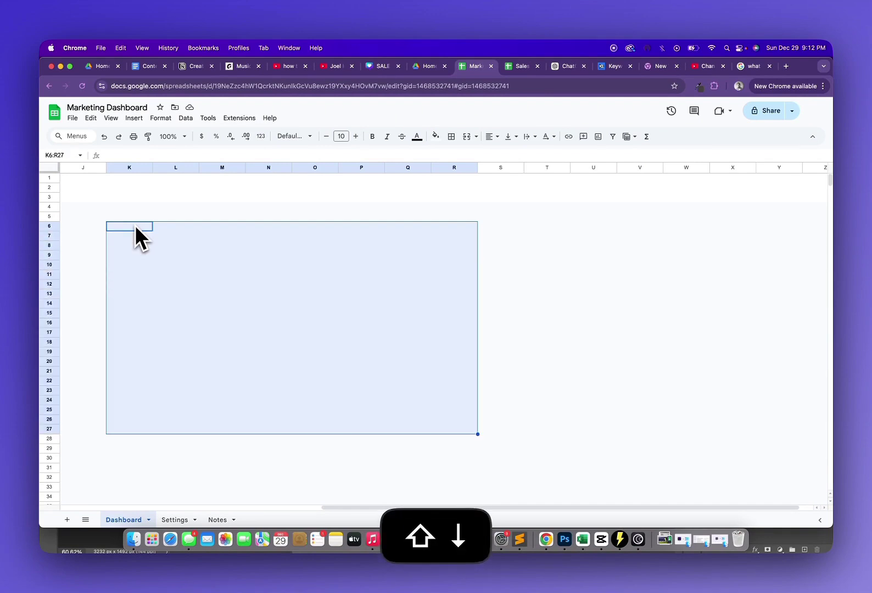
pyautogui.press('cmd+v')
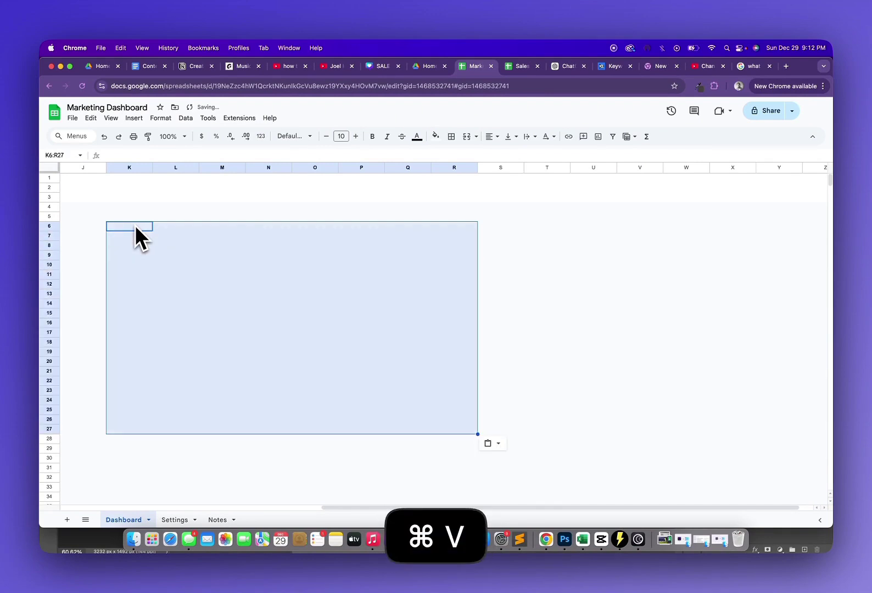
pyautogui.press('Up')
pyautogui.press('Up')
pyautogui.press('Up')
pyautogui.press('Up')
pyautogui.press('Down')
pyautogui.press('Down')
pyautogui.press('Down')
pyautogui.press('Down')
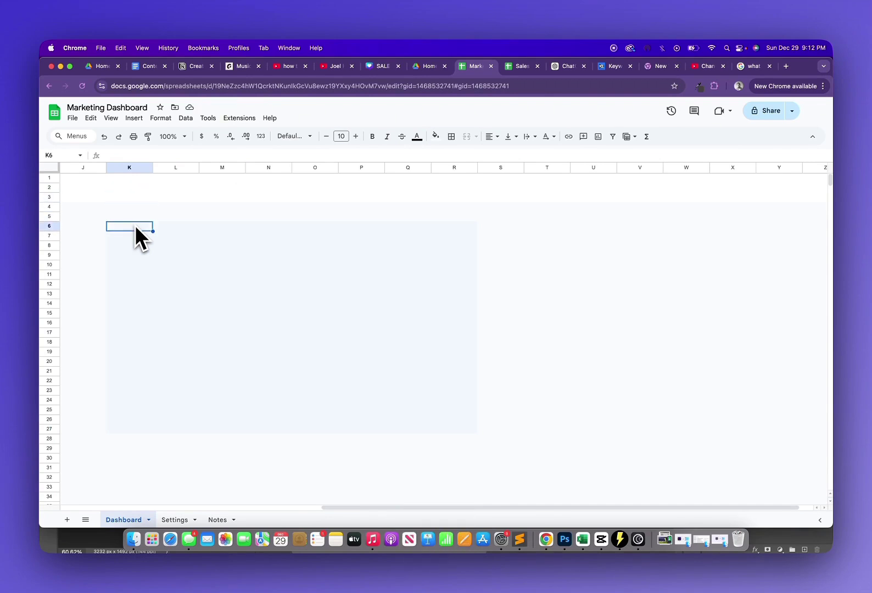
# Extend the section background block by pasting the copied swatch into S6:S27 and cell T6
pyautogui.press('Down')
pyautogui.press('Right')
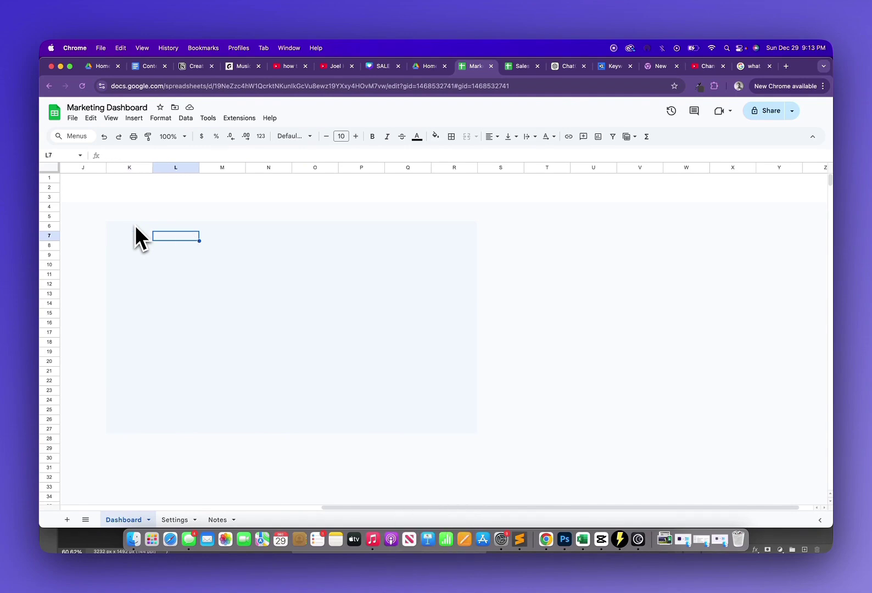
pyautogui.press('Right')
pyautogui.press('Right')
pyautogui.press('Right')
pyautogui.press('Right')
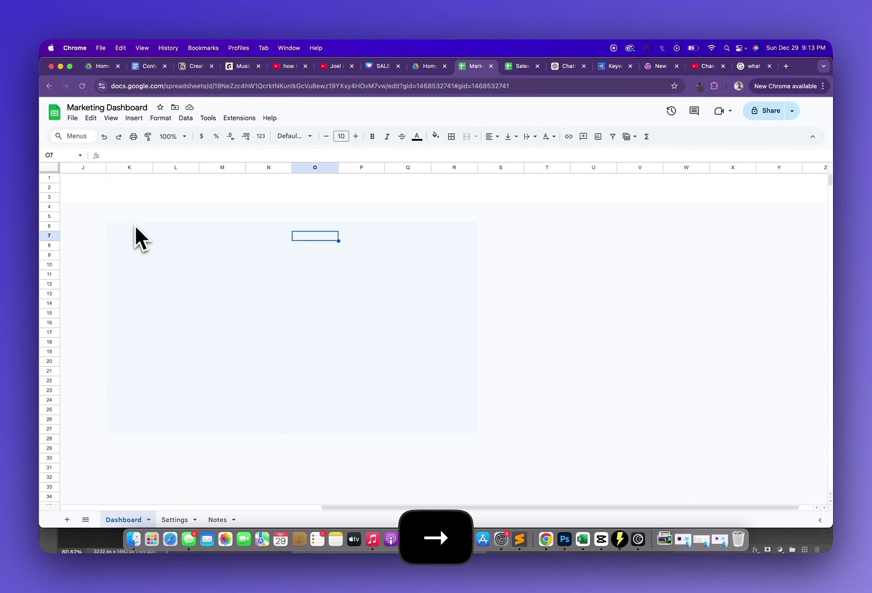
pyautogui.press('Right')
pyautogui.press('Right')
pyautogui.press('Right')
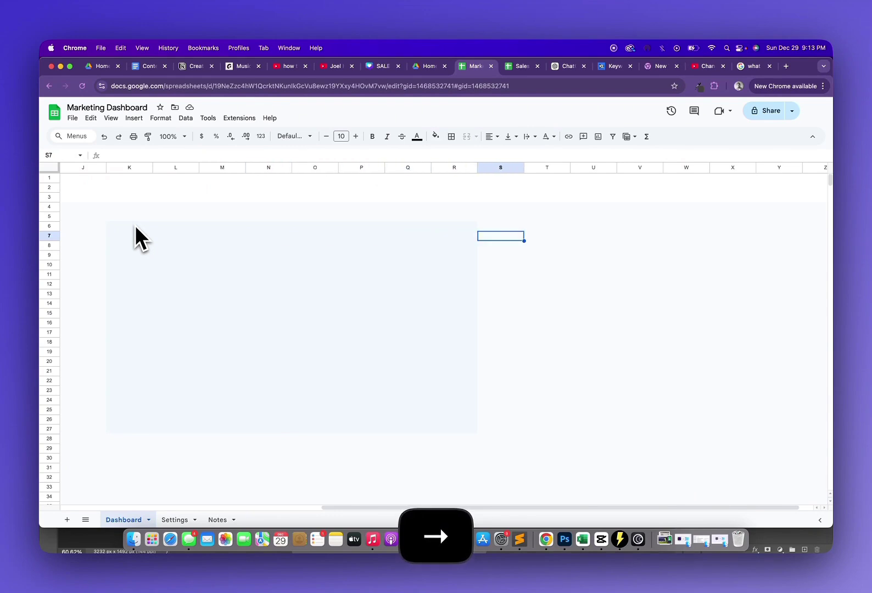
pyautogui.press('Up')
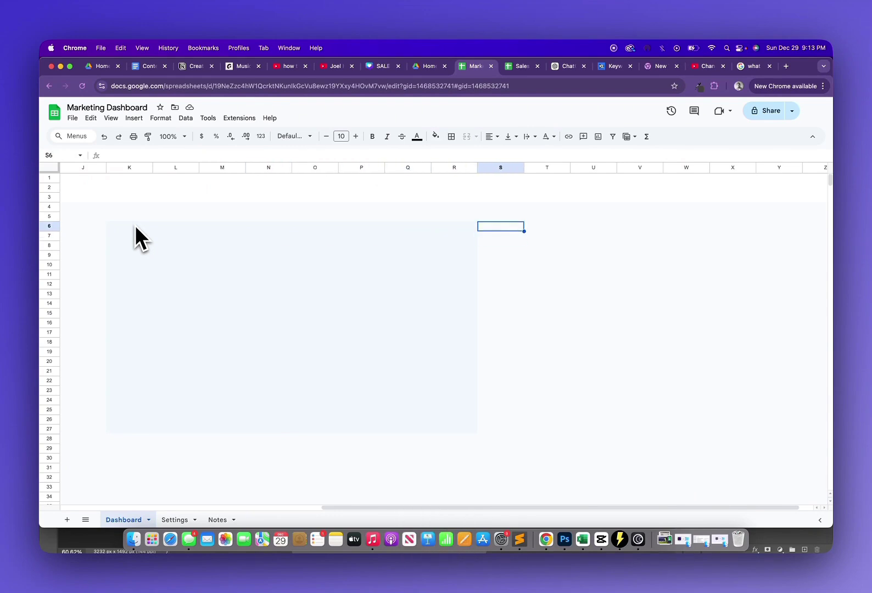
pyautogui.hotkey('shift', 'Down')
pyautogui.hotkey('shift', 'Down')
pyautogui.hotkey('shift', 'Down')
pyautogui.hotkey('shift', 'Down')
pyautogui.hotkey('shift', 'Down')
pyautogui.hotkey('shift', 'Down')
pyautogui.hotkey('shift', 'Down')
pyautogui.hotkey('shift', 'Down')
pyautogui.hotkey('shift', 'Down')
pyautogui.hotkey('shift', 'Down')
pyautogui.hotkey('shift', 'Down')
pyautogui.hotkey('shift', 'Down')
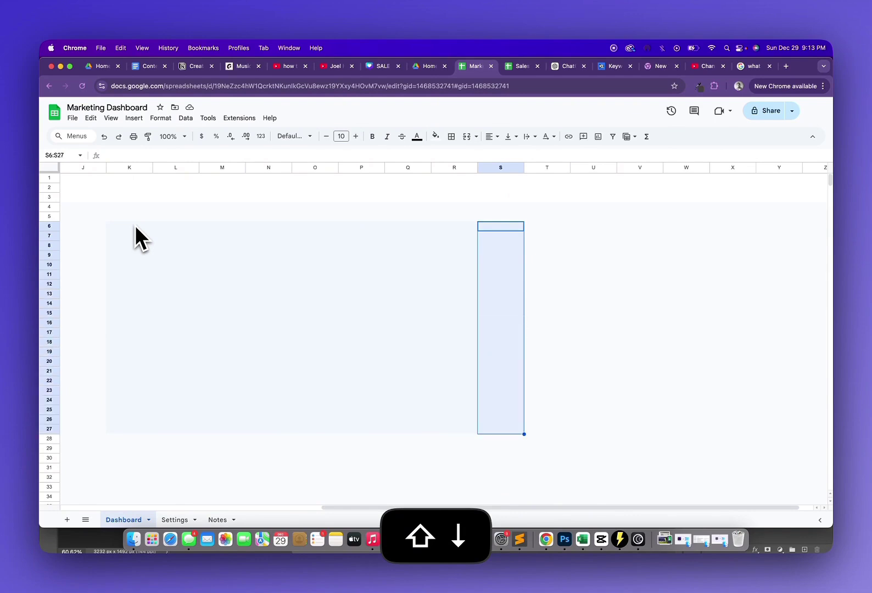
pyautogui.press('super+v')
pyautogui.press('Right')
pyautogui.press('super+v')
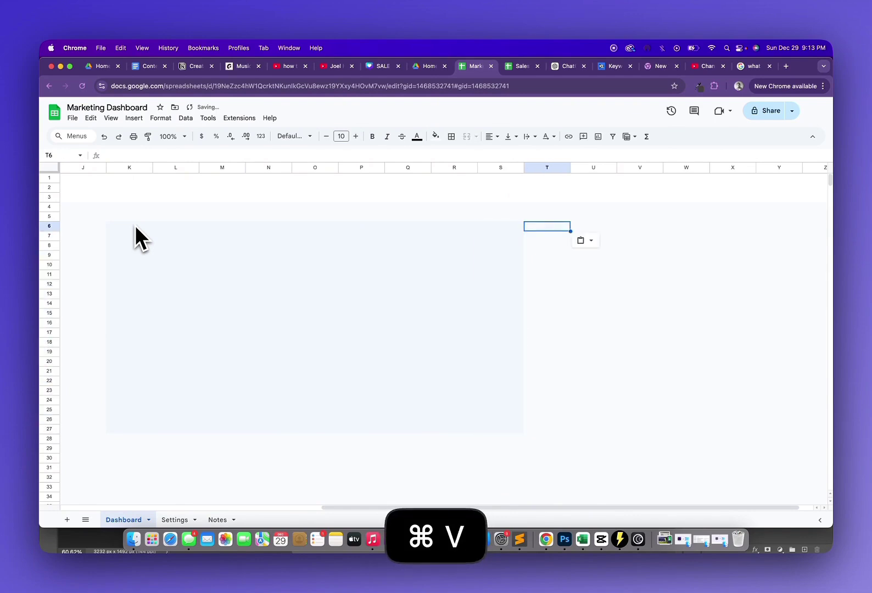
# Complete the section background block by pasting the copied swatch over T7:T27 on the Dashboard sheet
pyautogui.press('Down')
pyautogui.hotkey('shift', 'Down')
pyautogui.hotkey('shift', 'Down')
pyautogui.hotkey('shift', 'Down')
pyautogui.hotkey('shift', 'Down')
pyautogui.hotkey('shift', 'Down')
pyautogui.hotkey('shift', 'Down')
pyautogui.hotkey('shift', 'Down')
pyautogui.hotkey('shift', 'Down')
pyautogui.hotkey('shift', 'Down')
pyautogui.hotkey('shift', 'Down')
pyautogui.hotkey('shift', 'Down')
pyautogui.hotkey('shift', 'Down')
pyautogui.hotkey('shift', 'Down')
pyautogui.hotkey('shift', 'Down')
pyautogui.hotkey('shift', 'Down')
pyautogui.hotkey('shift', 'Down')
pyautogui.hotkey('shift', 'Down')
pyautogui.hotkey('shift', 'Down')
pyautogui.hotkey('shift', 'Down')
pyautogui.hotkey('shift', 'Down')
pyautogui.press('super+v')
pyautogui.press('Left')
pyautogui.press('Left')
pyautogui.press('Left')
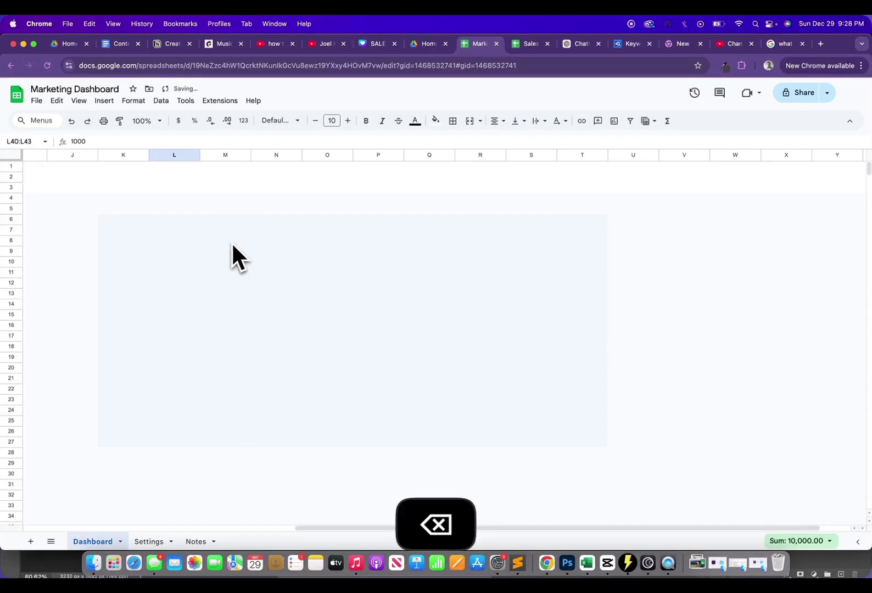
# Fill range M8:N11 inside the section block with white to form a metric card
pyautogui.moveTo(228, 240); pyautogui.dragTo(239, 267)
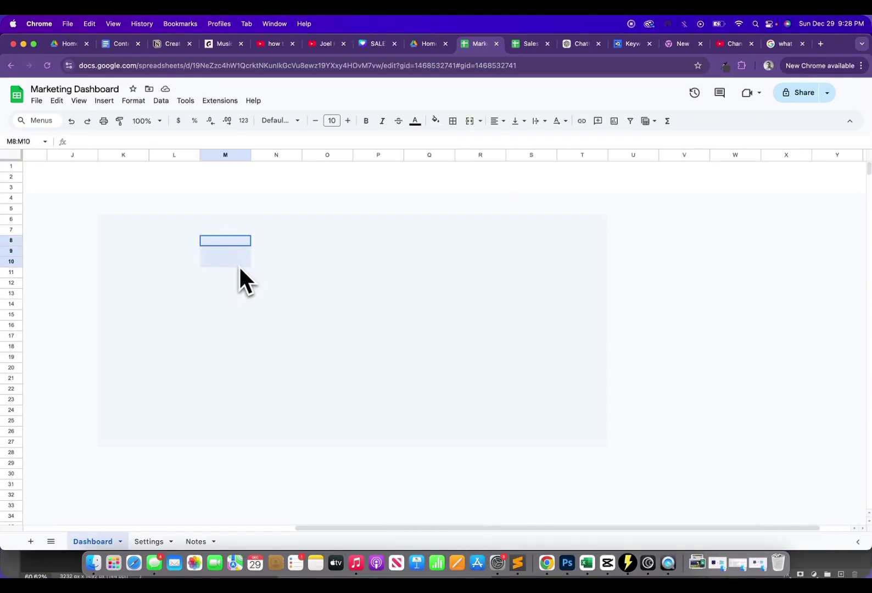
pyautogui.moveTo(239, 267); pyautogui.dragTo(273, 276)
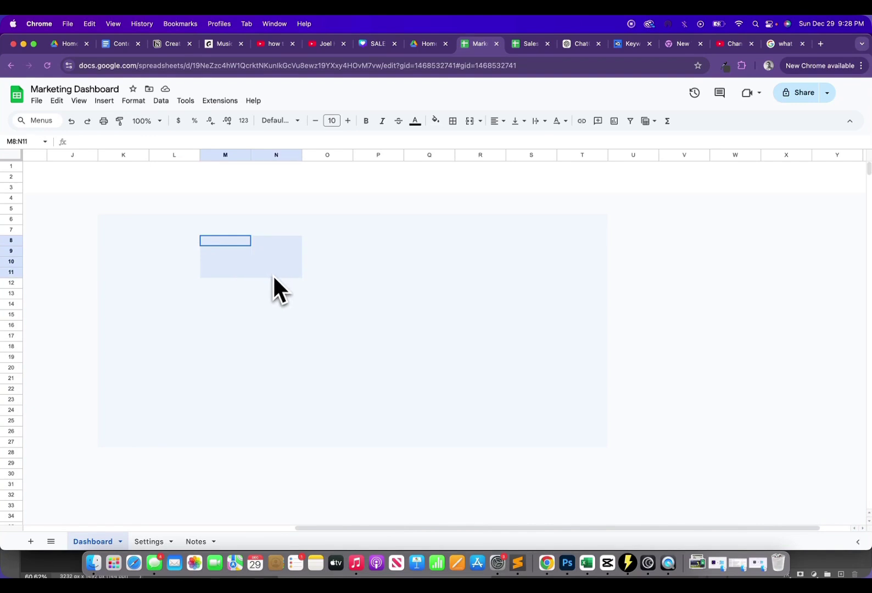
pyautogui.moveTo(273, 279); pyautogui.dragTo(274, 281)
pyautogui.click(436, 121)
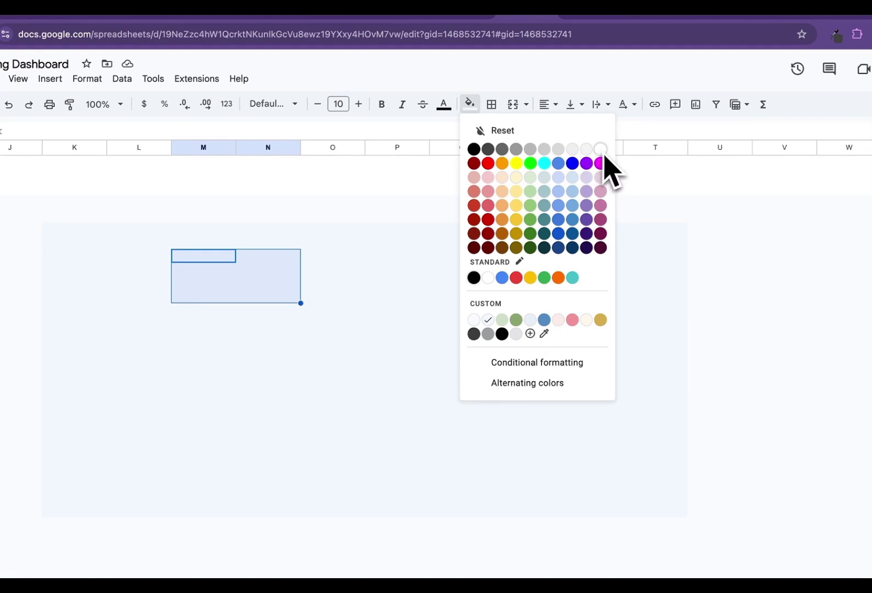
pyautogui.click(600, 149)
pyautogui.click(235, 368)
pyautogui.moveTo(228, 255); pyautogui.dragTo(280, 300)
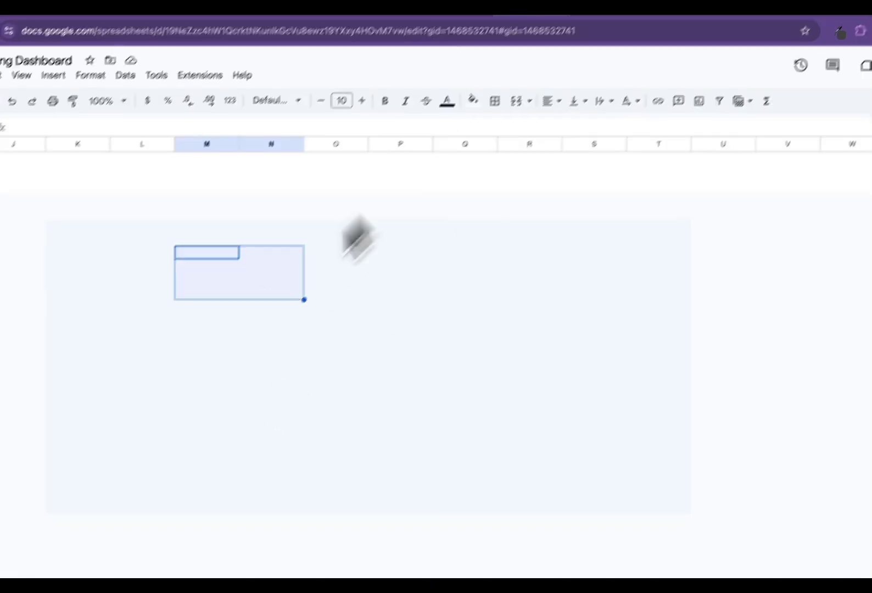
# Copy the Border Stroke swatch in cell A17 of the Settings sheet and paste it into cell P2 on the Dashboard sheet
pyautogui.click(180, 561)
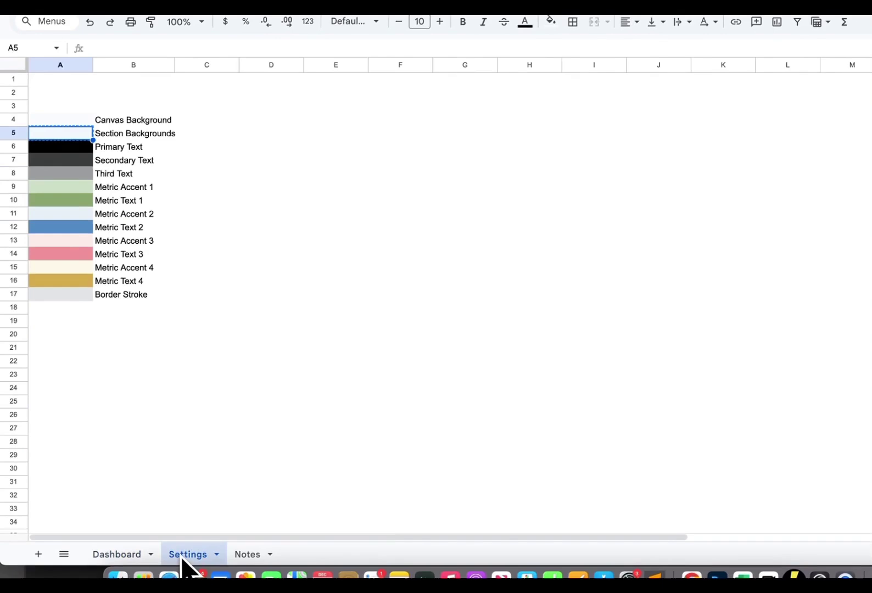
pyautogui.click(72, 296)
pyautogui.press('super+c')
pyautogui.click(117, 553)
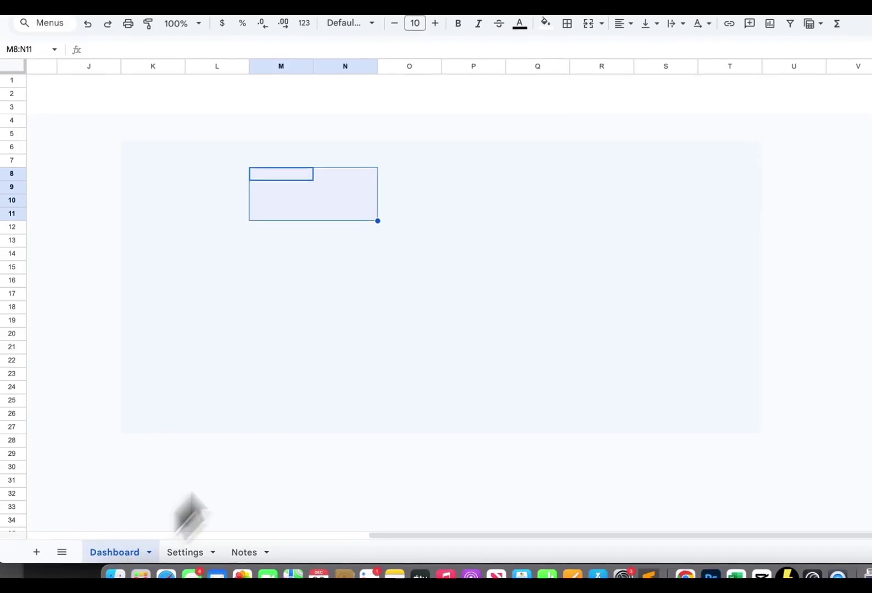
pyautogui.click(497, 98)
pyautogui.press('super+v')
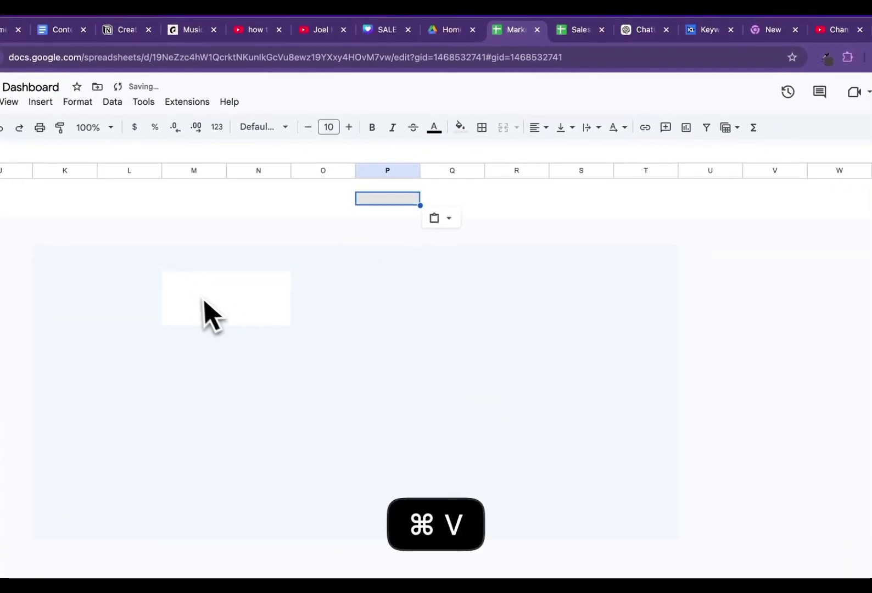
# Set the border color for the card range M8:N11 to the custom light grey stroke color
pyautogui.moveTo(182, 274); pyautogui.dragTo(289, 318)
pyautogui.click(481, 127)
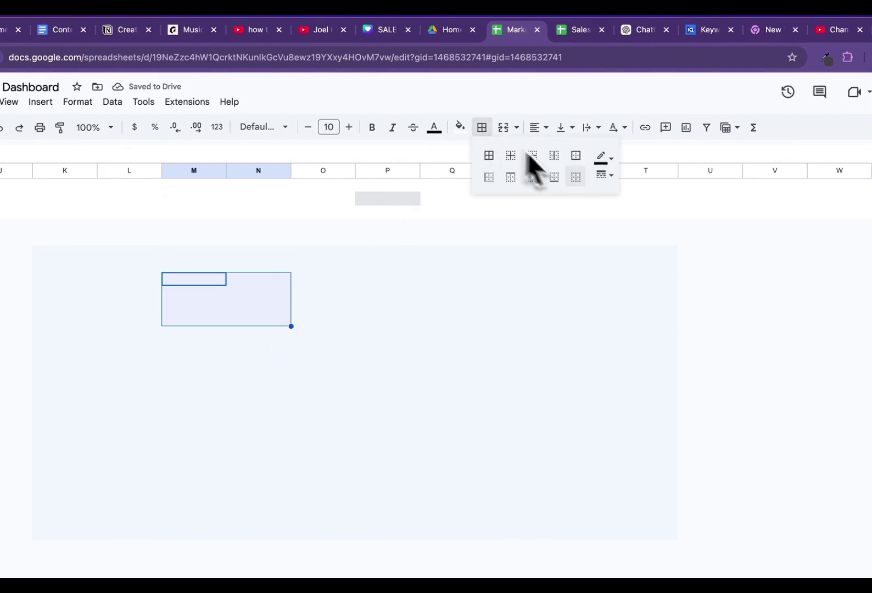
pyautogui.click(606, 174)
pyautogui.click(608, 158)
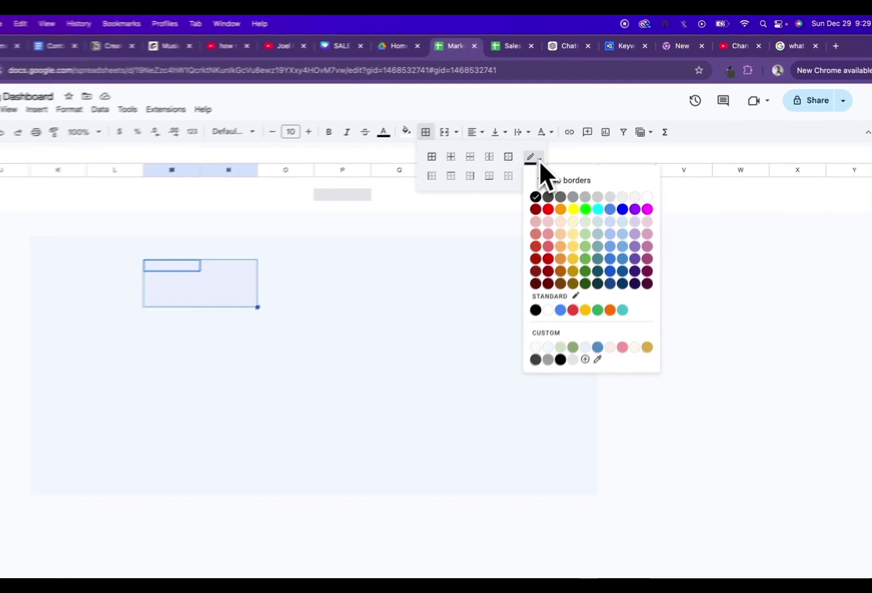
pyautogui.click(585, 326)
pyautogui.click(631, 262)
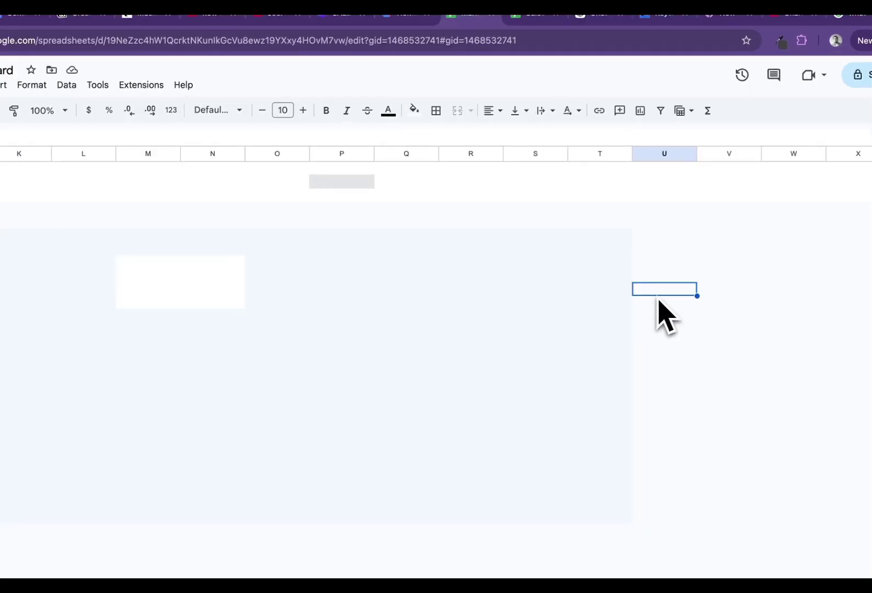
# Clear the grey swatch from cell P2 by pasting the blank cell O2 over it
pyautogui.click(351, 183)
pyautogui.click(283, 181)
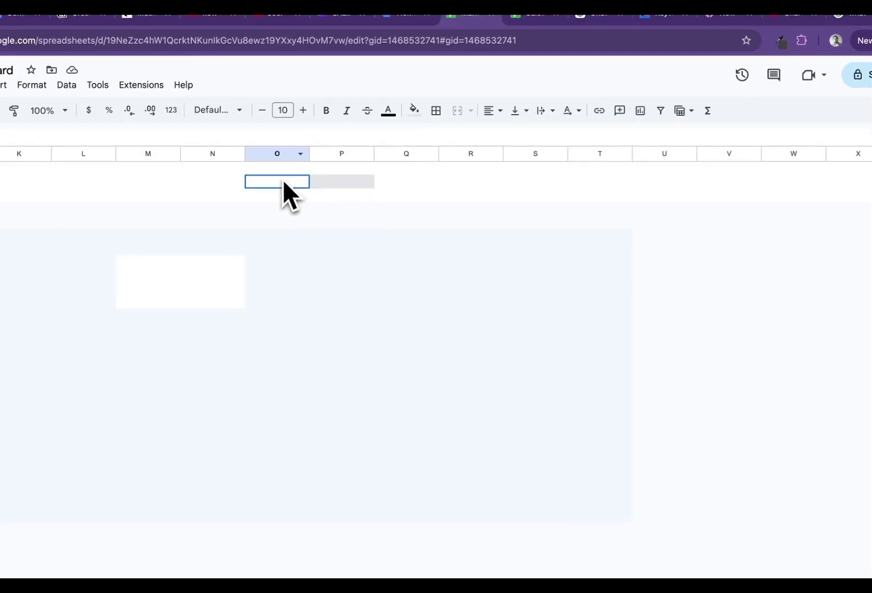
pyautogui.press('super+c')
pyautogui.press('Right')
pyautogui.press('super+v')
# Merge cells M8:N8 horizontally to form the card's header row
pyautogui.press('Down')
pyautogui.press('Down')
pyautogui.press('Down')
pyautogui.press('Down')
pyautogui.press('Down')
pyautogui.press('Down')
pyautogui.press('Down')
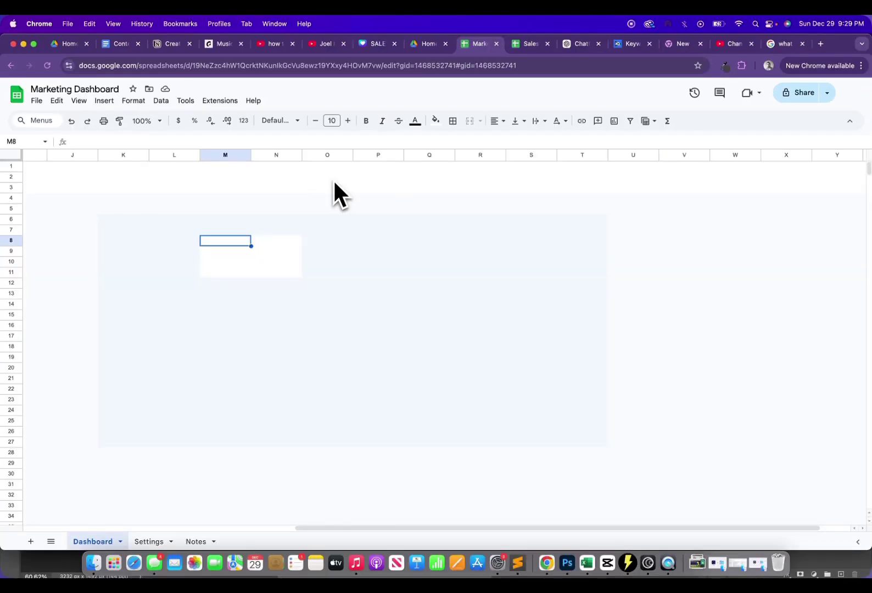
pyautogui.hotkey('shift', 'Right')
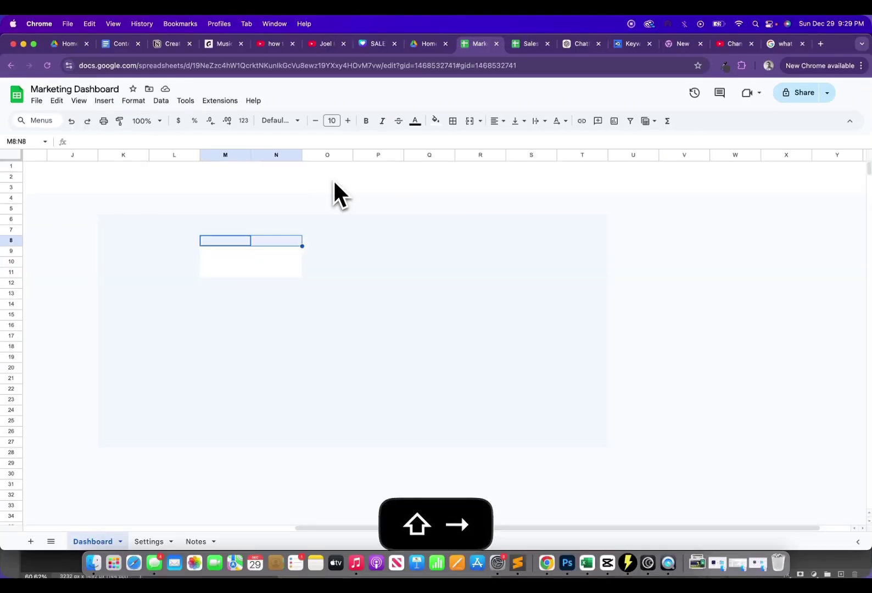
pyautogui.click(134, 101)
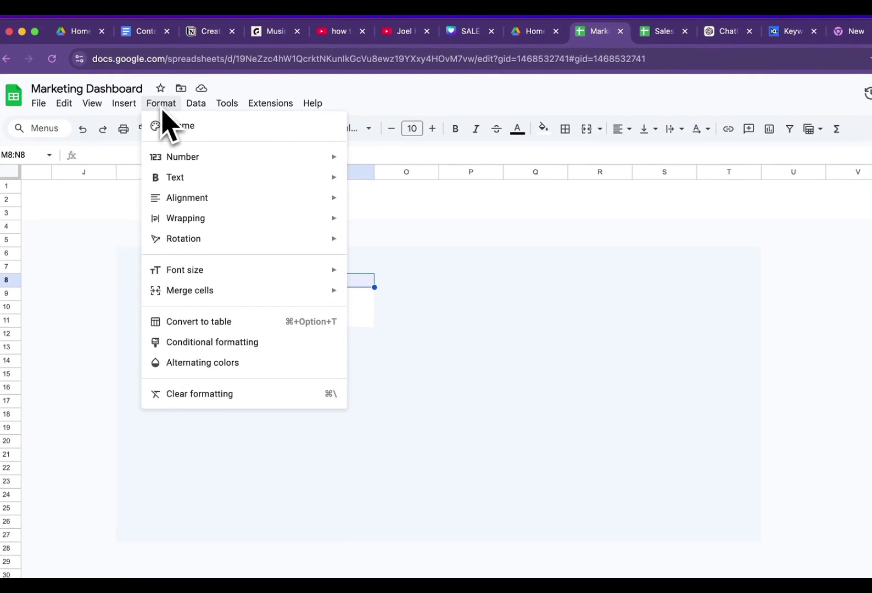
pyautogui.moveTo(292, 298)
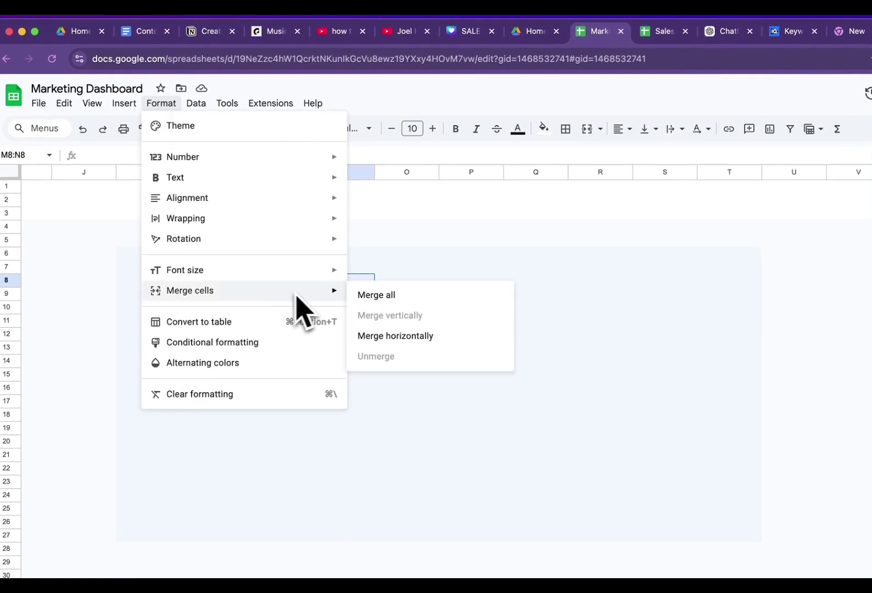
pyautogui.click(406, 336)
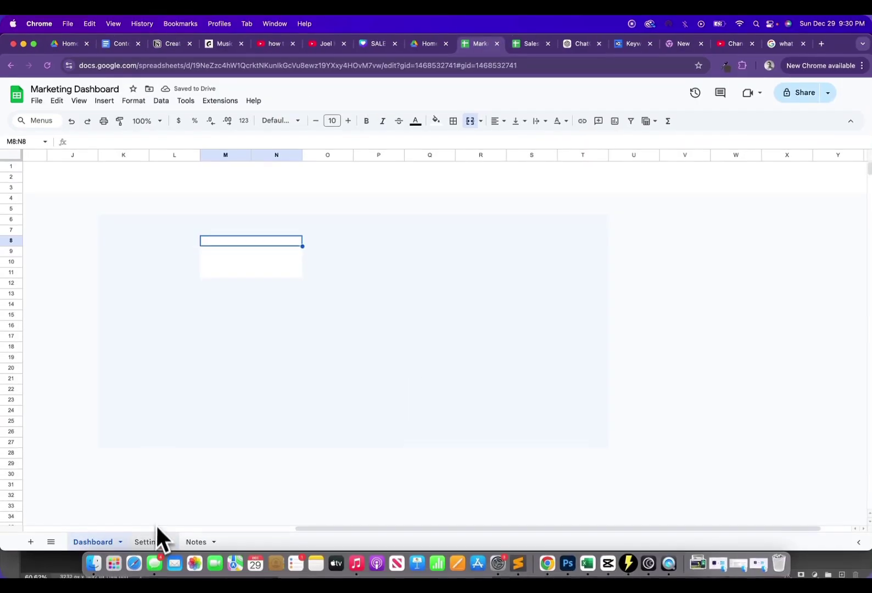
# Copy the Metric Accent 2 swatch in cell A11 of the Settings sheet and paste it into the Dashboard's merged header M8:N8
pyautogui.click(153, 541)
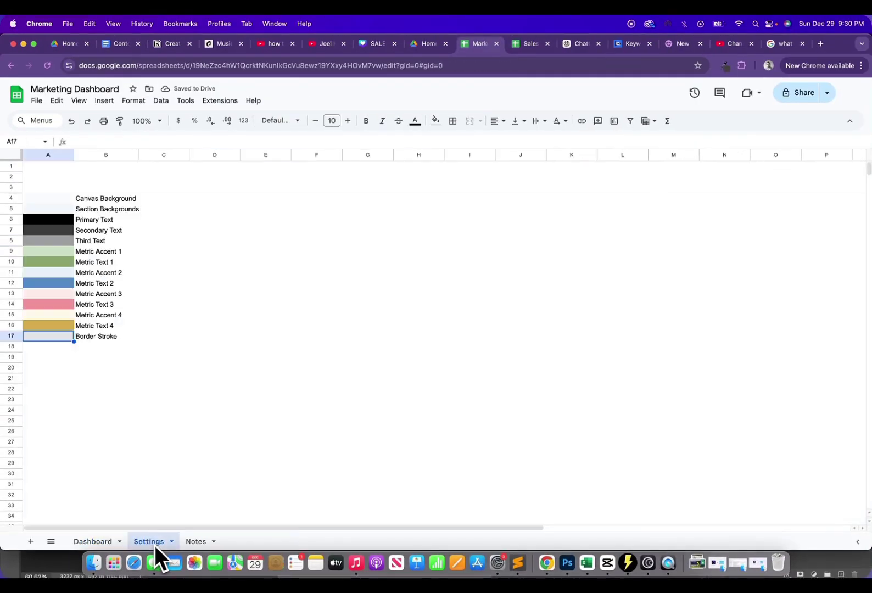
pyautogui.click(67, 275)
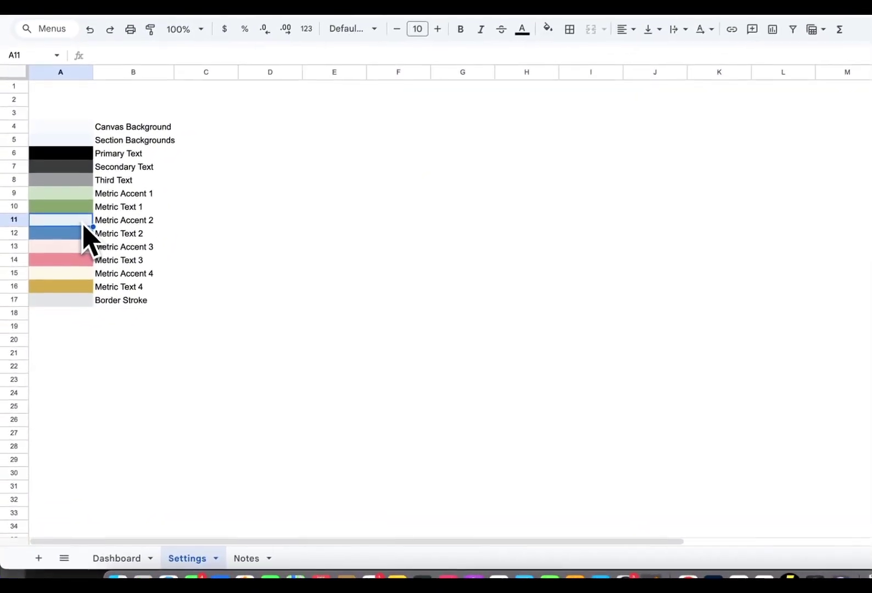
pyautogui.press('super+c')
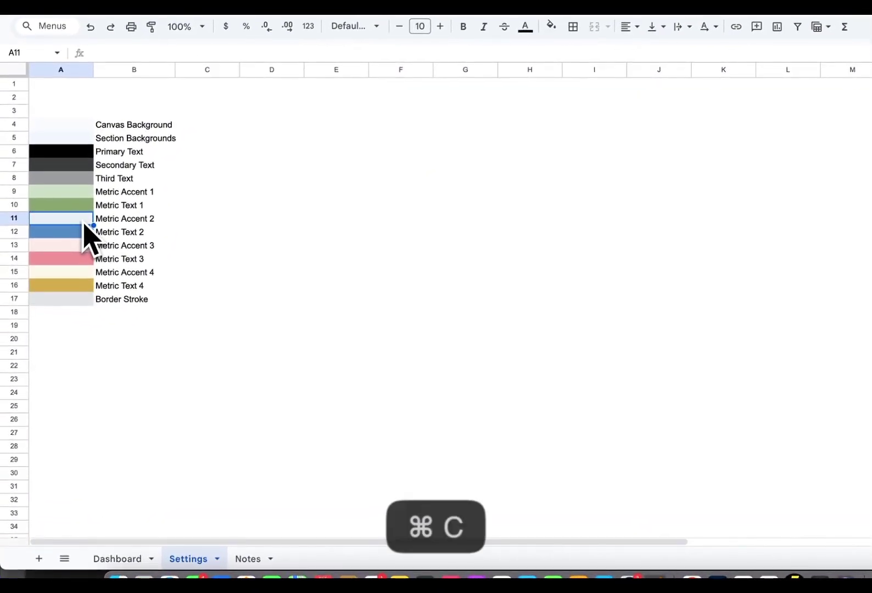
pyautogui.click(116, 558)
pyautogui.press('super+v')
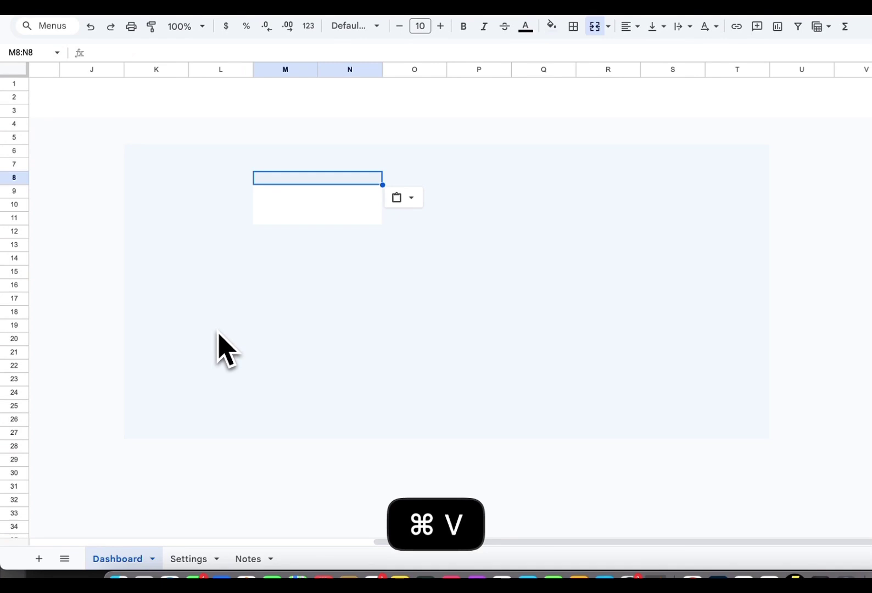
pyautogui.click(296, 285)
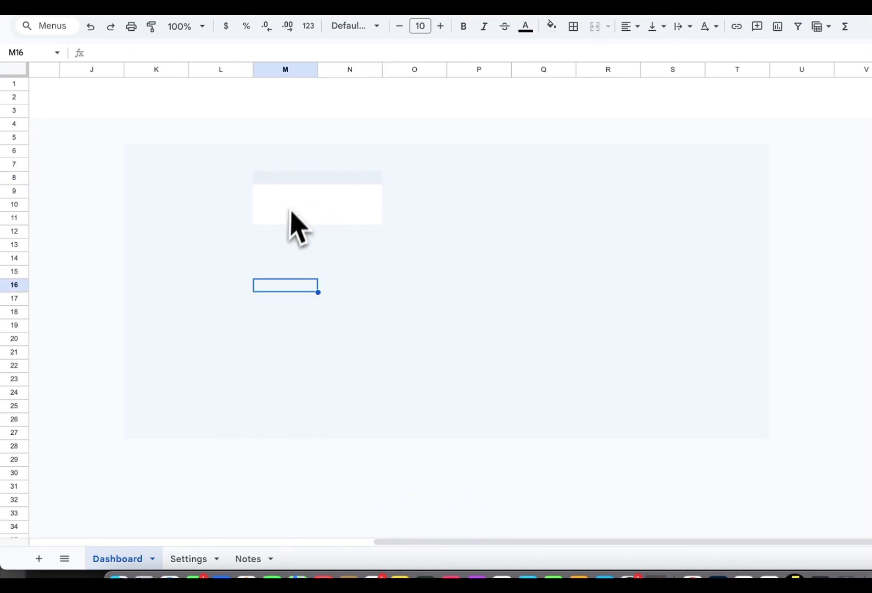
# Enter the title "Raw Leads" in the card's merged header cell M8:N8
pyautogui.click(299, 182)
pyautogui.write('Raw')
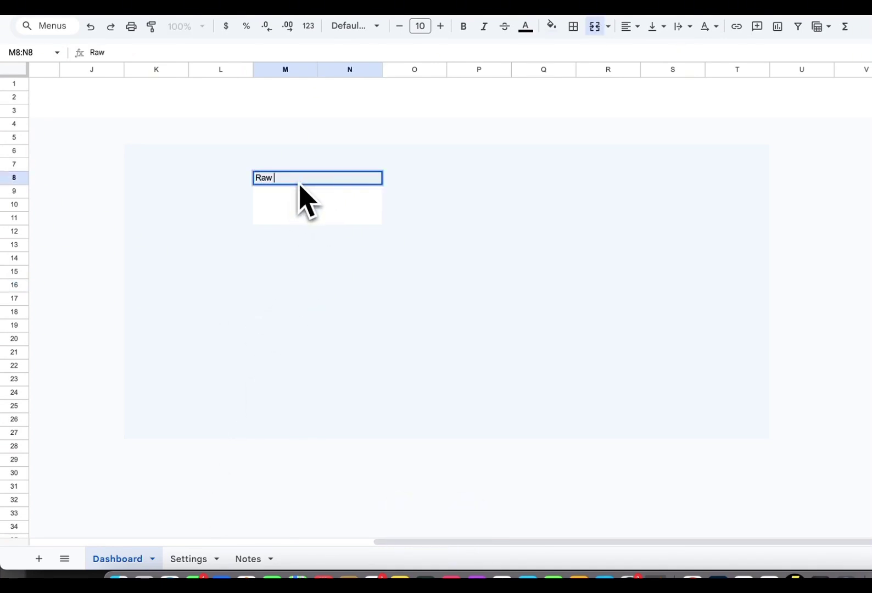
pyautogui.write(' Leads')
pyautogui.press('Return')
pyautogui.press('Up')
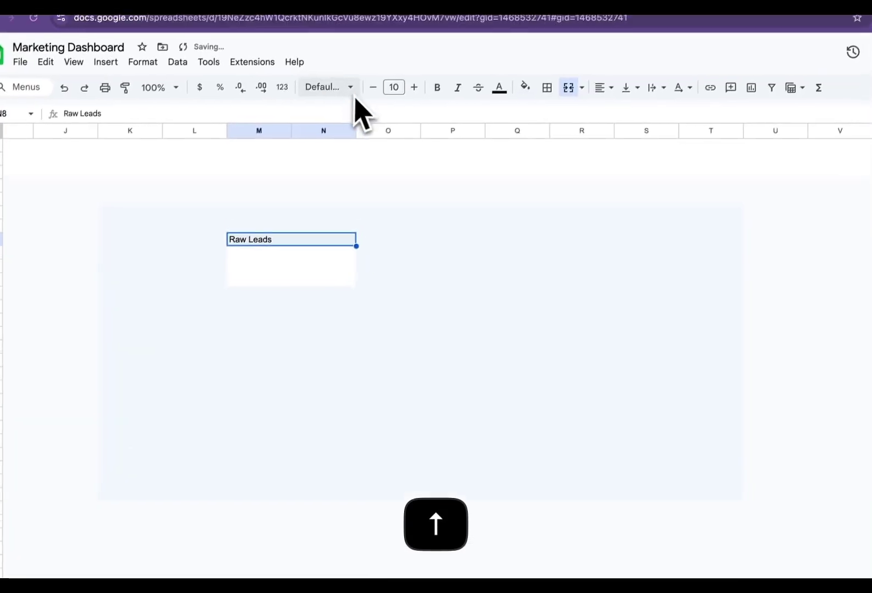
# Format the "Raw Leads" title in the Roboto font with bold weight
pyautogui.click(367, 28)
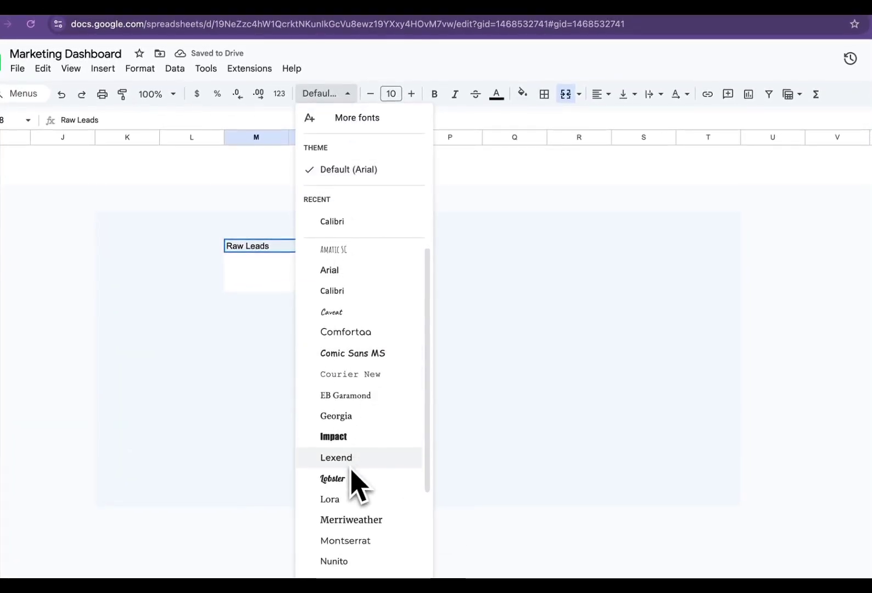
pyautogui.scroll(-3, 356, 480)
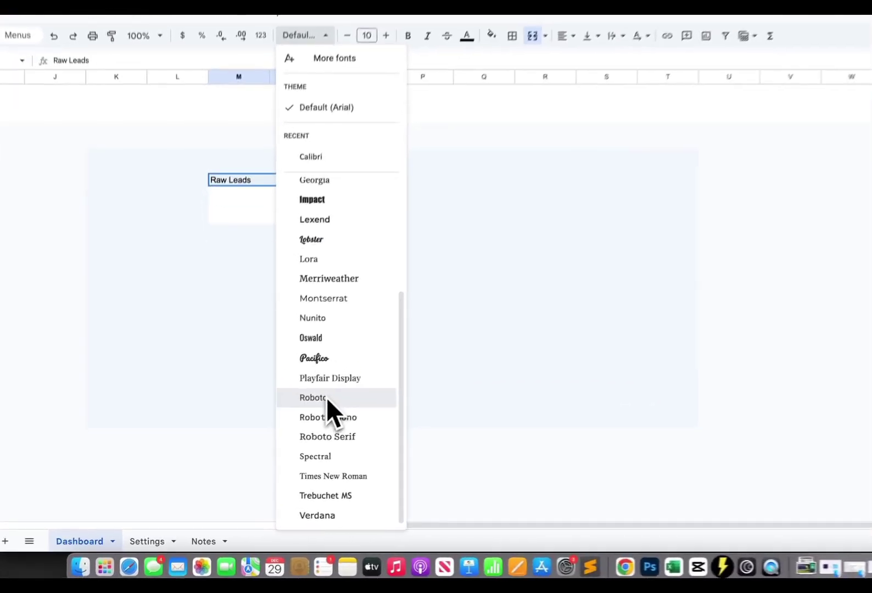
pyautogui.click(300, 420)
pyautogui.press('super+b')
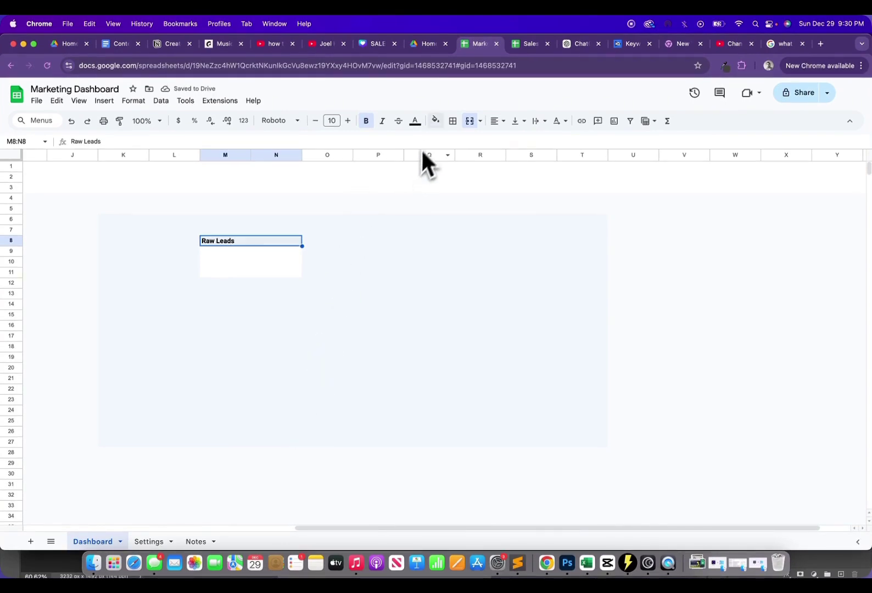
# Color the "Raw Leads" title with the custom blue and center it horizontally in the header
pyautogui.click(415, 121)
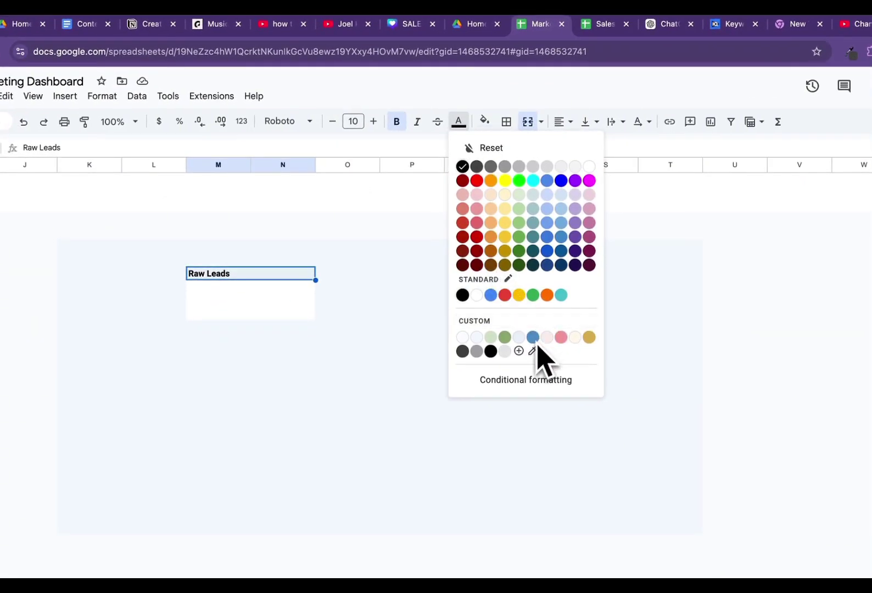
pyautogui.click(533, 339)
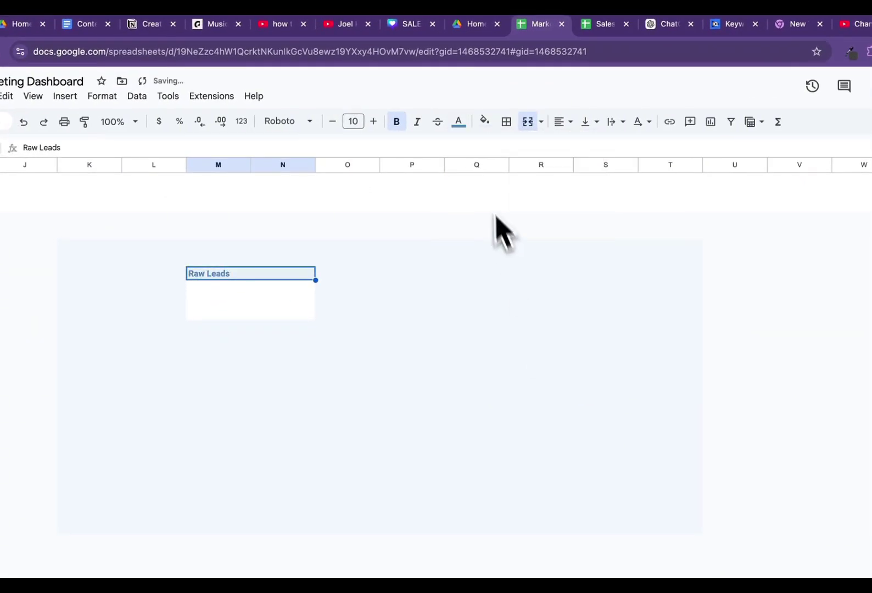
pyautogui.click(564, 121)
pyautogui.click(582, 146)
pyautogui.click(429, 315)
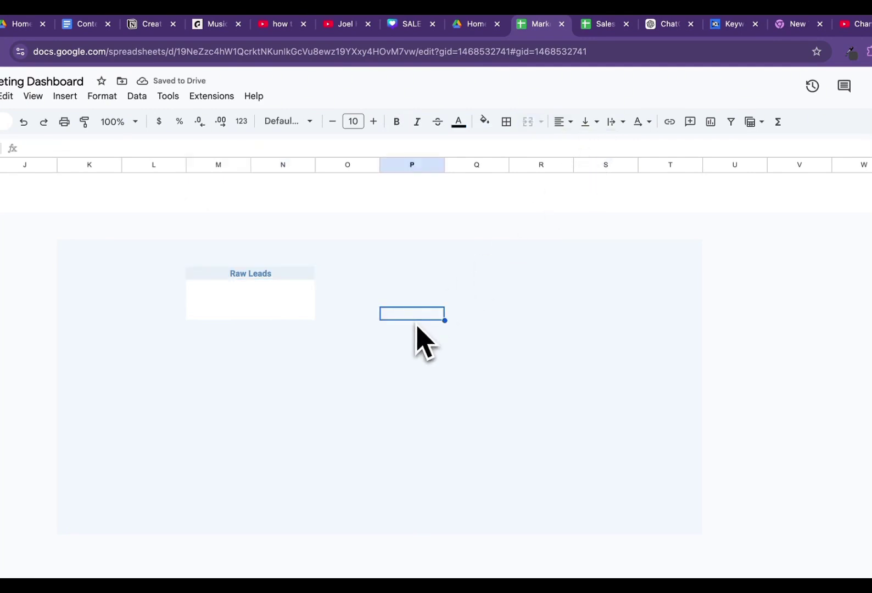
# Merge all cells in M9:N11 below the "Raw Leads" header into a single value cell
pyautogui.click(219, 287)
pyautogui.keyDown('shift'); pyautogui.click(296, 317); pyautogui.keyUp('shift')
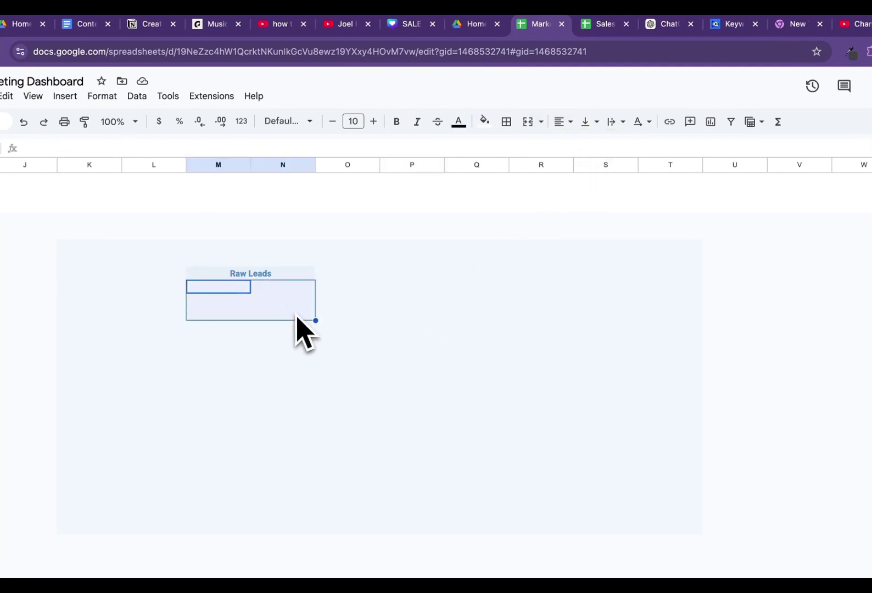
pyautogui.click(102, 95)
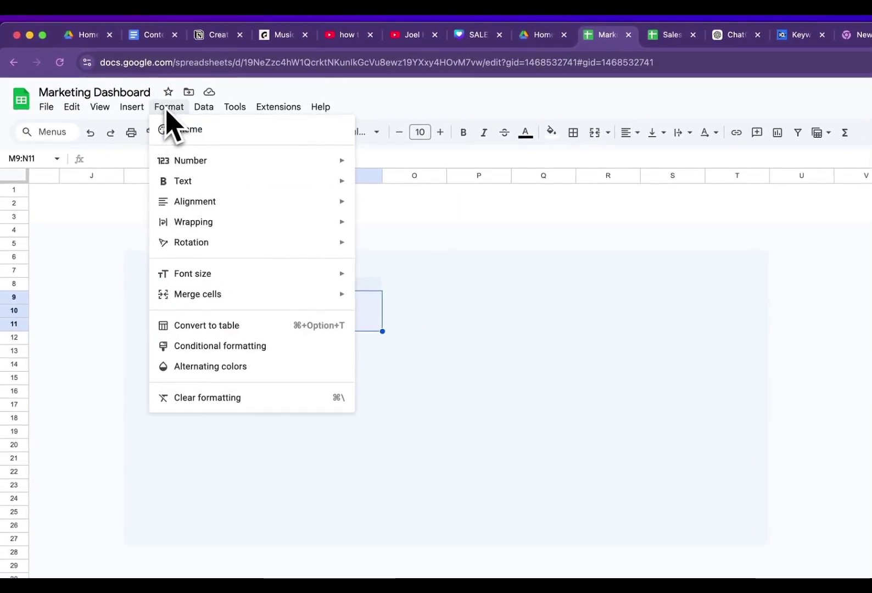
pyautogui.moveTo(279, 299)
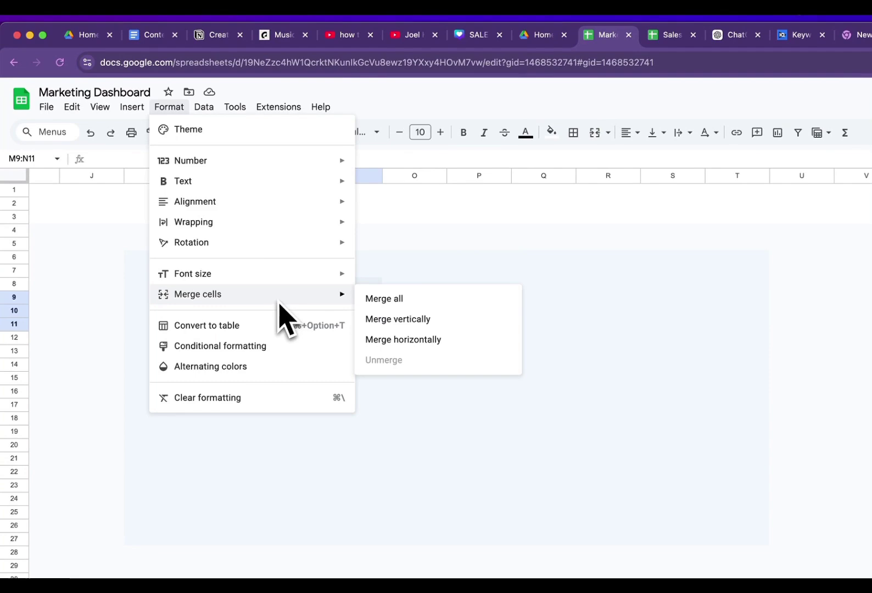
pyautogui.click(388, 301)
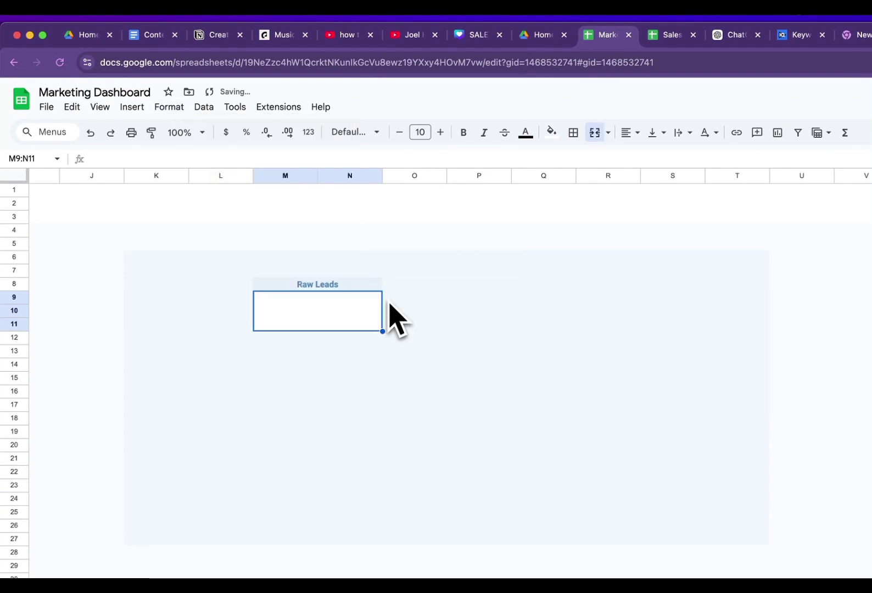
# Enter 1000 in the Raw Leads value cell and format it as a number with a thousands separator and no decimals
pyautogui.write('1')
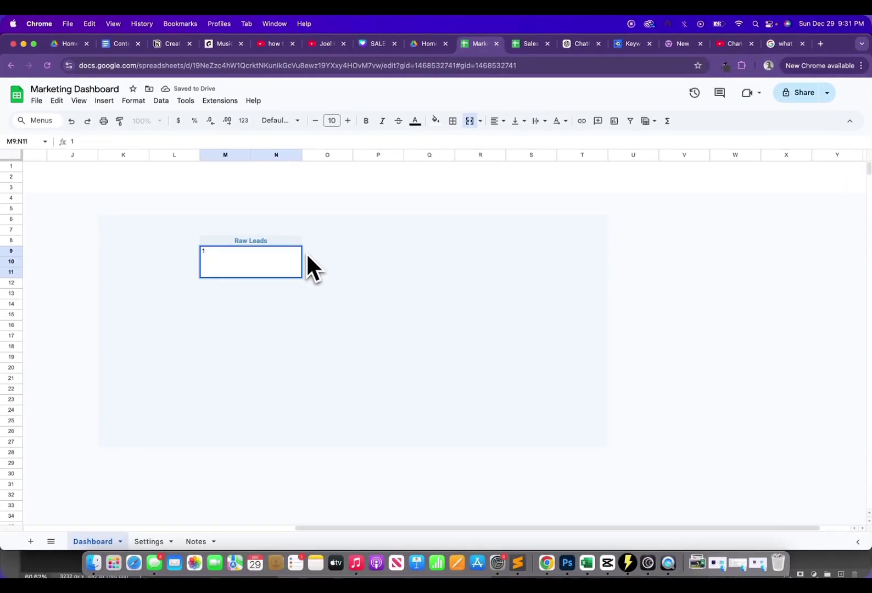
pyautogui.write('000')
pyautogui.press('Return')
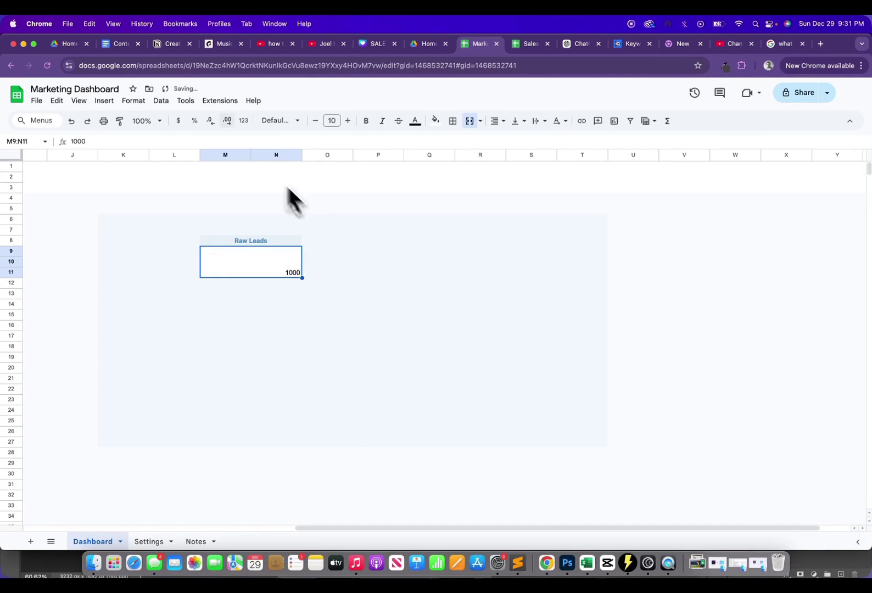
pyautogui.click(133, 101)
pyautogui.moveTo(157, 142)
pyautogui.click(328, 184)
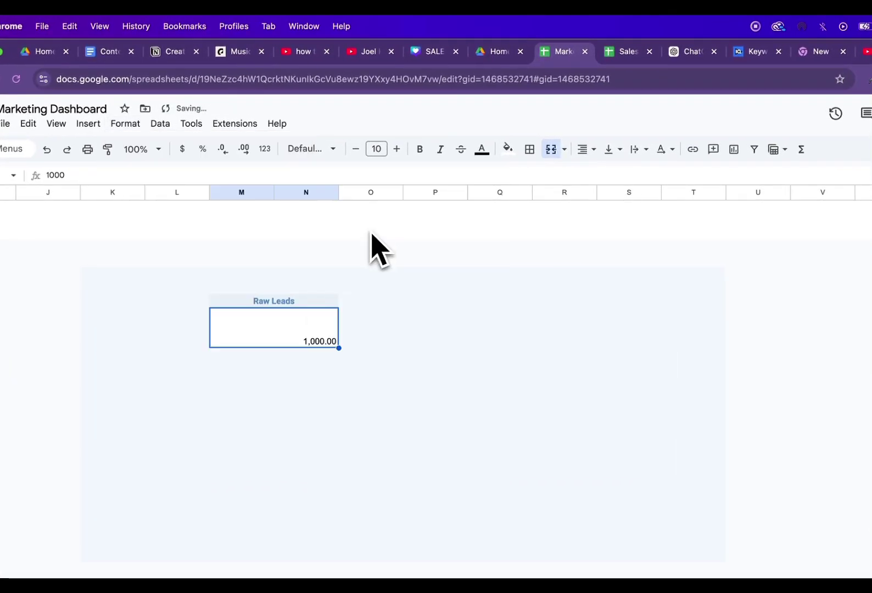
pyautogui.click(224, 151)
# Set the Raw Leads value in bold Roboto, centered horizontally and aligned to the middle vertically
pyautogui.click(586, 149)
pyautogui.click(605, 174)
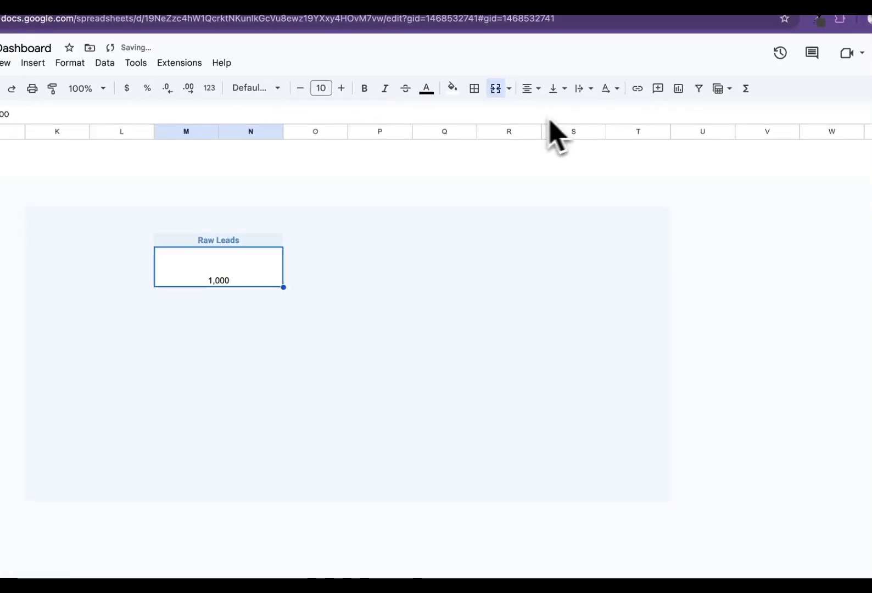
pyautogui.click(336, 153)
pyautogui.click(282, 217)
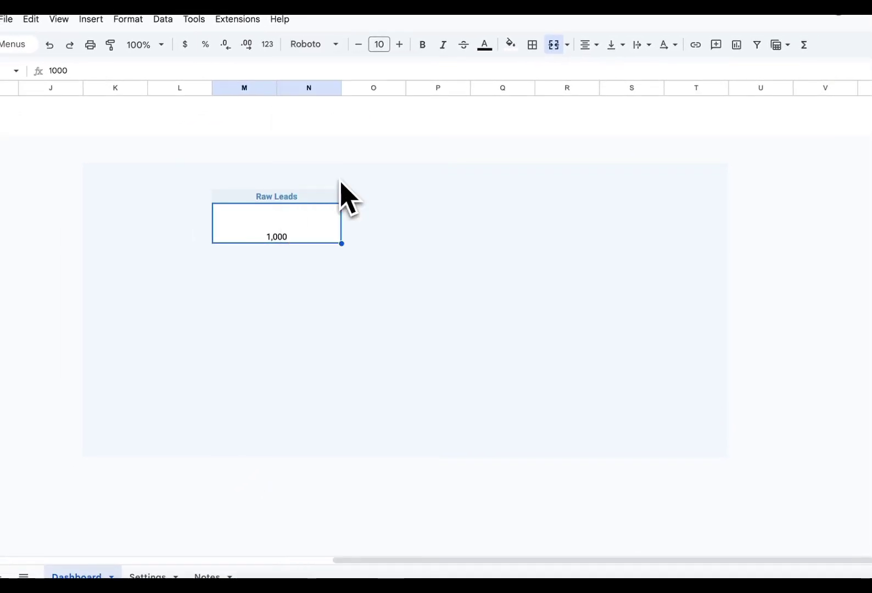
pyautogui.click(423, 45)
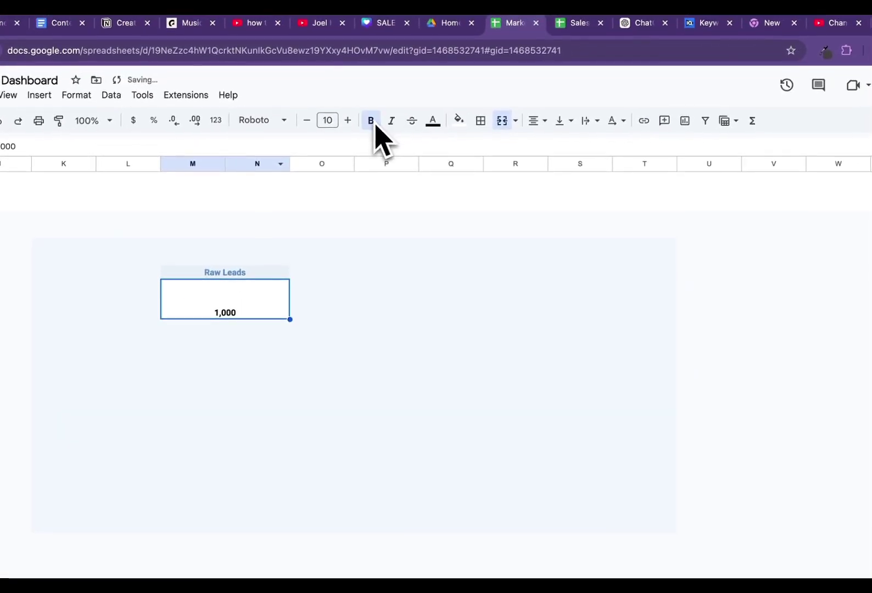
pyautogui.click(622, 46)
pyautogui.click(584, 145)
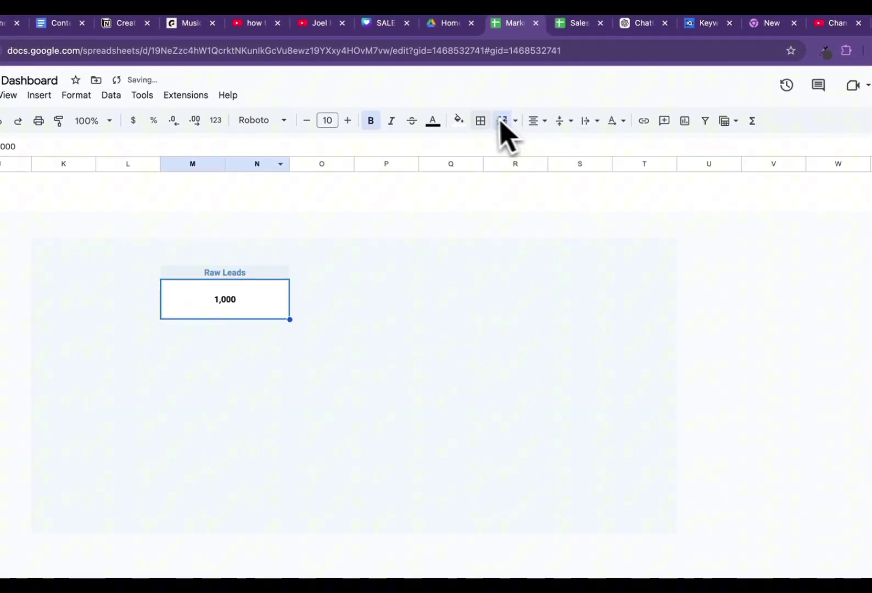
# Increase the font size of the Raw Leads value to 24
pyautogui.click(346, 121)
pyautogui.click(346, 121)
pyautogui.click(345, 120)
pyautogui.click(346, 120)
pyautogui.click(345, 121)
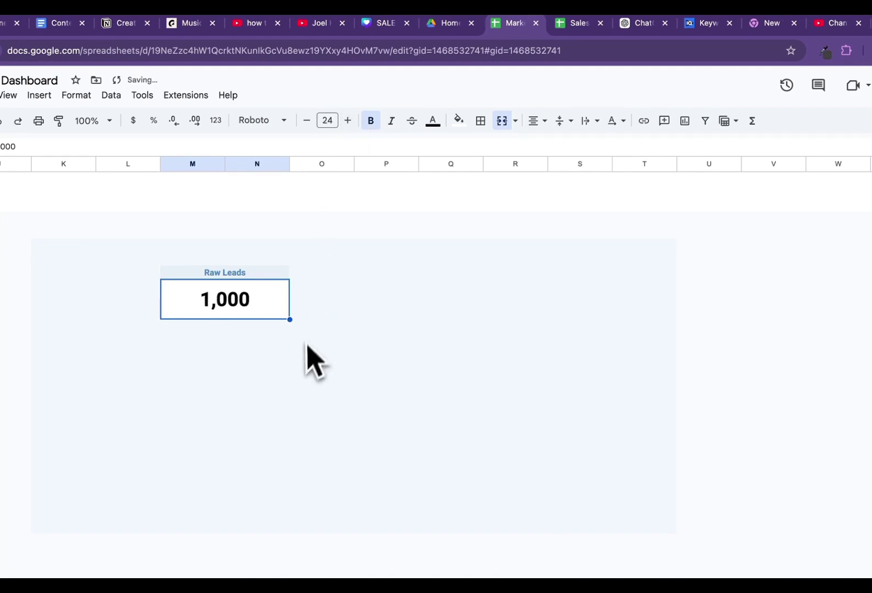
pyautogui.click(219, 366)
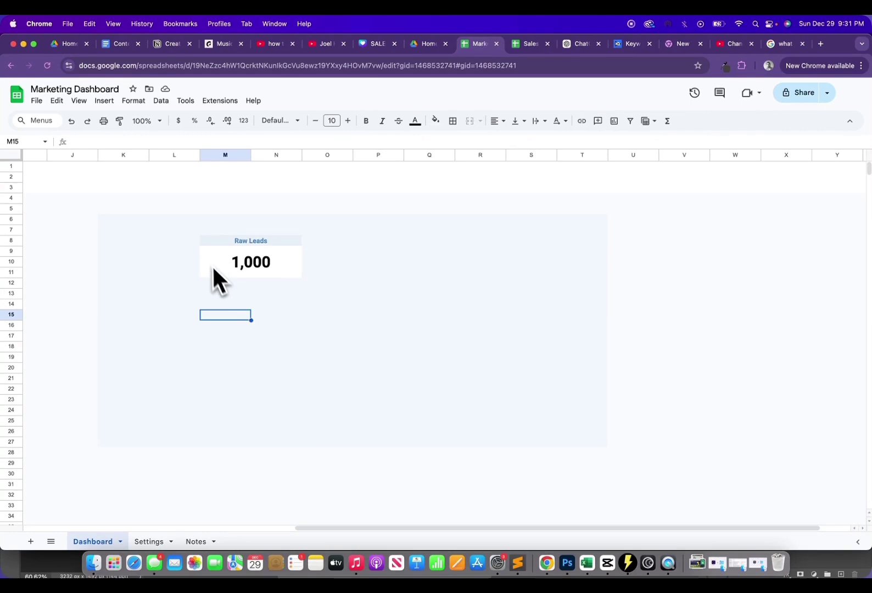
# Move the whole Raw Leads card one column over so it occupies L8:M11
pyautogui.click(219, 242)
pyautogui.hotkey('shift', 'Up')
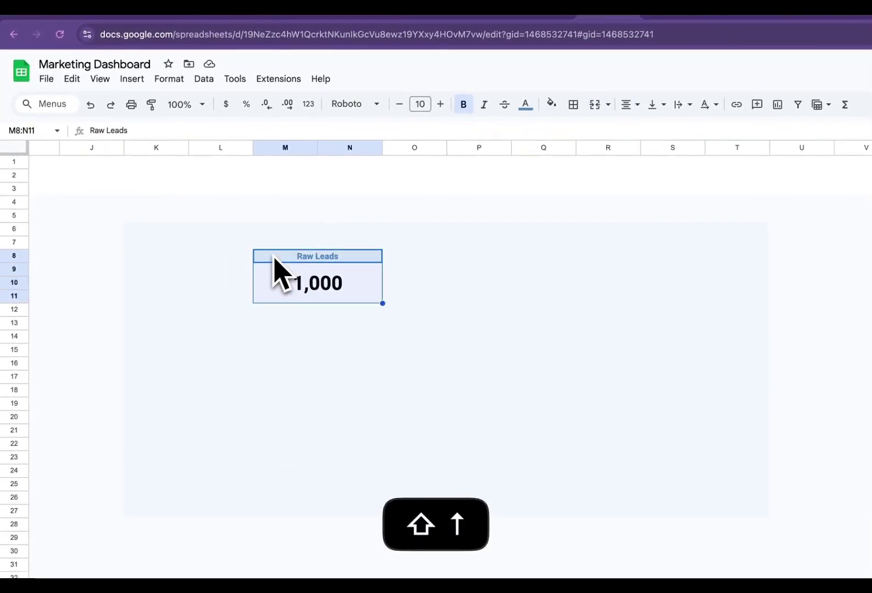
pyautogui.press('super+x')
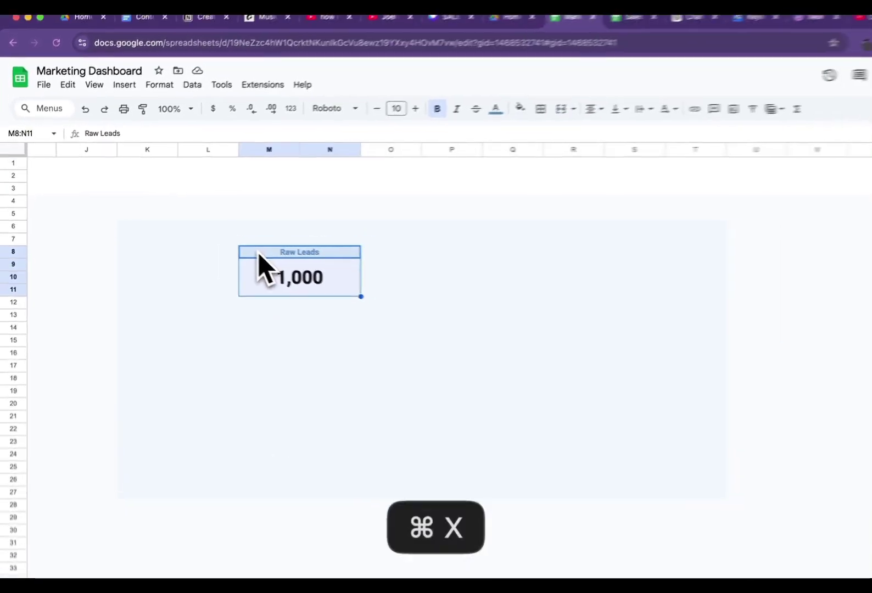
pyautogui.press('Left')
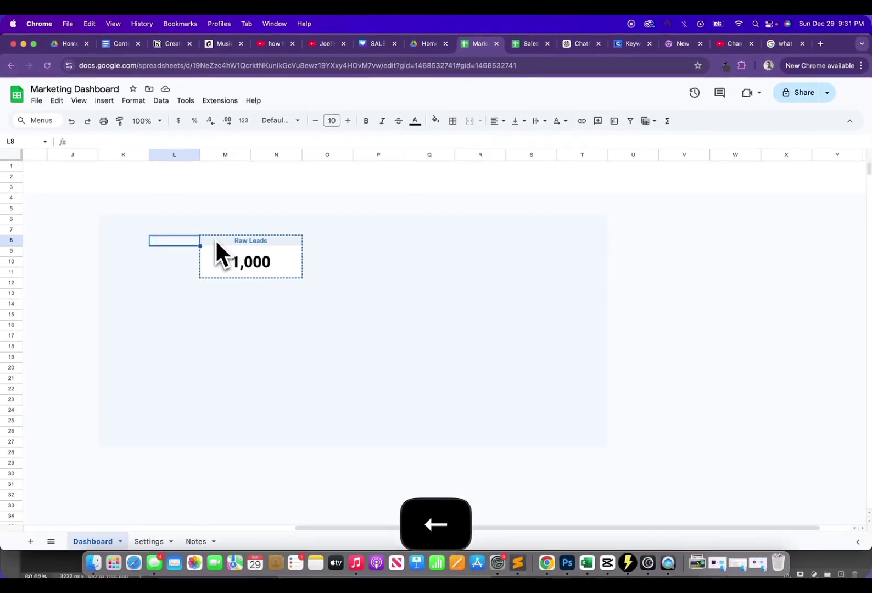
pyautogui.press('super+v')
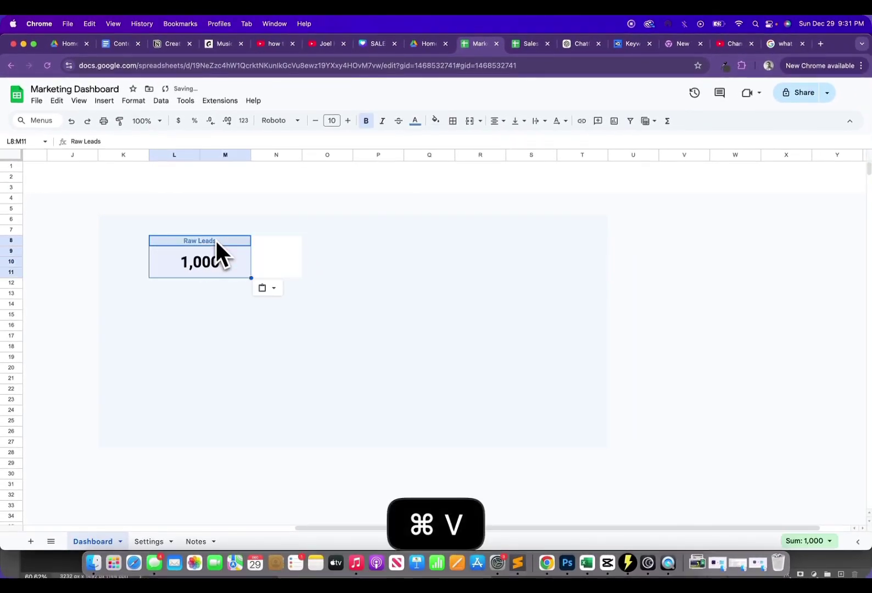
# Replace the leftover white fill in N8:N11 with the section background by copying the blank cell N7 over it
pyautogui.press('Right')
pyautogui.press('Right')
pyautogui.press('Left')
pyautogui.press('Down')
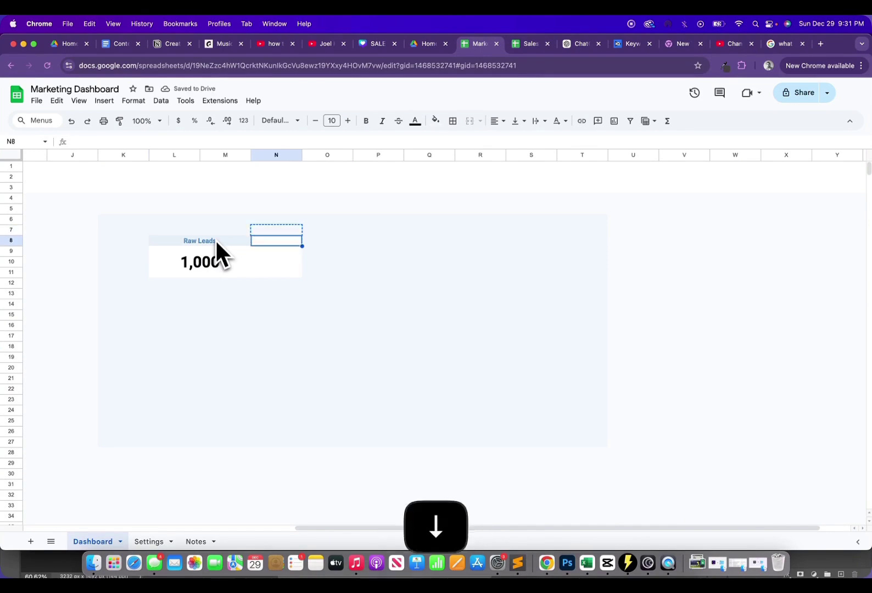
pyautogui.press('Right')
pyautogui.press('Left')
pyautogui.press('Down')
pyautogui.press('Down')
pyautogui.press('Left')
pyautogui.press('Left')
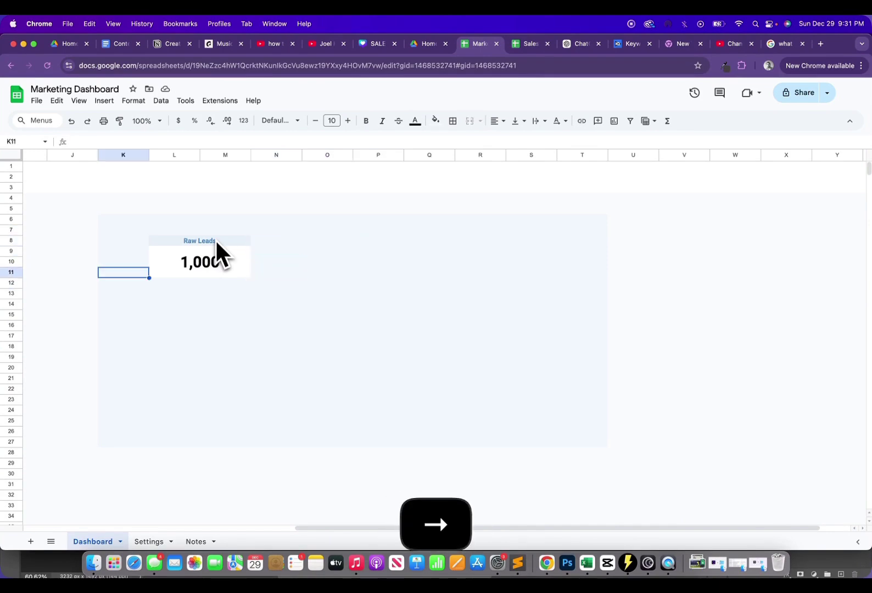
# Resize column K to 10 pixels as a narrow margin before the Raw Leads card
pyautogui.click(123, 154)
pyautogui.rightClick(161, 190)
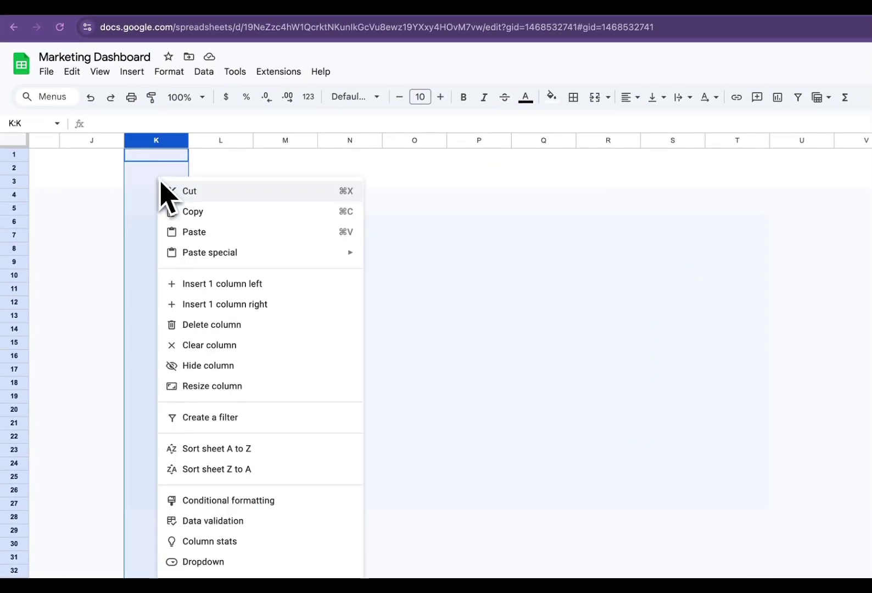
pyautogui.click(246, 386)
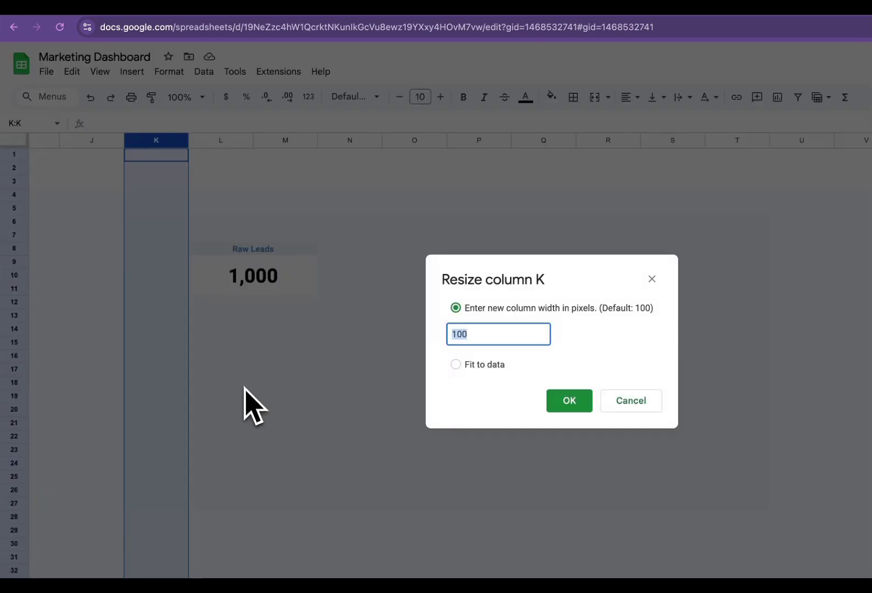
pyautogui.write('10')
pyautogui.press('Return')
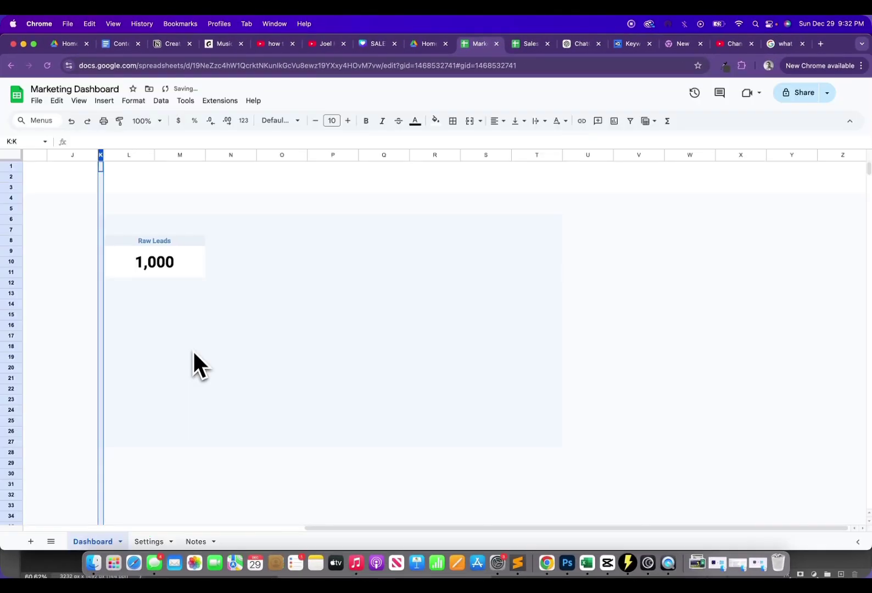
# Duplicate the Raw Leads card into O8:P11 and title the copy "Appointments"
pyautogui.click(152, 347)
pyautogui.click(123, 241)
pyautogui.hotkey('shift', 'Down')
pyautogui.hotkey('shift', 'Down')
pyautogui.hotkey('shift', 'Up')
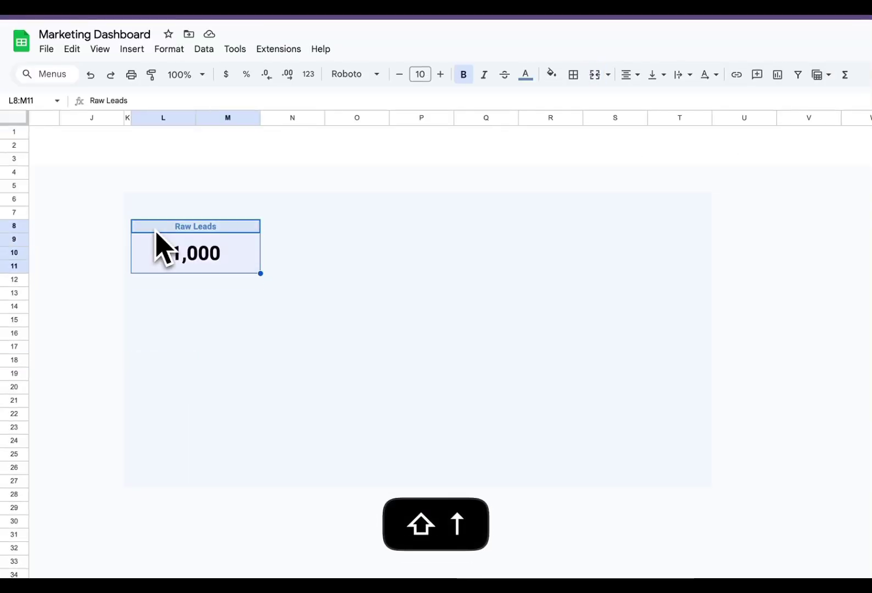
pyautogui.press('super+c')
pyautogui.press('Right')
pyautogui.press('Right')
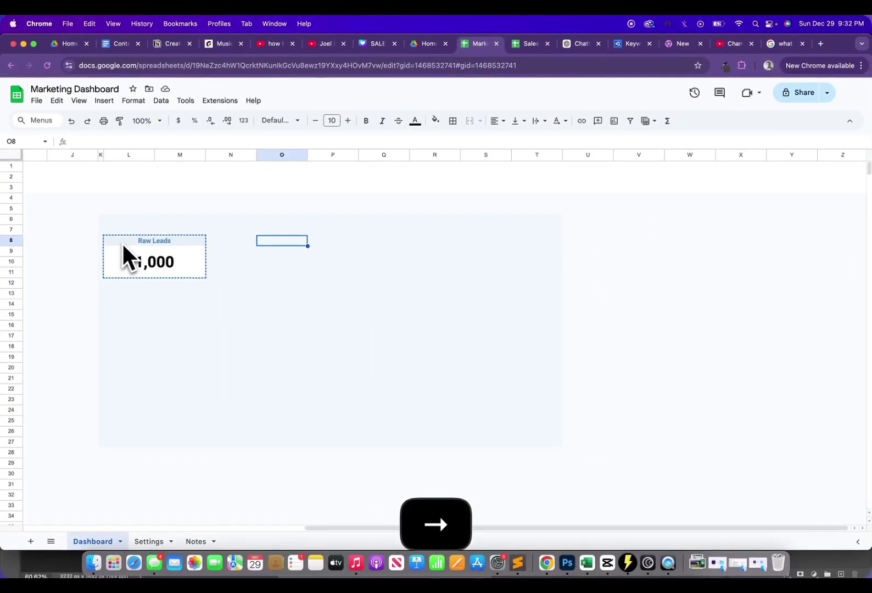
pyautogui.press('super+v')
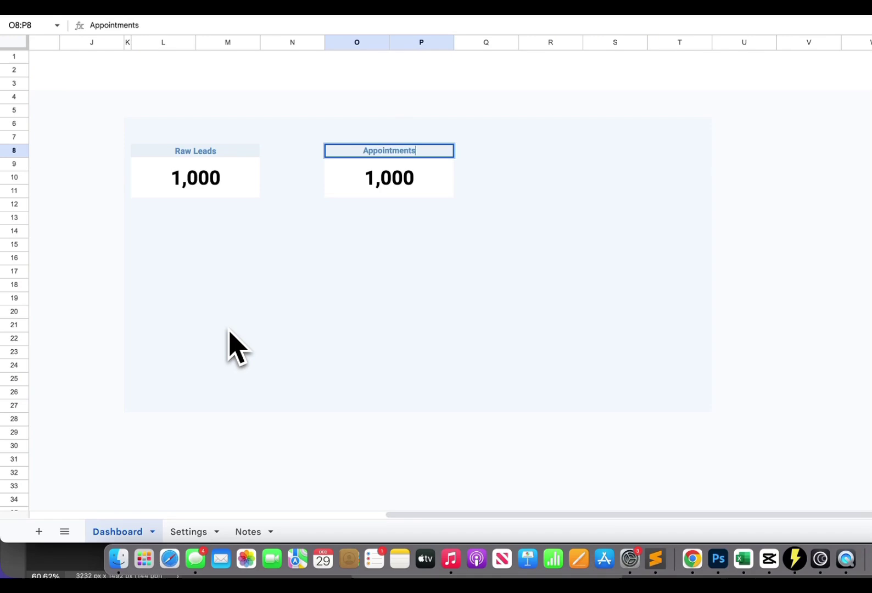
# Check the Metric Accent 1 color on the Settings sheet and fill the Appointments header with that custom light green
pyautogui.click(188, 532)
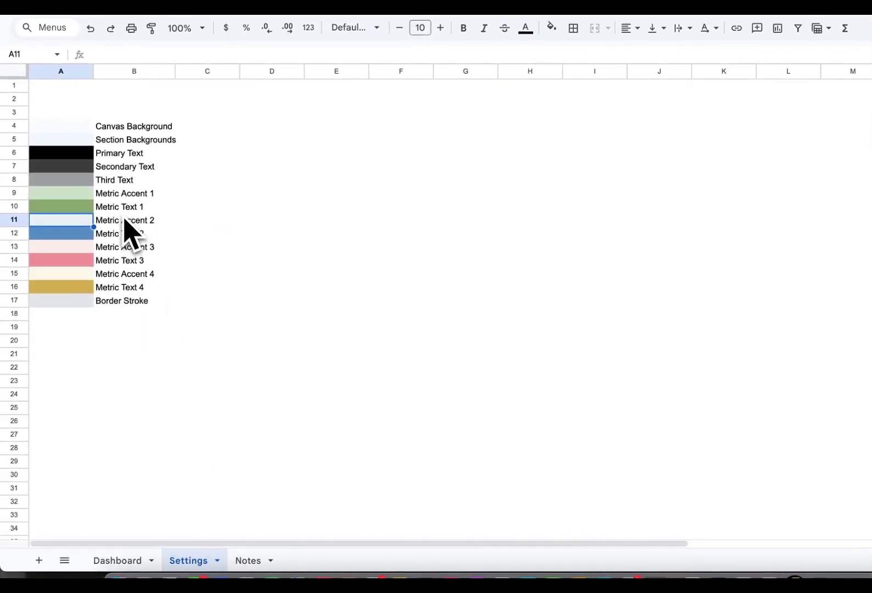
pyautogui.press('Up')
pyautogui.press('Up')
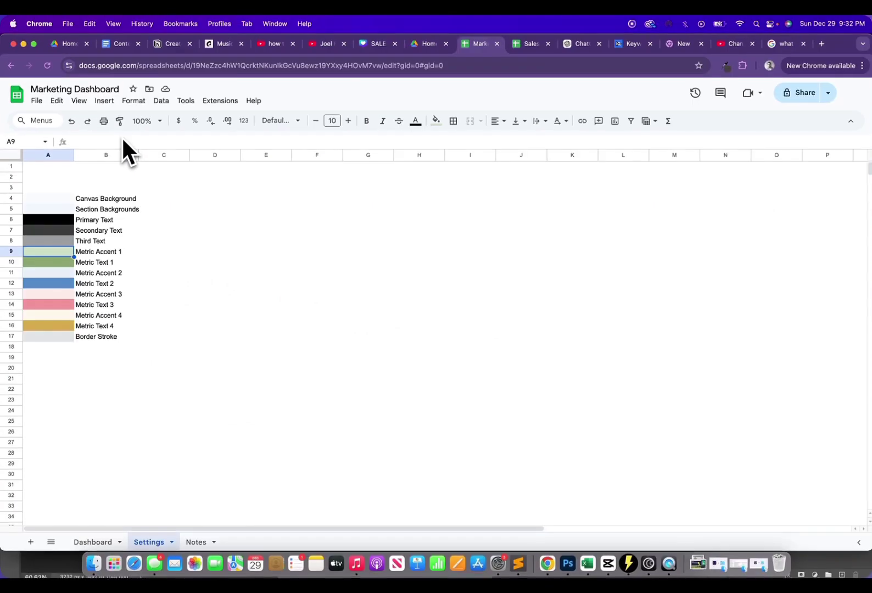
pyautogui.click(94, 543)
pyautogui.click(350, 189)
pyautogui.click(435, 121)
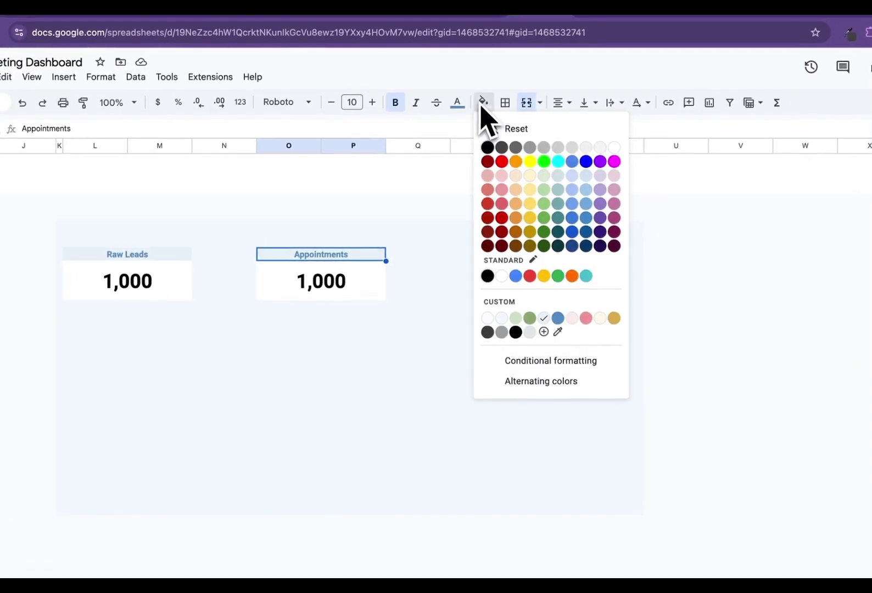
pyautogui.click(515, 318)
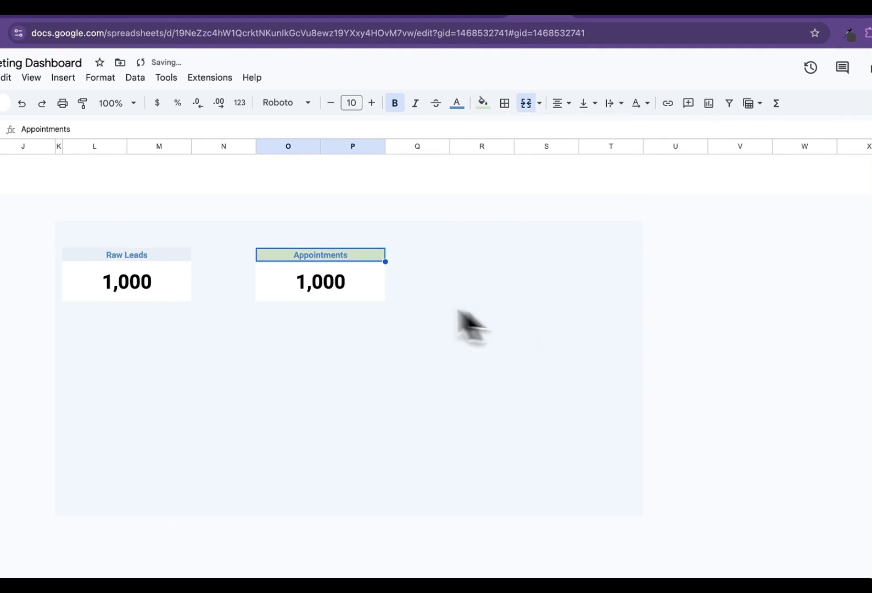
# Color the "Appointments" title text with the darker custom green, Metric Text 1
pyautogui.click(457, 104)
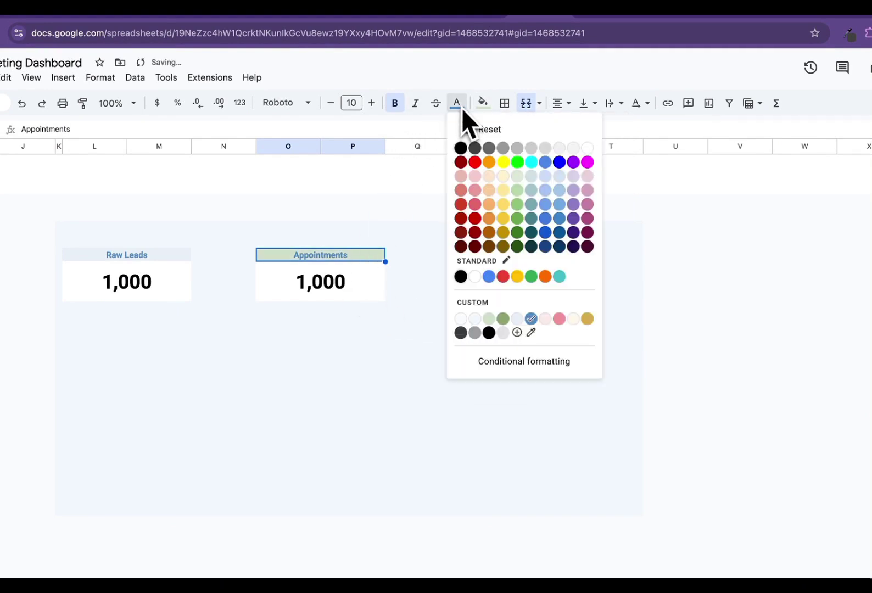
pyautogui.click(504, 320)
pyautogui.click(465, 367)
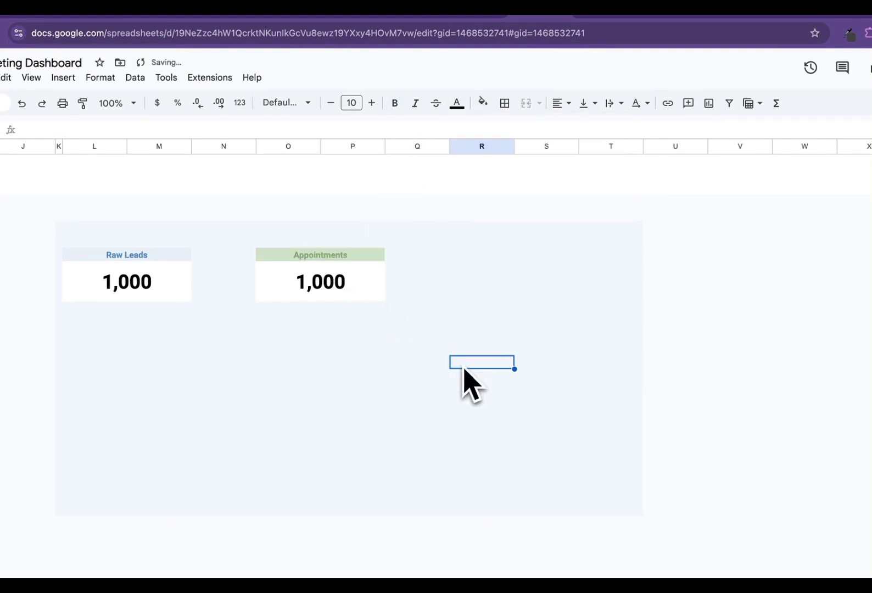
pyautogui.click(313, 291)
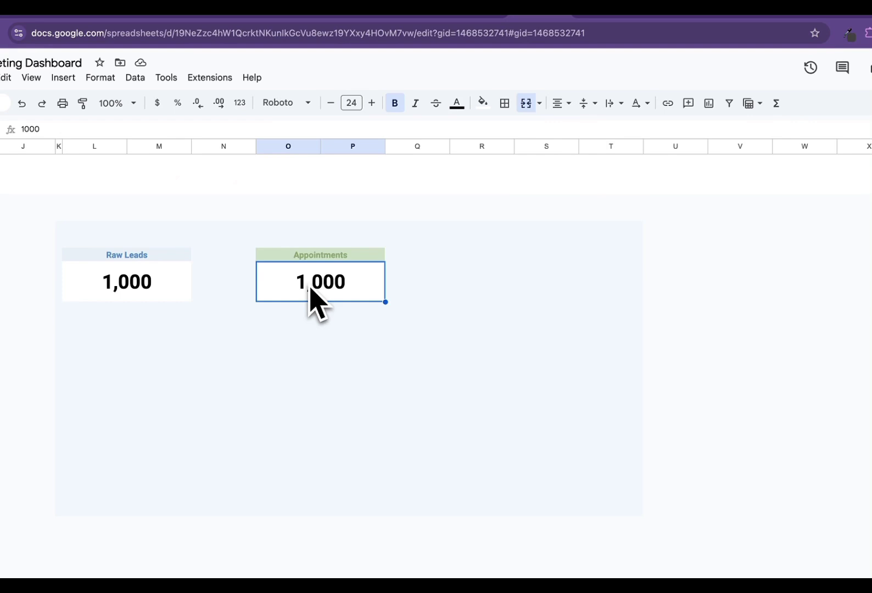
# Resize column N between the two cards to 40 pixels
pyautogui.click(231, 147)
pyautogui.rightClick(231, 147)
pyautogui.click(337, 359)
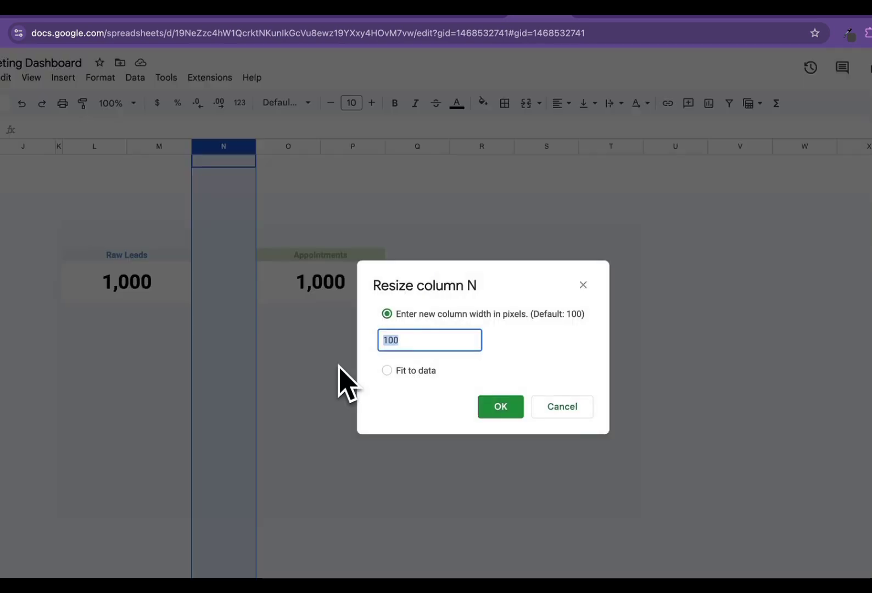
pyautogui.write('40')
pyautogui.press('Return')
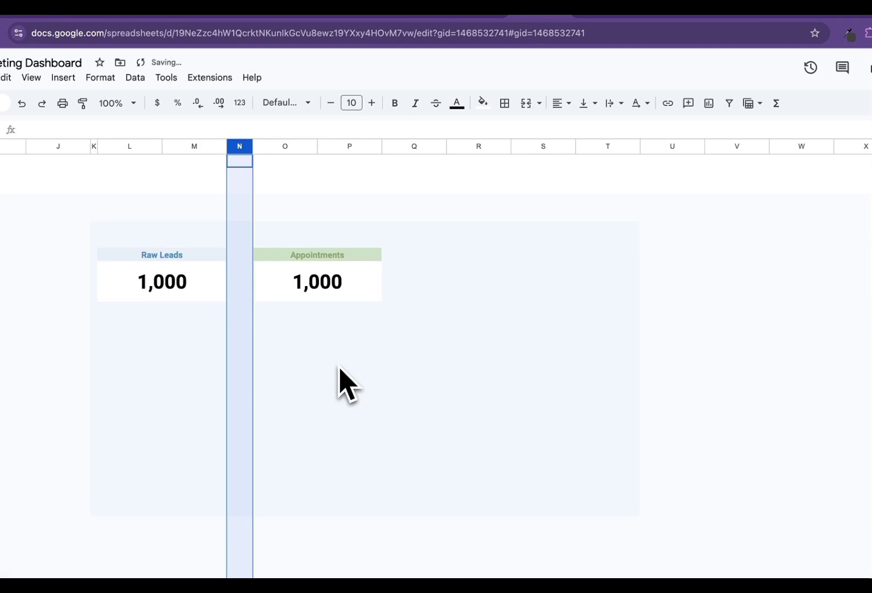
# Set the width of the spacer column N between the cards to 30 pixels
pyautogui.rightClick(241, 147)
pyautogui.click(301, 357)
pyautogui.write('30')
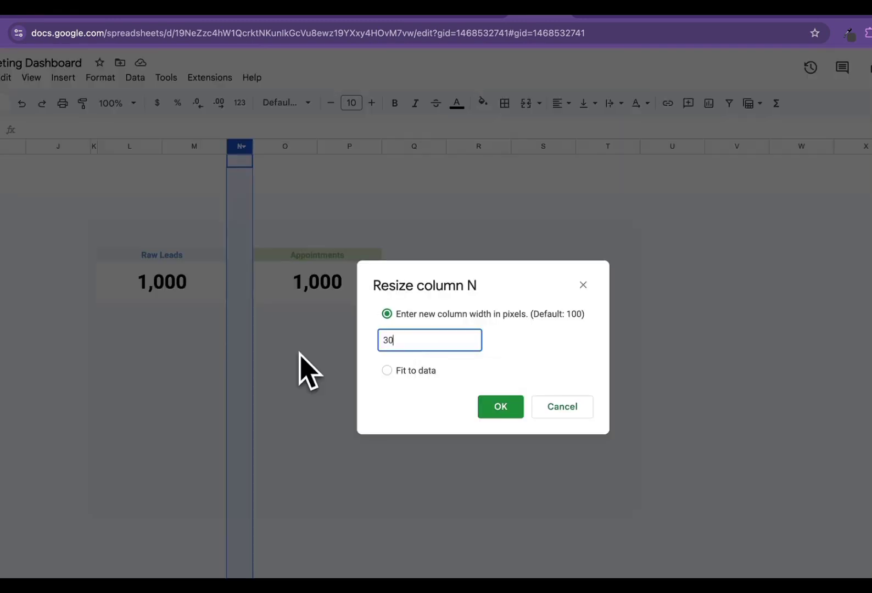
pyautogui.press('Return')
pyautogui.click(378, 353)
# Duplicate the Appointments card, header and value, into R8:S11
pyautogui.moveTo(318, 259); pyautogui.dragTo(318, 293)
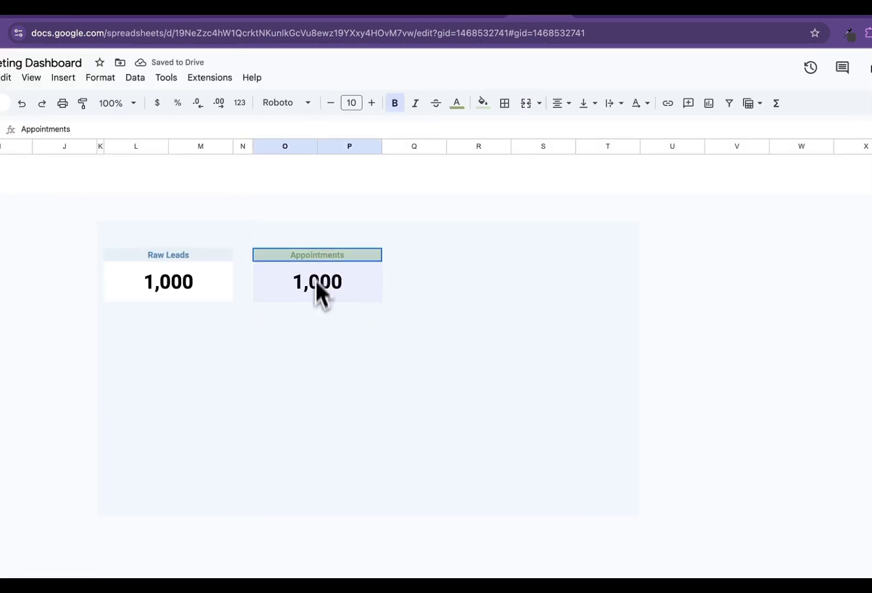
pyautogui.press('super+c')
pyautogui.press('Right')
pyautogui.press('Right')
pyautogui.press('super+v')
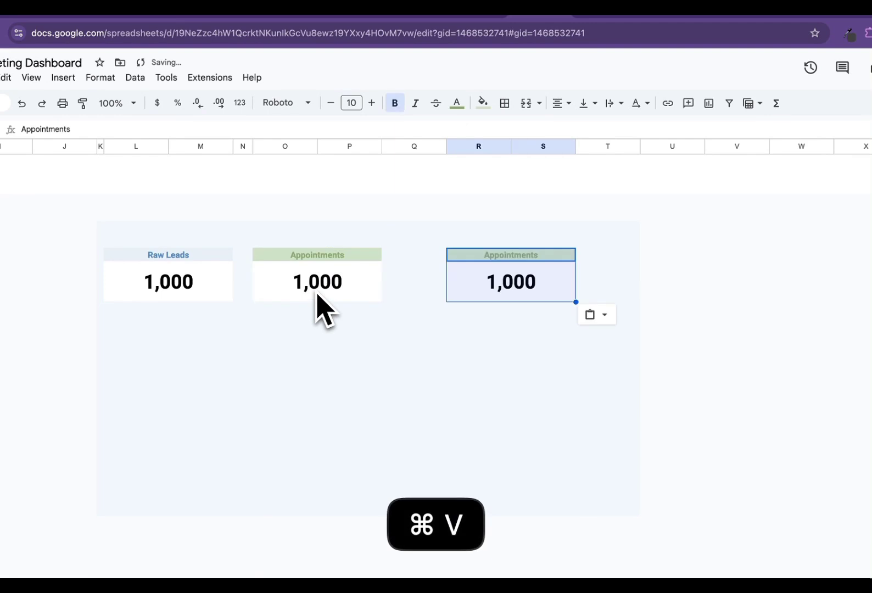
# Set the width of spacer column Q, between the second and third cards, to 30 pixels
pyautogui.click(419, 144)
pyautogui.rightClick(424, 167)
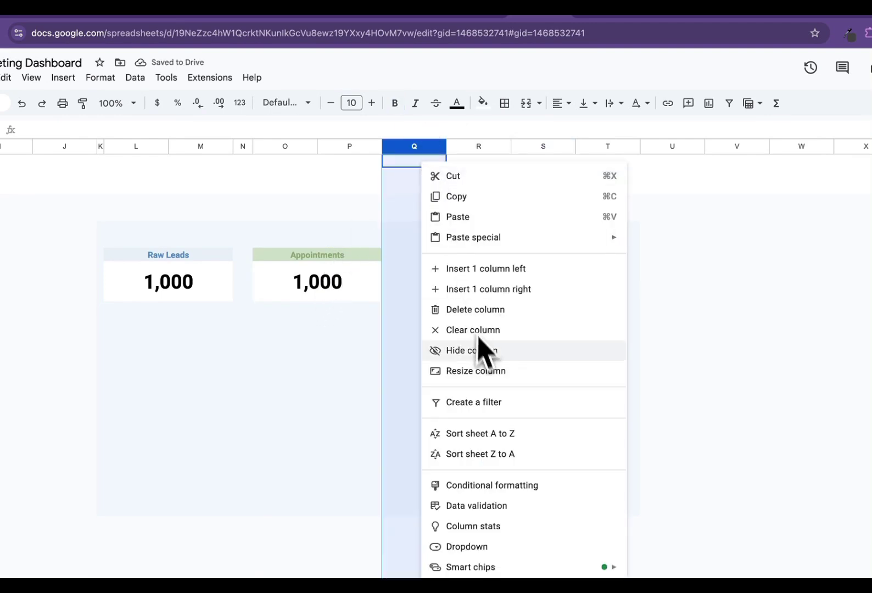
pyautogui.click(478, 369)
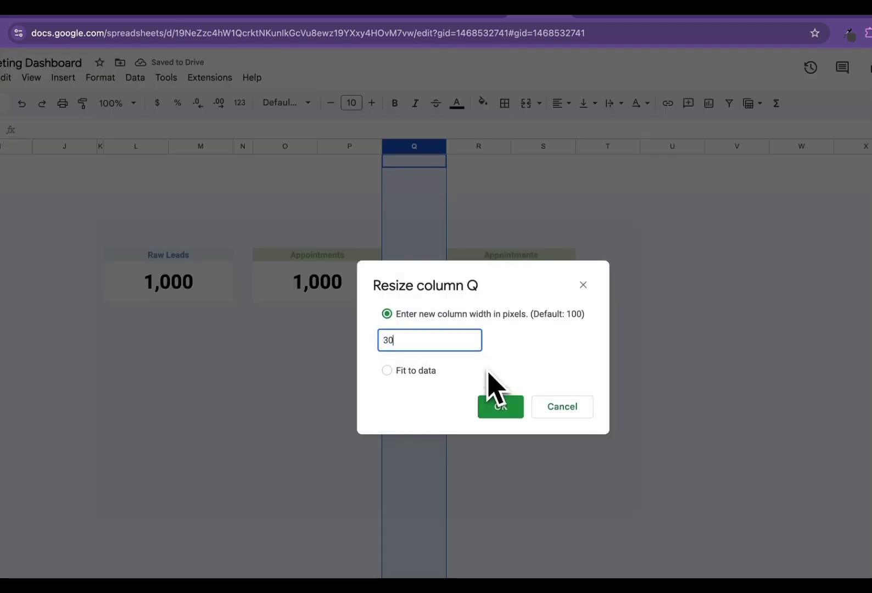
pyautogui.press('Return')
# Set the width of margin column K, beside the Raw Leads card, to 25 pixels
pyautogui.click(146, 146)
pyautogui.rightClick(145, 150)
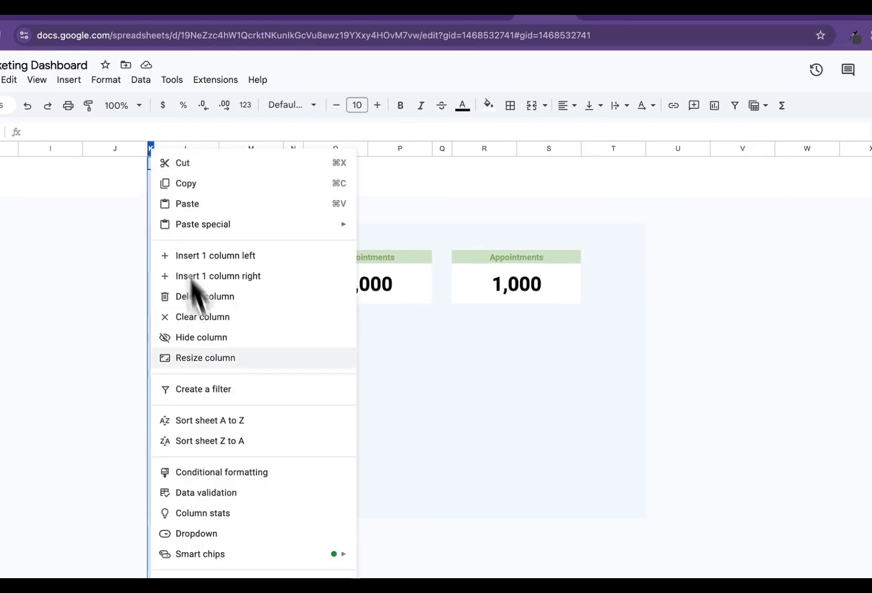
pyautogui.click(214, 358)
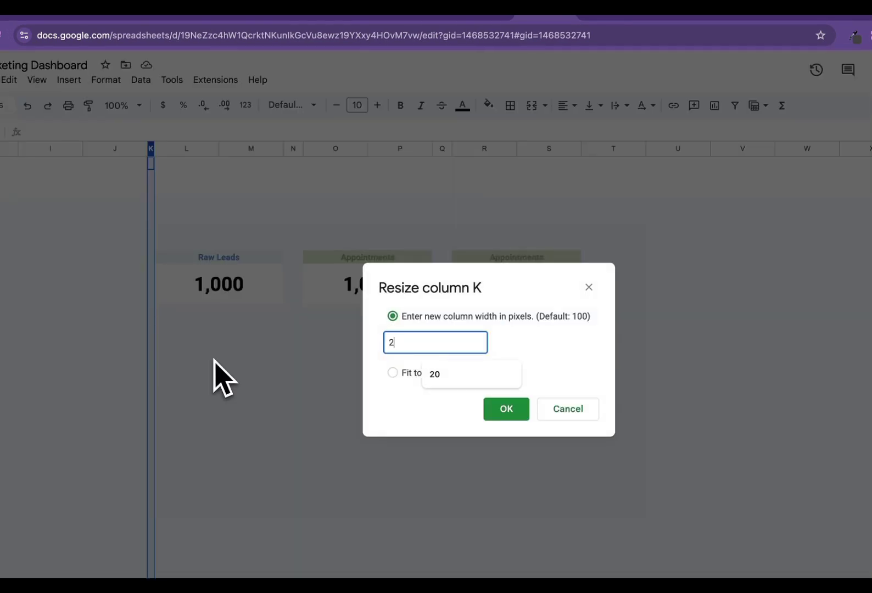
pyautogui.write('25')
pyautogui.press('Return')
pyautogui.click(631, 284)
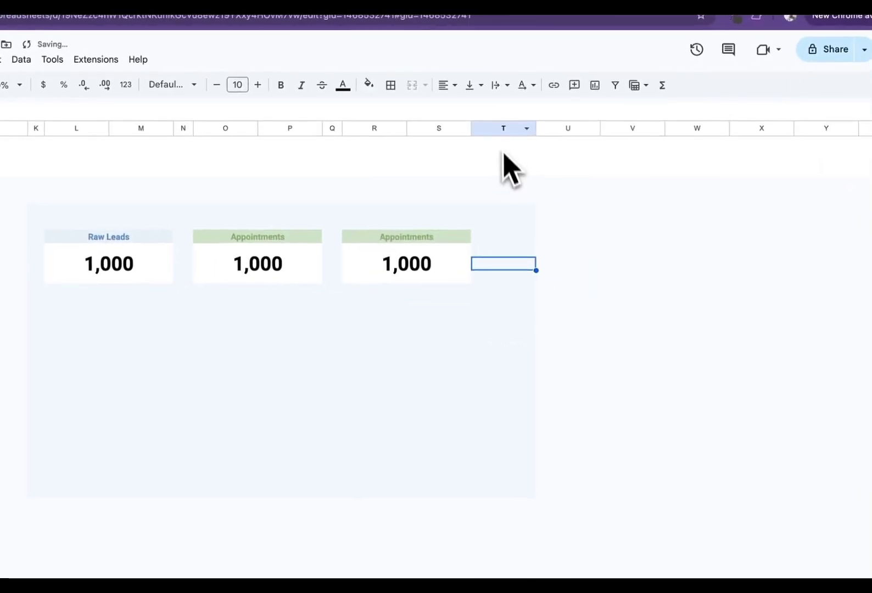
# Resize margin column T, after the third card, to match the width of column K
pyautogui.click(613, 148)
pyautogui.rightClick(506, 138)
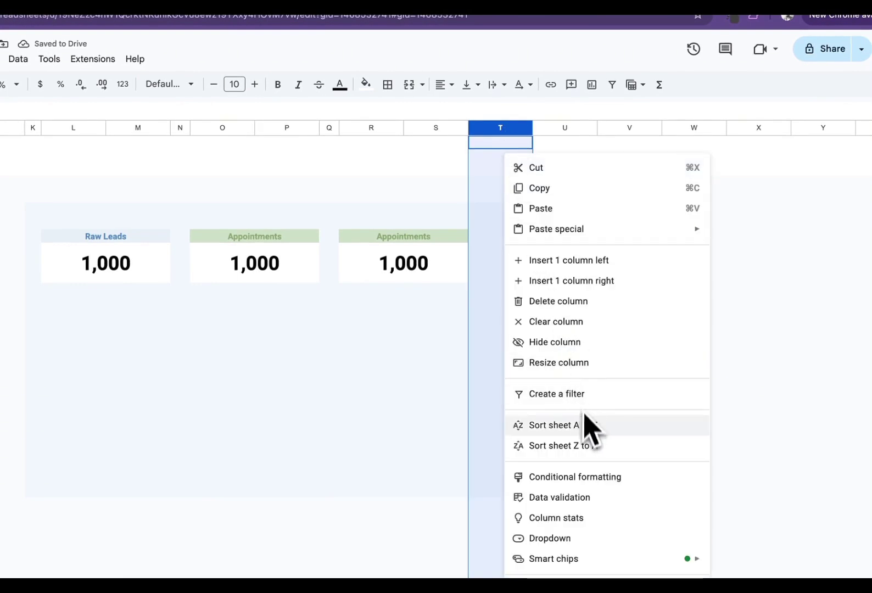
pyautogui.click(575, 363)
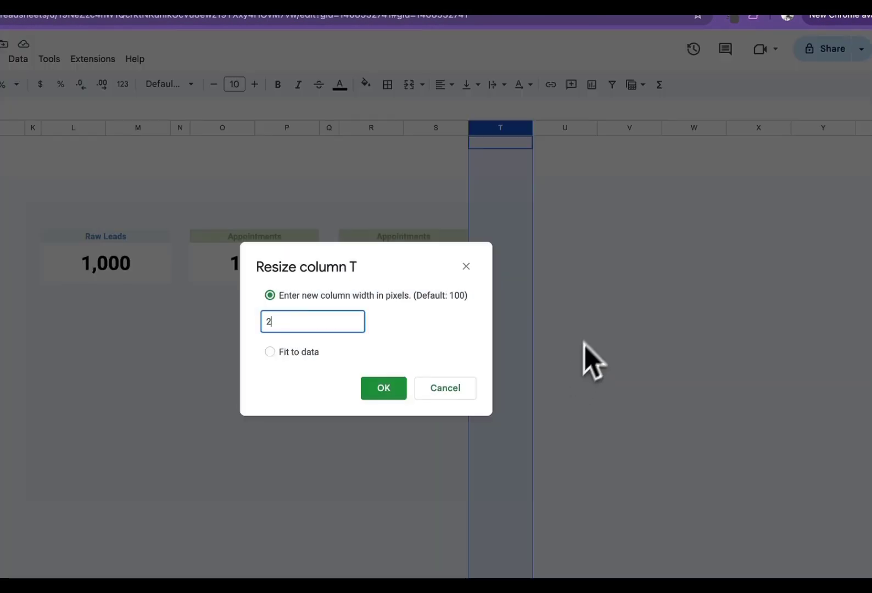
pyautogui.press('Return')
pyautogui.click(481, 360)
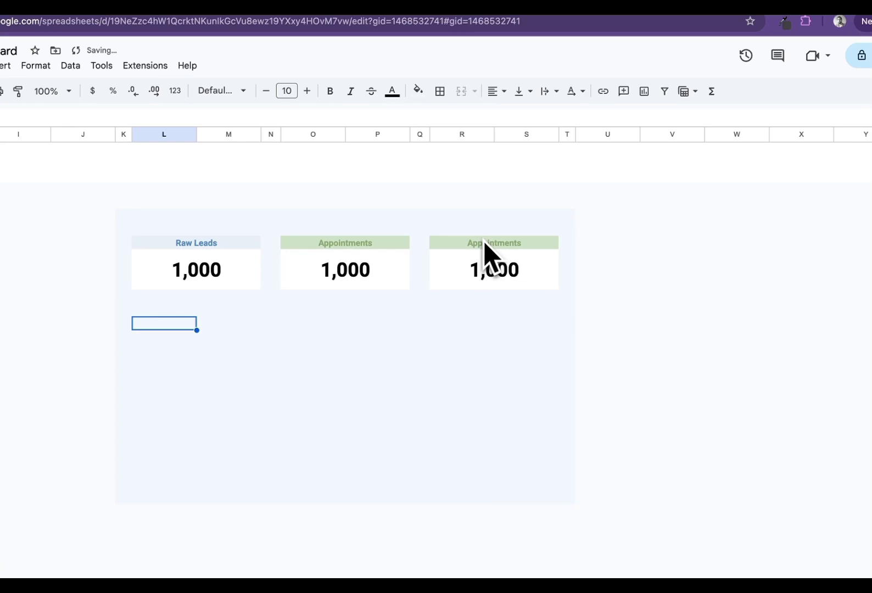
# Retitle the third card in R8:S8 "Appointment Conversion"
pyautogui.click(429, 242)
pyautogui.write('Ap')
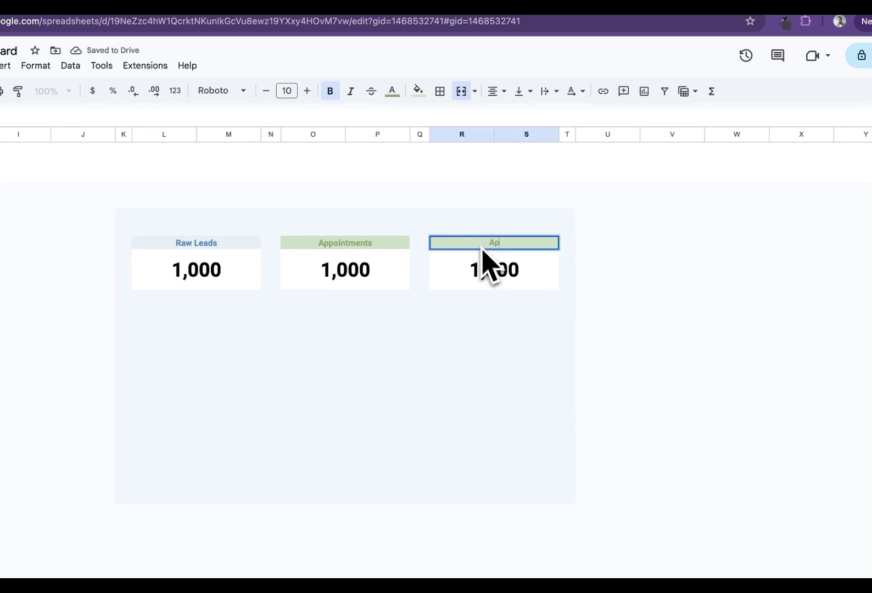
pyautogui.write('pointment Conve')
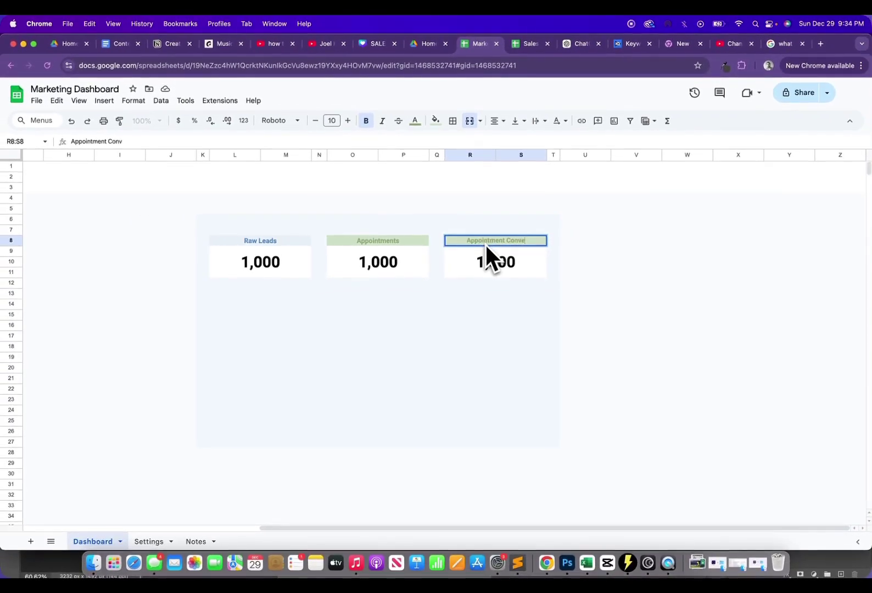
pyautogui.write('rsion')
pyautogui.press('Return')
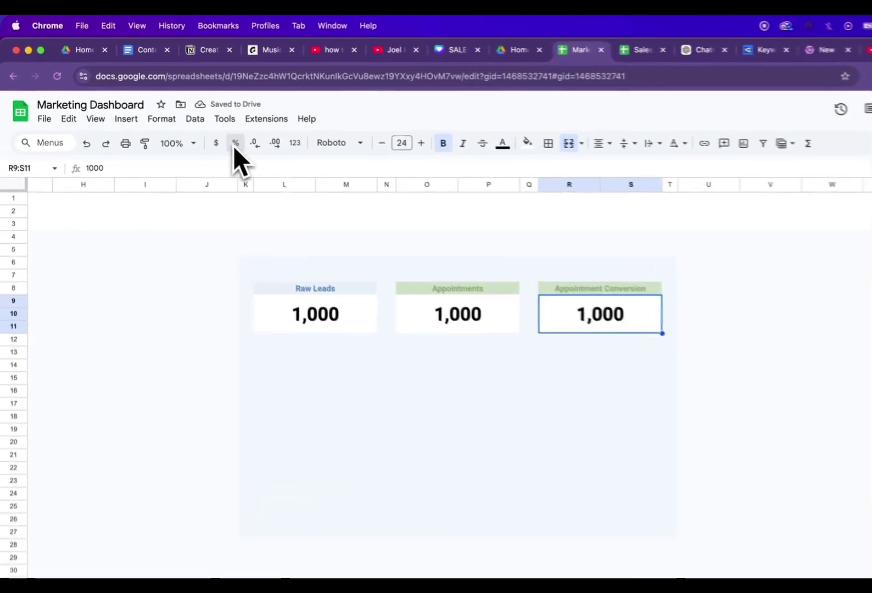
# Format the Appointment Conversion card's value as a percentage and enter 50%
pyautogui.click(235, 144)
pyautogui.write('50')
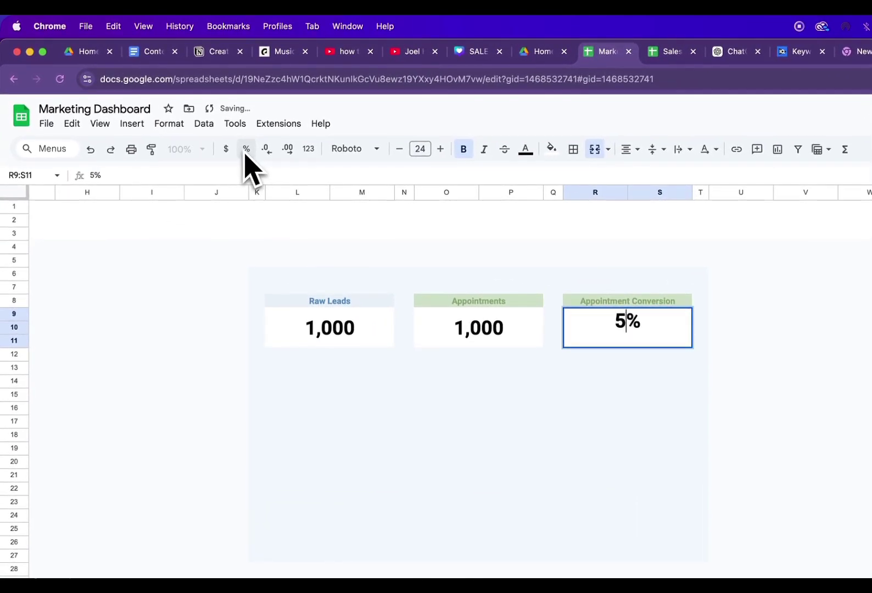
pyautogui.click(245, 151)
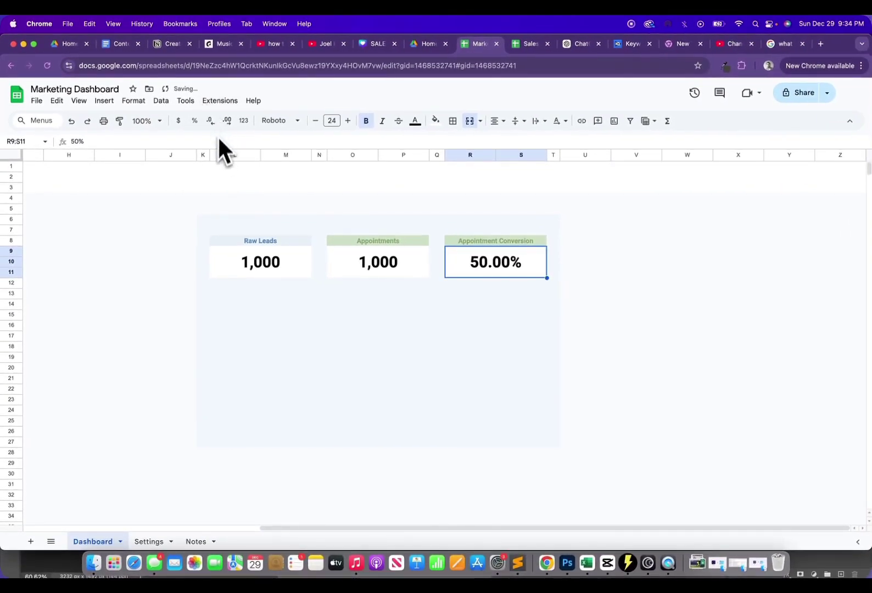
pyautogui.click(386, 410)
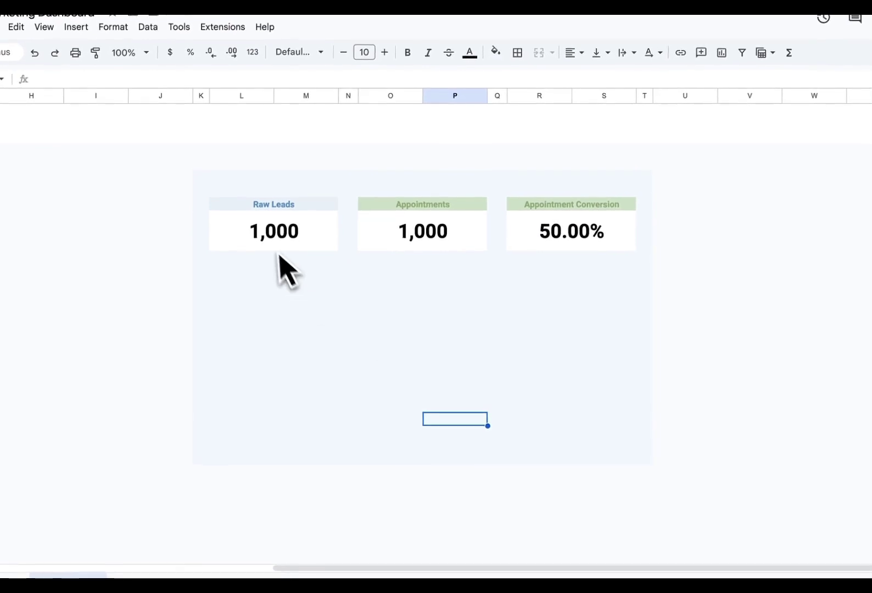
# Check the Settings sheet's palette and recolor the "Appointment Conversion" header with Metric Accent 3 fill and Metric Text 3 text
pyautogui.click(571, 204)
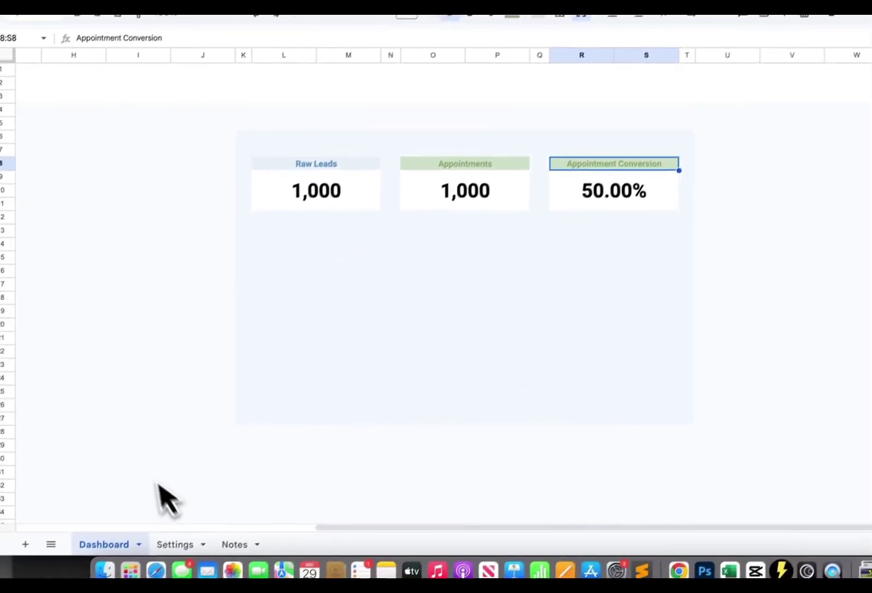
pyautogui.click(135, 582)
pyautogui.press('Down')
pyautogui.press('Down')
pyautogui.press('Down')
pyautogui.press('Down')
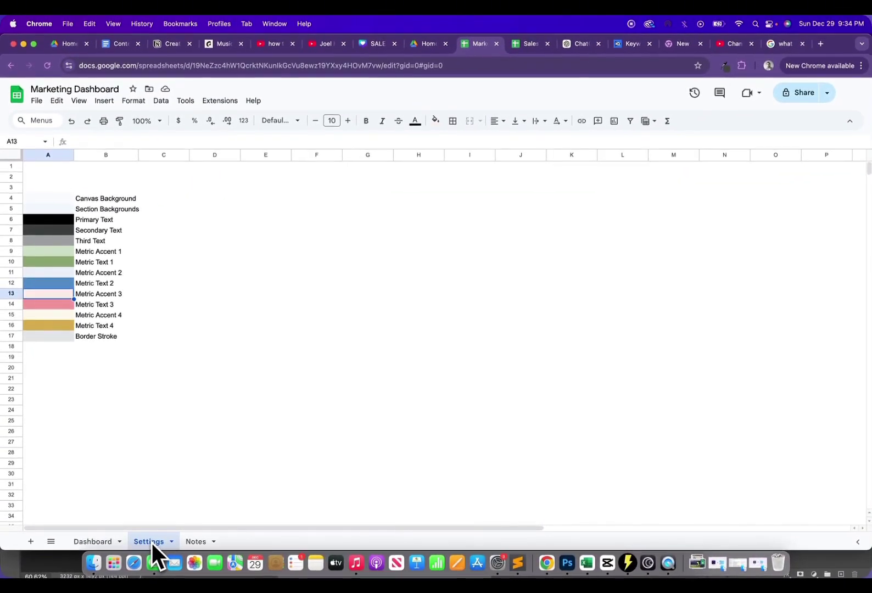
pyautogui.click(93, 541)
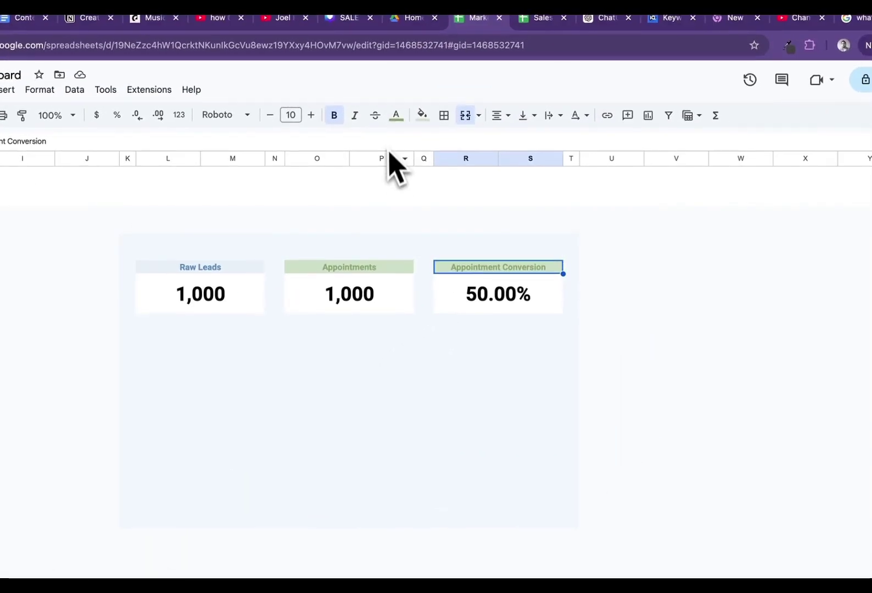
pyautogui.click(421, 115)
pyautogui.click(437, 189)
pyautogui.click(395, 118)
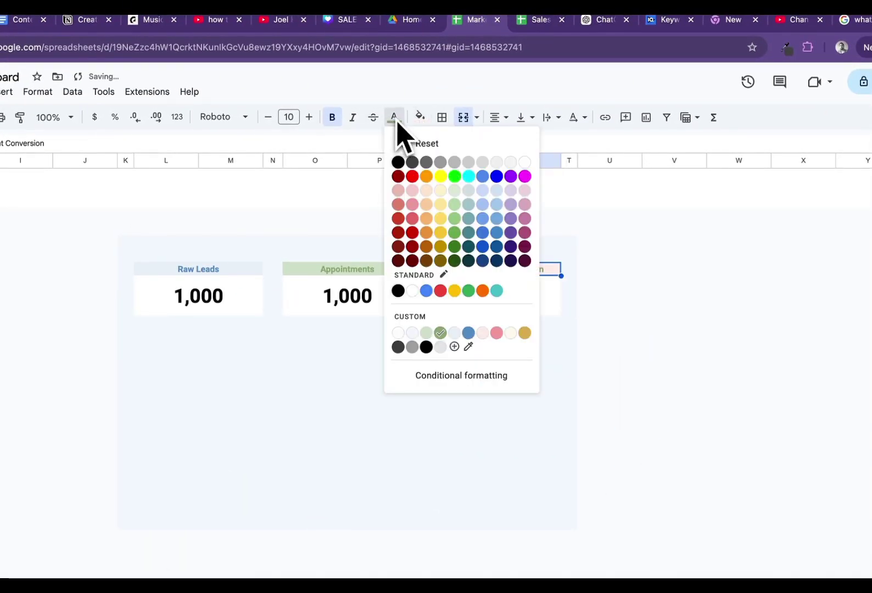
pyautogui.click(495, 365)
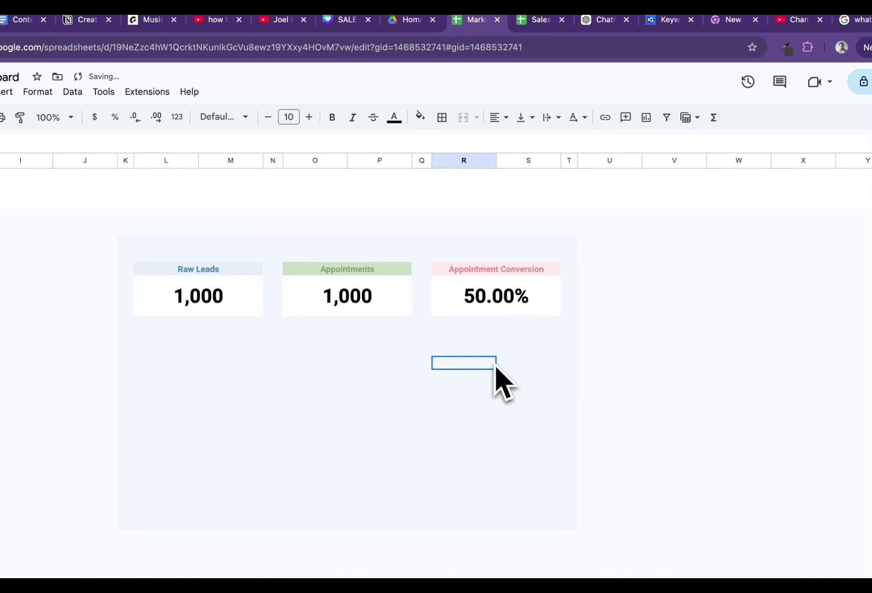
# Duplicate the row of three metric cards in L8:S11 as a second row starting at L14
pyautogui.press('Up')
pyautogui.hotkey('shift', 'Down')
pyautogui.hotkey('shift', 'Right')
pyautogui.hotkey('shift', 'Right')
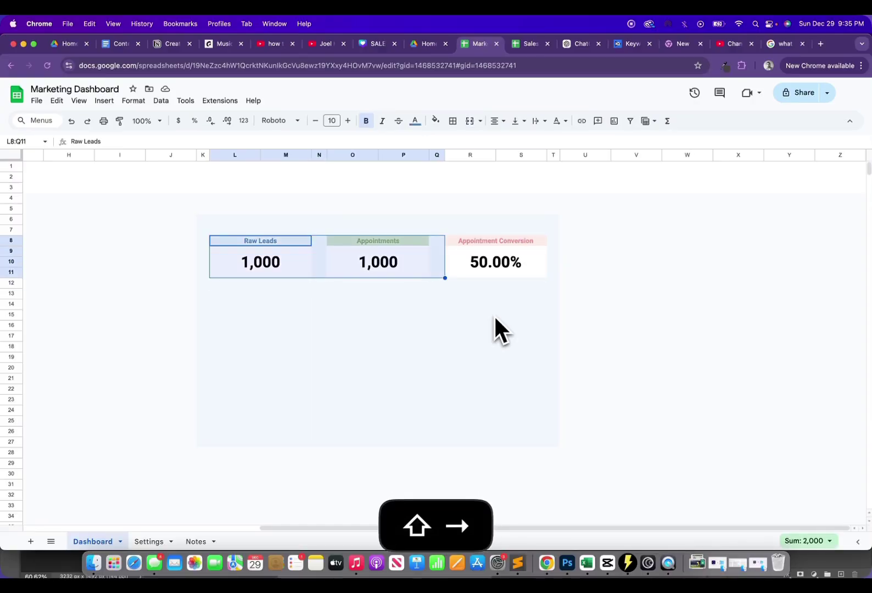
pyautogui.hotkey('shift', 'Right')
pyautogui.press('cmd+c')
pyautogui.press('Down')
pyautogui.press('Down')
pyautogui.press('Down')
pyautogui.press('Down')
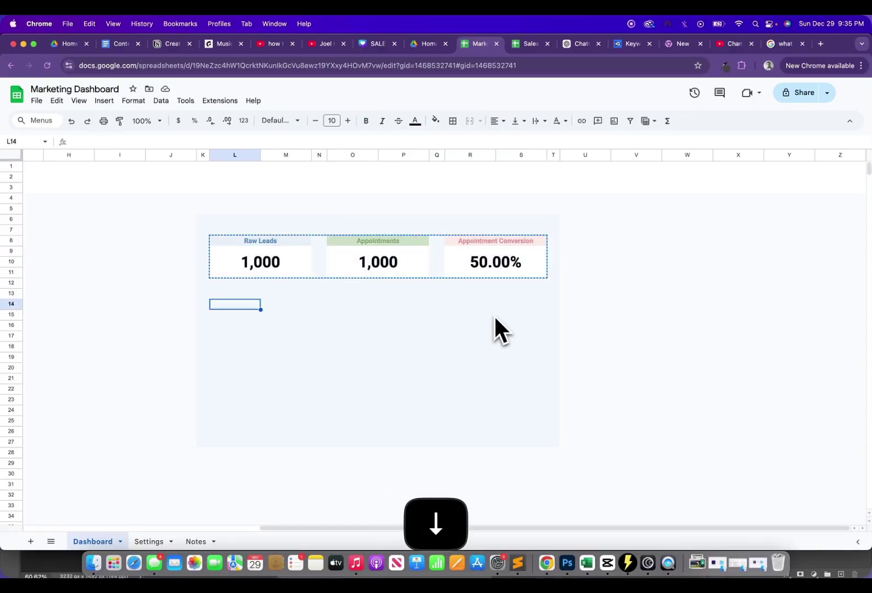
pyautogui.press('super+v')
# Recolor the second-row card header in L14:M14 with the custom pale yellow fill and gold text, Metric Accent 4 and Metric Text 4
pyautogui.press('Down')
pyautogui.press('Down')
pyautogui.press('Down')
pyautogui.press('Down')
pyautogui.press('Down')
pyautogui.press('Down')
pyautogui.press('Down')
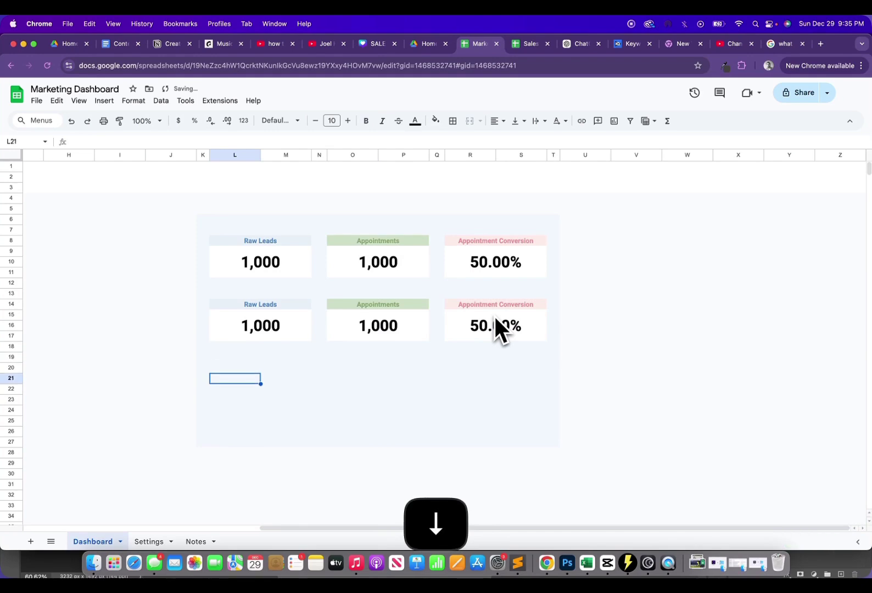
pyautogui.press('Up')
pyautogui.press('Up')
pyautogui.press('Up')
pyautogui.press('Up')
pyautogui.press('Up')
pyautogui.press('Up')
pyautogui.press('Up')
pyautogui.click(437, 122)
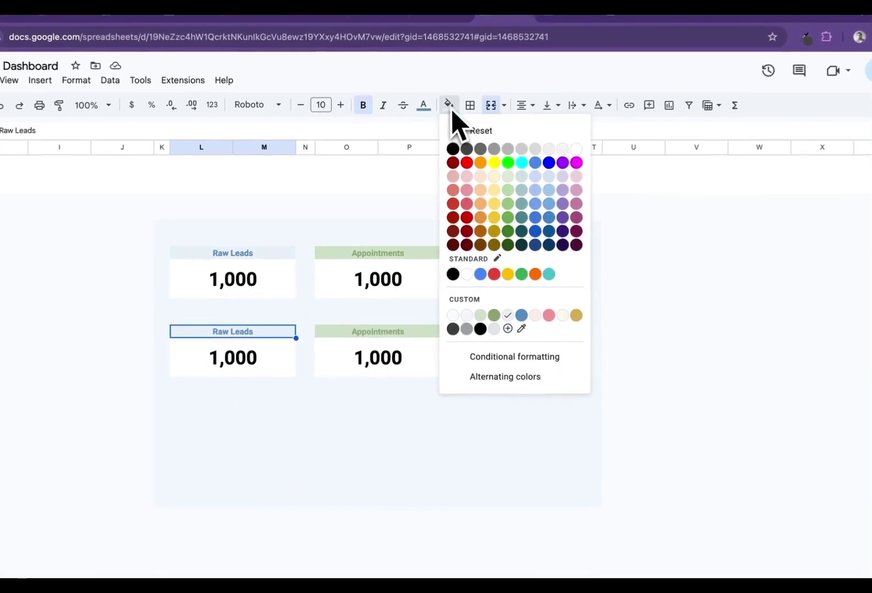
pyautogui.click(569, 320)
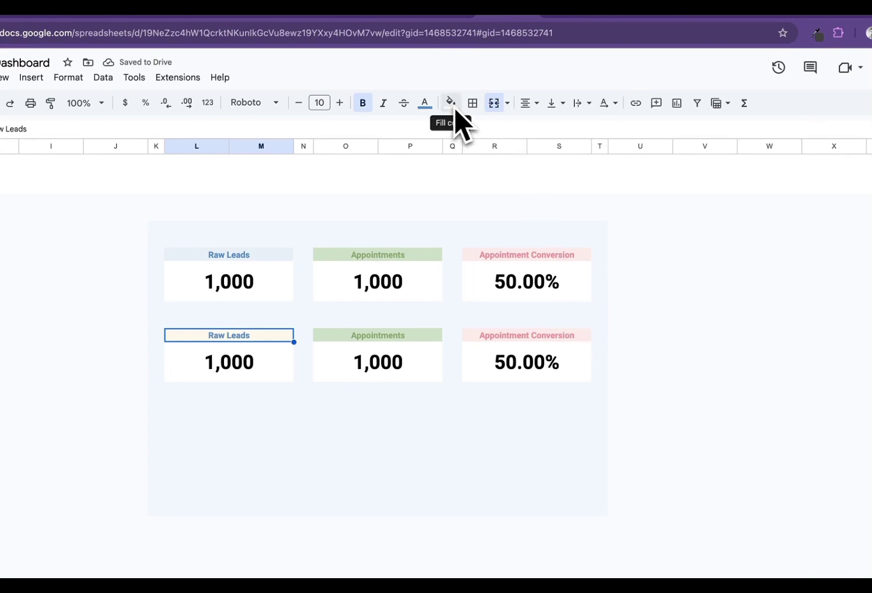
pyautogui.click(425, 104)
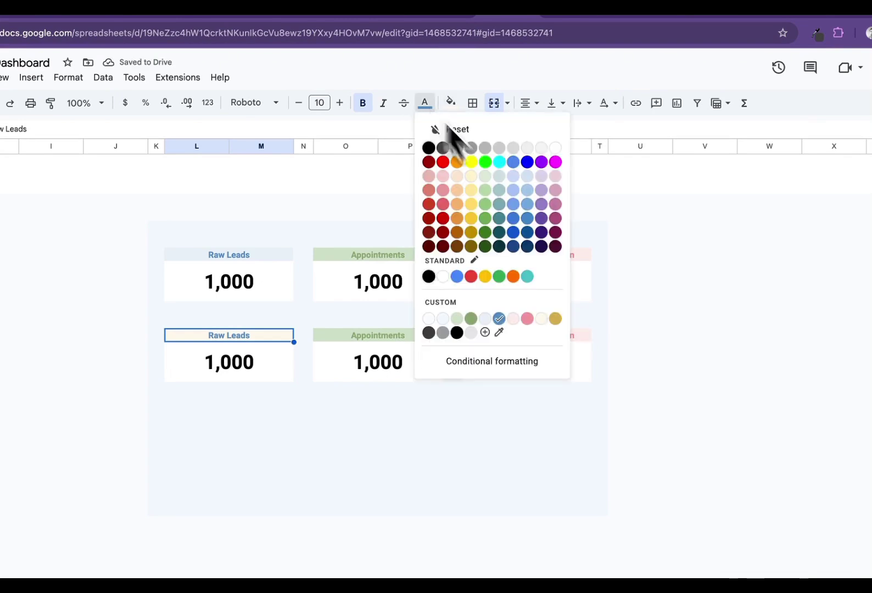
pyautogui.click(555, 323)
pyautogui.click(349, 407)
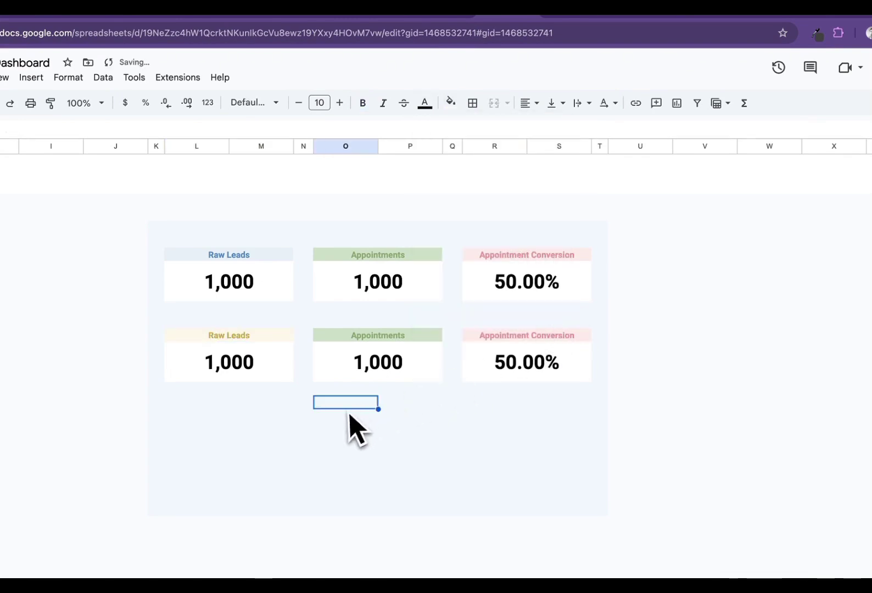
# Copy the blue "Raw Leads" header onto the middle card's header in the second row, O14:P14
pyautogui.click(262, 255)
pyautogui.press('super+c')
pyautogui.press('Down')
pyautogui.press('Down')
pyautogui.press('Right')
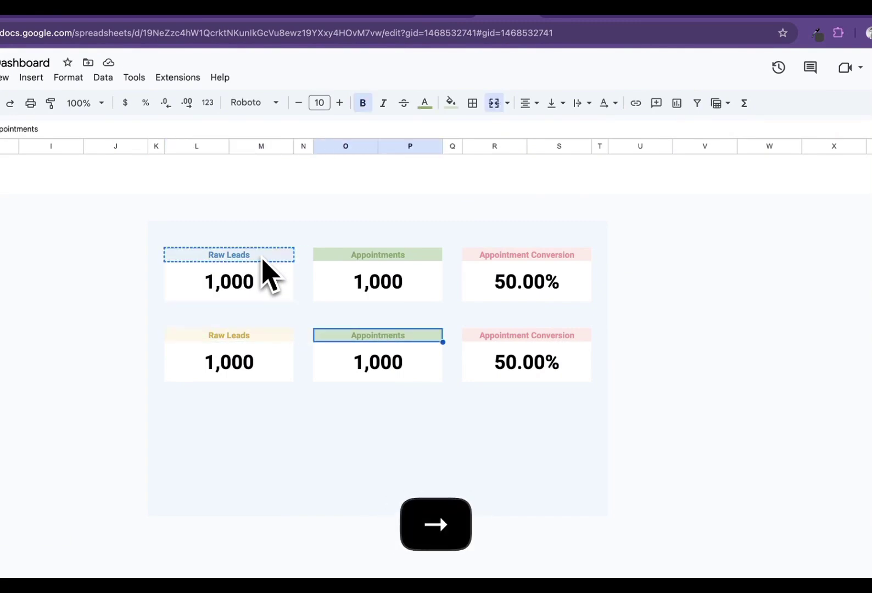
pyautogui.press('super+v')
# Copy the green "Appointments" header from O8:P8 onto the third card's header in the second row, R14:S14
pyautogui.press('Right')
pyautogui.press('Right')
pyautogui.press('Up')
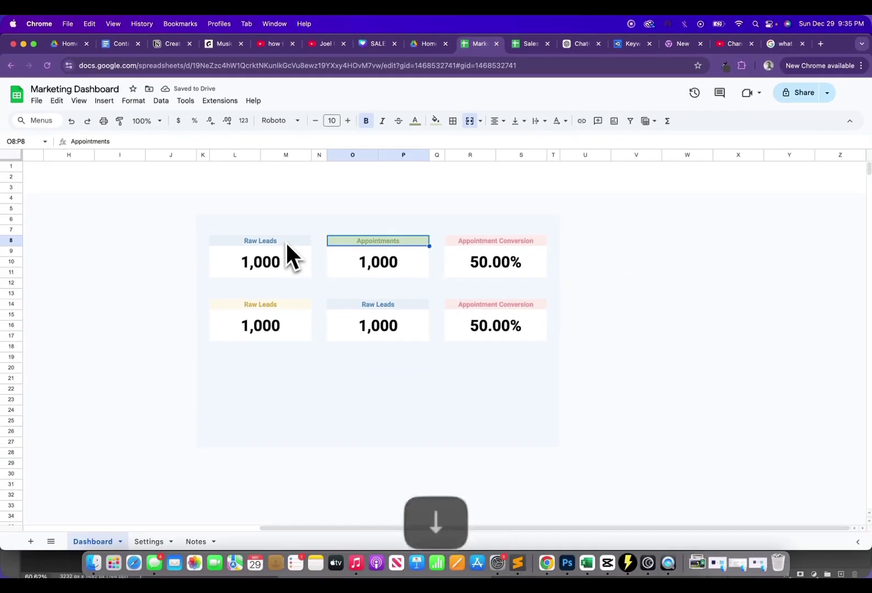
pyautogui.press('super+c')
pyautogui.press('Down')
pyautogui.press('Down')
pyautogui.press('Down')
pyautogui.press('Down')
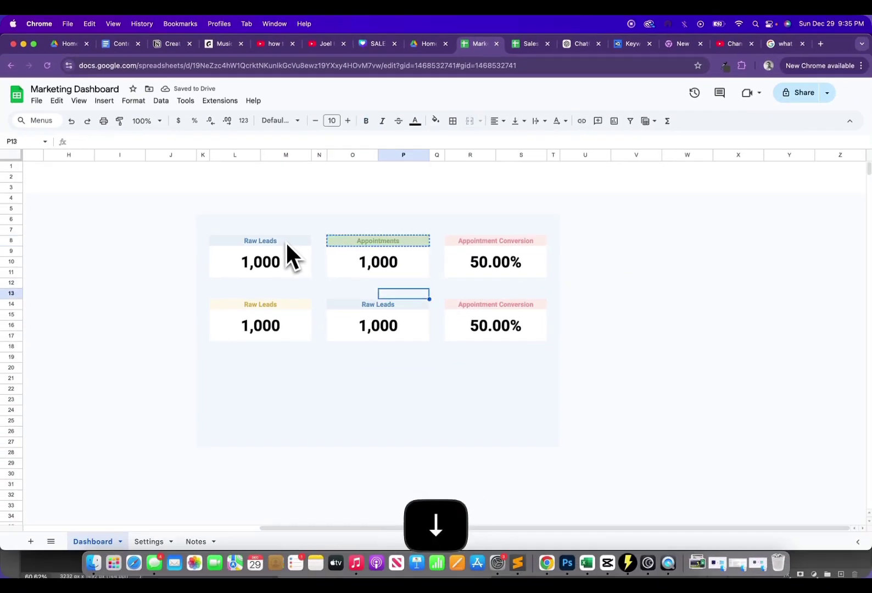
pyautogui.press('Right')
pyautogui.press('Right')
pyautogui.press('super+v')
# Retitle the yellow card in L14:M14 "Marketing Cost"
pyautogui.press('Left')
pyautogui.press('Left')
pyautogui.press('Left')
pyautogui.press('Left')
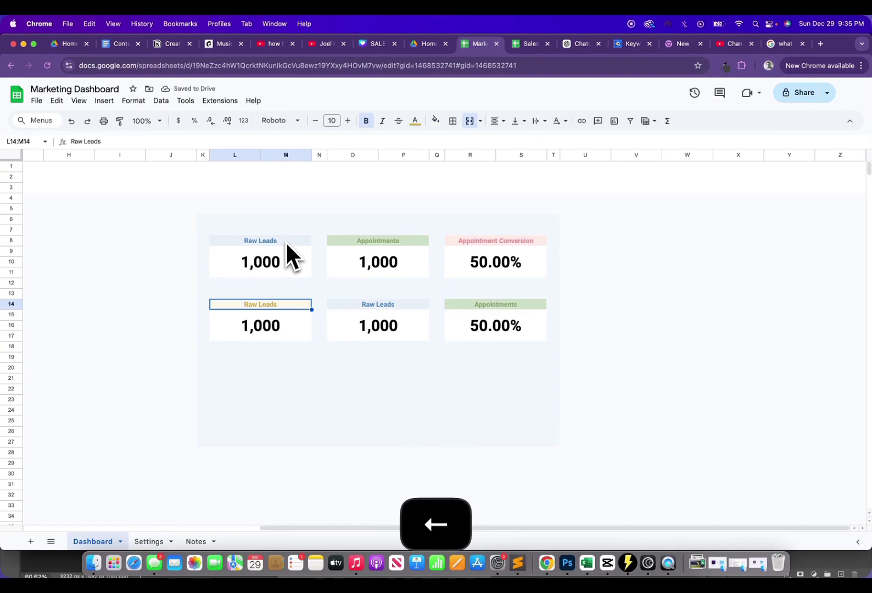
pyautogui.write('Marketing')
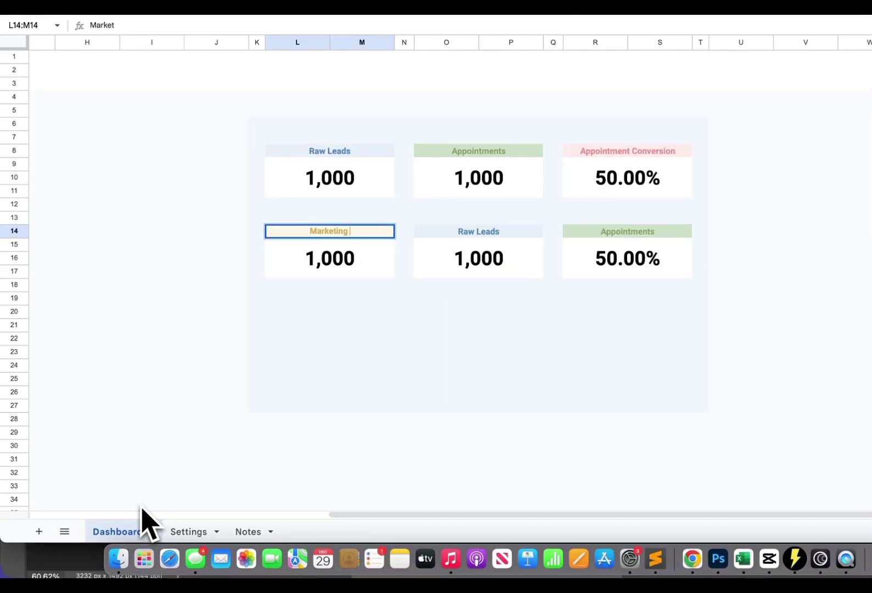
pyautogui.press('Right')
# Retitle the second row's middle card in O14:P14 "Cost Per Lead"
pyautogui.press('Right')
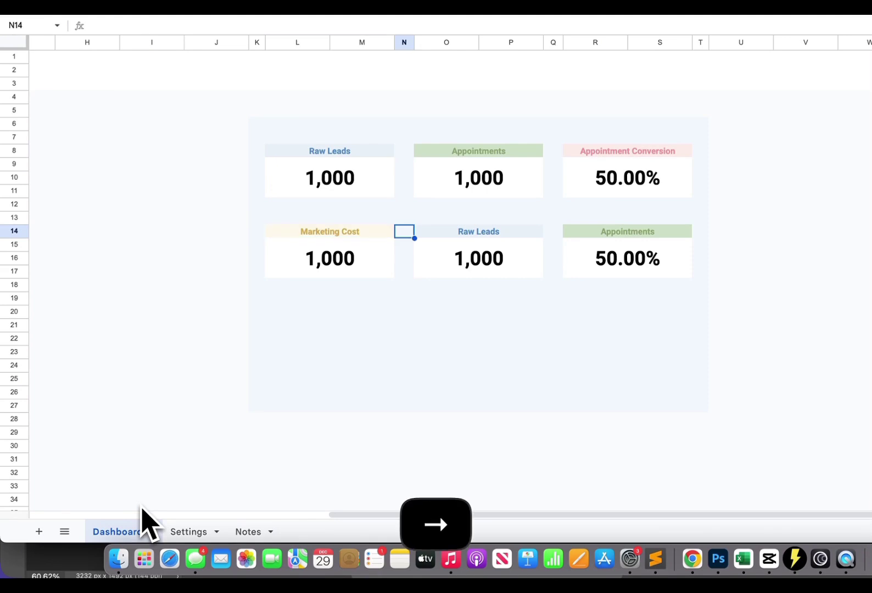
pyautogui.write('Cost Per ')
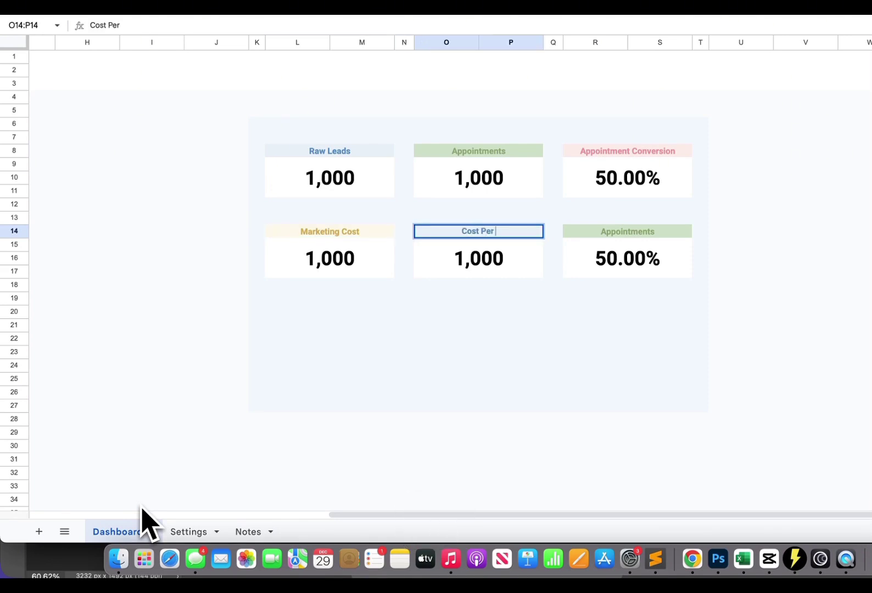
pyautogui.write('Lead')
pyautogui.press('Return')
# Retitle the second row's third card in R14:S14 "Cost Per Appointment"
pyautogui.click(637, 231)
pyautogui.write('Cos')
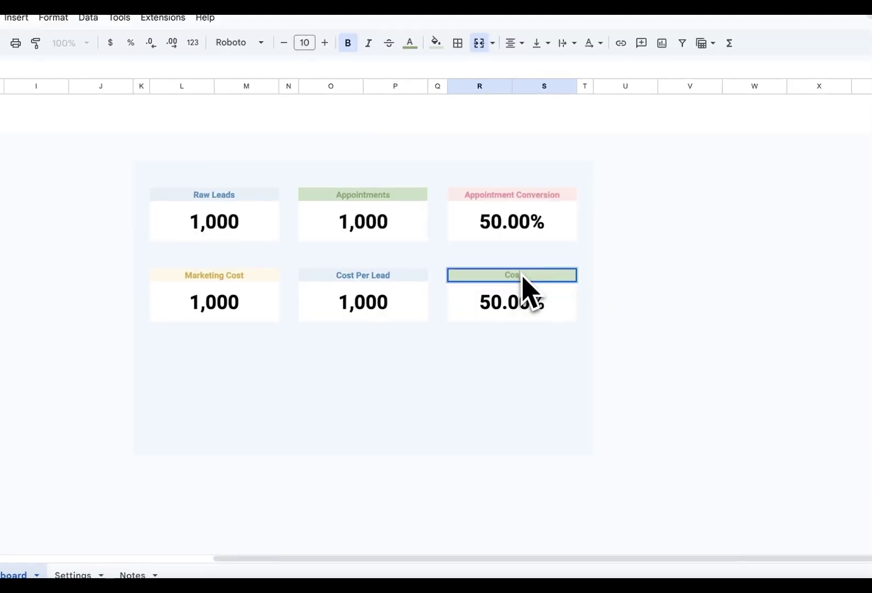
pyautogui.write('t Per Appointme')
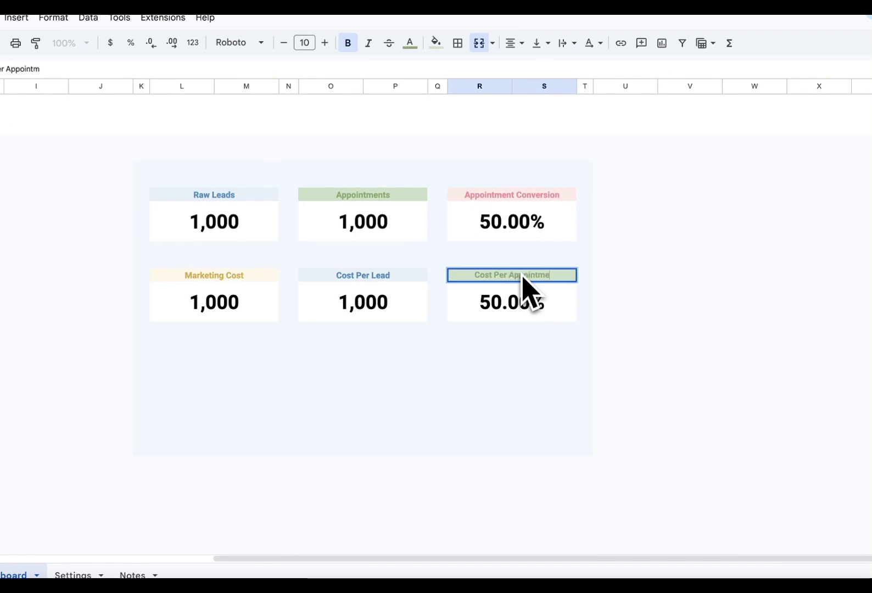
pyautogui.write('nt')
pyautogui.press('Return')
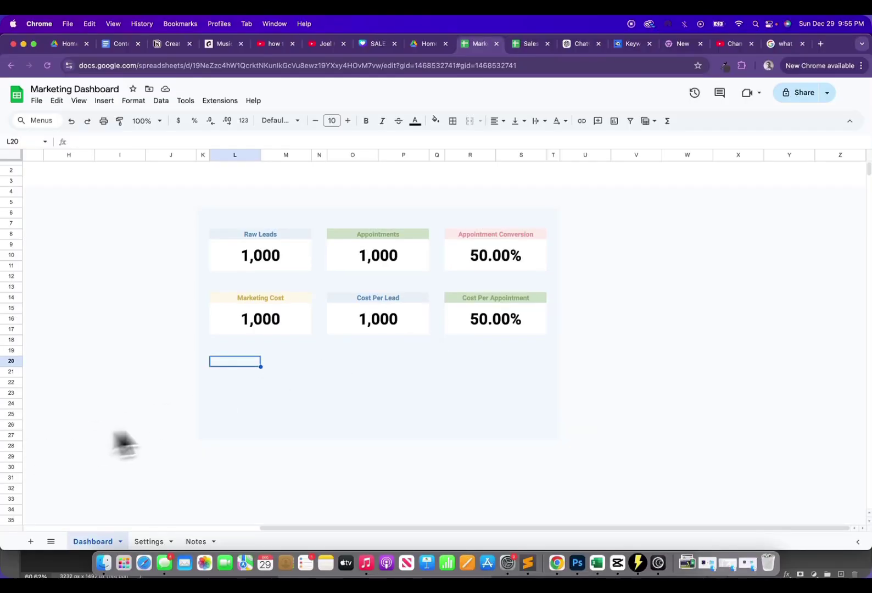
# Fill the empty panel area below the cards, K20:T27, with the custom off-white canvas color so the panel ends at row 19
pyautogui.moveTo(206, 362); pyautogui.dragTo(612, 482)
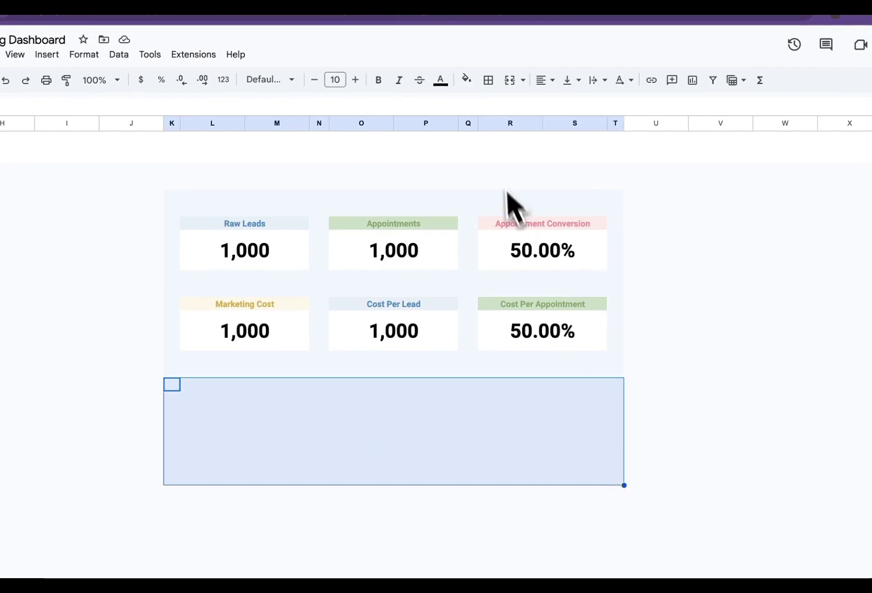
pyautogui.click(466, 79)
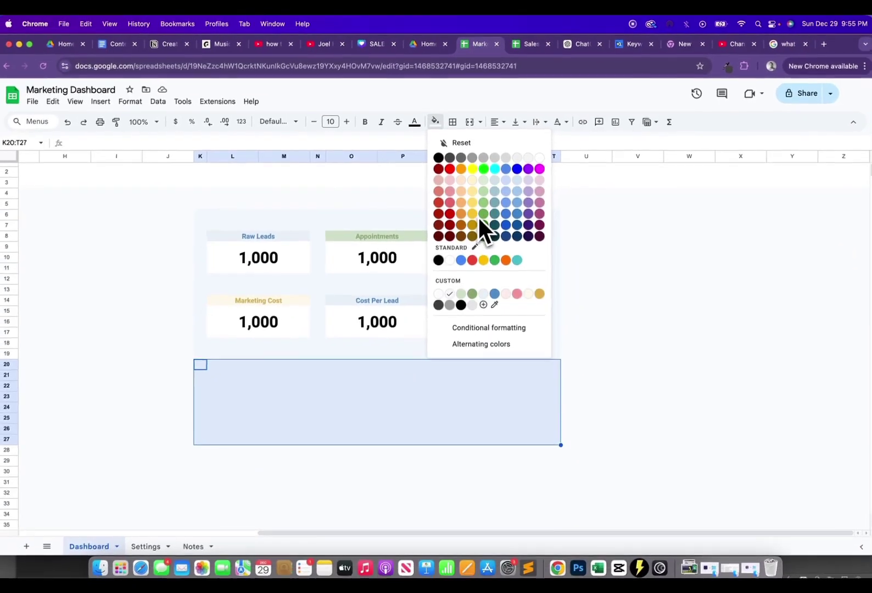
pyautogui.click(439, 294)
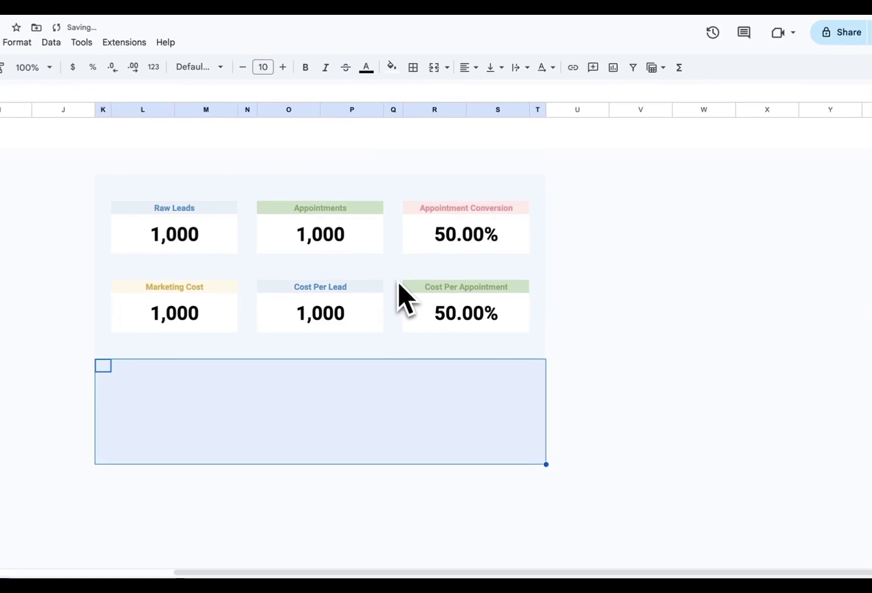
pyautogui.click(594, 357)
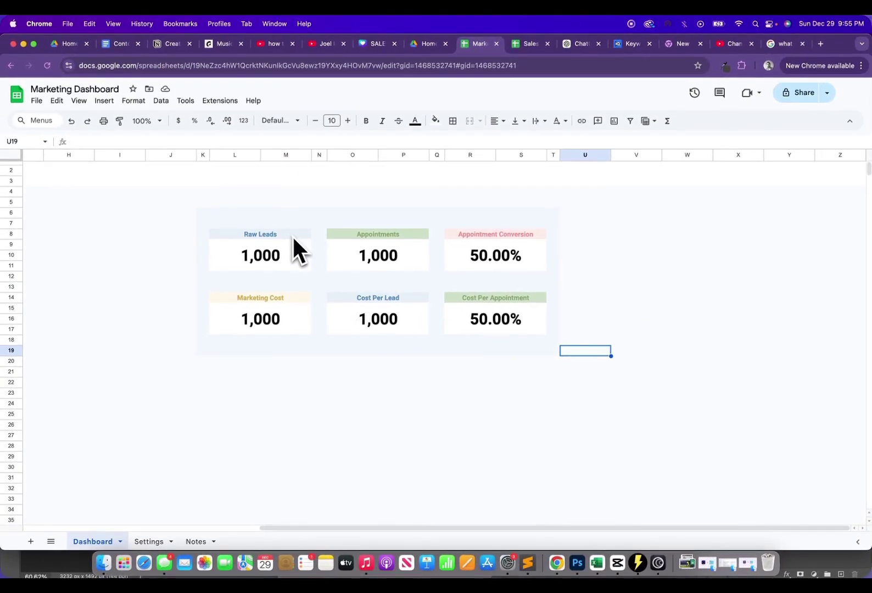
# Move the card panel's columns K:T so that they start at column B
pyautogui.moveTo(203, 155); pyautogui.dragTo(553, 200)
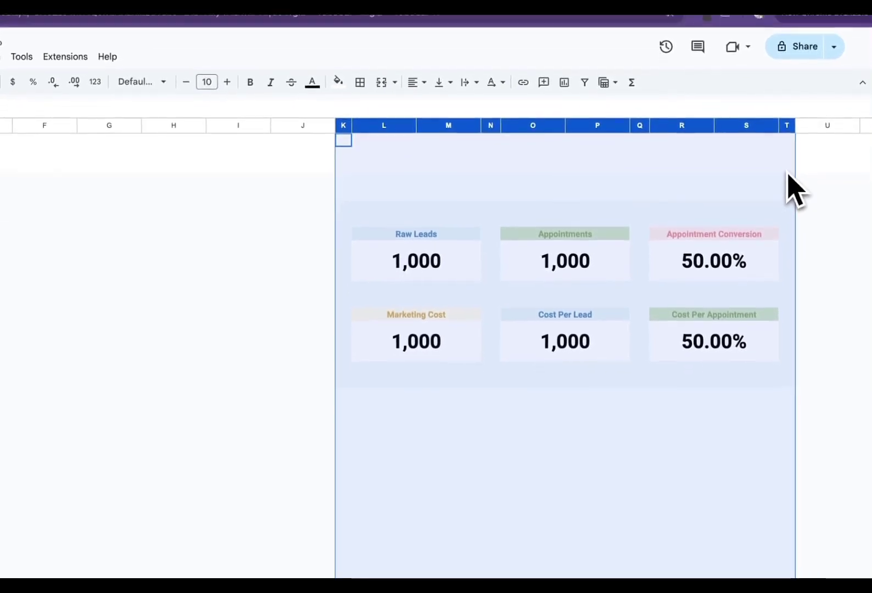
pyautogui.press('super+x')
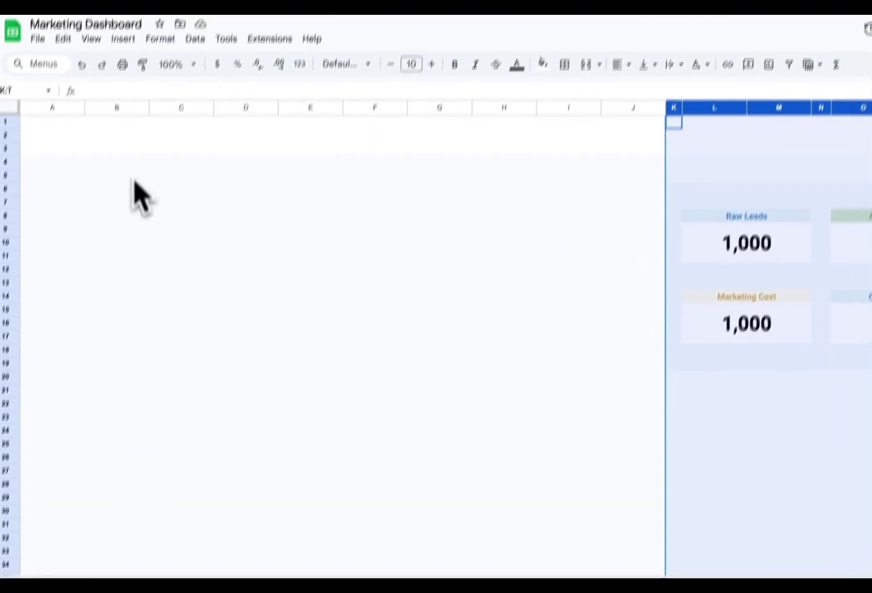
pyautogui.click(118, 123)
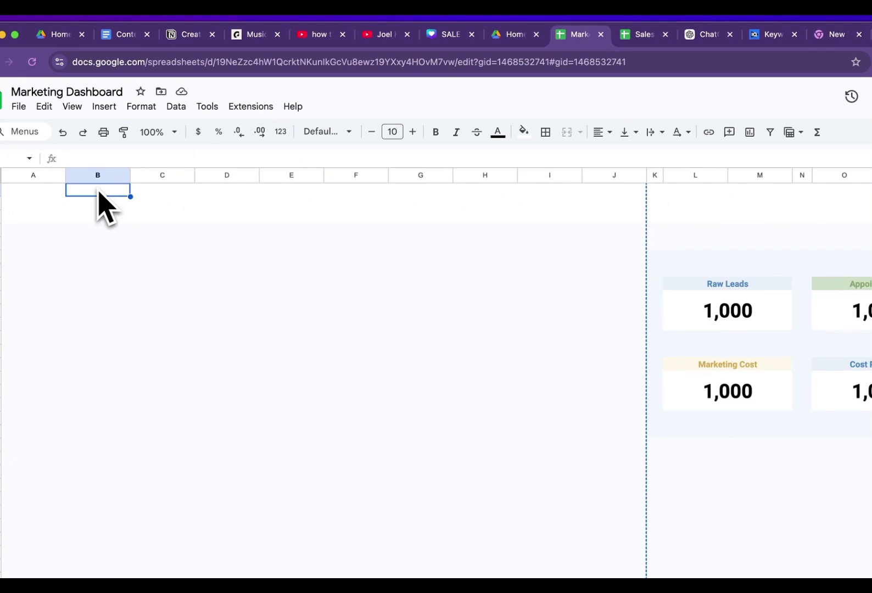
pyautogui.press('super+v')
pyautogui.click(752, 271)
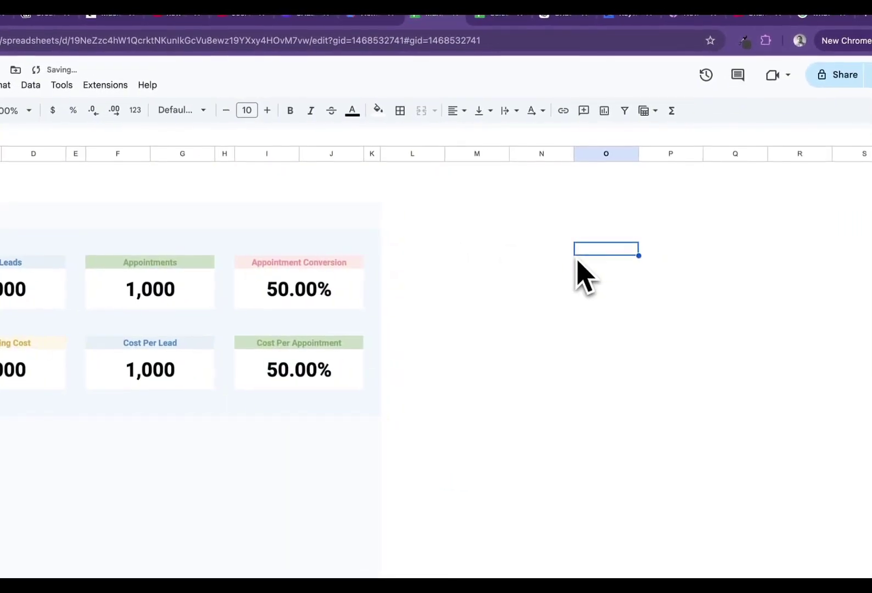
# Fill the area from L4 to the sheet's last column and row with the custom off-white canvas color
pyautogui.click(389, 200)
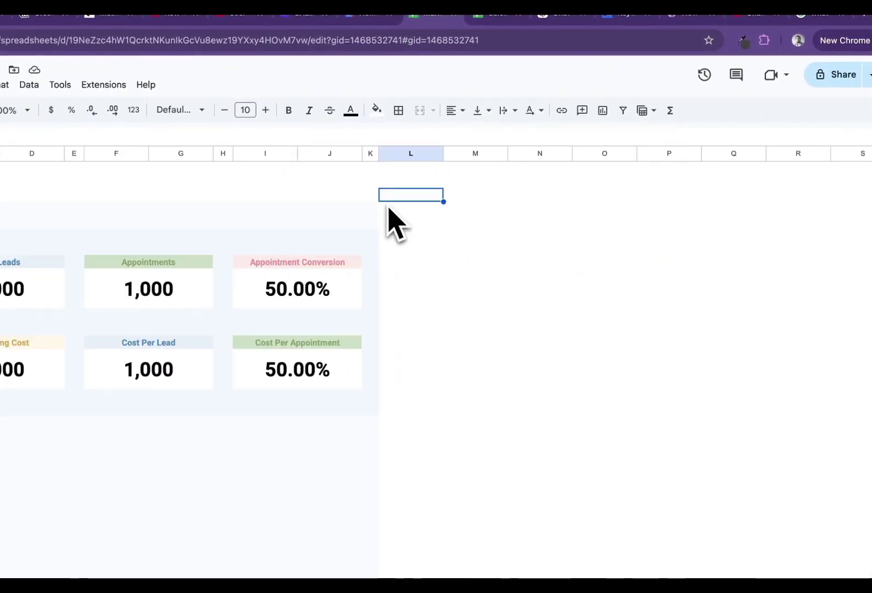
pyautogui.press('Down')
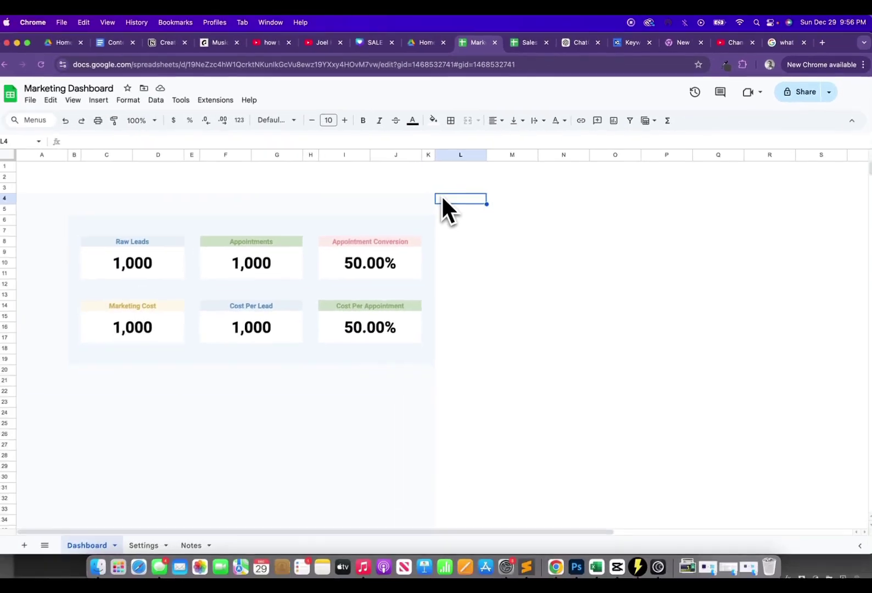
pyautogui.press('super+shift+Right')
pyautogui.press('Up')
pyautogui.press('super+shift+Right')
pyautogui.press('super+shift+Down')
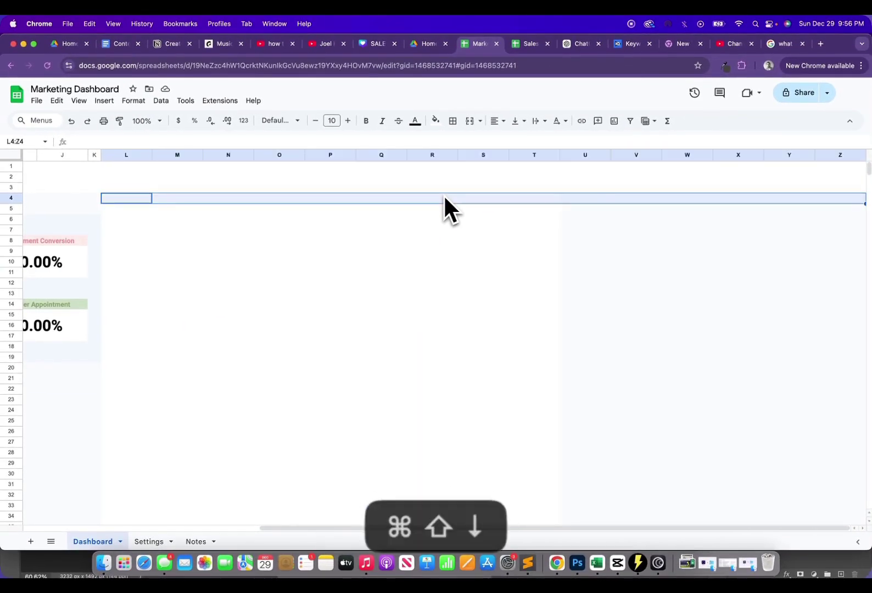
pyautogui.click(435, 121)
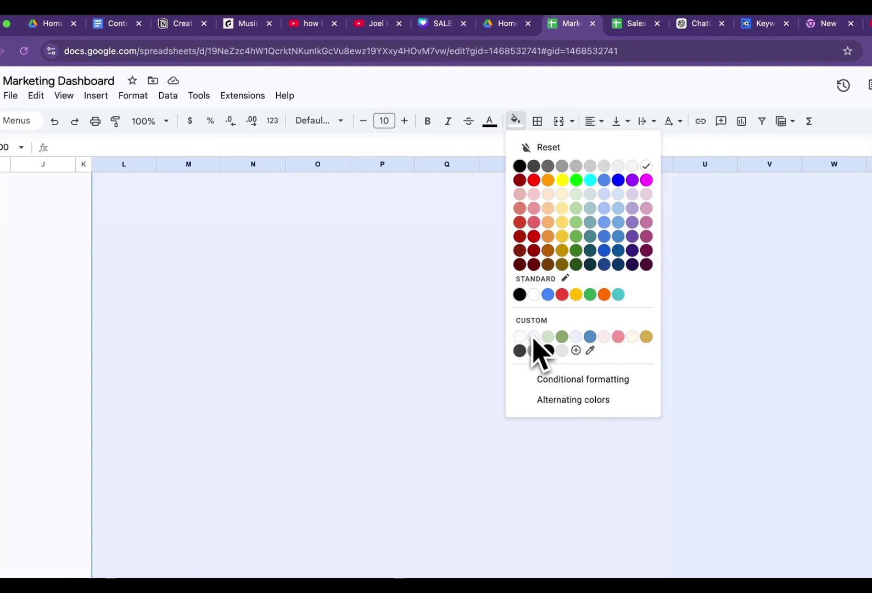
pyautogui.click(523, 342)
pyautogui.click(113, 346)
pyautogui.press('super+Up')
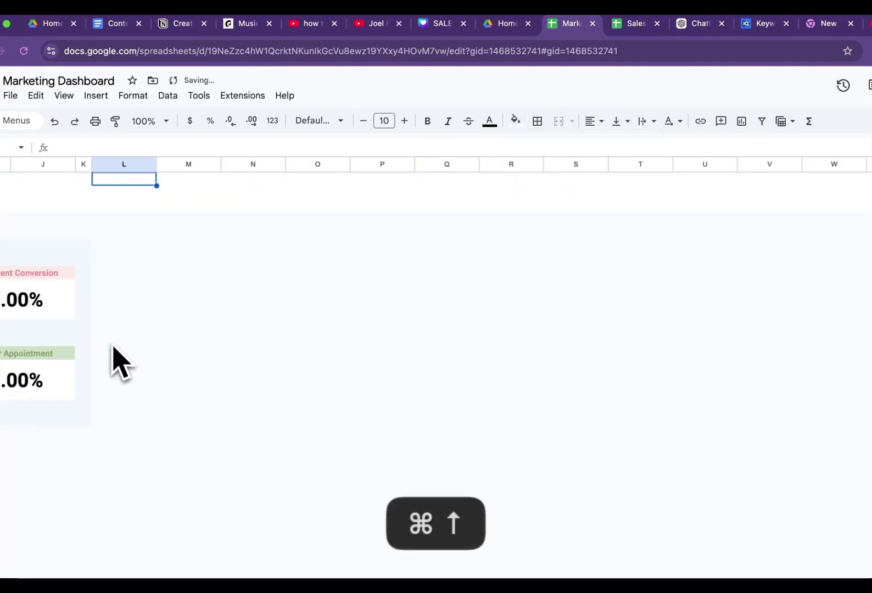
pyautogui.press('Left')
pyautogui.press('Left')
pyautogui.press('Left')
pyautogui.press('Left')
pyautogui.press('Left')
pyautogui.press('Left')
pyautogui.press('Left')
pyautogui.press('Left')
pyautogui.press('Left')
pyautogui.press('Left')
pyautogui.press('Left')
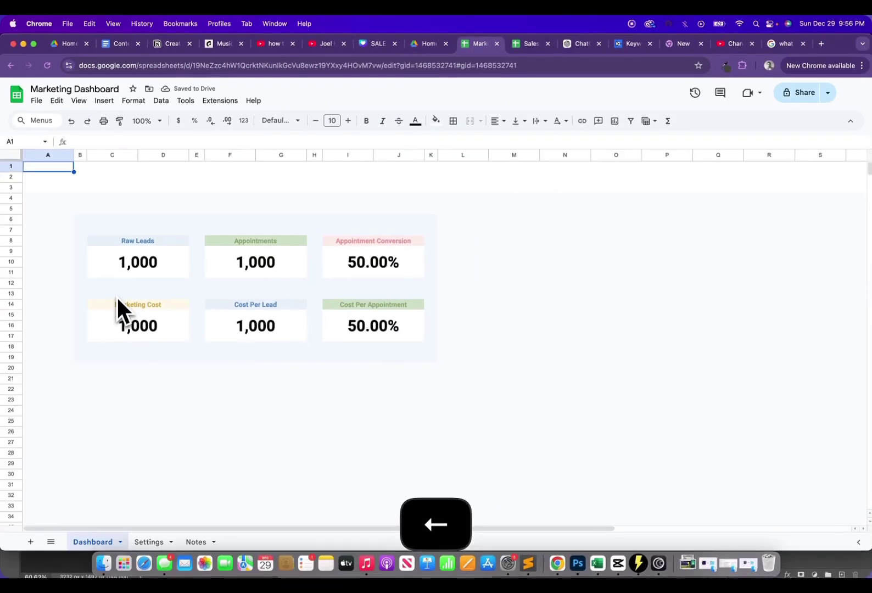
pyautogui.press('Down')
pyautogui.press('Down')
pyautogui.press('Down')
pyautogui.press('Down')
pyautogui.press('Down')
pyautogui.press('Down')
pyautogui.press('Down')
pyautogui.press('Right')
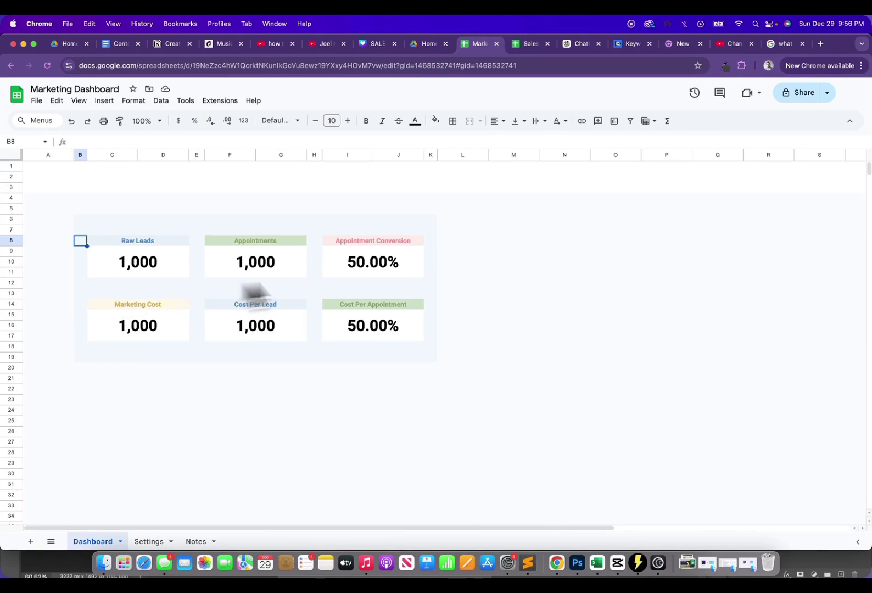
# Narrow column L to a thin spacer beside the card panel, about as wide as column K
pyautogui.click(461, 155)
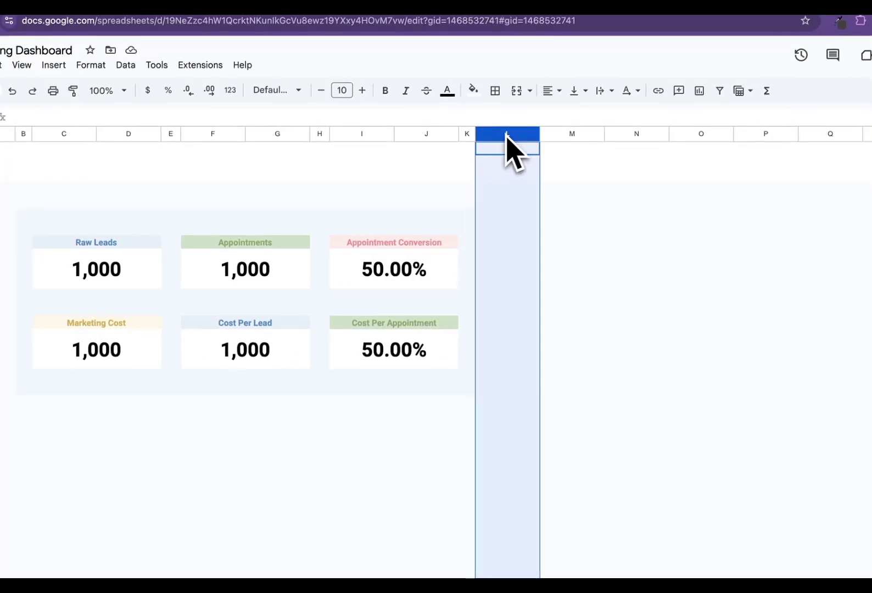
pyautogui.rightClick(460, 156)
pyautogui.click(563, 349)
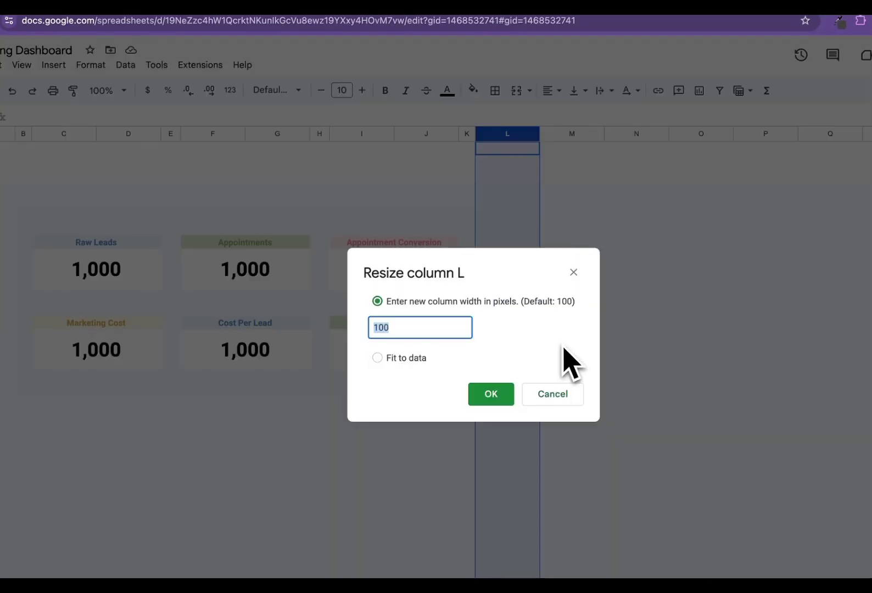
pyautogui.press('Return')
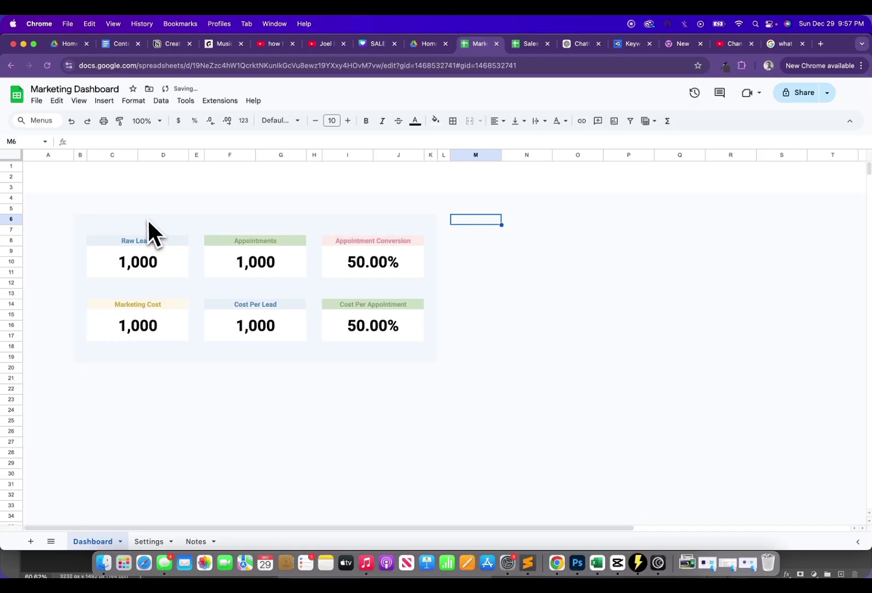
# Duplicate the card panel by copying columns B:K and pasting them starting at column M
pyautogui.click(82, 155)
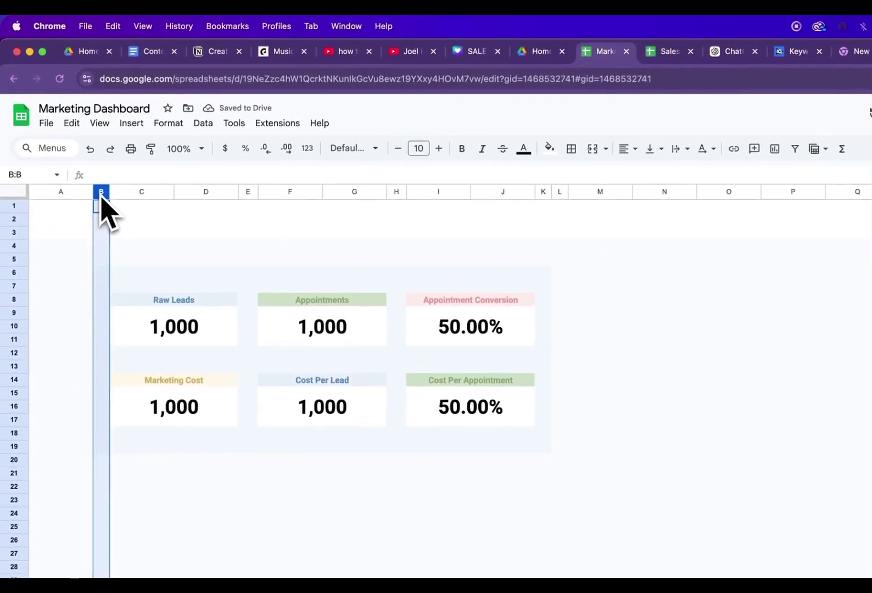
pyautogui.hotkey('shift', 'Right')
pyautogui.hotkey('shift', 'Right')
pyautogui.hotkey('shift', 'Right')
pyautogui.hotkey('shift', 'Right')
pyautogui.hotkey('shift', 'Right')
pyautogui.hotkey('shift', 'Right')
pyautogui.hotkey('shift', 'Right')
pyautogui.hotkey('shift', 'Right')
pyautogui.press('super+c')
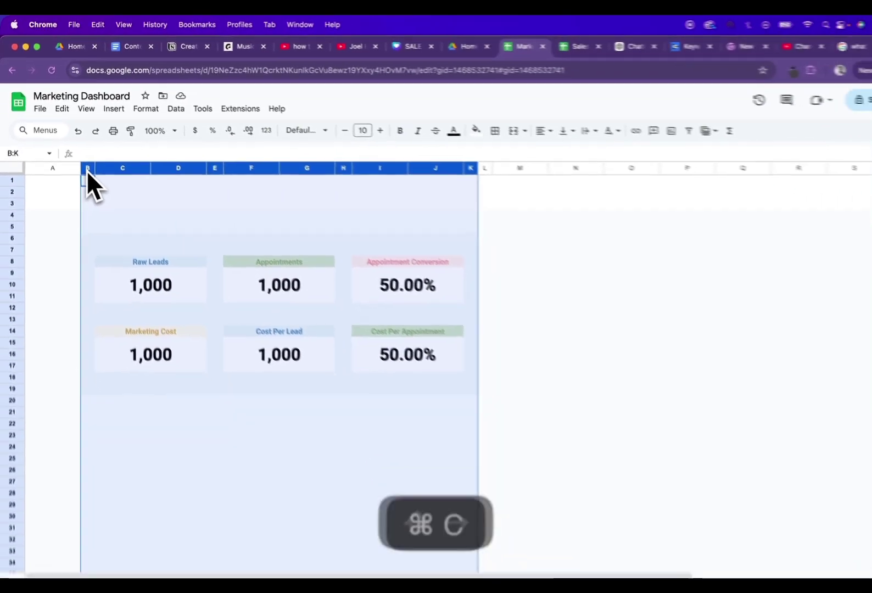
pyautogui.press('Right')
pyautogui.press('Right')
pyautogui.press('Right')
pyautogui.press('Right')
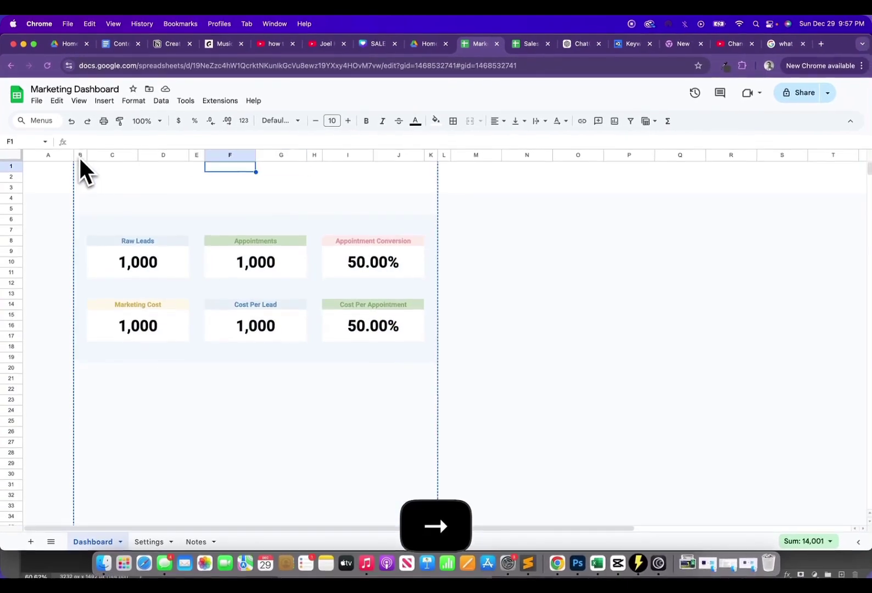
pyautogui.press('Right')
pyautogui.press('Right')
pyautogui.press('Right')
pyautogui.press('Right')
pyautogui.press('Right')
pyautogui.press('Right')
pyautogui.press('Right')
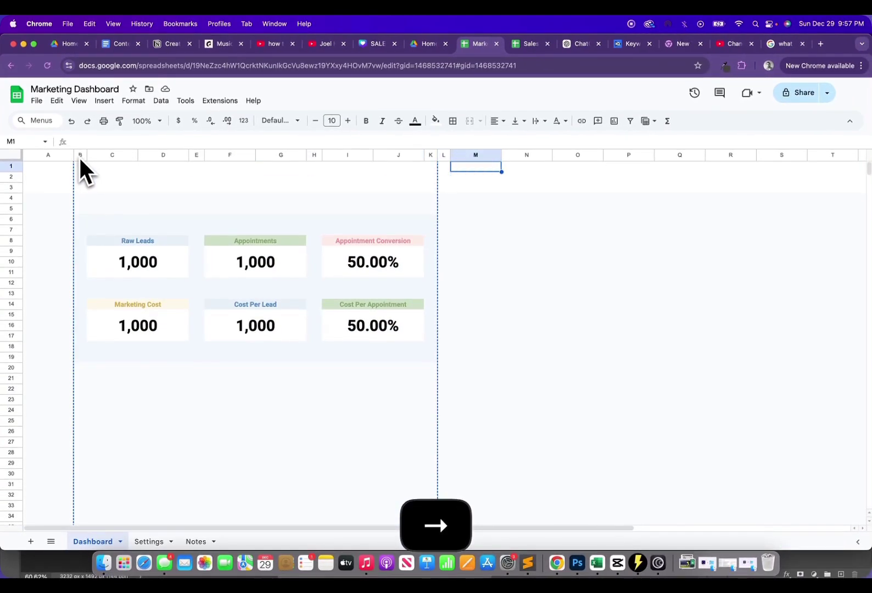
pyautogui.press('super+v')
pyautogui.press('Left')
pyautogui.press('Left')
pyautogui.press('Left')
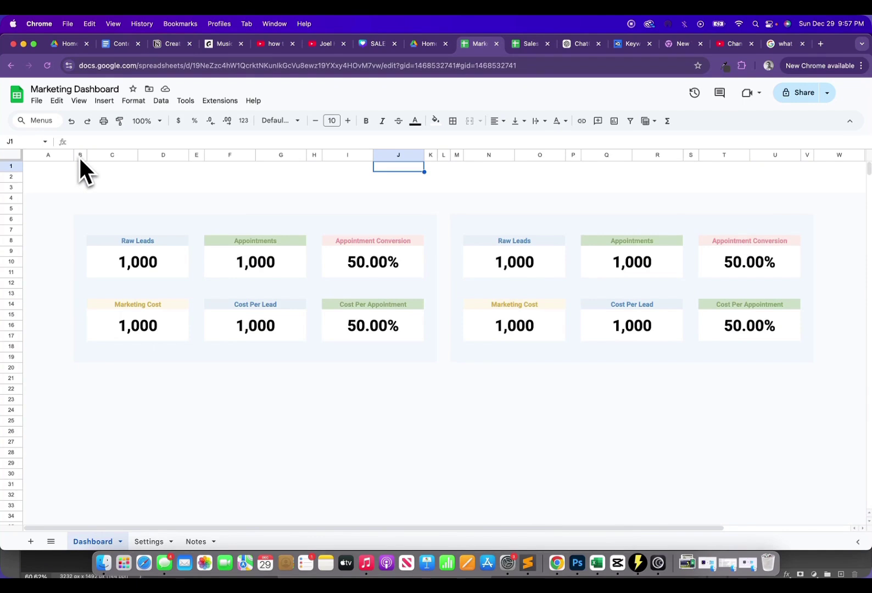
# Retitle the duplicated panel's top-row cards in N8:O8, Q8:R8 and T8:U8 "Sales", "Sales $'s" and "Close Rate"
pyautogui.click(545, 245)
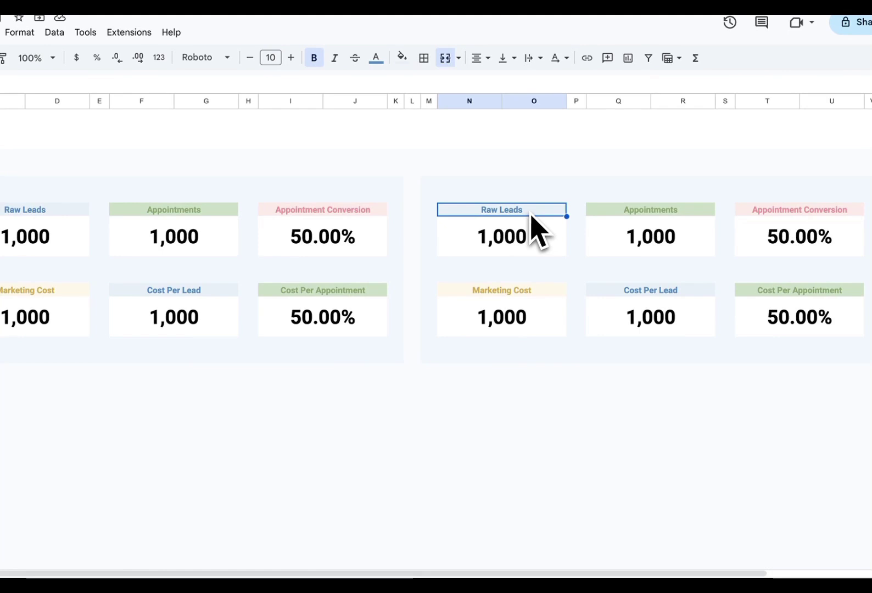
pyautogui.write('Sale')
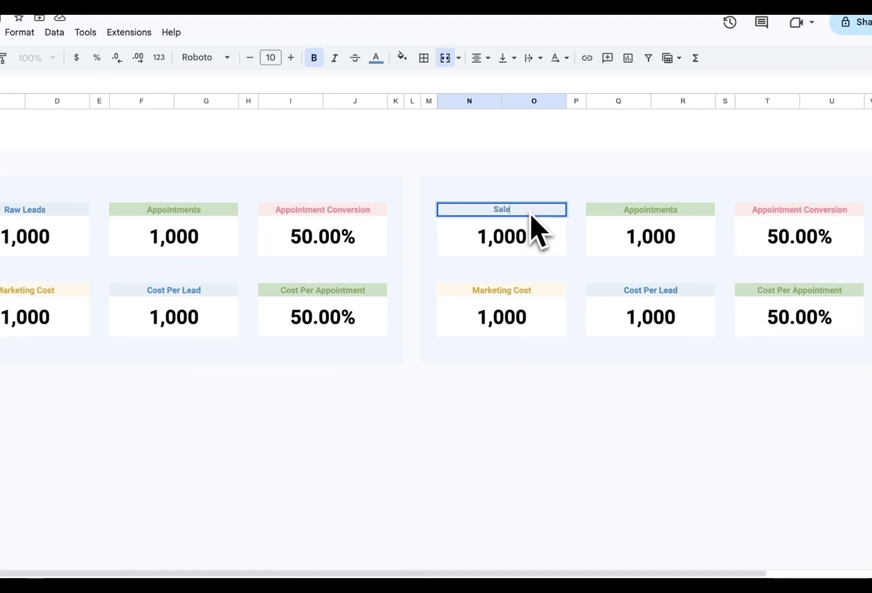
pyautogui.write('s')
pyautogui.press('Tab')
pyautogui.press('Tab')
pyautogui.write('Sales')
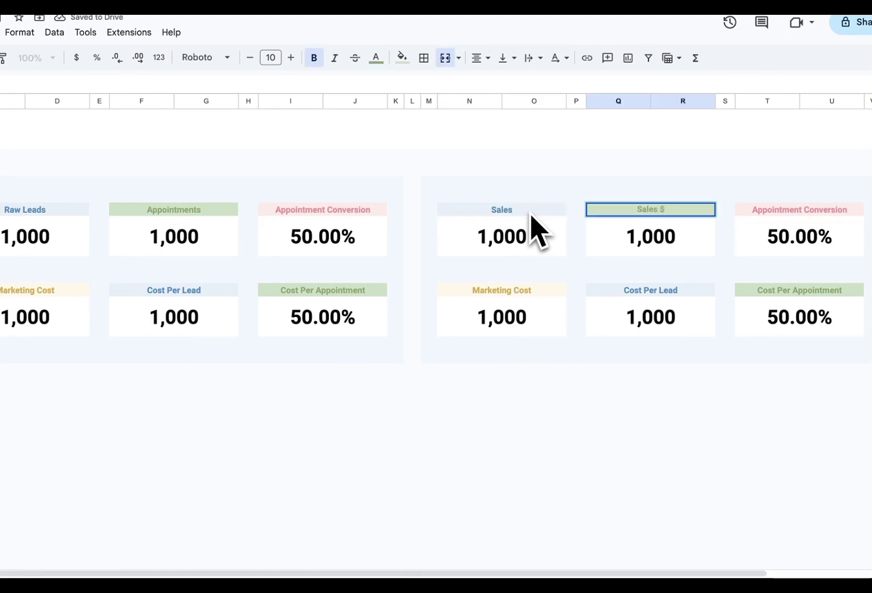
pyautogui.write(" $'s")
pyautogui.press('Tab')
pyautogui.press('Tab')
pyautogui.write('Clos')
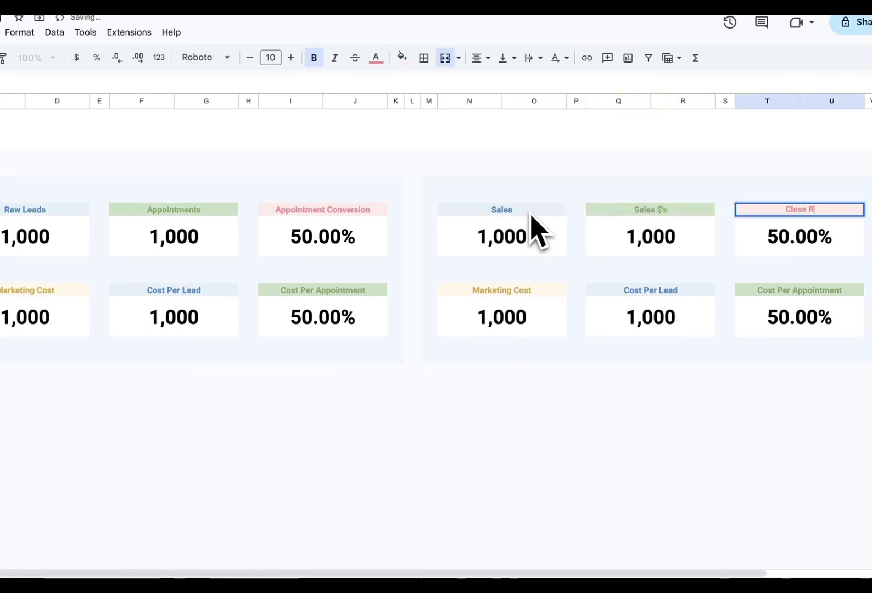
pyautogui.write('e Rate')
# Retitle the duplicated panel's second-row cards in N14:O14, Q14:R14 and T14:U14 "Sales Per Lead (SPL)", "Cost Per Sale" and "Marketing Cost %"
pyautogui.click(500, 291)
pyautogui.write('Sales')
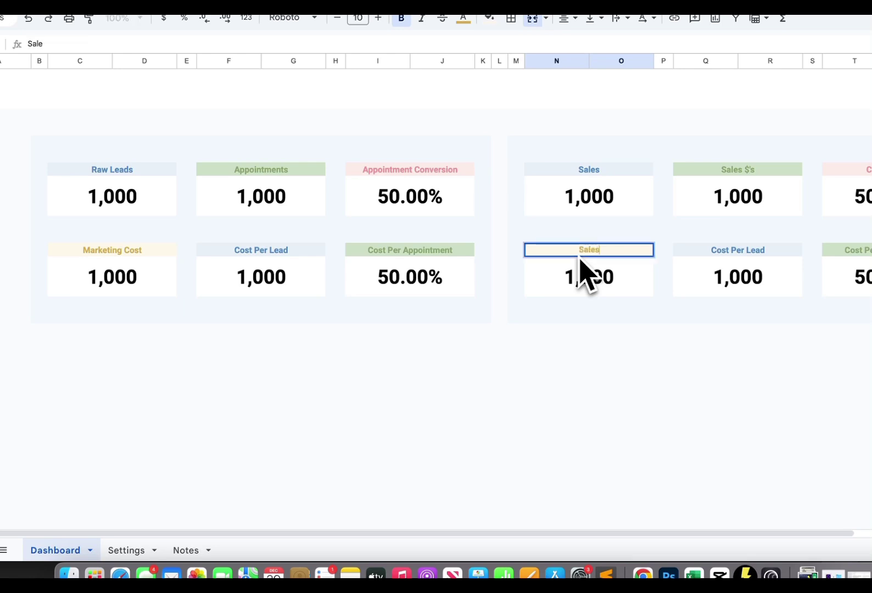
pyautogui.write(' Per Lead (SPL')
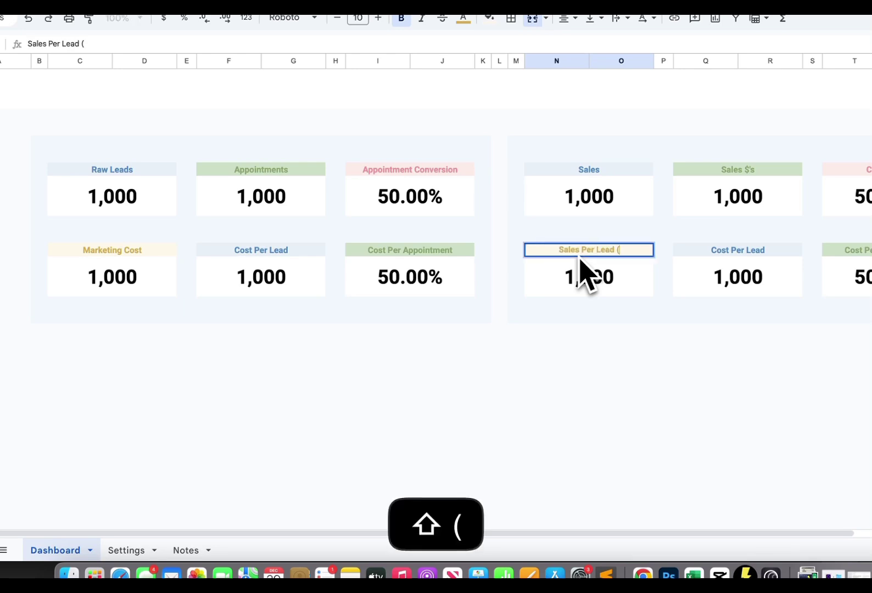
pyautogui.write(')')
pyautogui.press('Tab')
pyautogui.press('Tab')
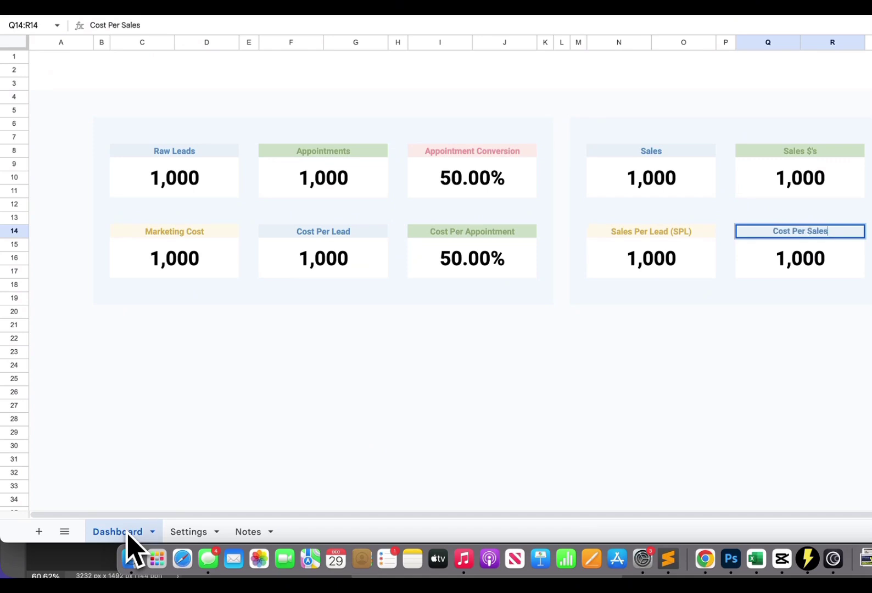
pyautogui.press('BackSpace')
pyautogui.press('Right')
pyautogui.write('Mar')
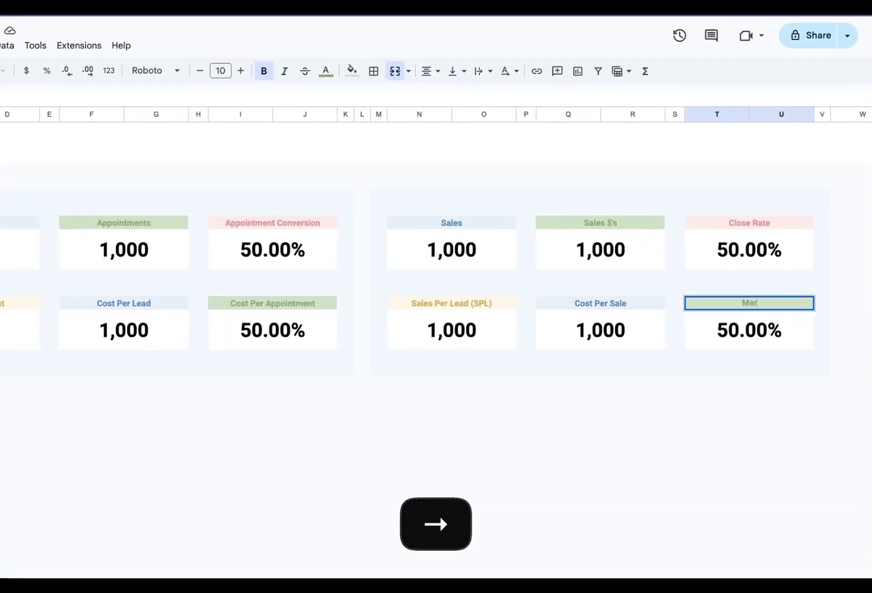
pyautogui.write('keting Cost %')
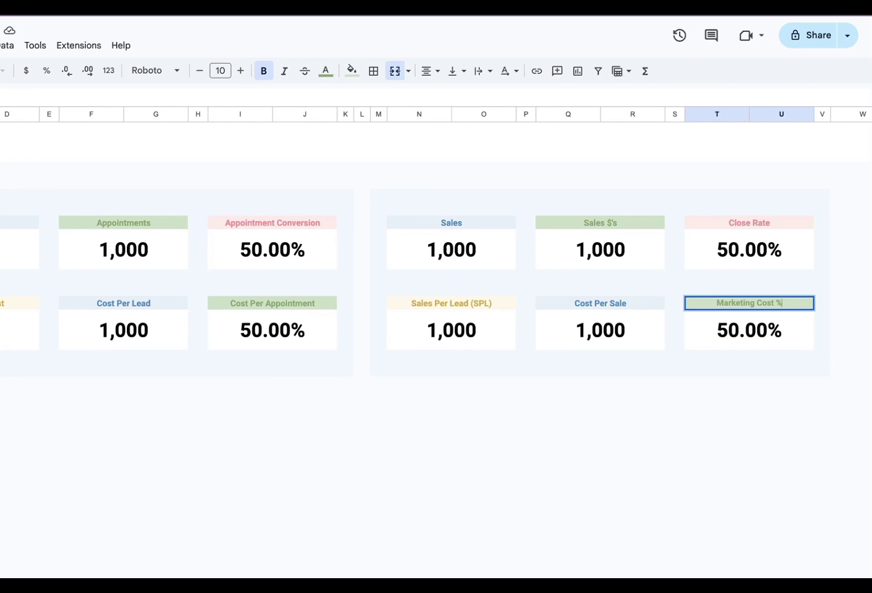
# Format the value of the Cost Per Appointment card as currency with no decimal places
pyautogui.press('Return')
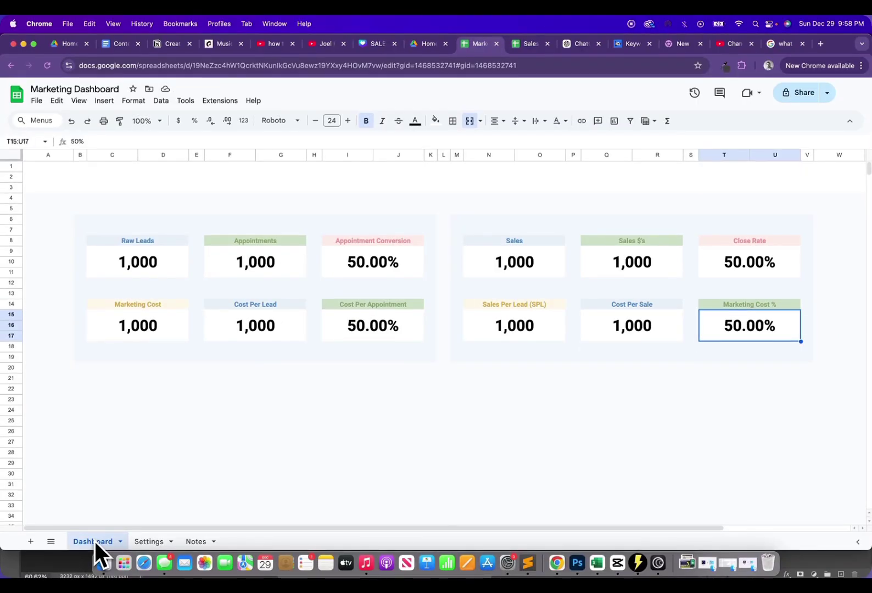
pyautogui.click(155, 273)
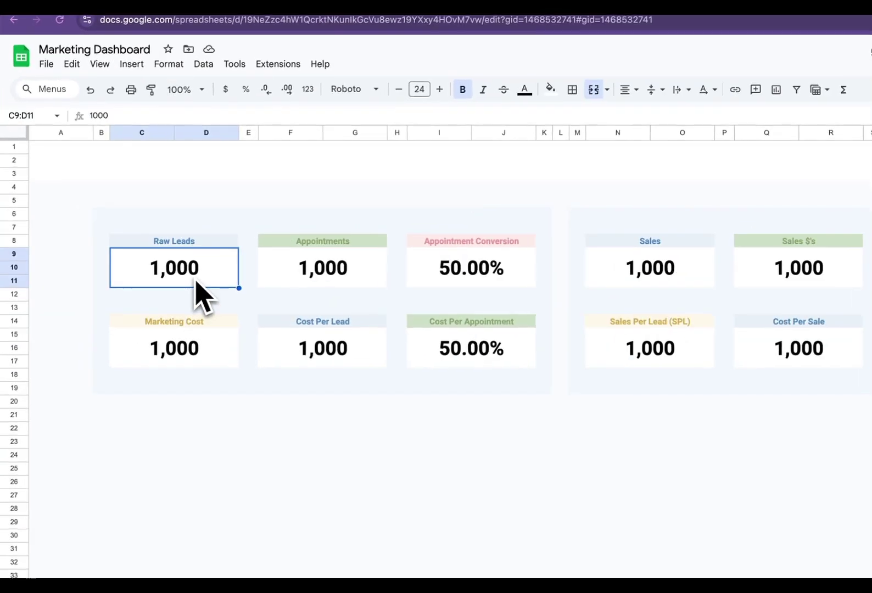
pyautogui.press('Right')
pyautogui.press('Right')
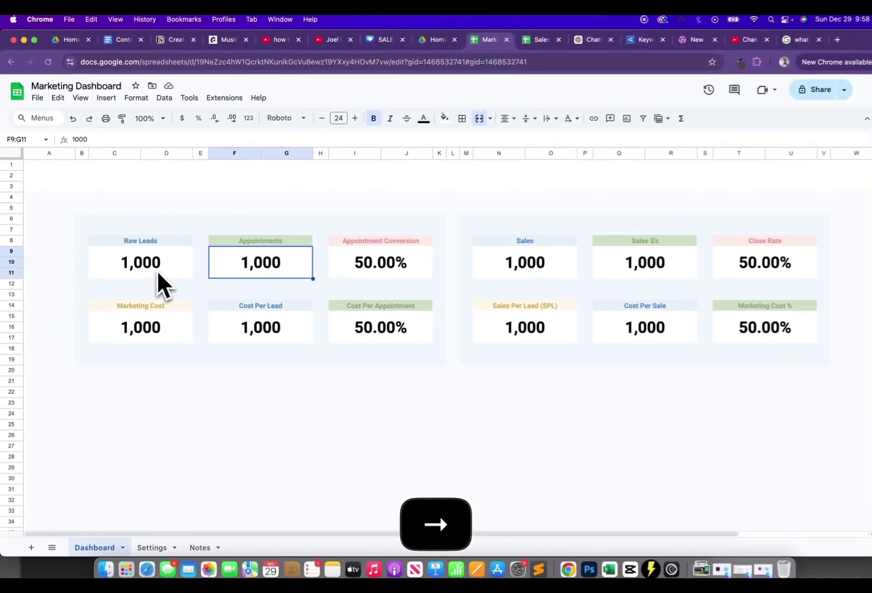
pyautogui.press('Right')
pyautogui.press('Right')
pyautogui.press('Down')
pyautogui.press('Down')
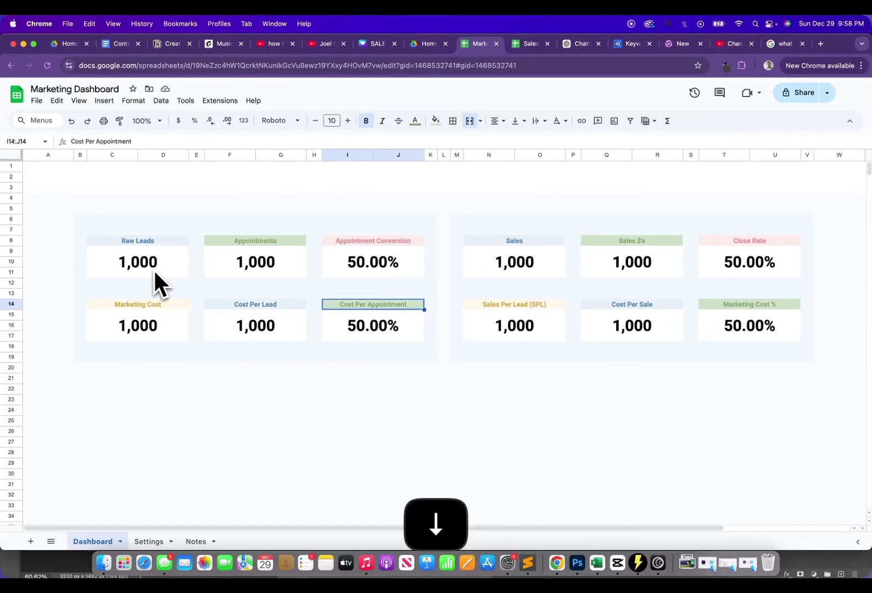
pyautogui.click(178, 121)
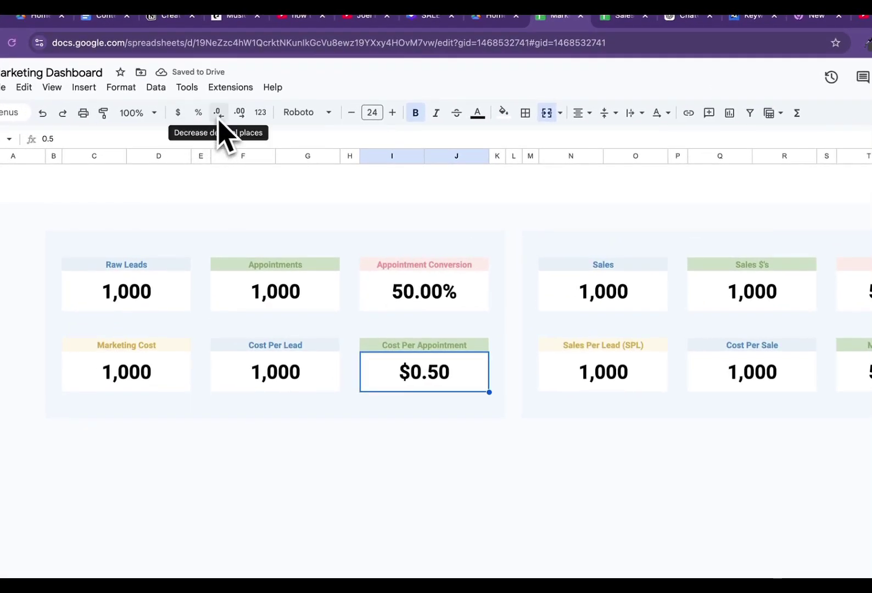
pyautogui.click(217, 117)
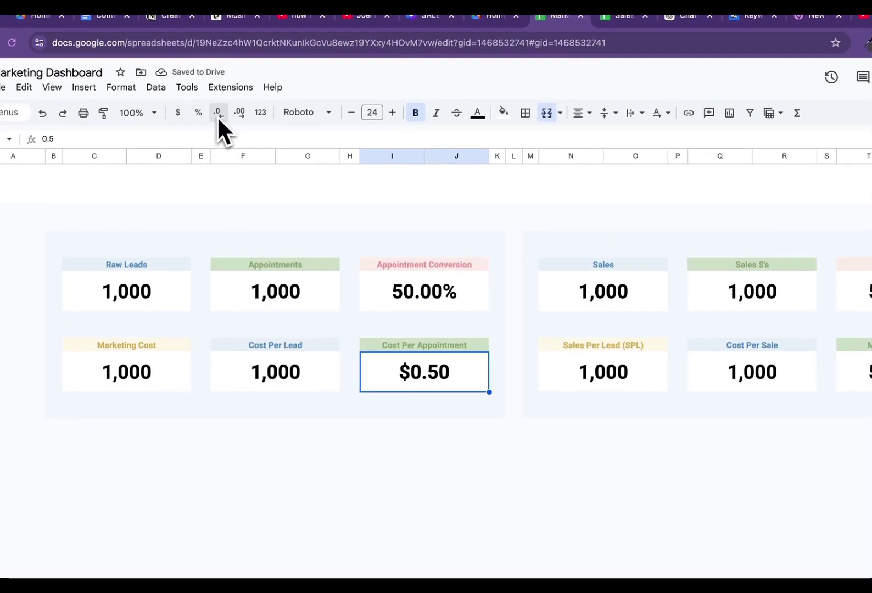
pyautogui.click(218, 117)
# Format the values of the Cost Per Lead and Marketing Cost cards as currency with no decimal places
pyautogui.click(280, 379)
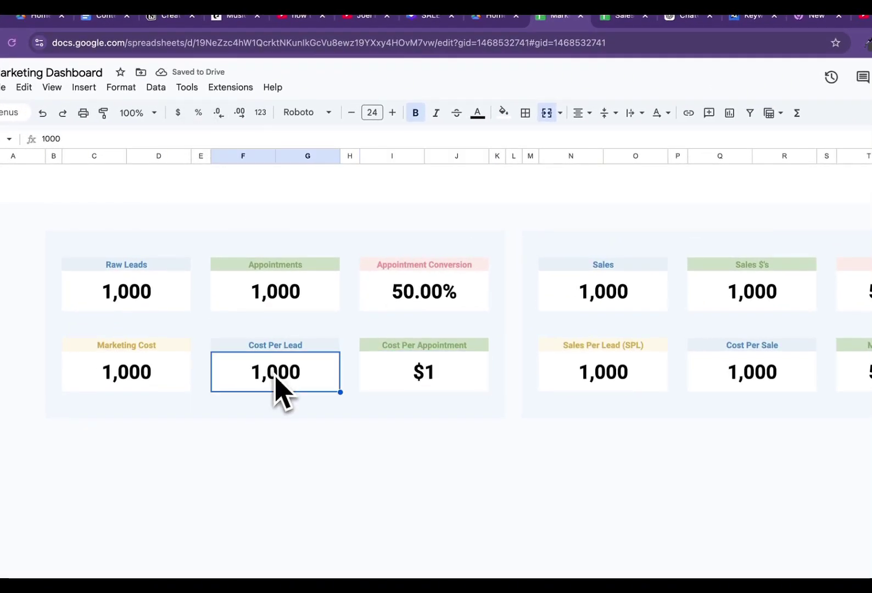
pyautogui.click(179, 117)
pyautogui.click(128, 379)
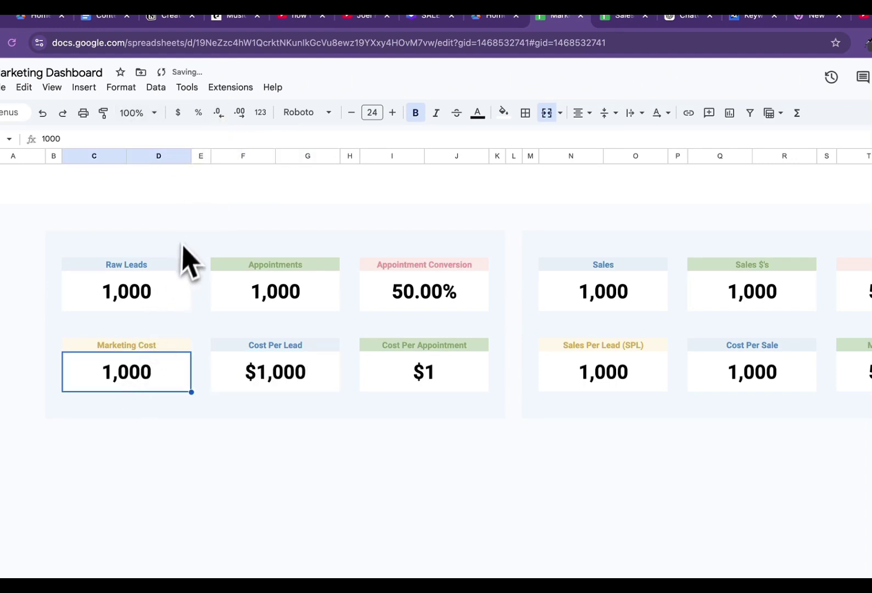
pyautogui.click(178, 113)
pyautogui.click(219, 113)
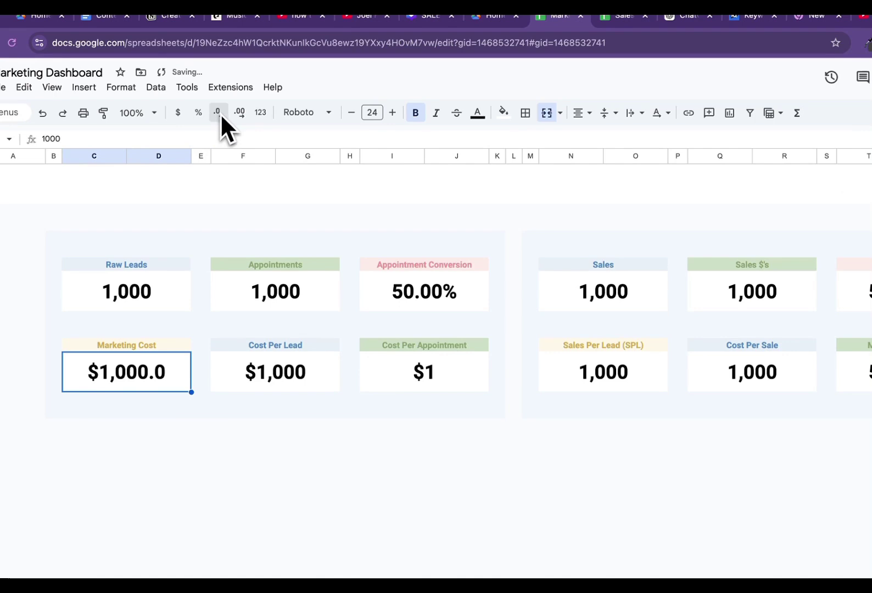
pyautogui.click(219, 113)
# Format the value of the Sales $'s card as currency with no decimal places
pyautogui.hscroll(1, 643, 306)
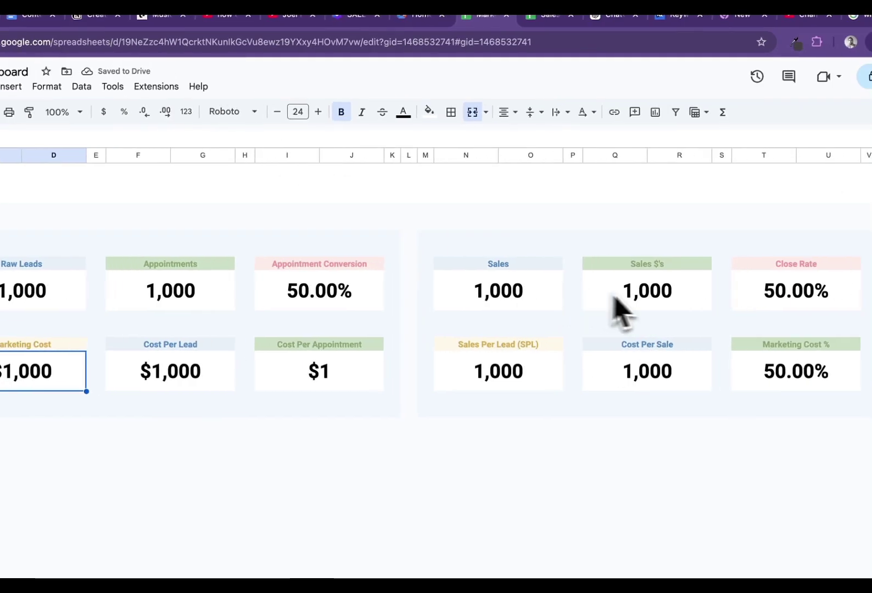
pyautogui.click(766, 298)
pyautogui.click(103, 112)
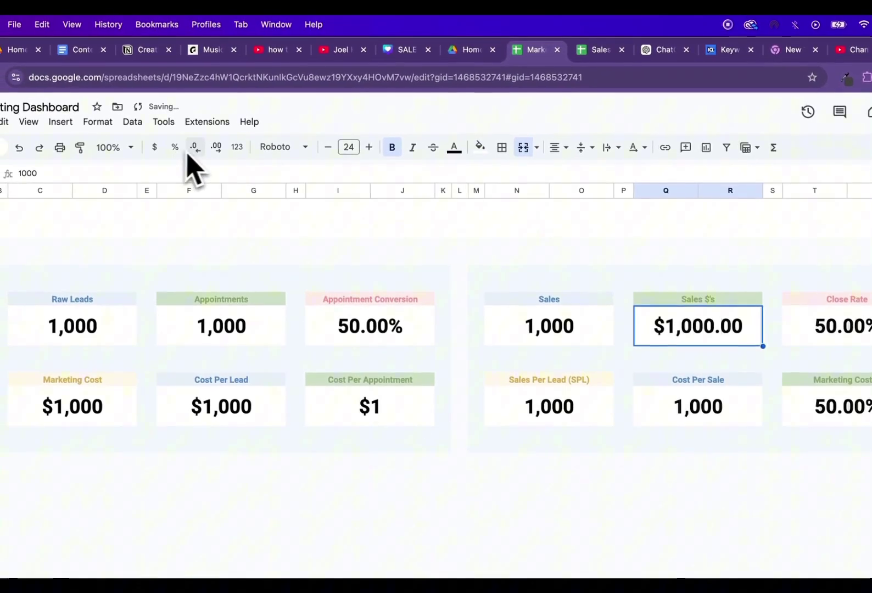
pyautogui.click(144, 112)
pyautogui.click(143, 112)
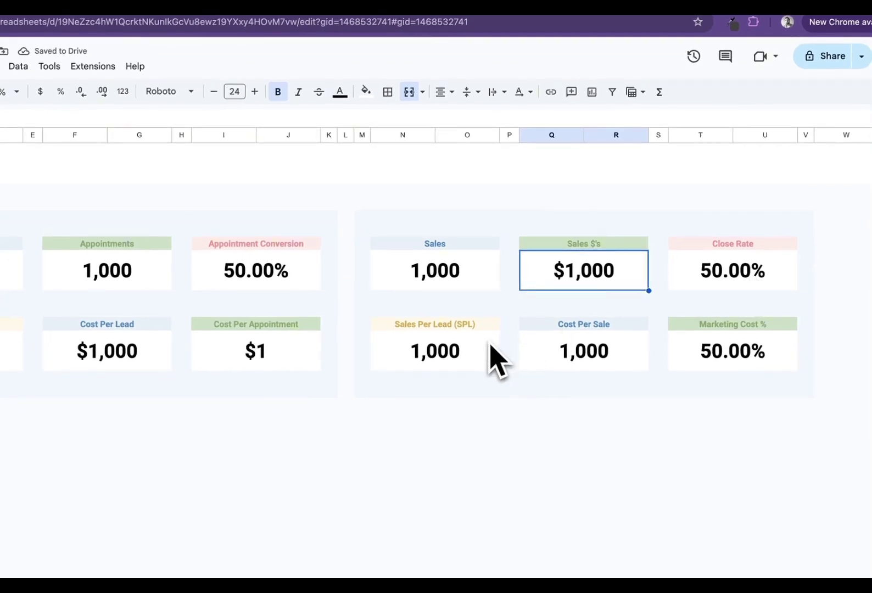
# Format the values of the Sales Per Lead (SPL) and Cost Per Sale cards as currency with no decimal places
pyautogui.click(450, 362)
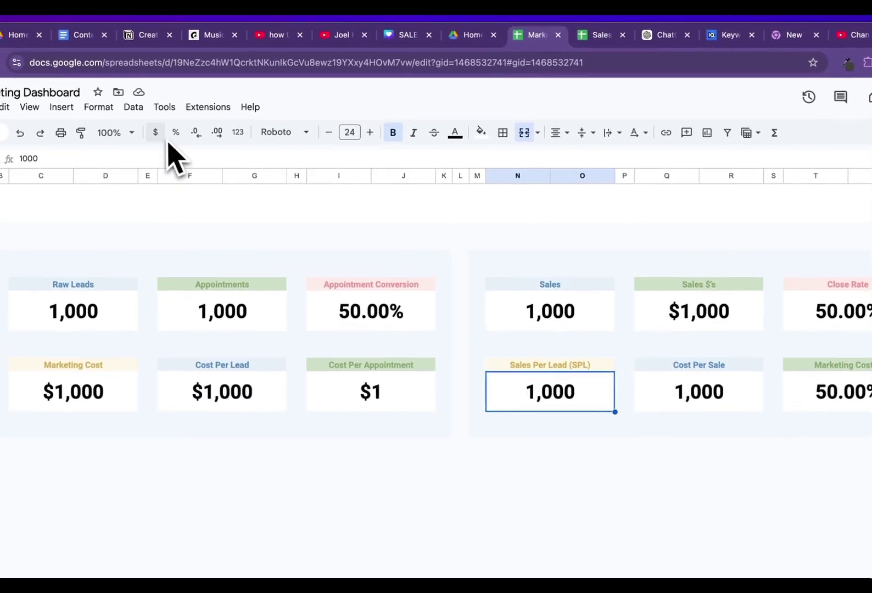
pyautogui.click(43, 92)
pyautogui.doubleClick(198, 133)
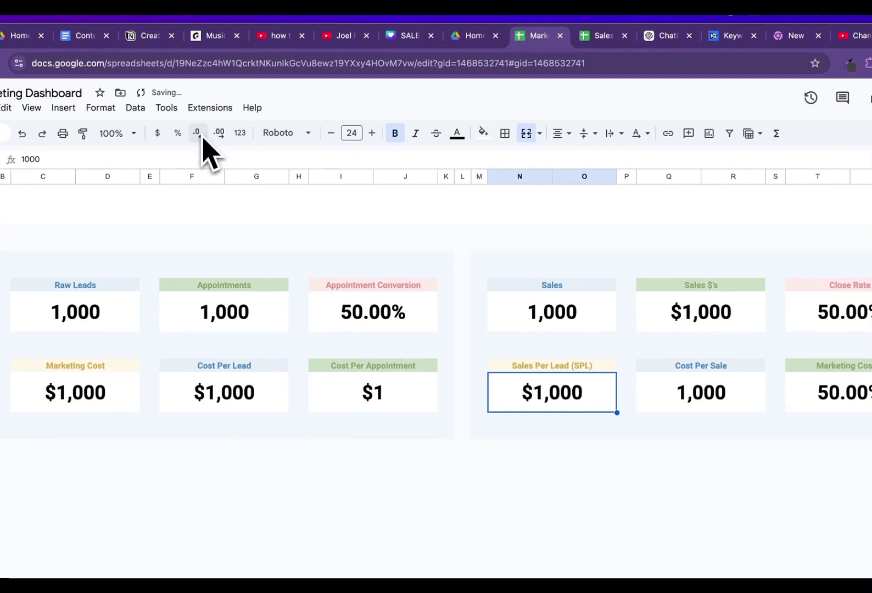
pyautogui.click(713, 400)
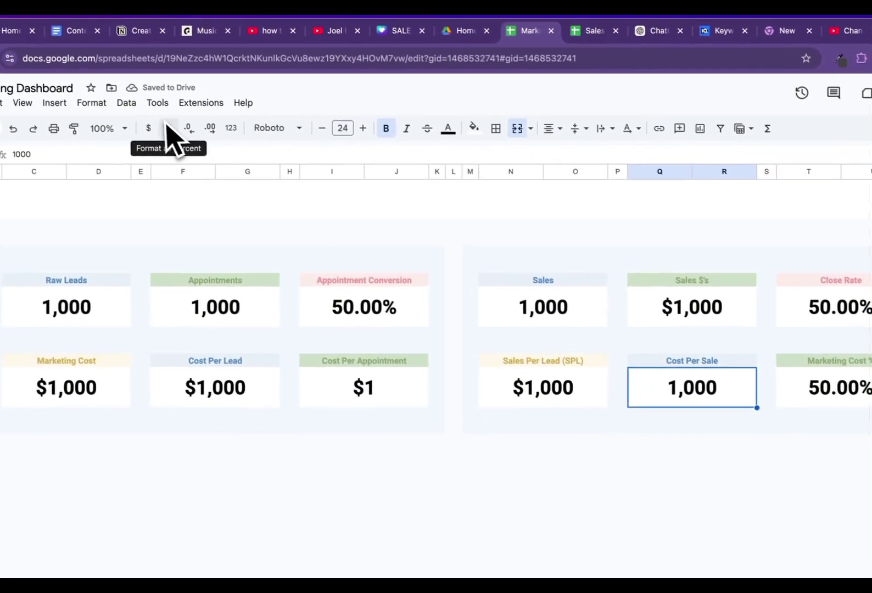
pyautogui.click(109, 109)
pyautogui.doubleClick(150, 109)
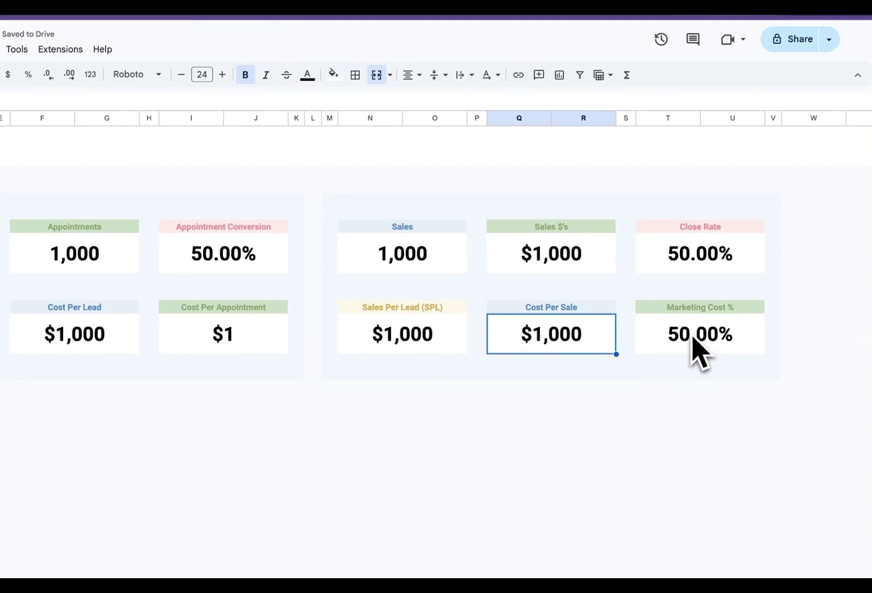
# Fill B22:K40 below the first card panel with the custom light blue used for the card panels
pyautogui.moveTo(105, 337); pyautogui.dragTo(505, 520)
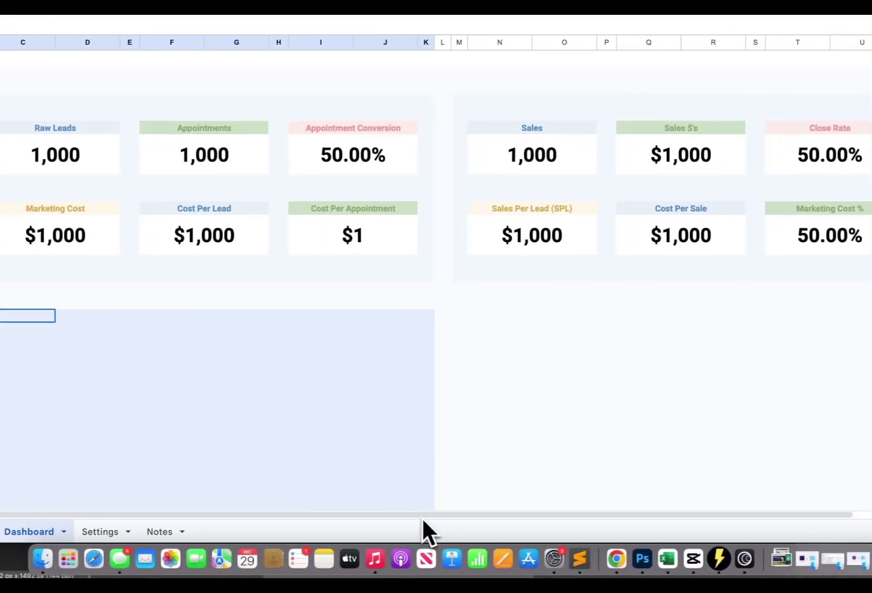
pyautogui.moveTo(423, 520); pyautogui.dragTo(410, 504)
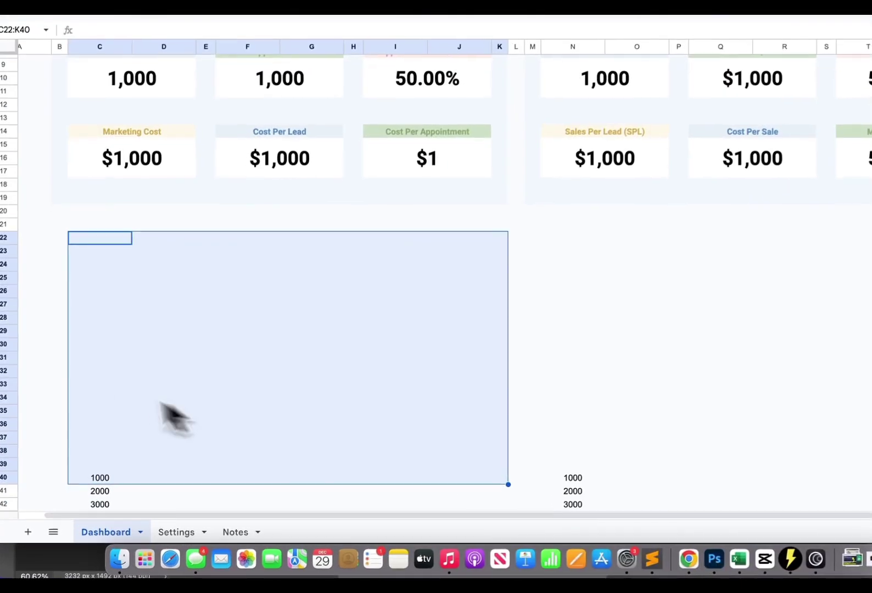
pyautogui.moveTo(102, 237); pyautogui.dragTo(510, 481)
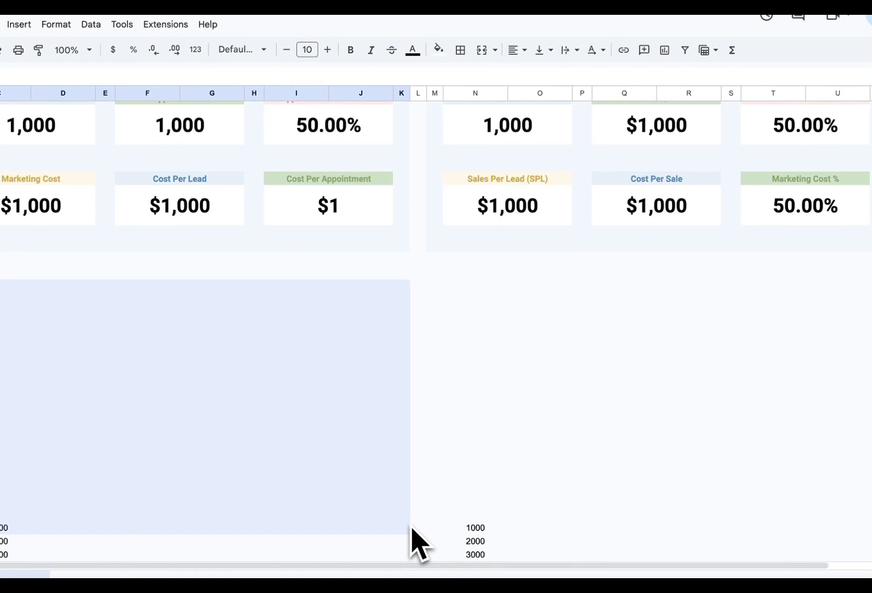
pyautogui.moveTo(411, 543); pyautogui.dragTo(413, 537)
pyautogui.click(406, 102)
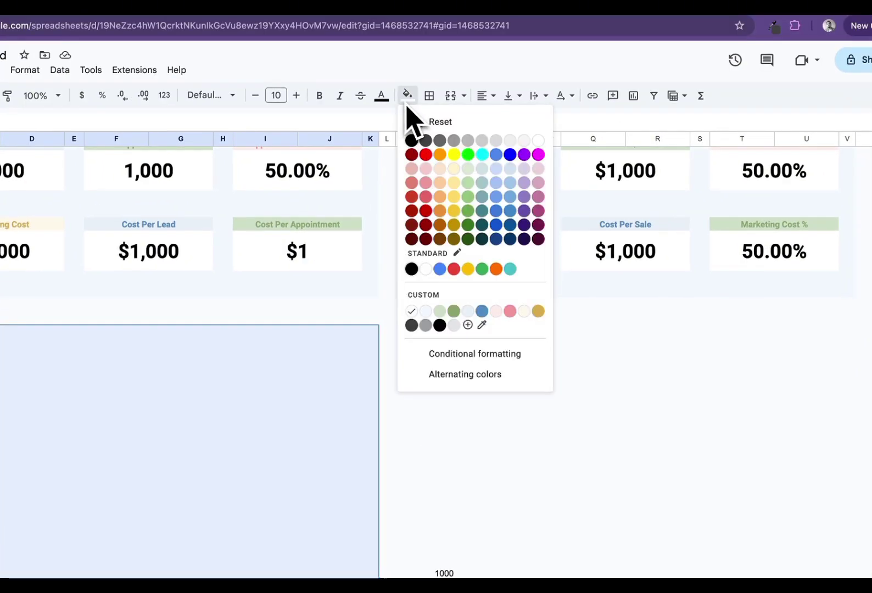
pyautogui.click(428, 318)
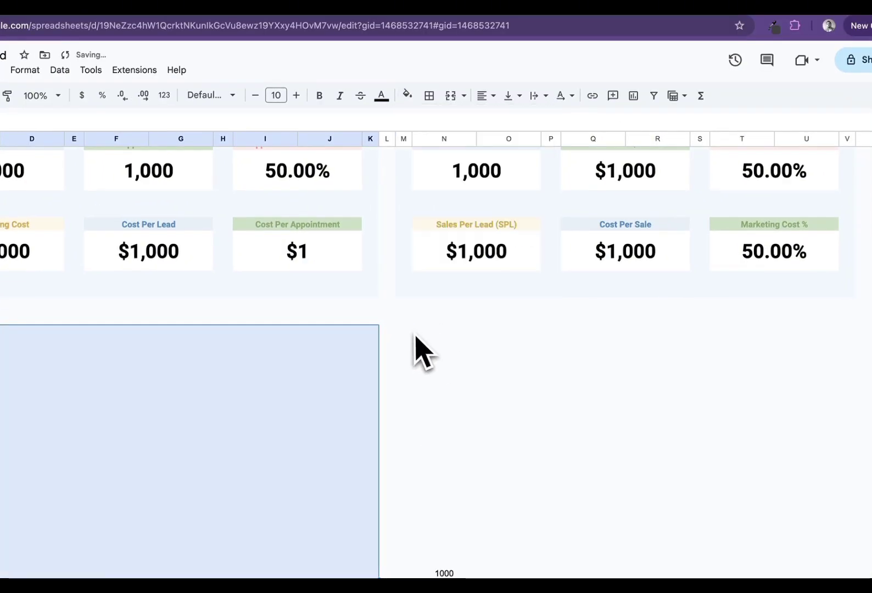
# Fill M22:V40 below the second card panel with the same custom light blue
pyautogui.moveTo(412, 338); pyautogui.dragTo(793, 579)
pyautogui.moveTo(720, 530); pyautogui.dragTo(780, 531)
pyautogui.click(335, 46)
pyautogui.click(354, 262)
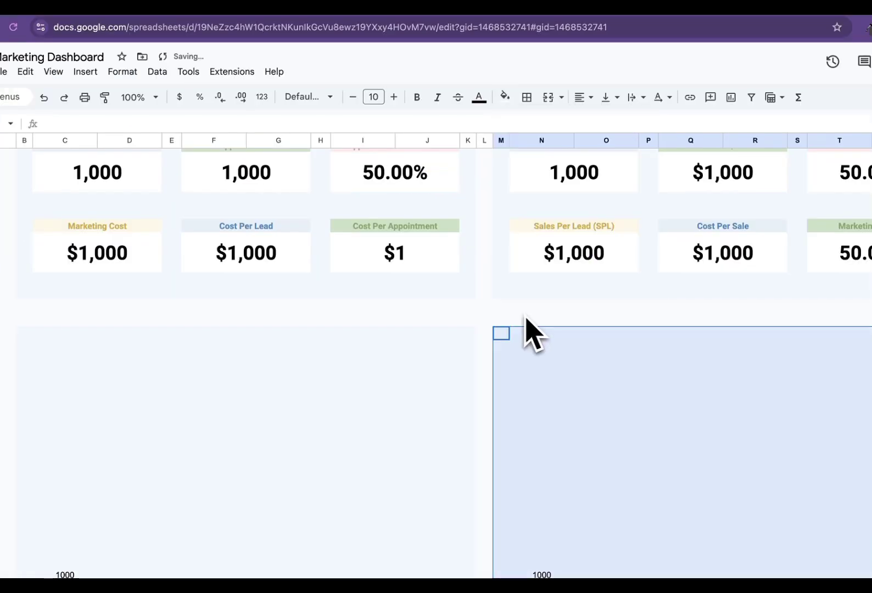
pyautogui.click(285, 272)
# Clear the sample numbers 1000 to 4000 from C40:C43 and N40:N43
pyautogui.scroll(-3, 442, 352)
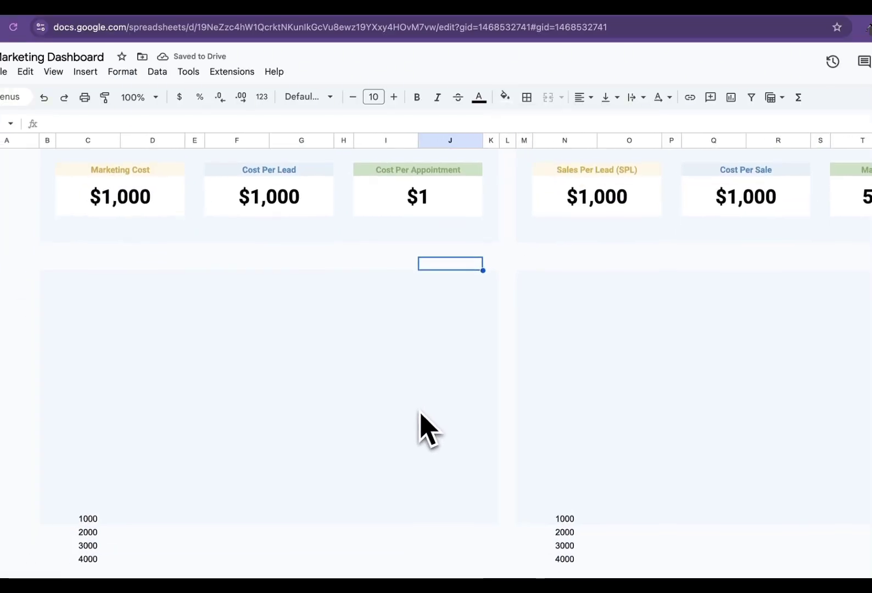
pyautogui.moveTo(83, 496); pyautogui.dragTo(87, 545)
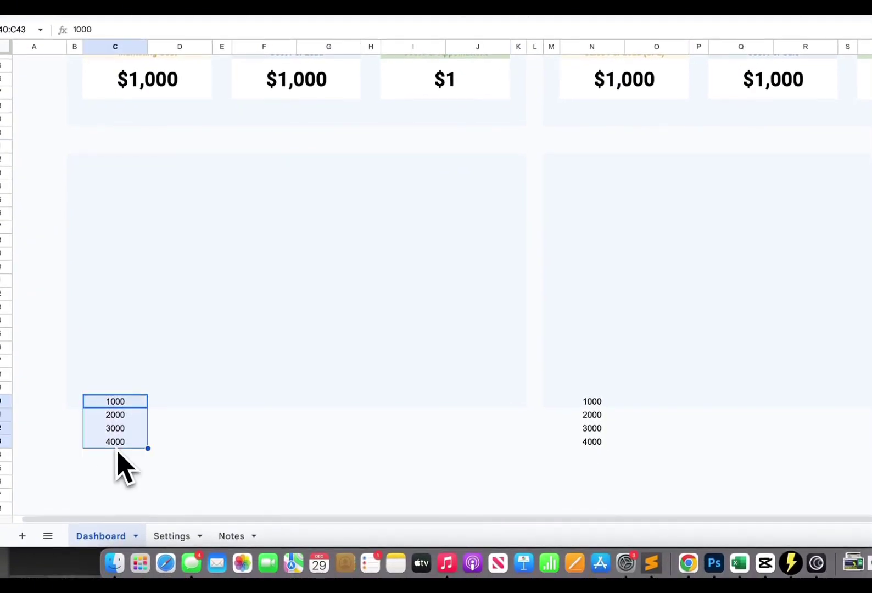
pyautogui.press('BackSpace')
pyautogui.moveTo(494, 401); pyautogui.dragTo(497, 441)
pyautogui.press('BackSpace')
# Delete row 20, one of the two spacer rows between the card panels and the lower panels
pyautogui.scroll(3, 521, 351)
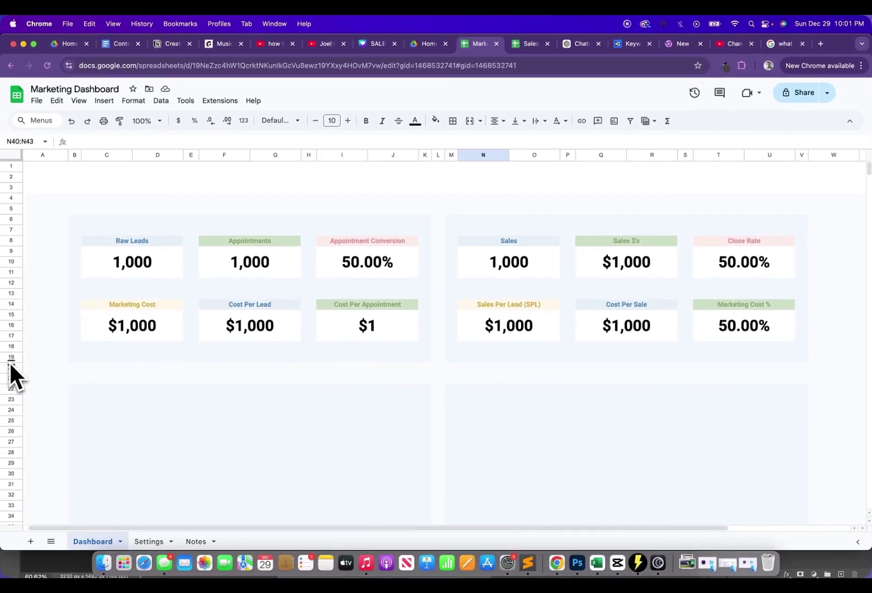
pyautogui.click(7, 368)
pyautogui.rightClick(9, 367)
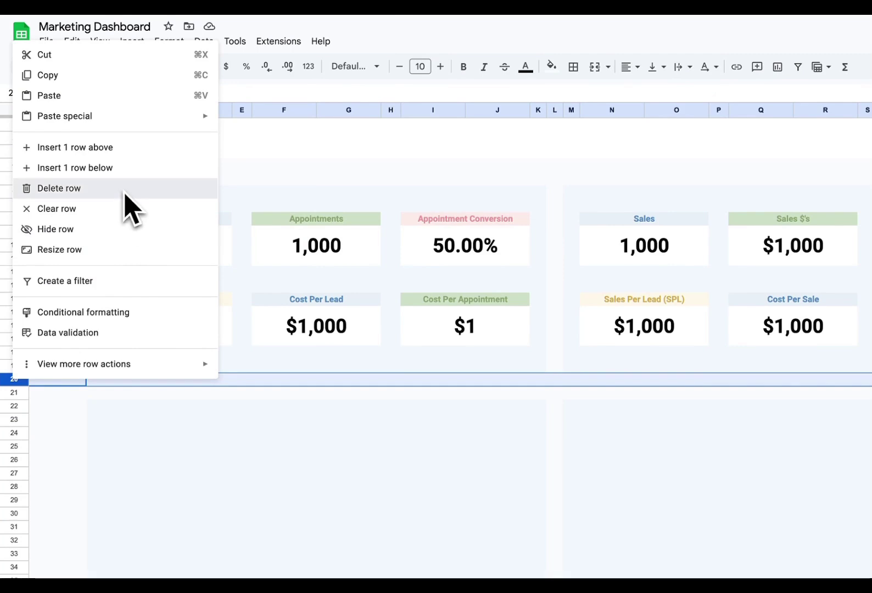
pyautogui.click(137, 209)
pyautogui.click(222, 426)
# Set the height of the remaining spacer row 20 to 25 pixels
pyautogui.click(14, 377)
pyautogui.rightClick(16, 377)
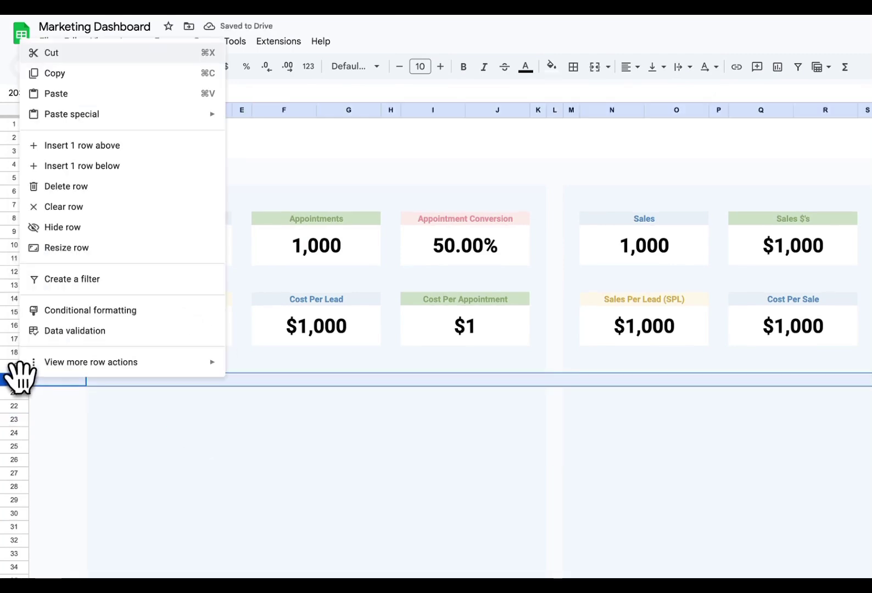
pyautogui.click(110, 250)
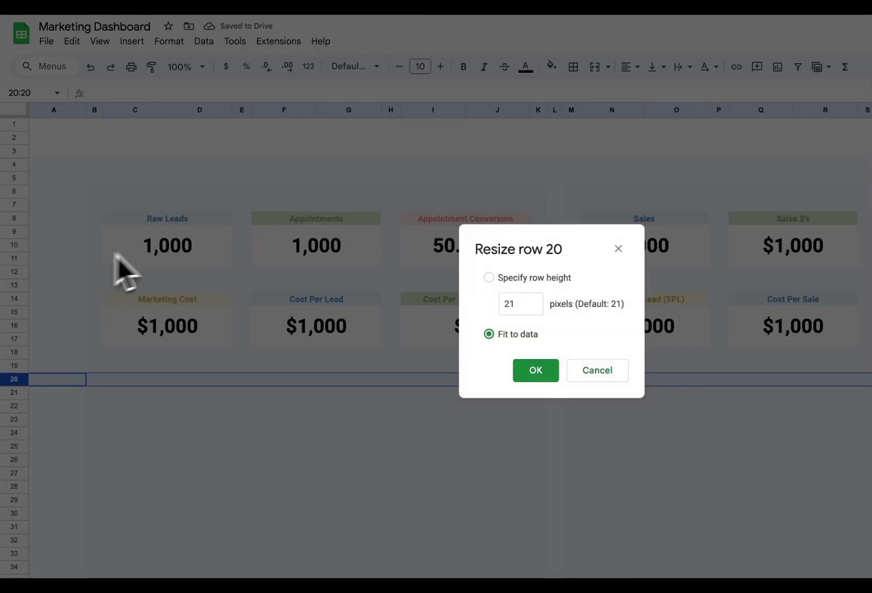
pyautogui.click(525, 305)
pyautogui.press('BackSpace')
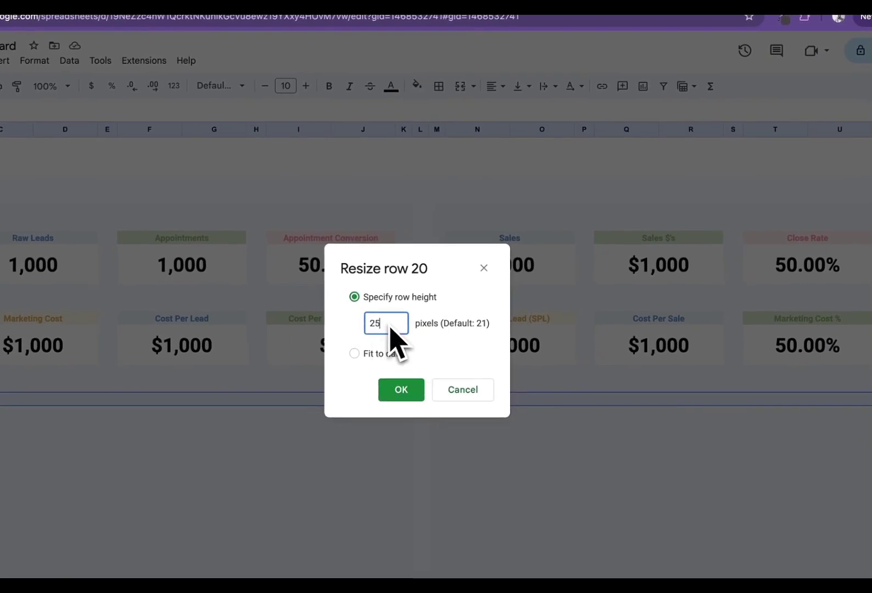
pyautogui.write('5')
pyautogui.press('Return')
pyautogui.click(566, 427)
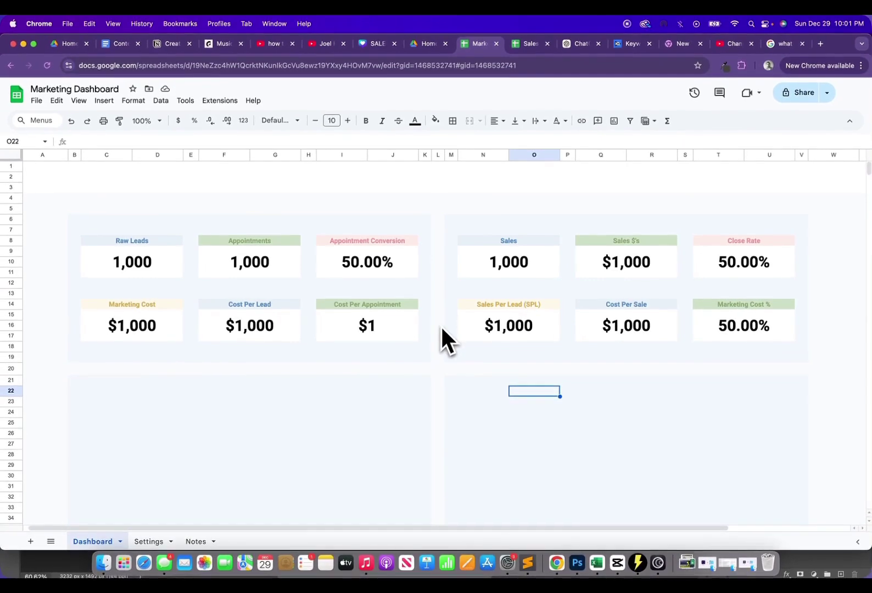
# Add a new sheet after the Dashboard sheet and rename it Data
pyautogui.scroll(-2, 442, 328)
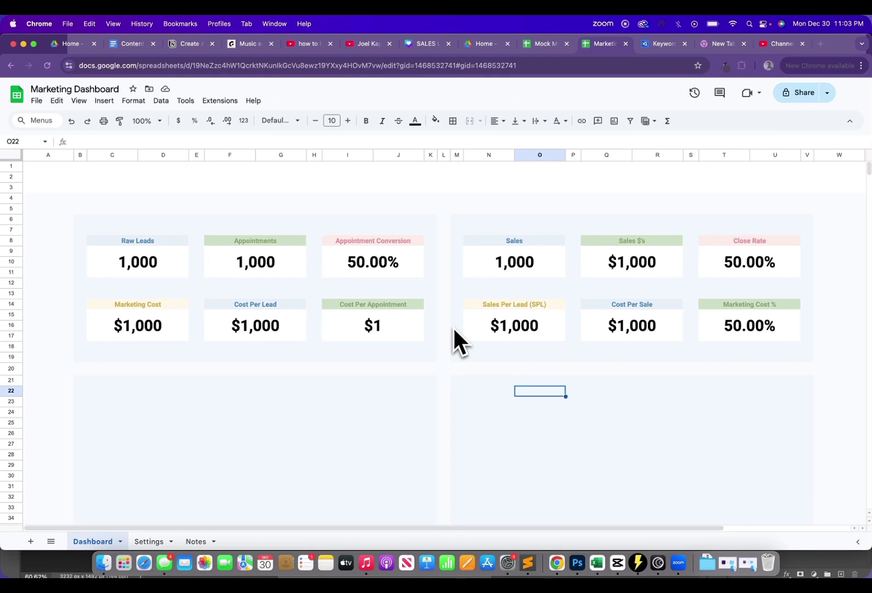
pyautogui.click(34, 539)
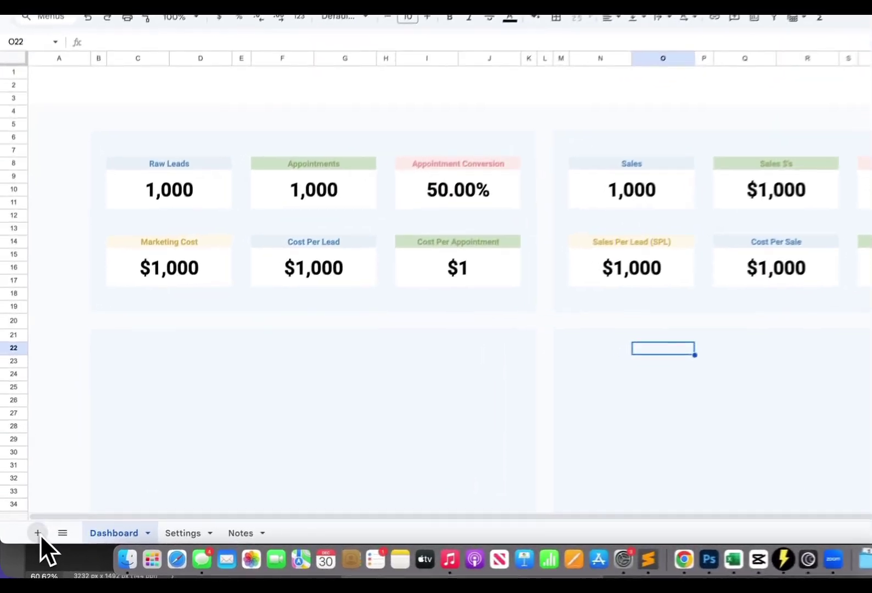
pyautogui.click(32, 542)
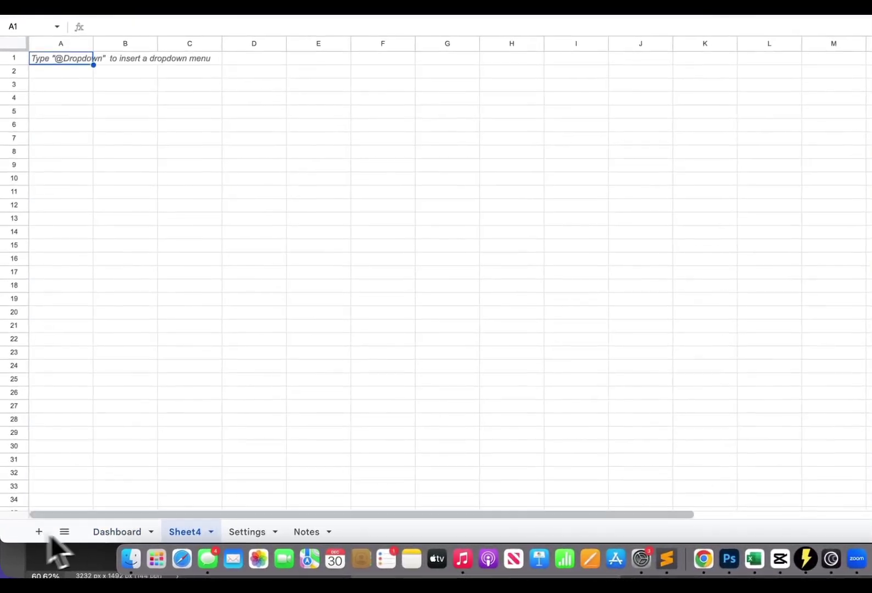
pyautogui.rightClick(202, 536)
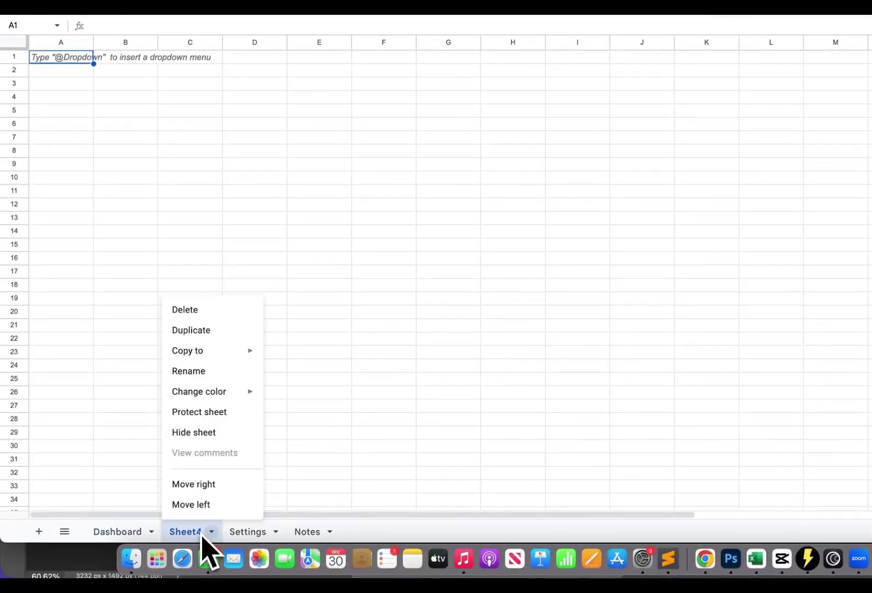
pyautogui.click(221, 370)
pyautogui.write('Data')
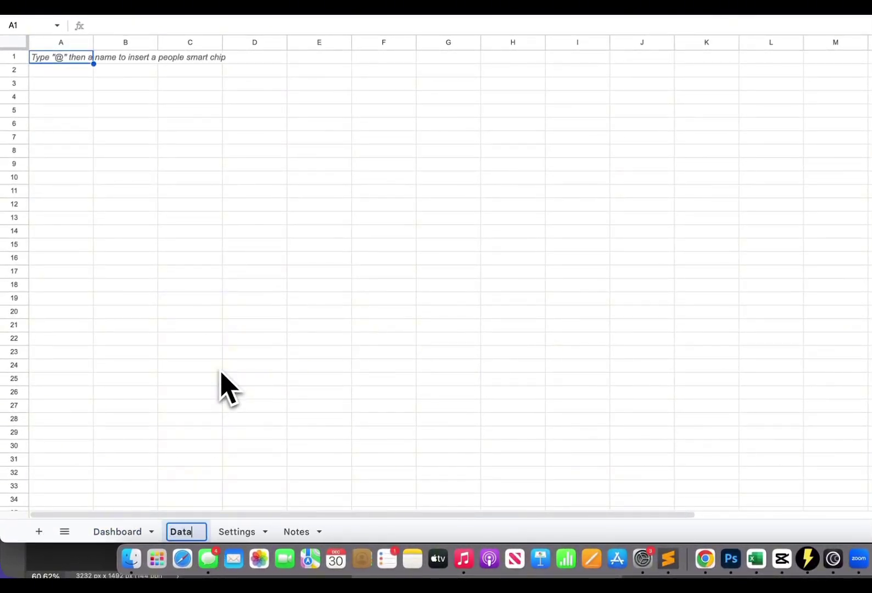
pyautogui.press('Return')
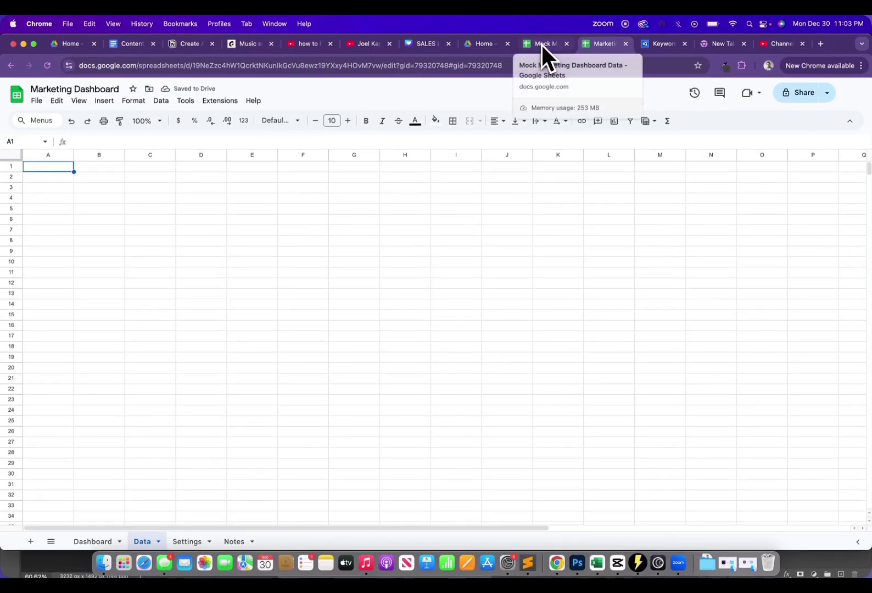
# Switch to the Mock Marketing Dashboard Data spreadsheet and copy the whole data range A1:E1001
pyautogui.click(541, 43)
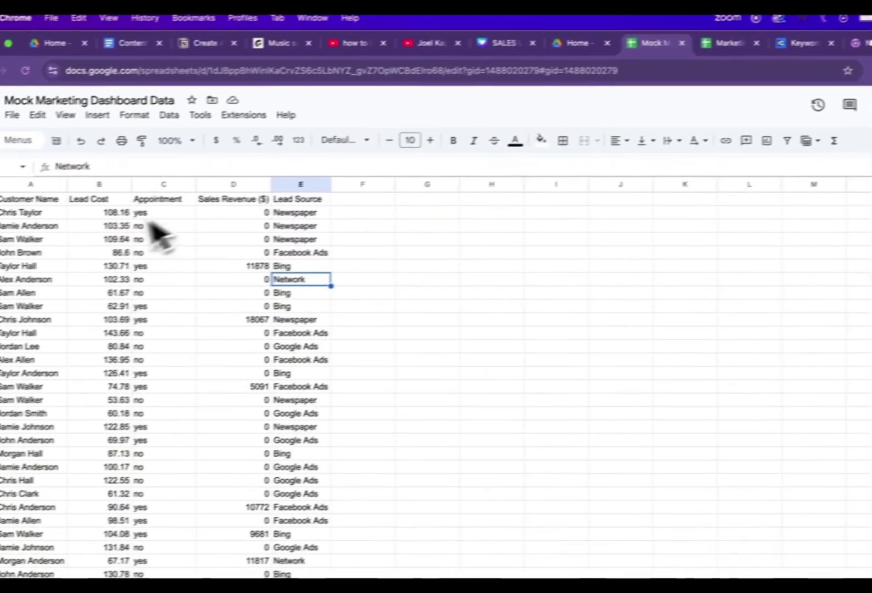
pyautogui.click(41, 200)
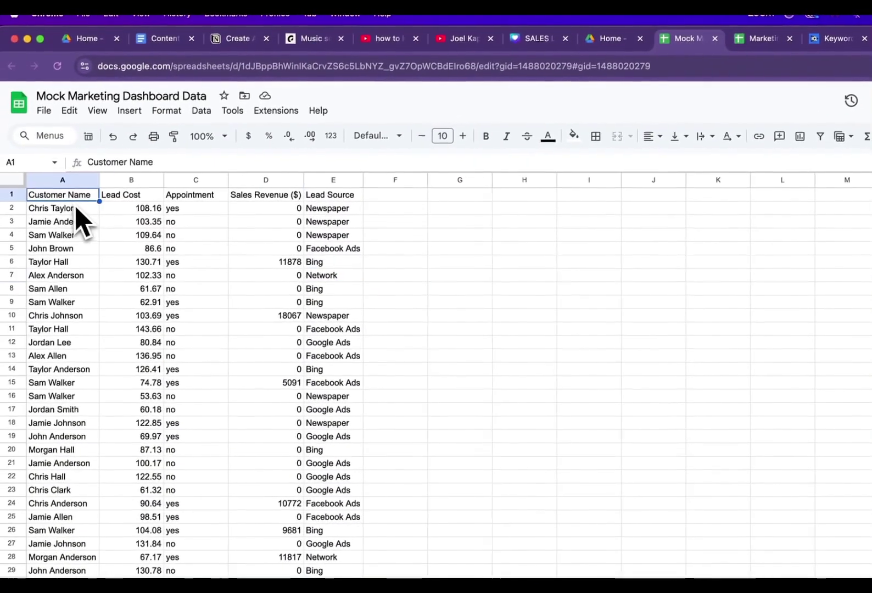
pyautogui.hotkey('shift', 'Right')
pyautogui.hotkey('shift', 'Right')
pyautogui.hotkey('shift', 'Right')
pyautogui.hotkey('shift', 'Right')
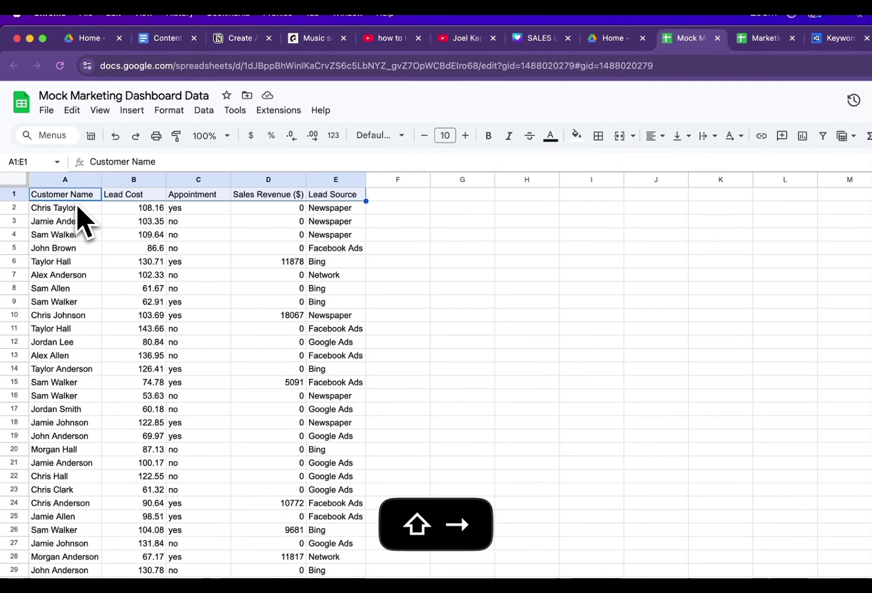
pyautogui.press('cmd+shift+Down')
pyautogui.press('cmd+c')
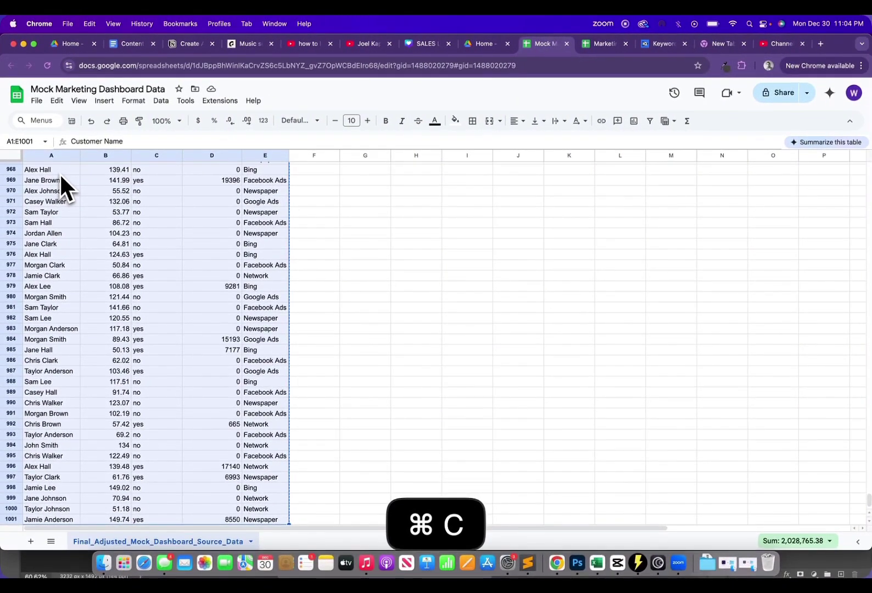
# Paste the copied data as values only at A1 of the Marketing Dashboard's Data sheet and fit column D to its contents
pyautogui.click(604, 43)
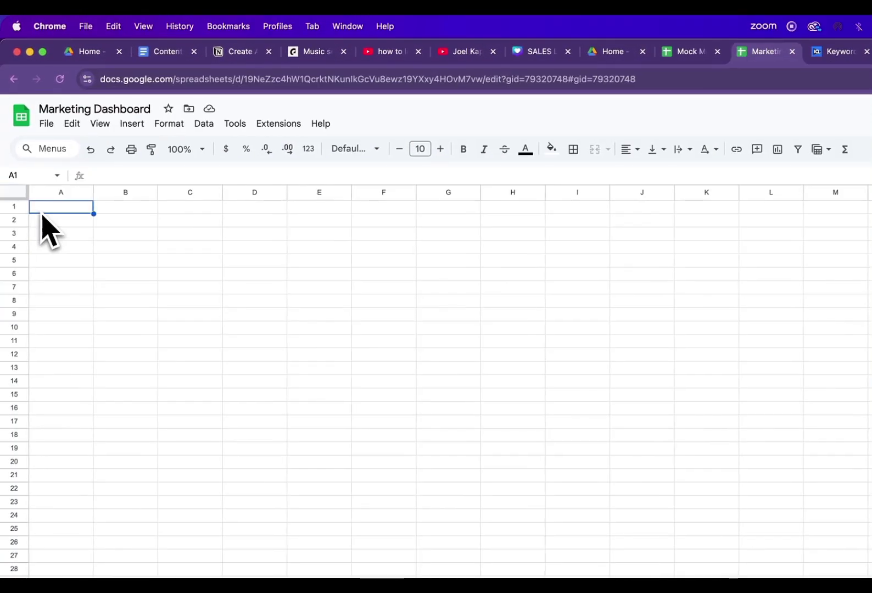
pyautogui.rightClick(42, 215)
pyautogui.moveTo(168, 266)
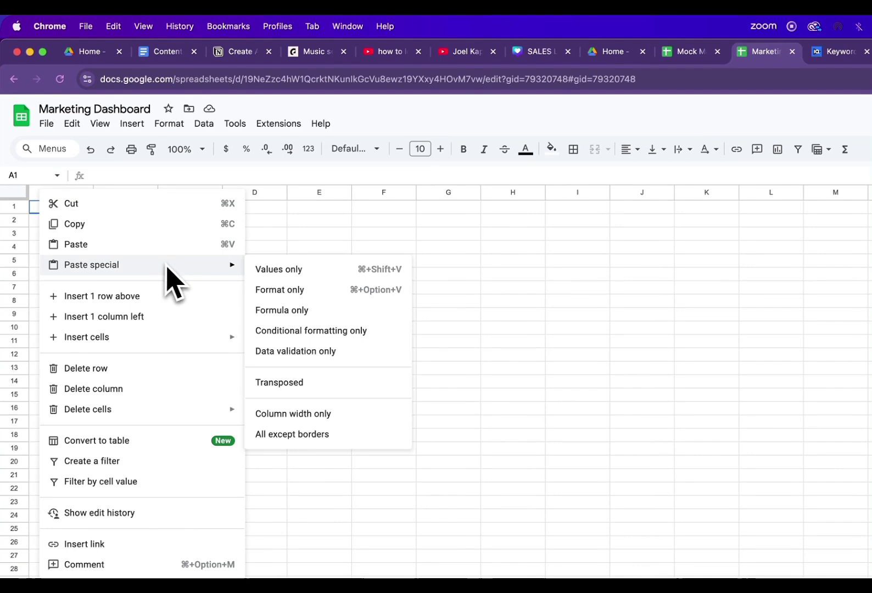
pyautogui.click(269, 271)
pyautogui.click(283, 191)
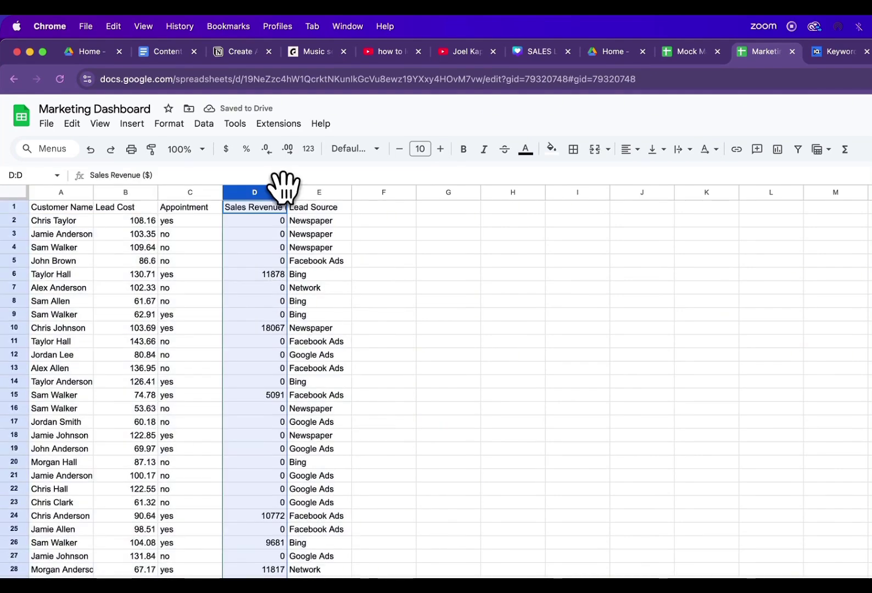
pyautogui.doubleClick(286, 191)
# Format the header row A1:E1 as bold with a light gray fill, and fit all columns to their contents
pyautogui.click(333, 212)
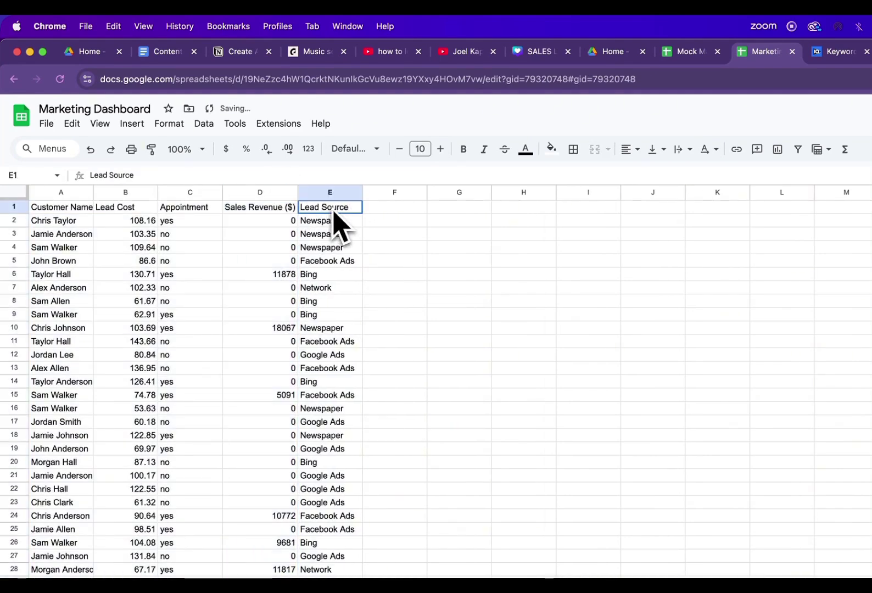
pyautogui.moveTo(334, 212); pyautogui.dragTo(71, 208)
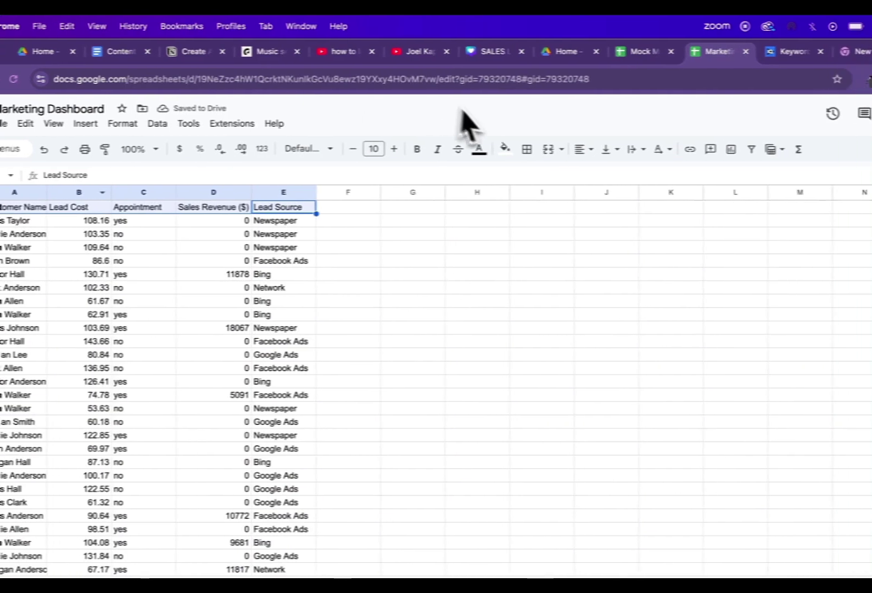
pyautogui.click(504, 148)
pyautogui.click(612, 202)
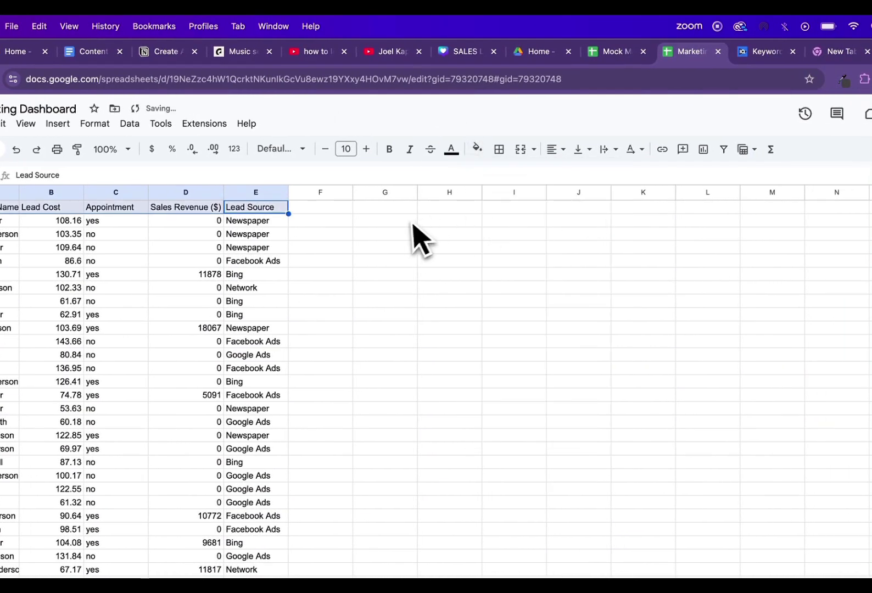
pyautogui.press('super+b')
pyautogui.click(17, 123)
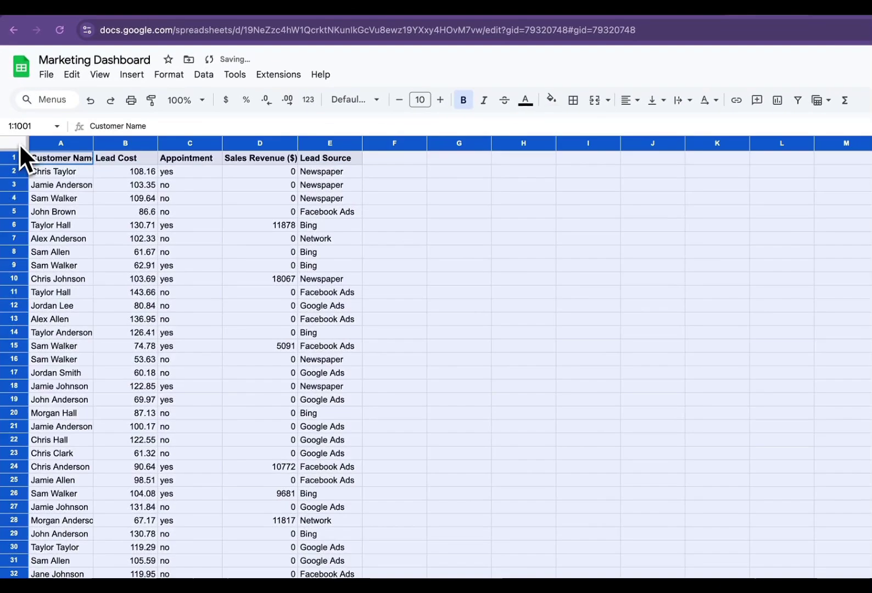
pyautogui.doubleClick(94, 143)
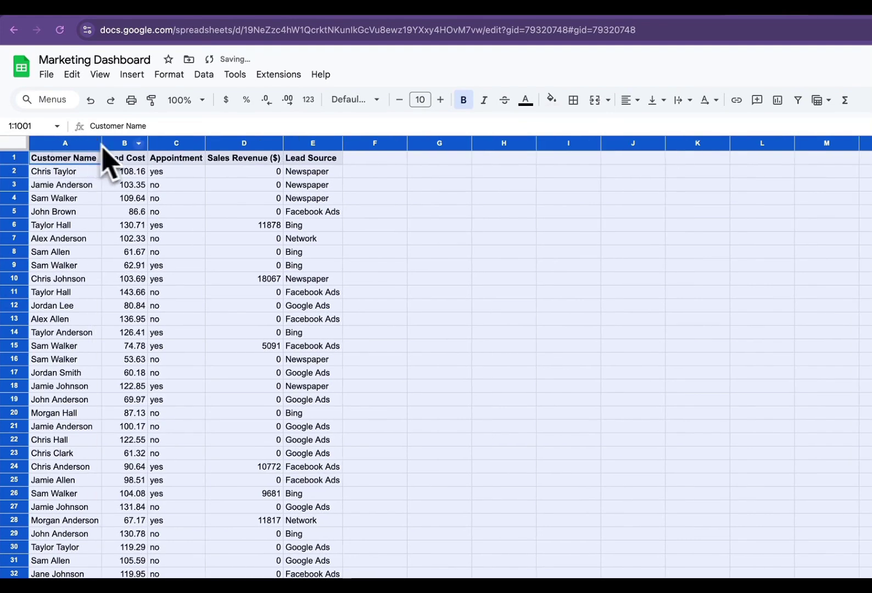
# Set columns B to D to a width of 100 pixels and center their contents horizontally
pyautogui.moveTo(131, 145); pyautogui.dragTo(247, 155)
pyautogui.rightClick(243, 170)
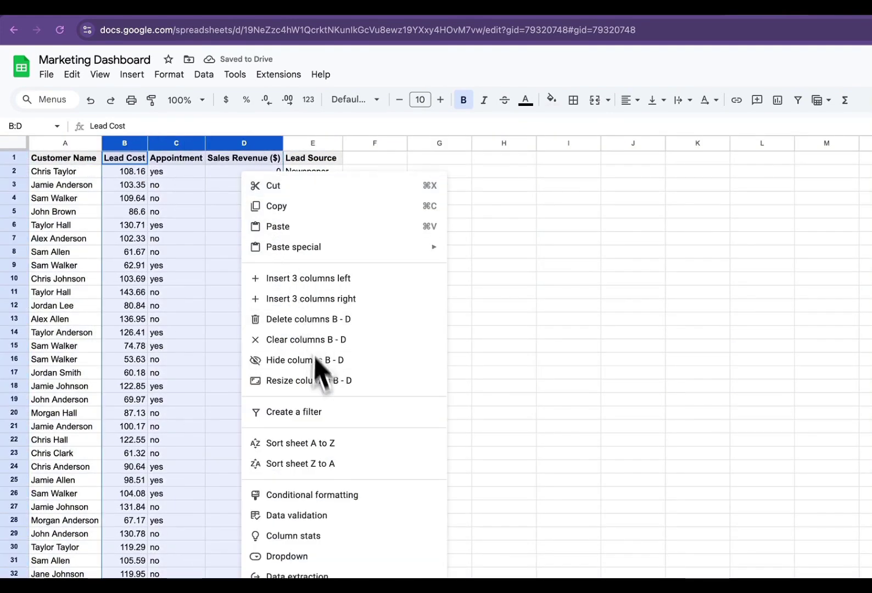
pyautogui.click(324, 387)
pyautogui.write('100')
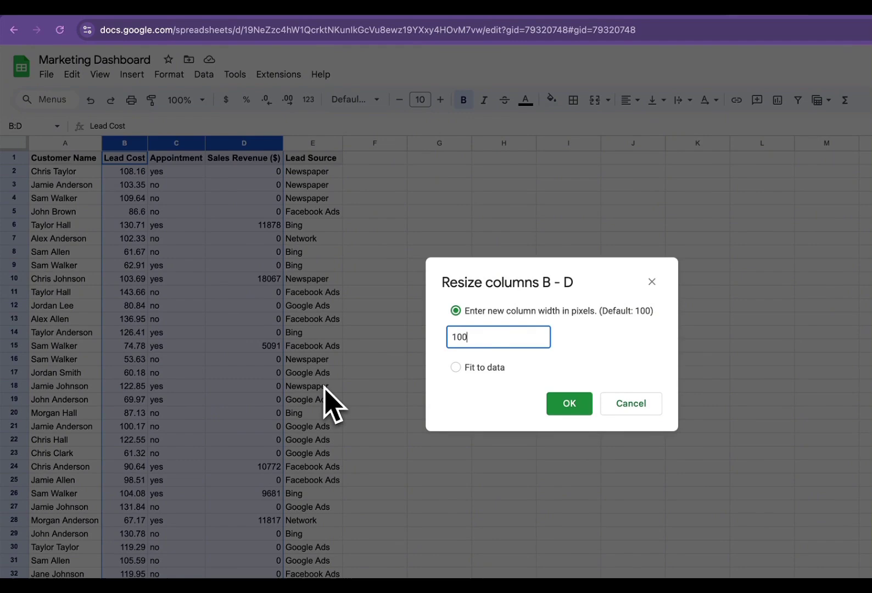
pyautogui.press('Return')
pyautogui.click(637, 99)
pyautogui.click(652, 125)
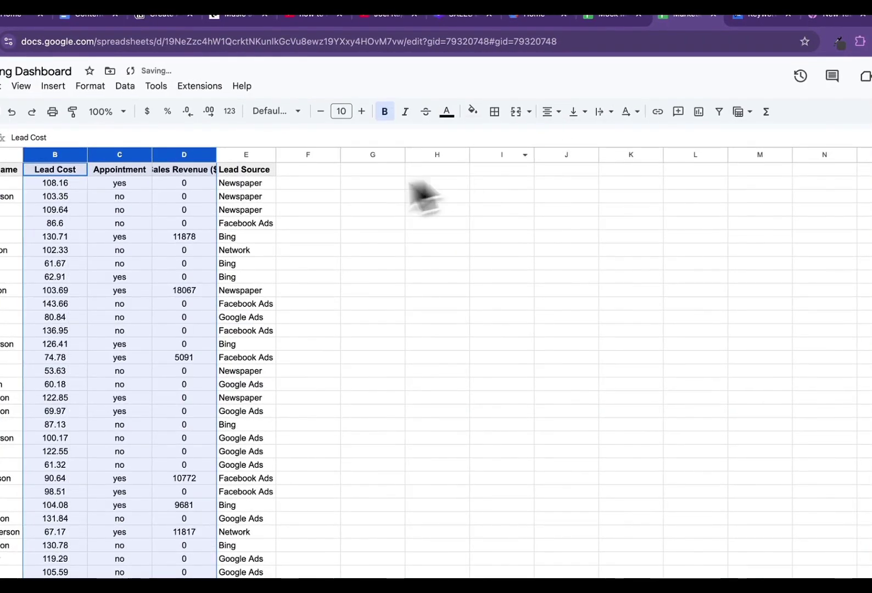
# Set the Lead Source column E to 100 pixels wide and fit the Sales Revenue ($) column D to its contents
pyautogui.click(249, 155)
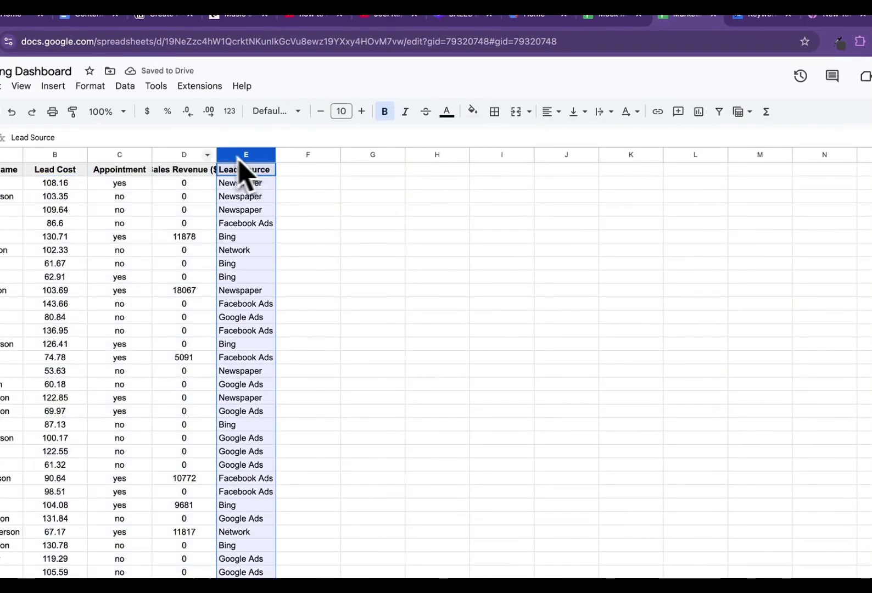
pyautogui.rightClick(228, 171)
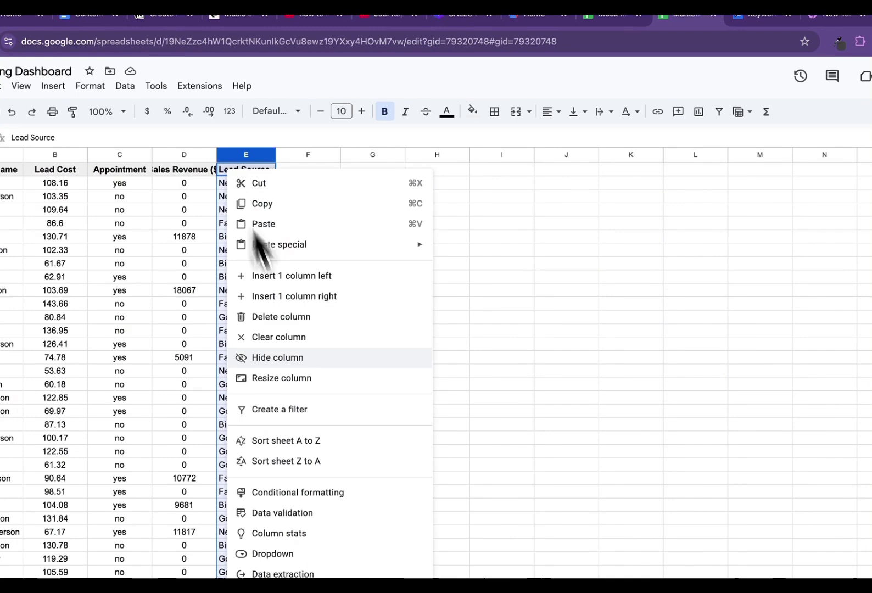
pyautogui.click(306, 378)
pyautogui.write('100')
pyautogui.press('Return')
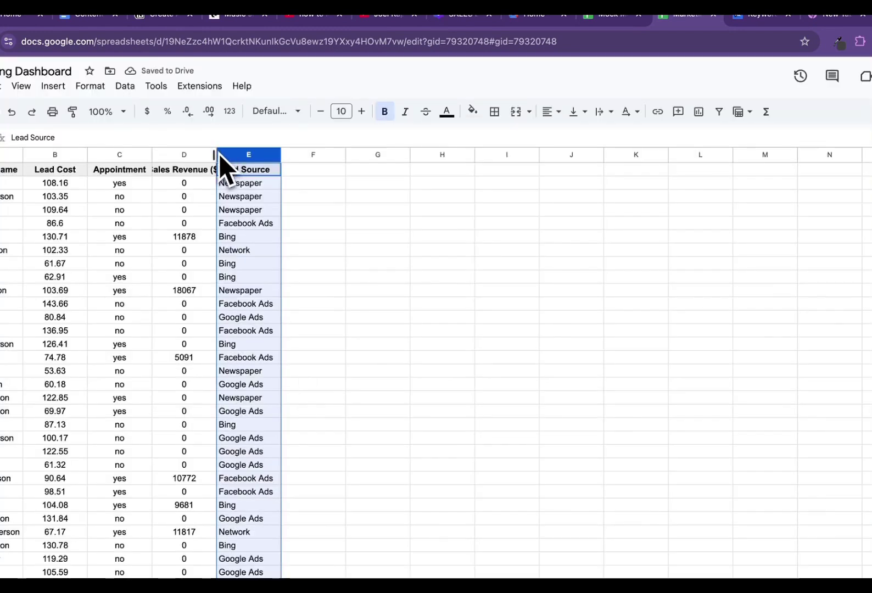
pyautogui.doubleClick(217, 152)
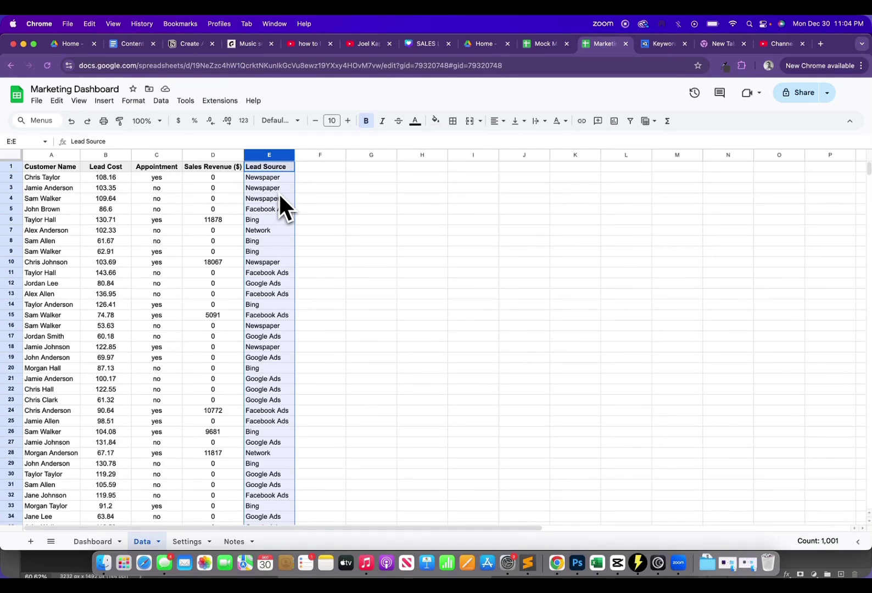
pyautogui.click(96, 542)
pyautogui.click(201, 217)
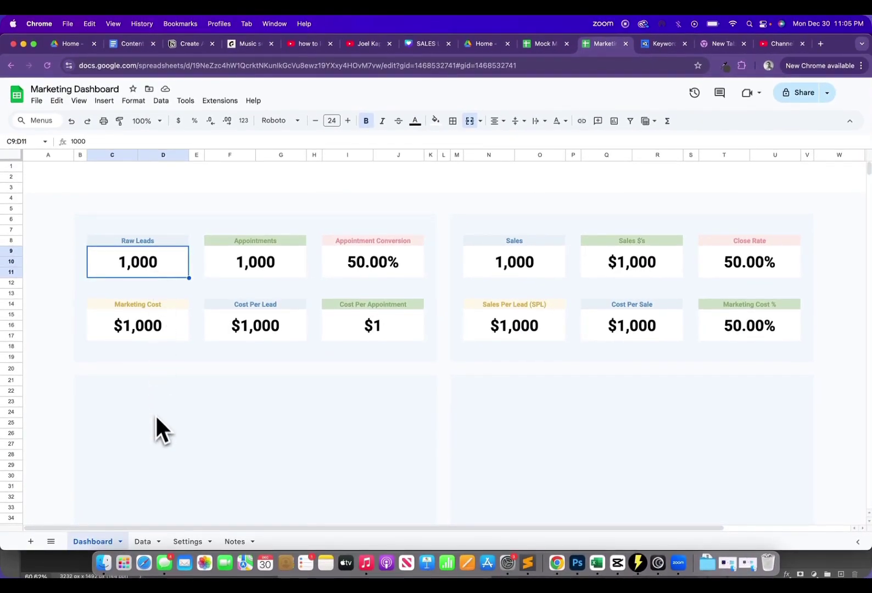
pyautogui.click(144, 542)
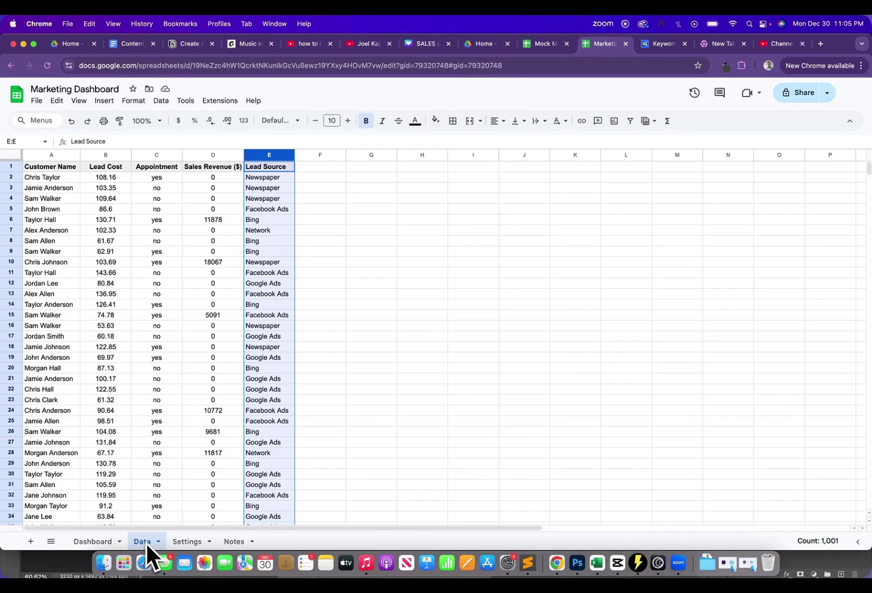
# Enter the header "Leads" in F1 of the Data sheet and copy the formatting of the existing headers onto it
pyautogui.click(320, 168)
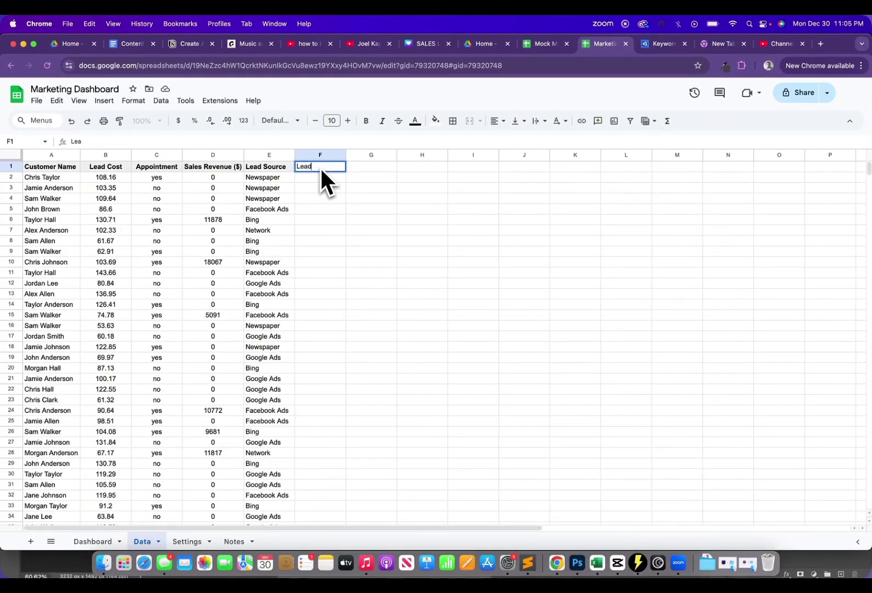
pyautogui.press('Return')
pyautogui.click(270, 167)
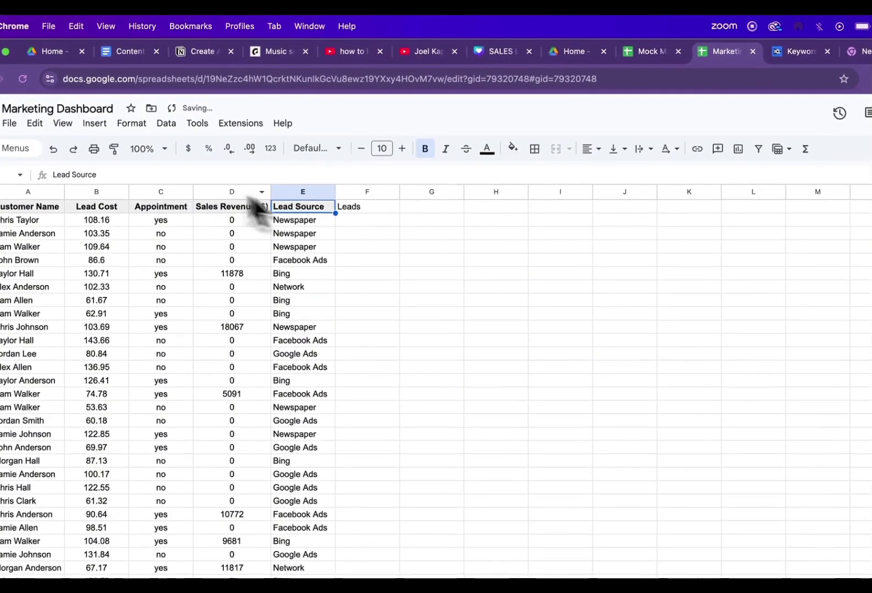
pyautogui.click(114, 148)
pyautogui.click(366, 206)
# Enter the formula =ARRAYFORMULA(if(A2<>"",1,0)) in F2 under the Leads header
pyautogui.click(384, 219)
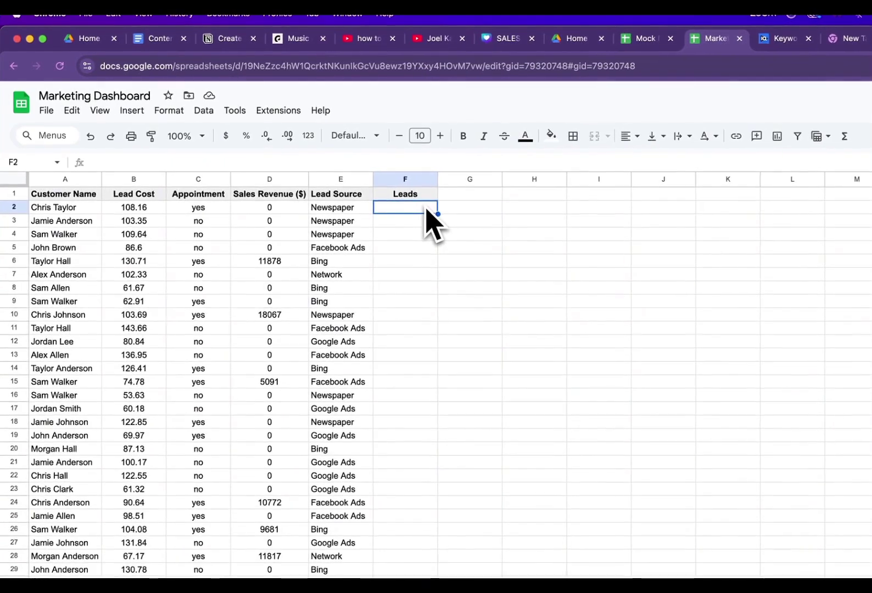
pyautogui.write('=a')
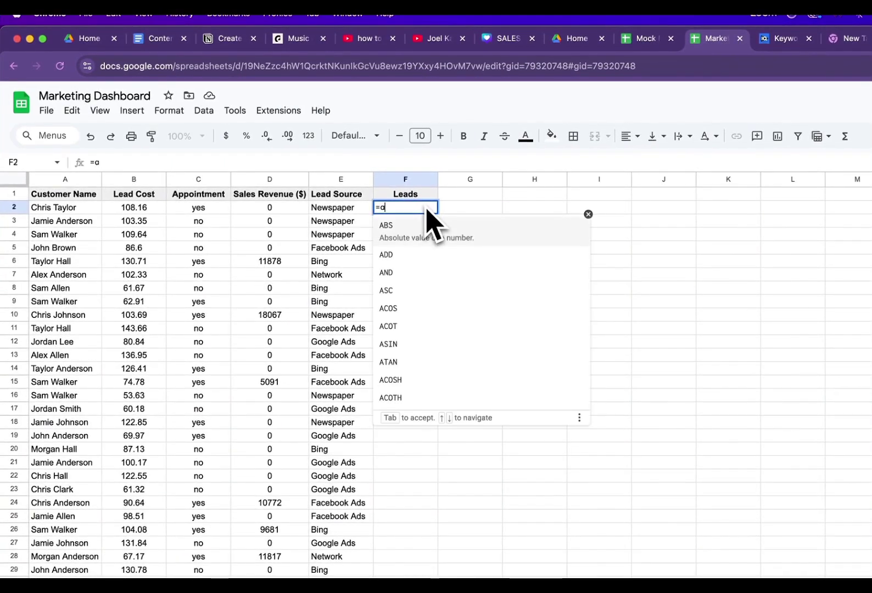
pyautogui.write('rra')
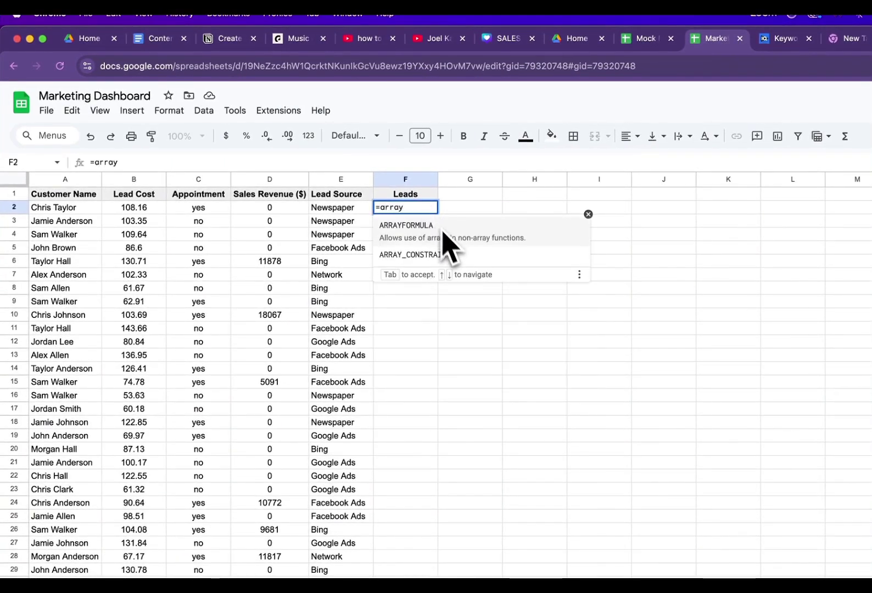
pyautogui.write('y')
pyautogui.press('Tab')
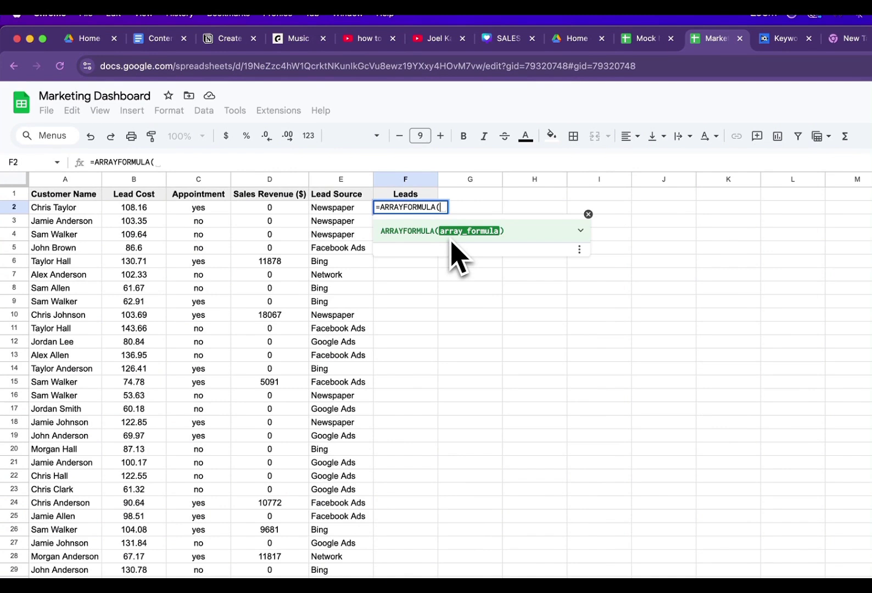
pyautogui.write('if(')
pyautogui.click(88, 211)
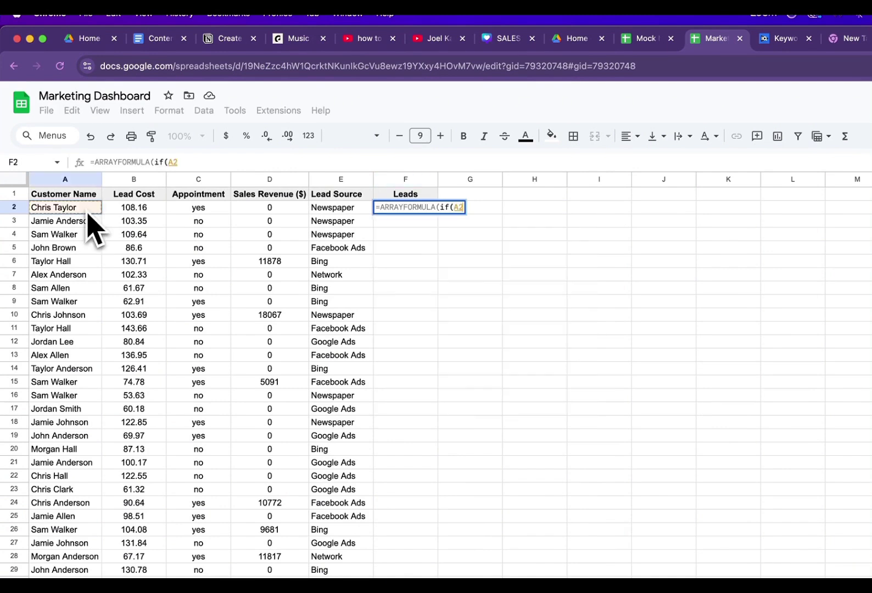
pyautogui.write('<>"')
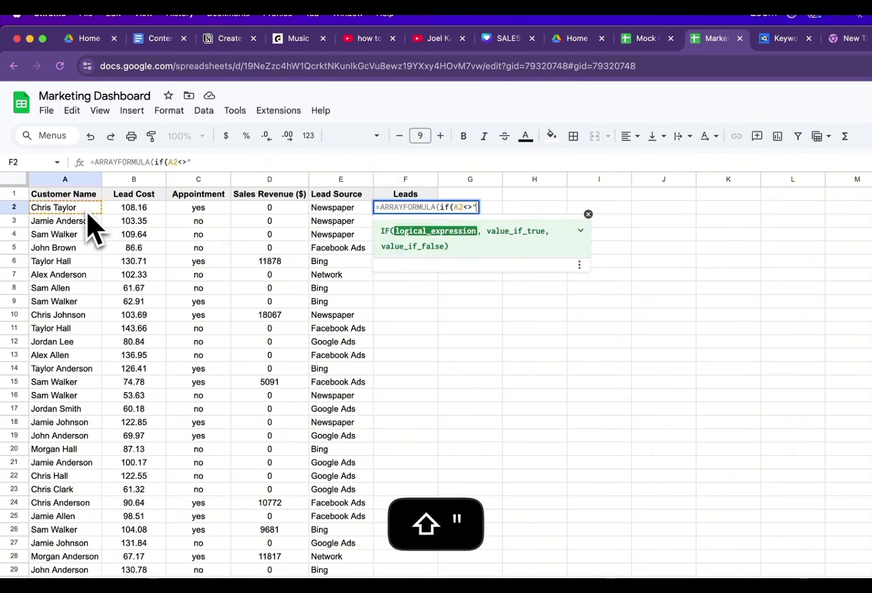
pyautogui.write('",')
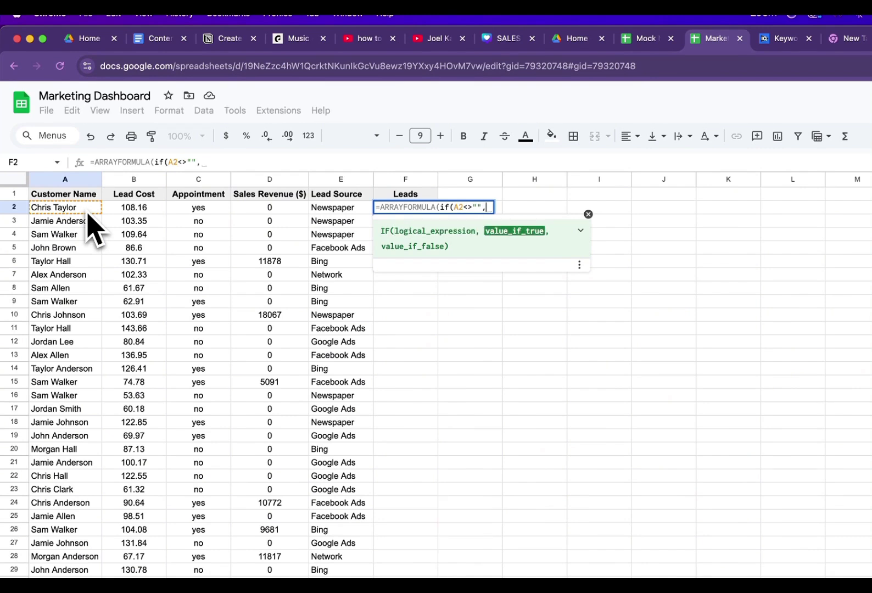
pyautogui.write('1,')
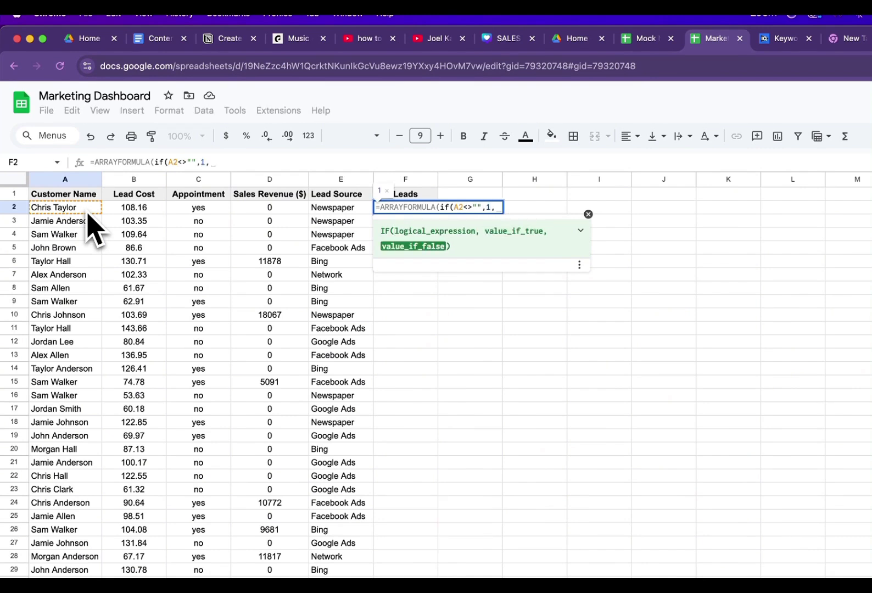
pyautogui.write('0))')
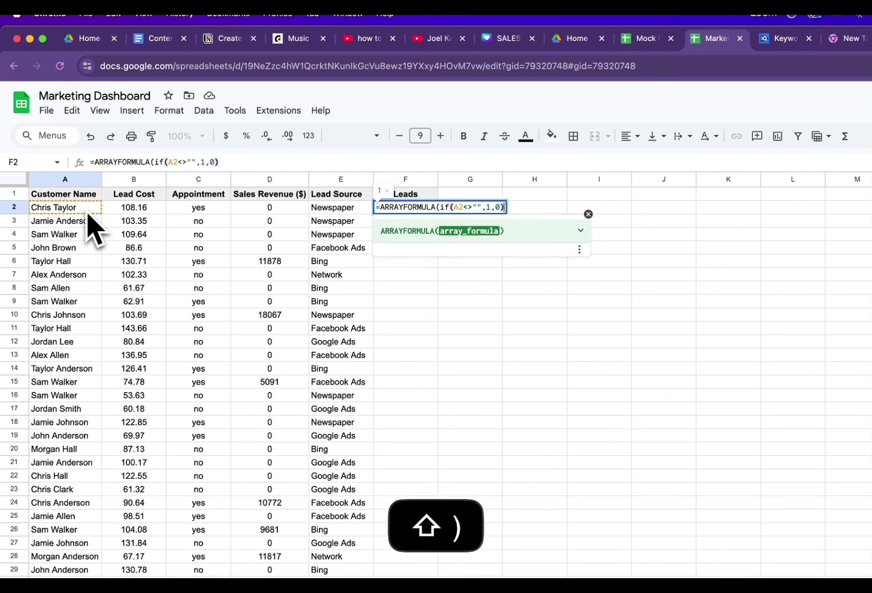
# Extend the formula's A2 reference to the open range A2:A and commit the formula in F2
pyautogui.click(467, 213)
pyautogui.write(':')
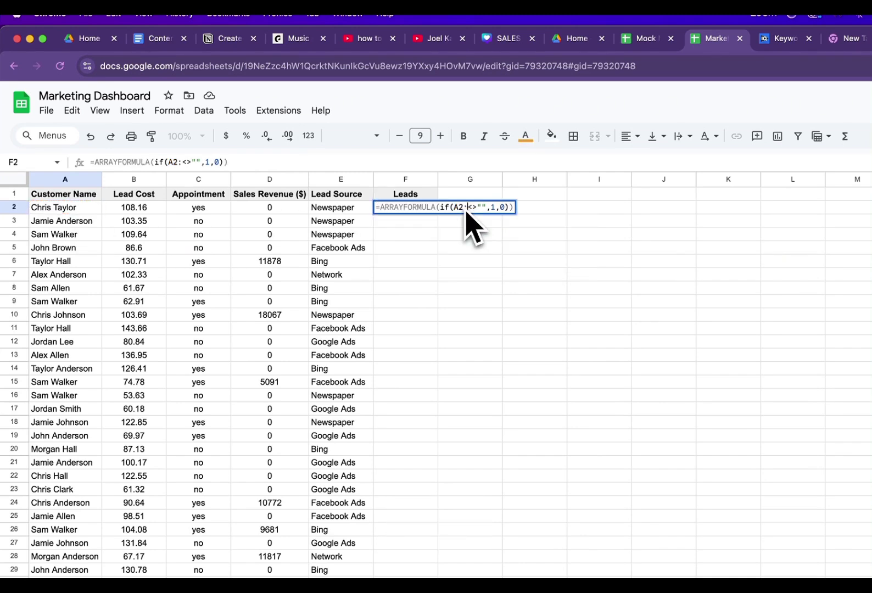
pyautogui.write('A')
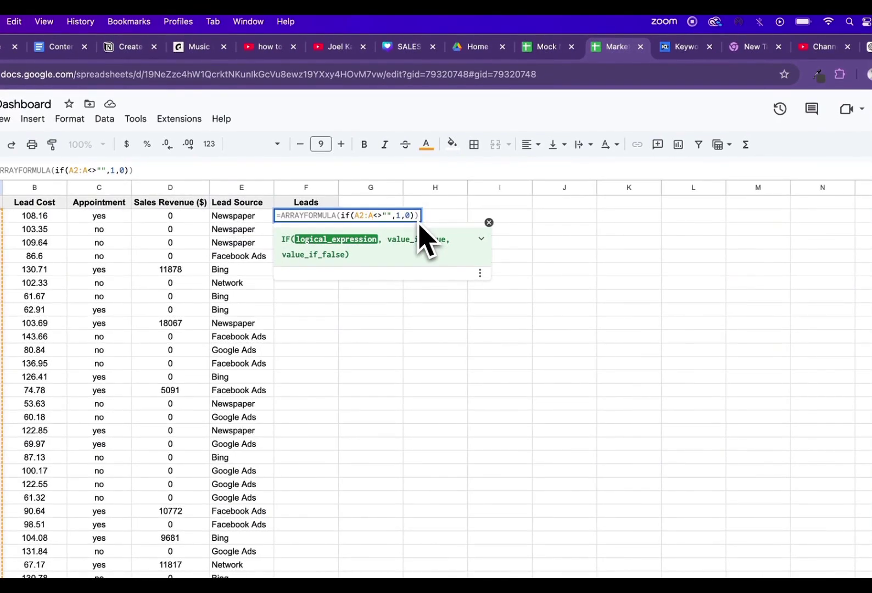
pyautogui.press('Return')
# Add 1000 more rows at the bottom of the Data sheet and check the Leads values around the last record
pyautogui.scroll(-20, 377, 314)
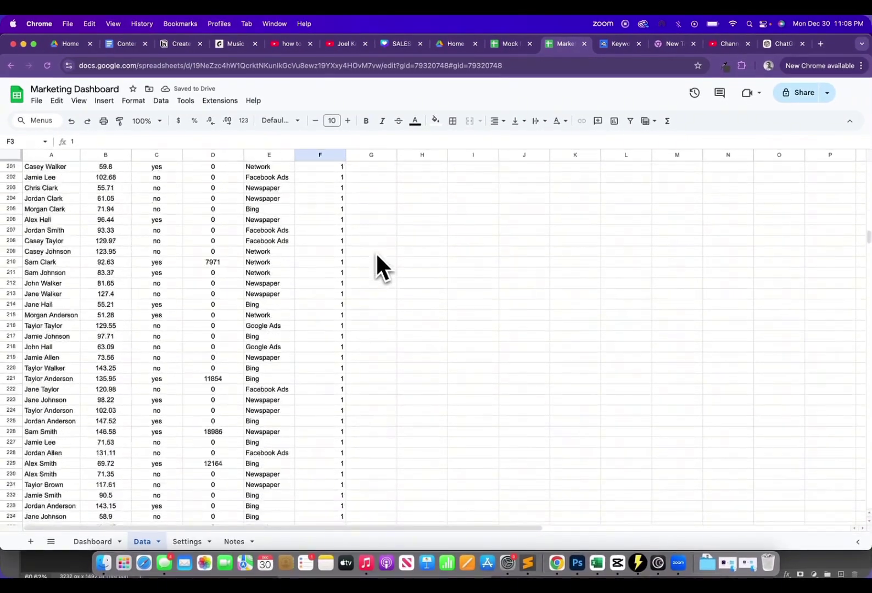
pyautogui.scroll(-20, 377, 255)
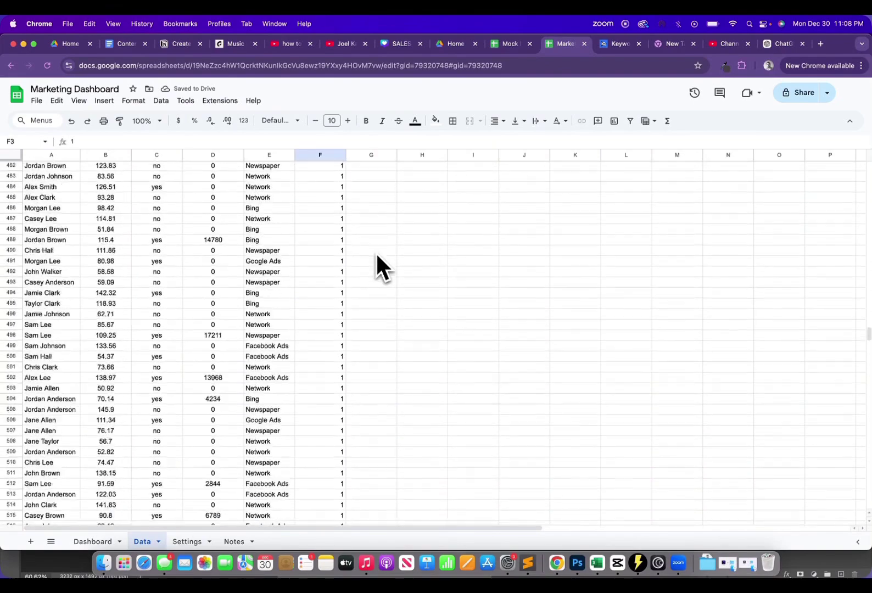
pyautogui.scroll(-20, 376, 255)
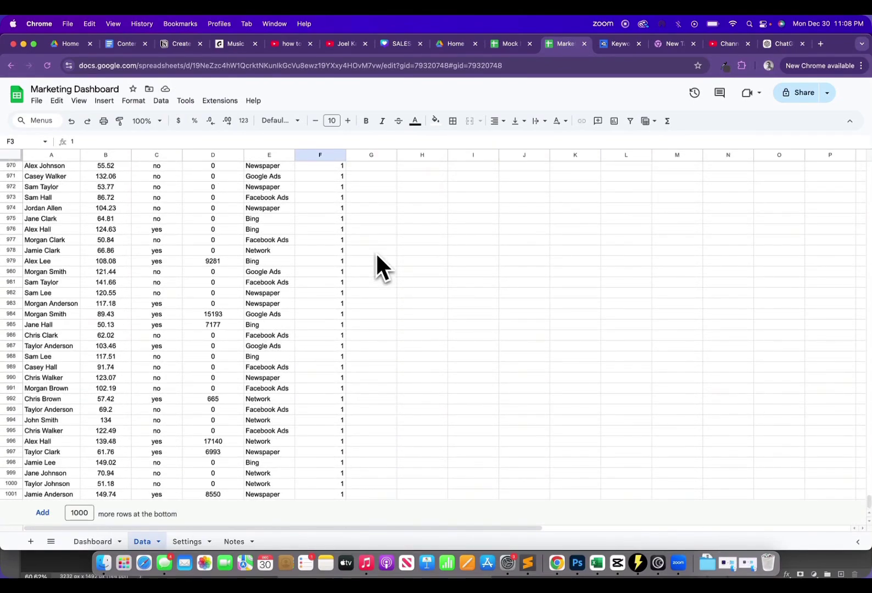
pyautogui.click(42, 513)
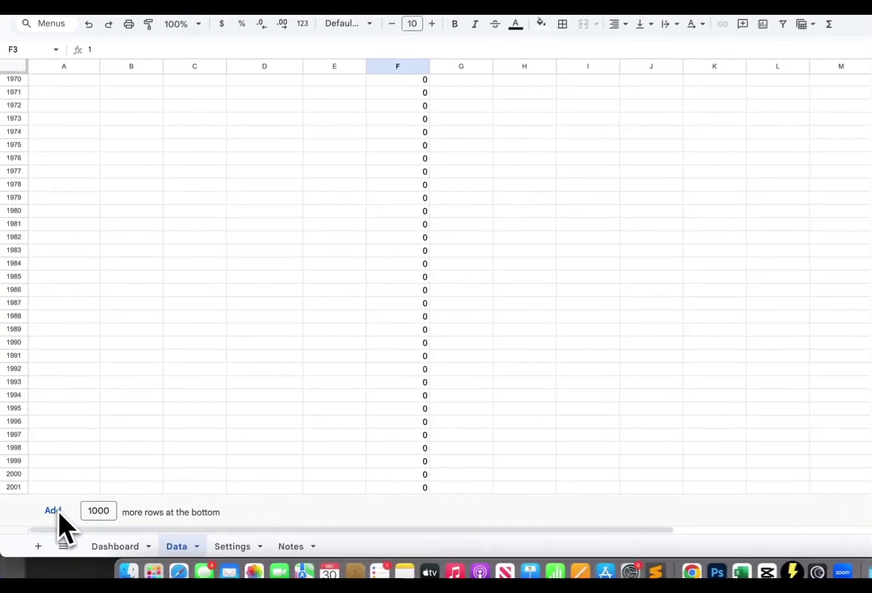
pyautogui.scroll(20, 220, 351)
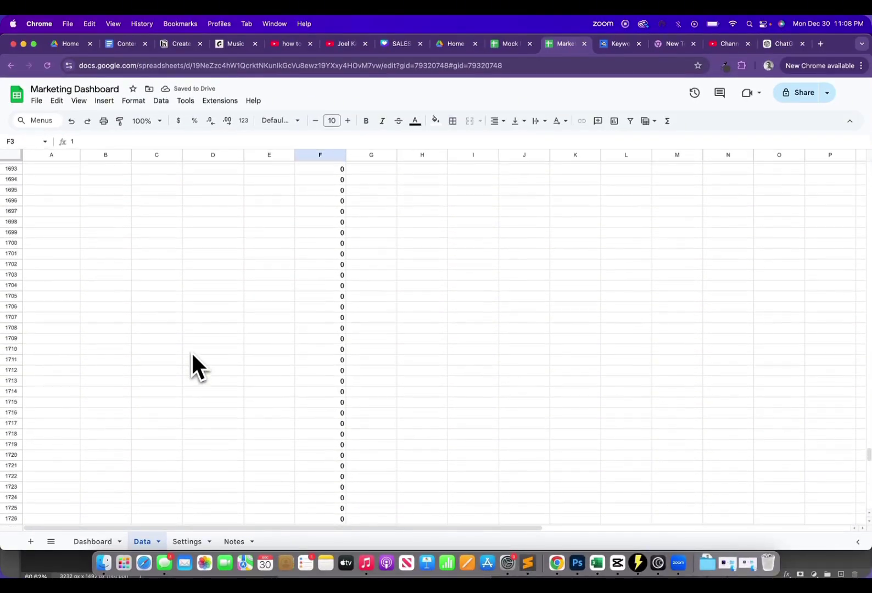
pyautogui.scroll(20, 192, 356)
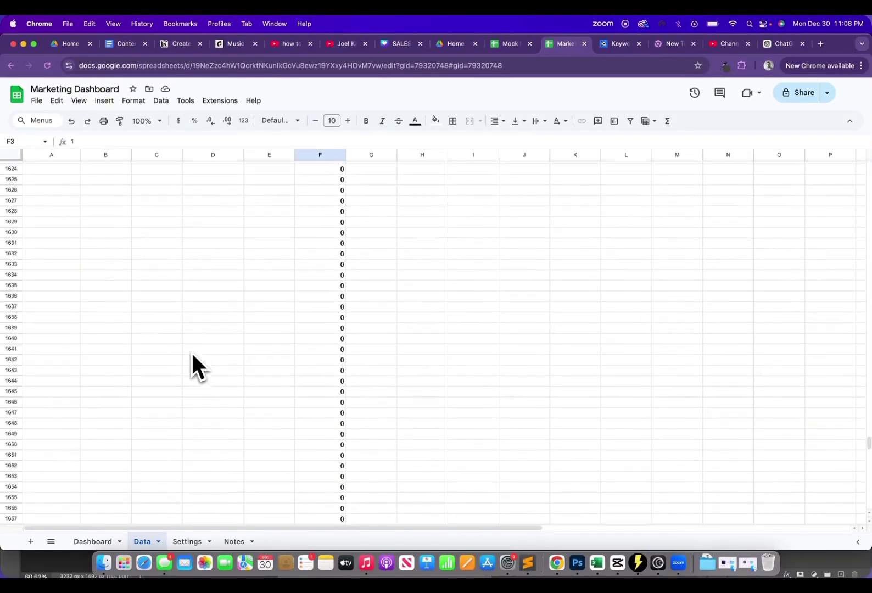
pyautogui.scroll(20, 192, 365)
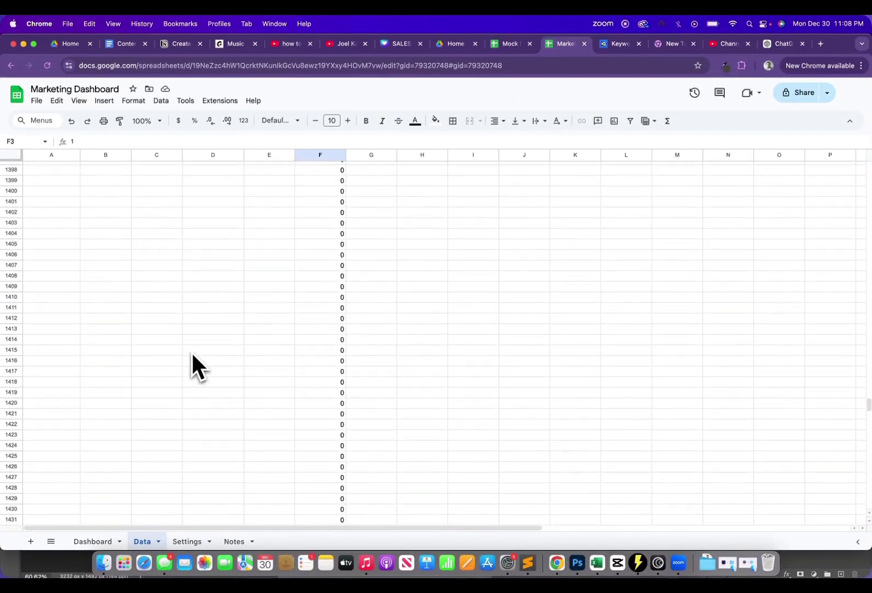
pyautogui.scroll(-2, 192, 362)
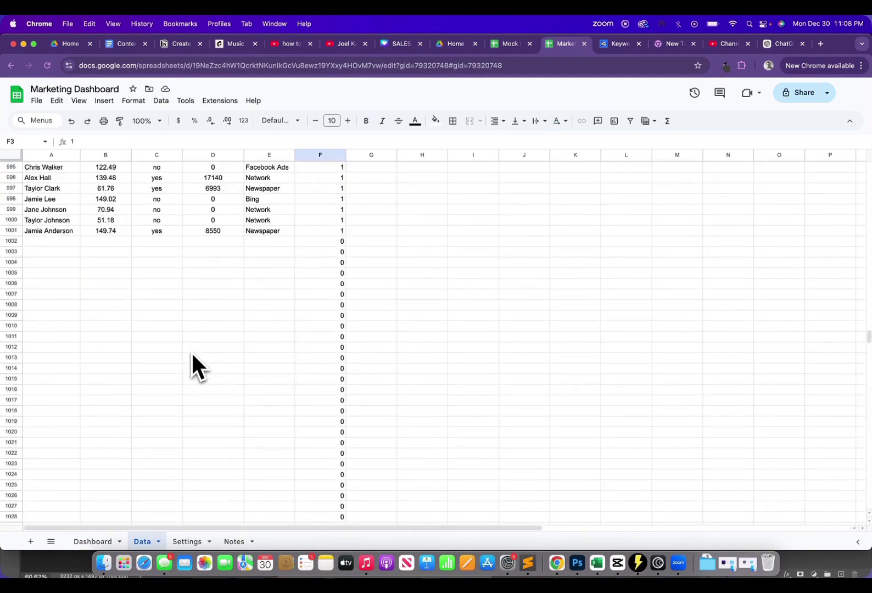
pyautogui.scroll(6, 192, 363)
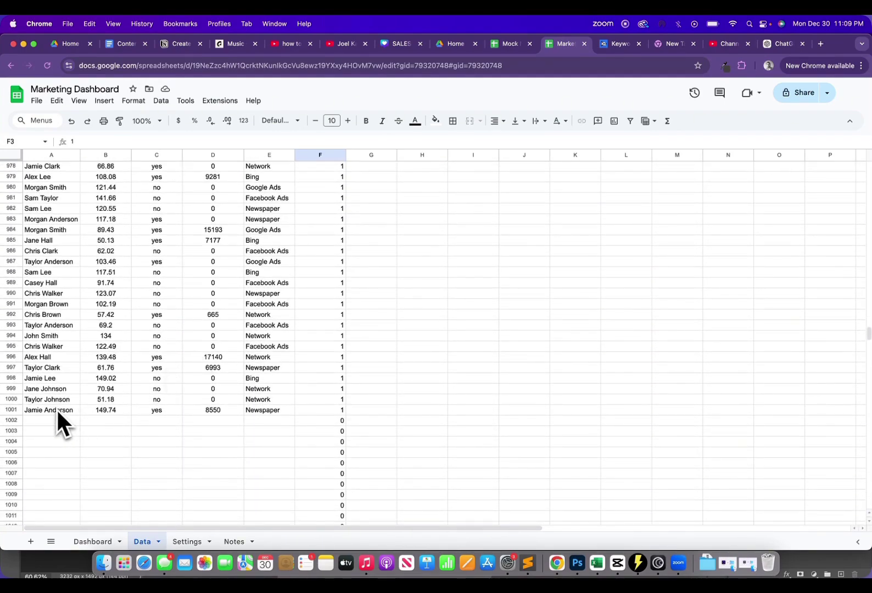
pyautogui.scroll(8, 335, 415)
# Center the contents of the Leads column F horizontally
pyautogui.click(335, 415)
pyautogui.press('super+Up')
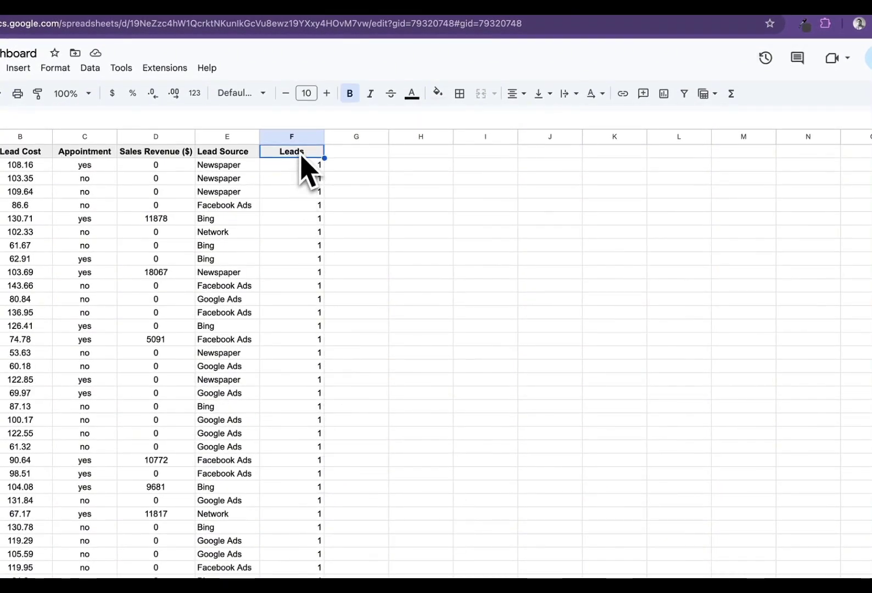
pyautogui.click(303, 137)
pyautogui.click(516, 93)
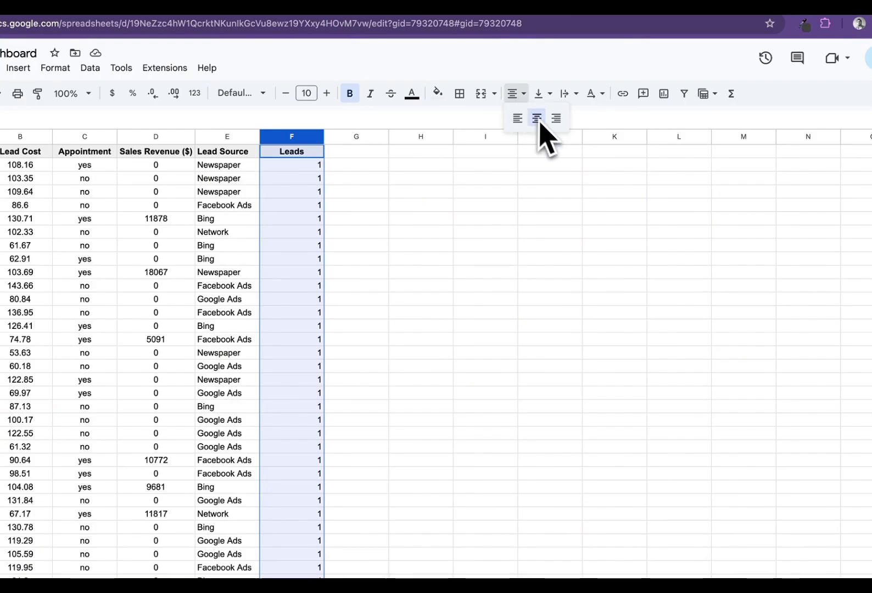
pyautogui.click(538, 119)
# Freeze the Data sheet up to row 1 so the header row stays in place
pyautogui.click(65, 209)
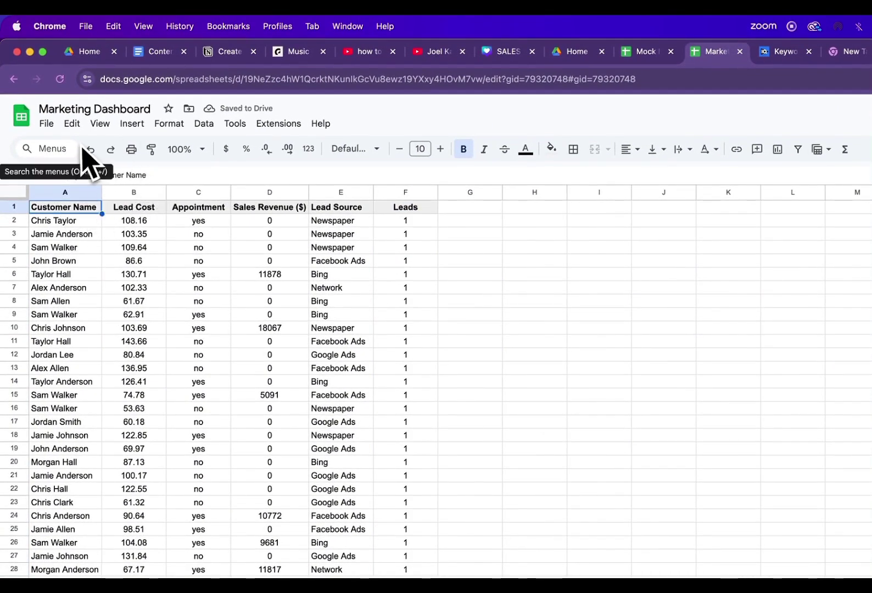
pyautogui.click(112, 130)
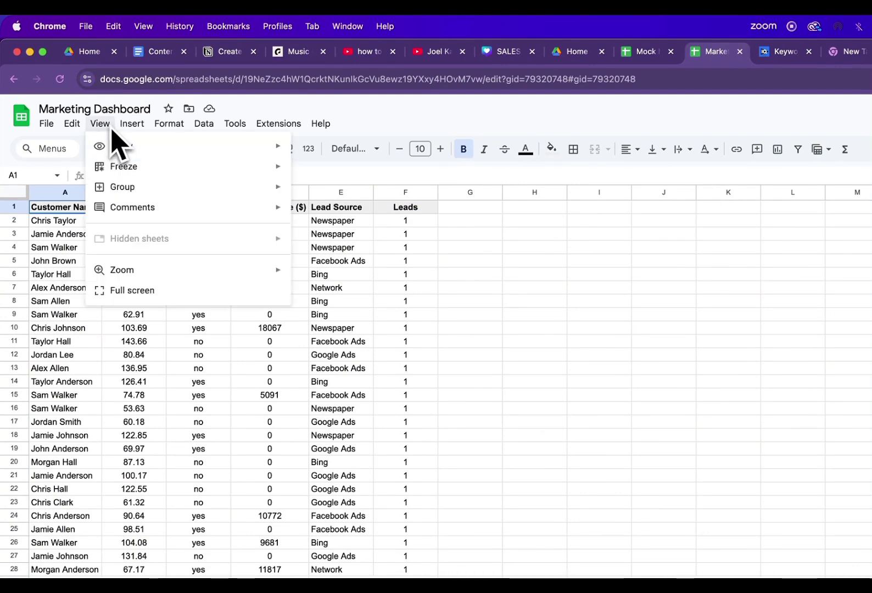
pyautogui.moveTo(200, 167)
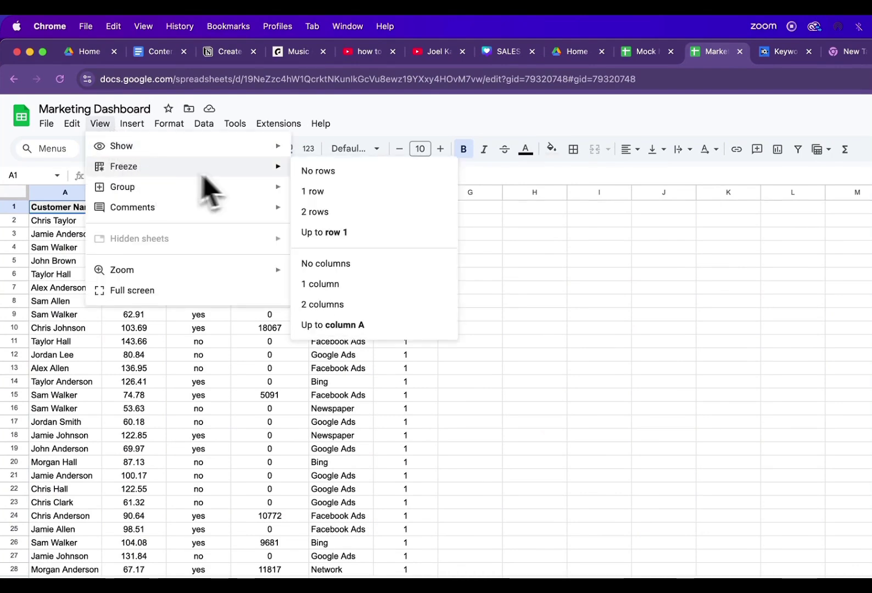
pyautogui.click(340, 233)
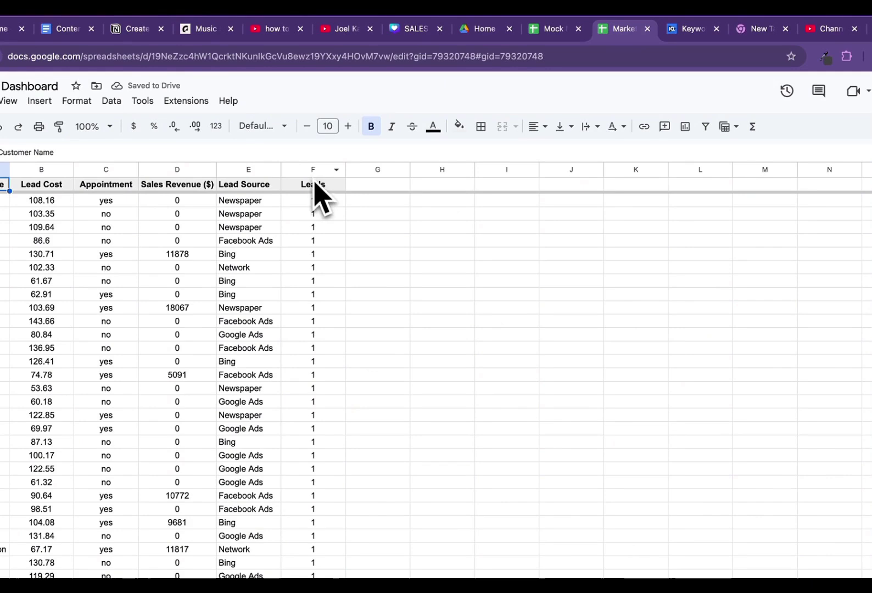
# Fill the whole Leads column F with orange to mark it as a formula column
pyautogui.click(405, 192)
pyautogui.click(459, 127)
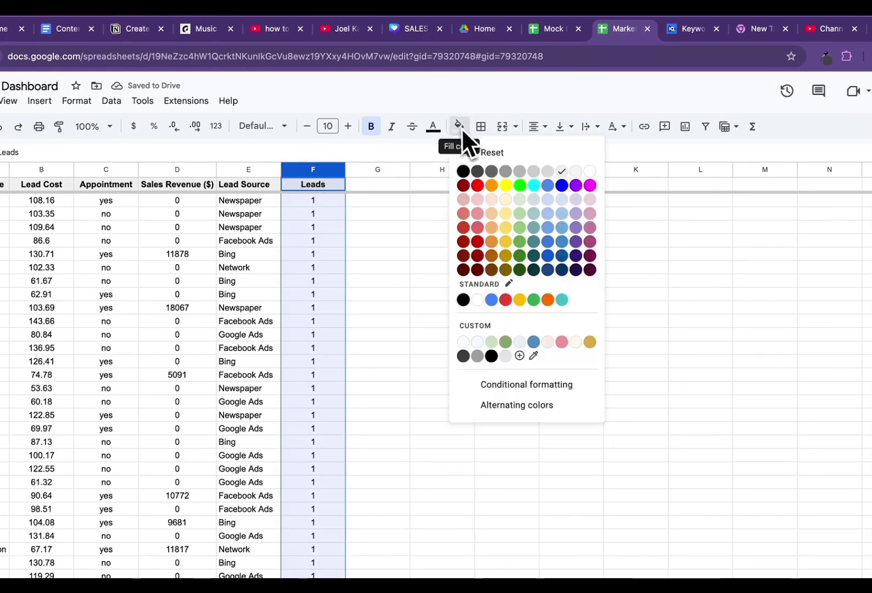
pyautogui.click(491, 185)
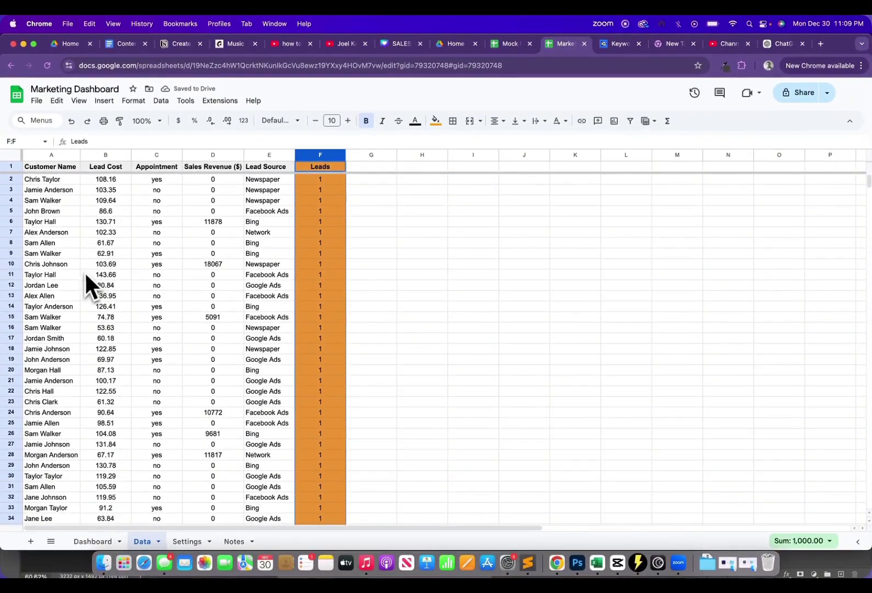
# Set the Raw Leads card on the Dashboard sheet to the sum of the Data sheet's Leads column, =sum(Data!F:F)
pyautogui.click(104, 542)
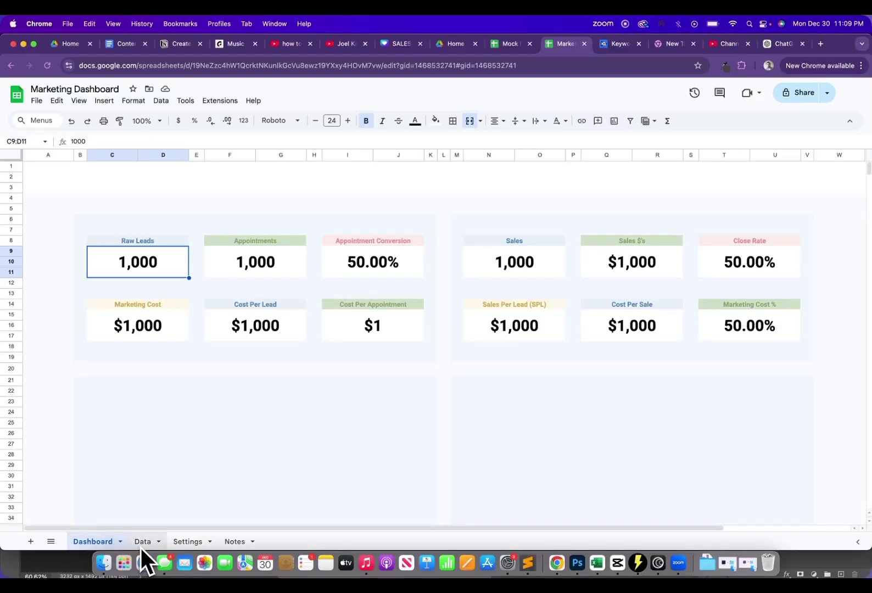
pyautogui.click(140, 546)
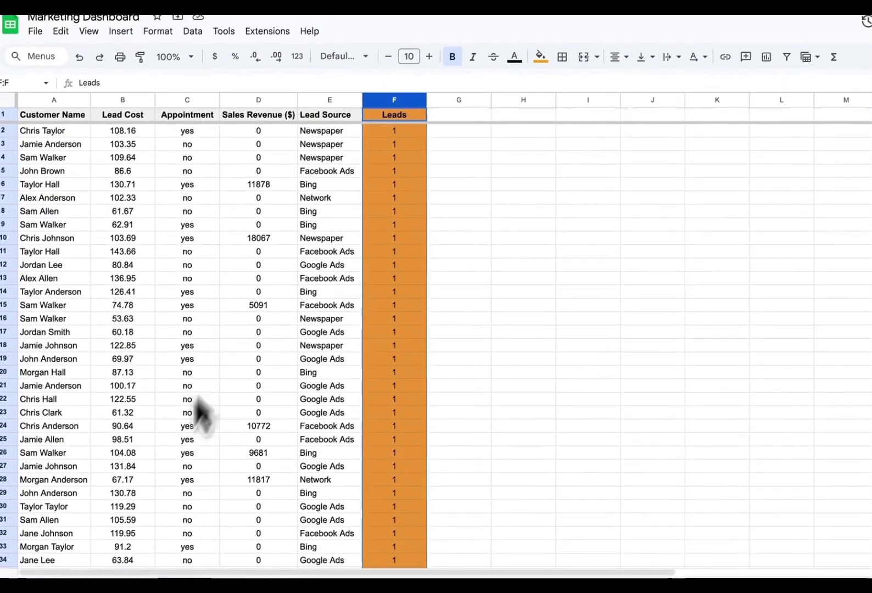
pyautogui.click(121, 569)
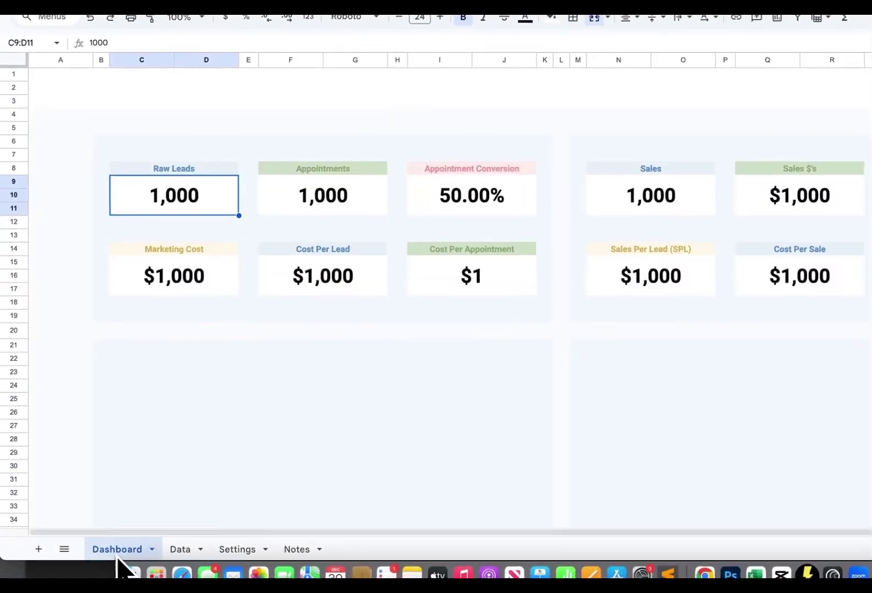
pyautogui.write('=')
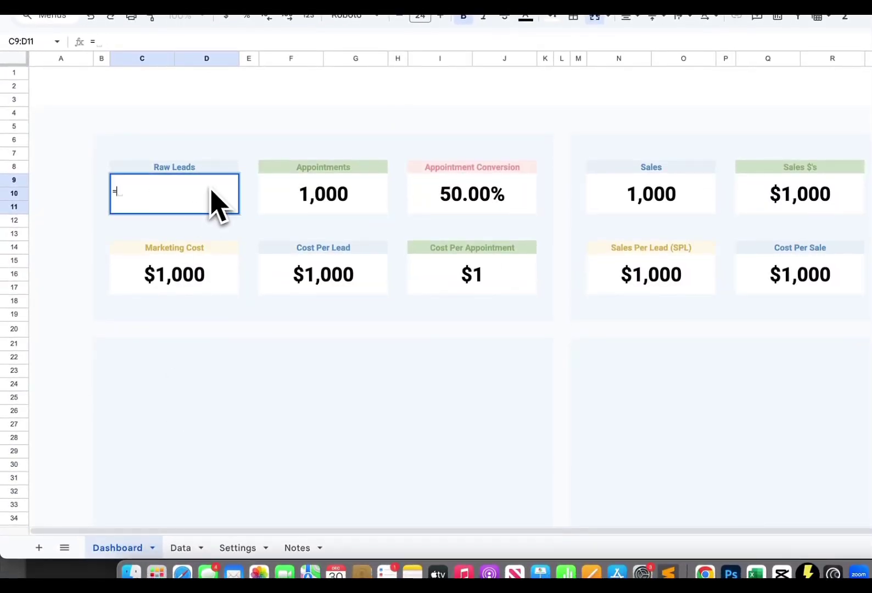
pyautogui.write('sum(')
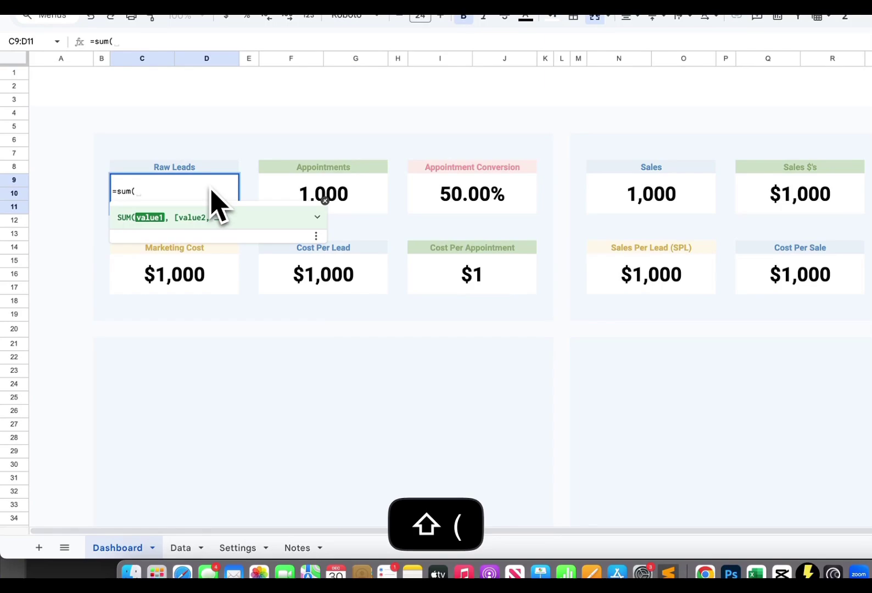
pyautogui.click(181, 548)
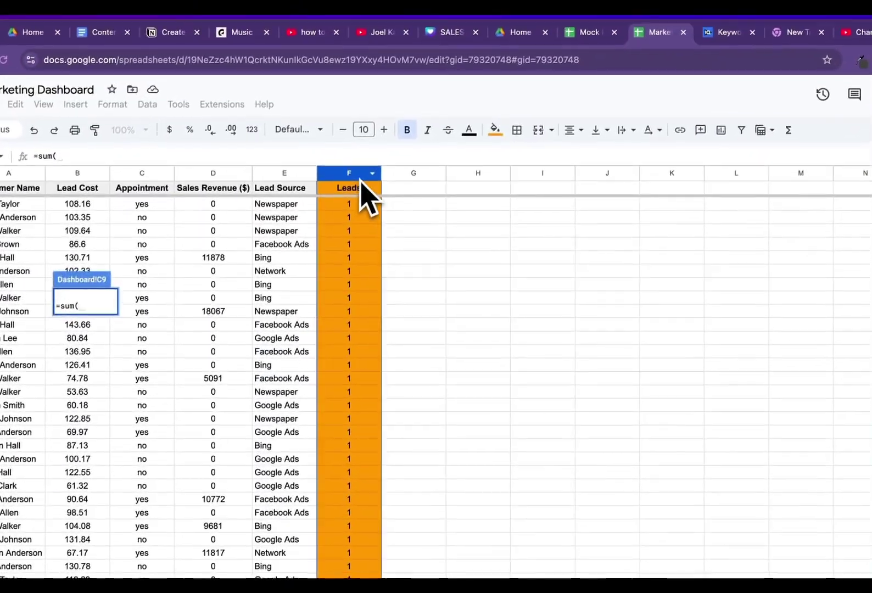
pyautogui.click(361, 175)
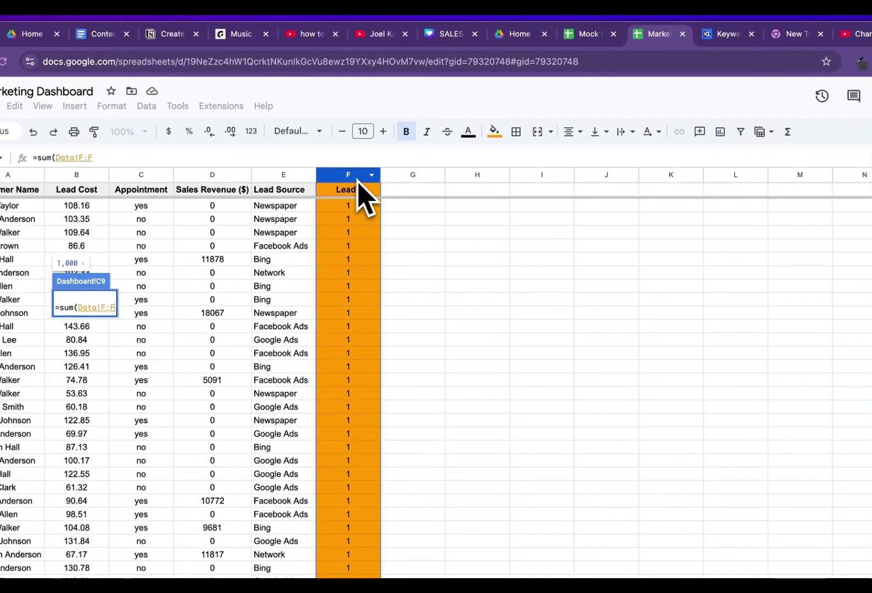
pyautogui.press('Return')
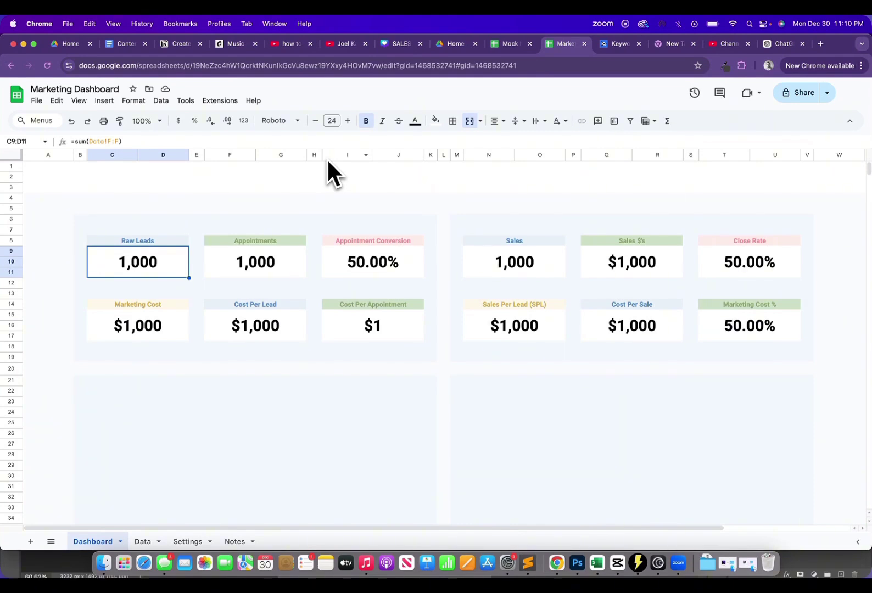
# Clear the Raw Leads card and rebuild its formula as =sum(Data!F:F), referencing the whole Leads column
pyautogui.press('BackSpace')
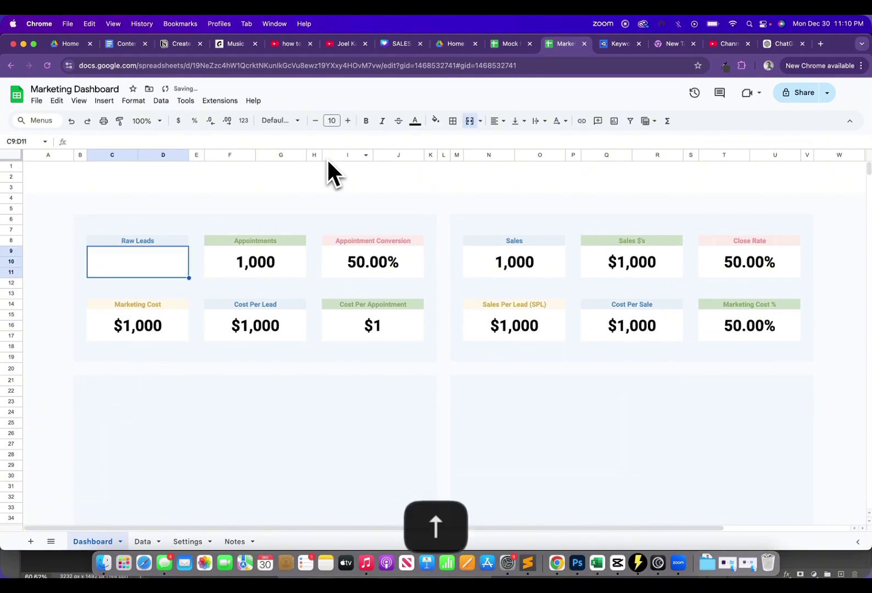
pyautogui.write('=sum(')
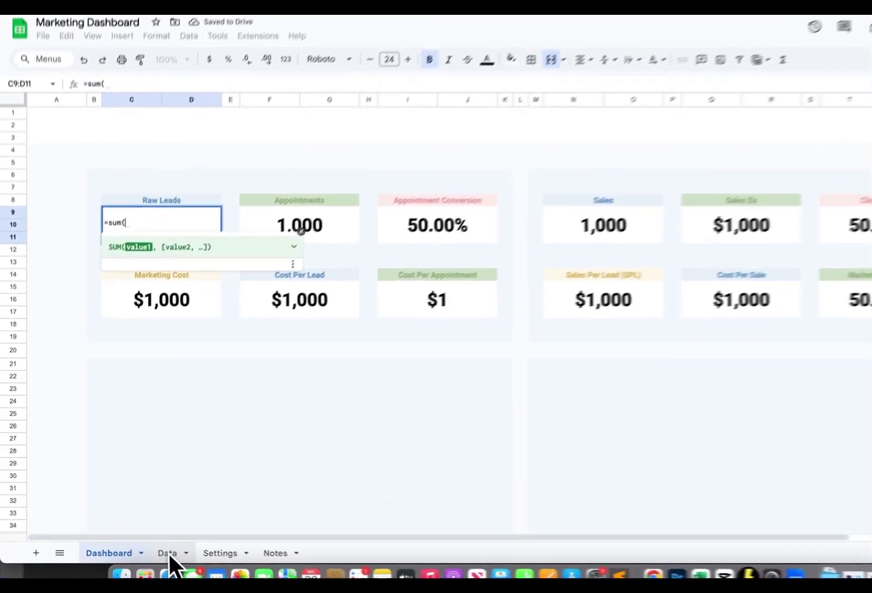
pyautogui.click(143, 541)
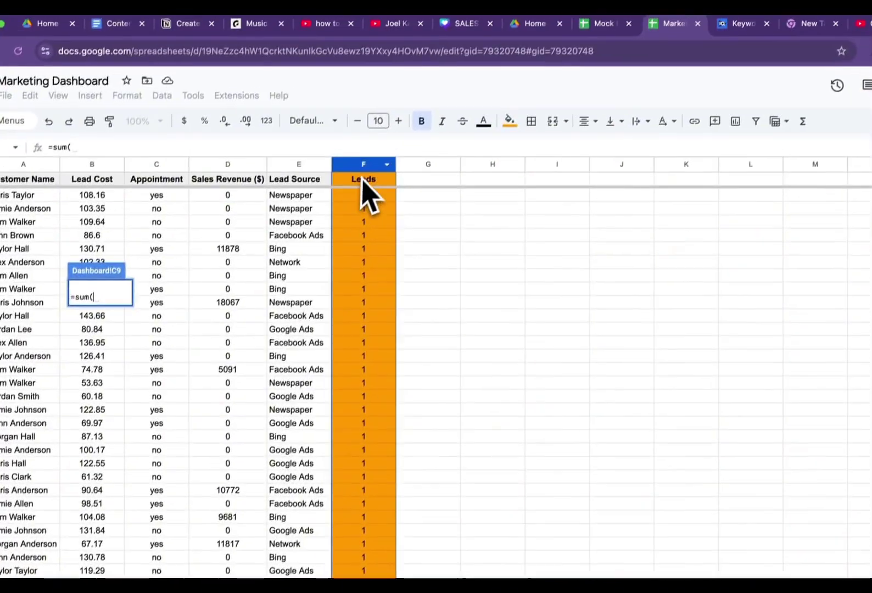
pyautogui.click(406, 74)
pyautogui.press('Return')
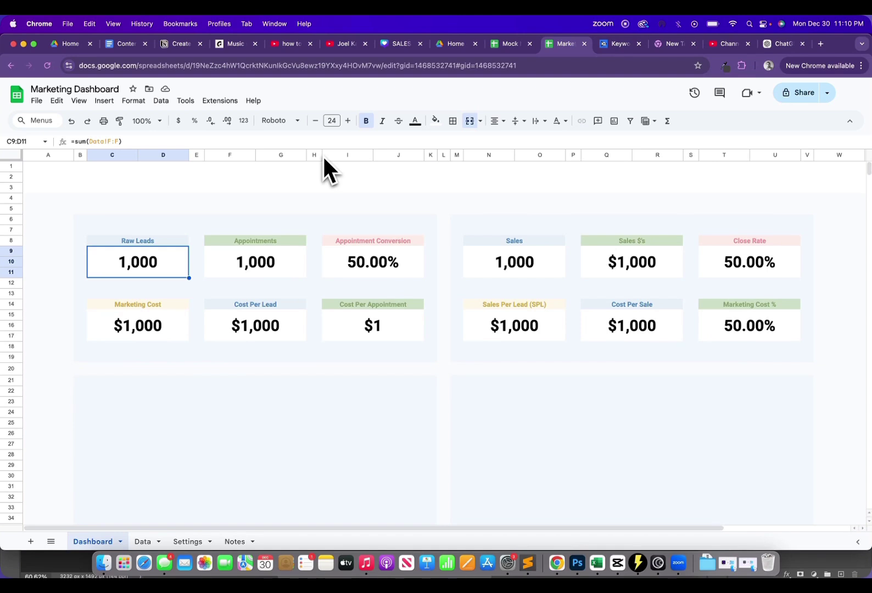
pyautogui.press('Up')
pyautogui.press('Up')
pyautogui.press('Up')
pyautogui.press('Up')
pyautogui.press('Up')
pyautogui.press('Up')
pyautogui.press('Up')
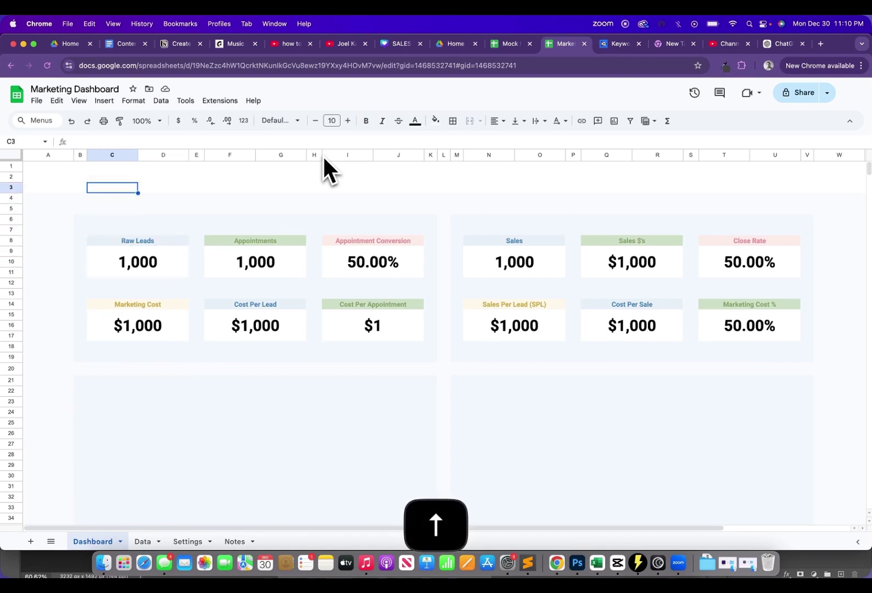
pyautogui.press('Left')
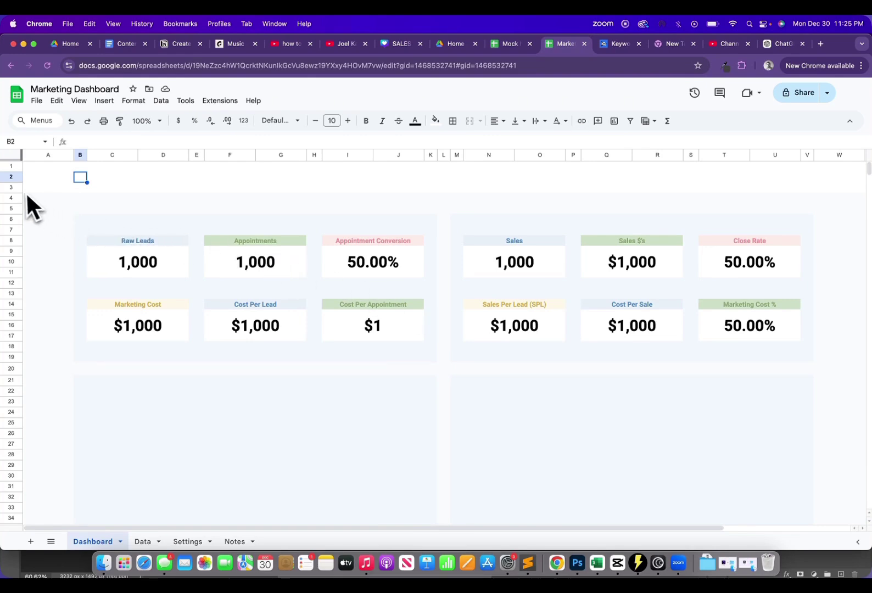
# Insert three blank rows above row 4 of the Dashboard sheet to make room above the metric cards
pyautogui.moveTo(11, 198); pyautogui.dragTo(11, 208)
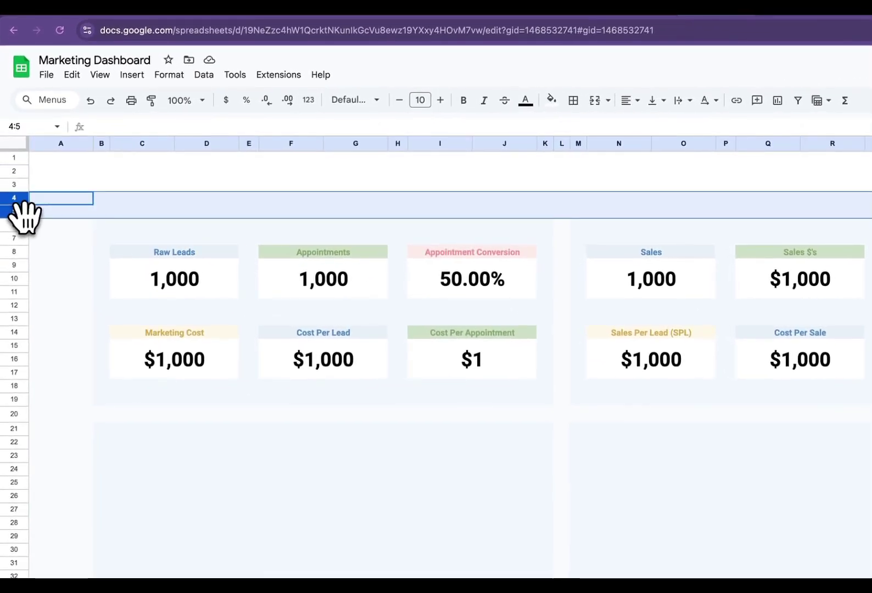
pyautogui.rightClick(88, 212)
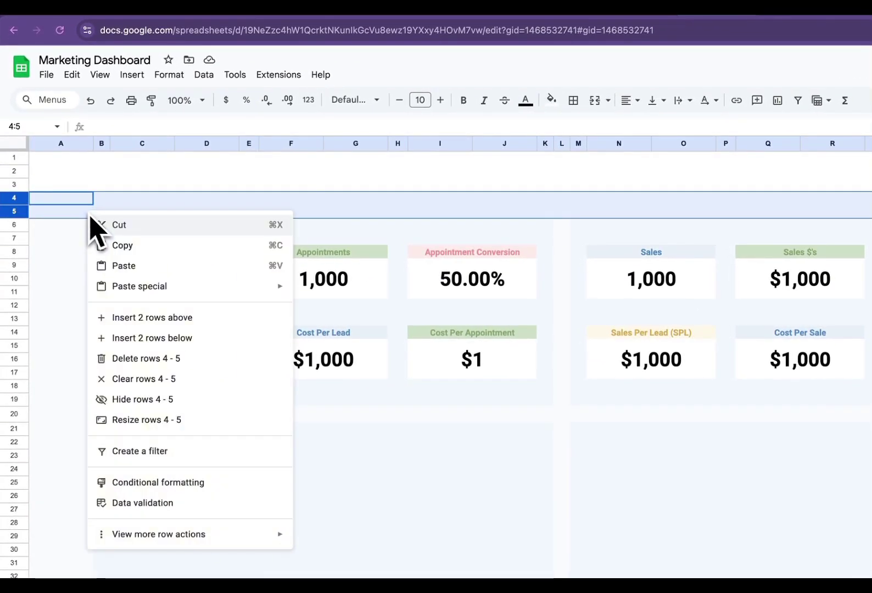
pyautogui.click(168, 318)
pyautogui.click(137, 238)
pyautogui.click(116, 201)
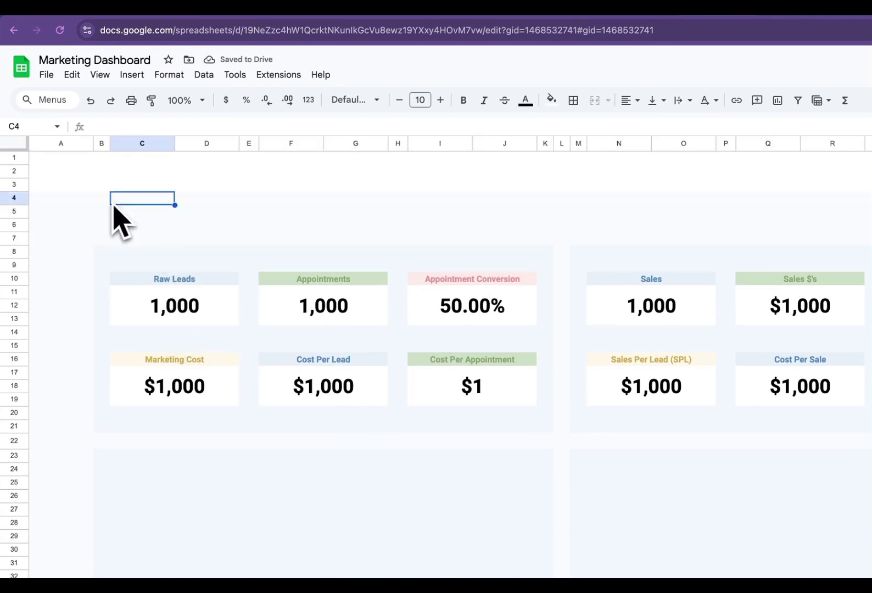
pyautogui.rightClick(16, 198)
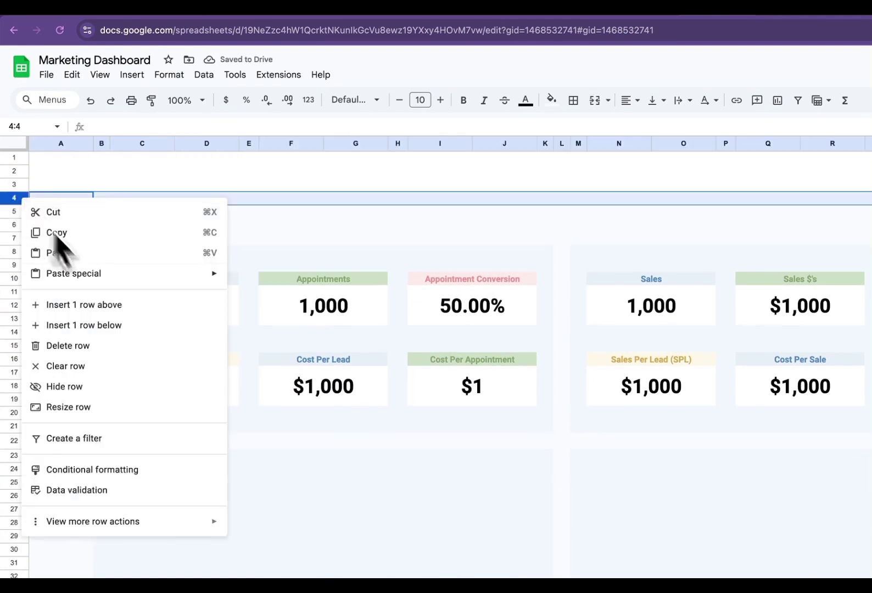
pyautogui.click(107, 305)
pyautogui.click(122, 213)
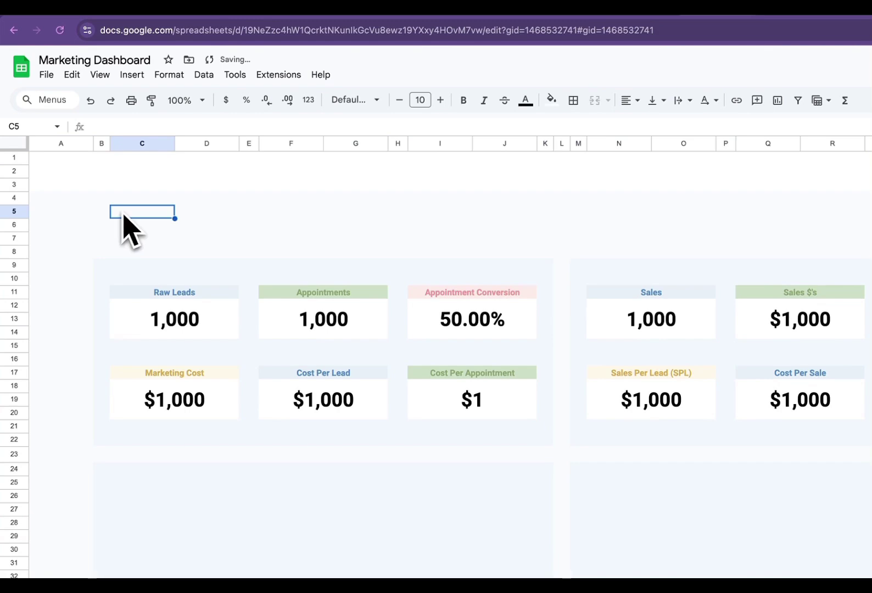
# Copy the section background cells B9:D9 into rows 5, 6 and 7 to form a small panel at B5:D7
pyautogui.click(107, 211)
pyautogui.press('Down')
pyautogui.press('Down')
pyautogui.press('Down')
pyautogui.press('Down')
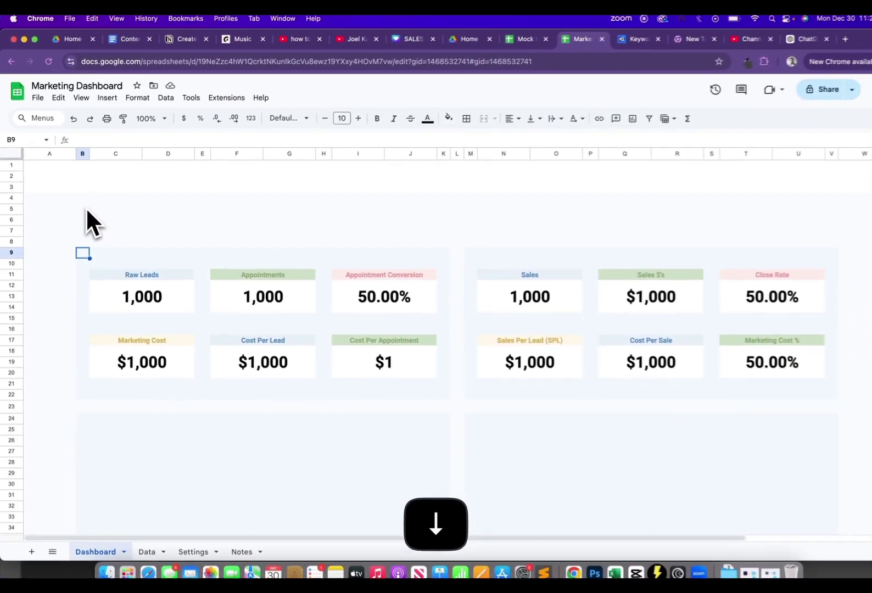
pyautogui.hotkey('shift', 'Right')
pyautogui.hotkey('shift', 'Right')
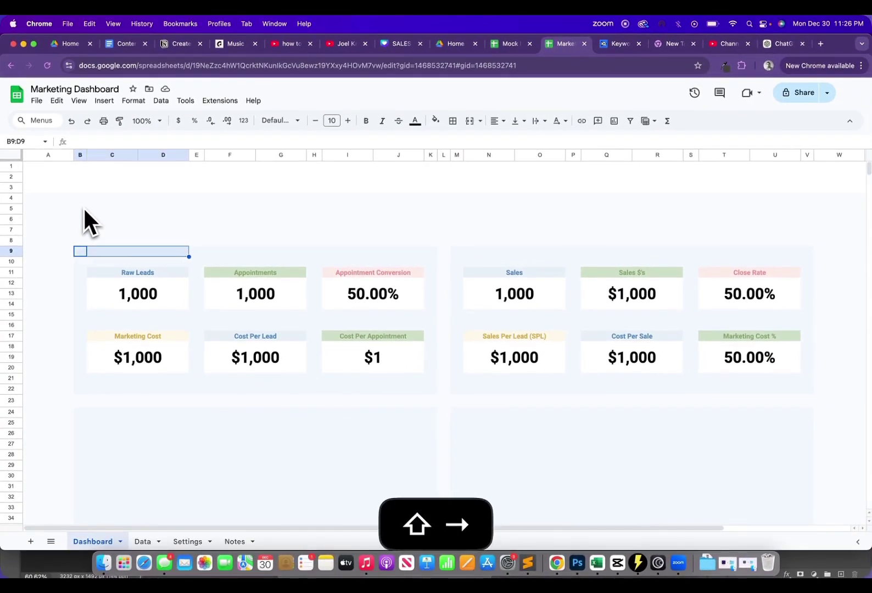
pyautogui.press('super+c')
pyautogui.press('Up')
pyautogui.press('Up')
pyautogui.press('Up')
pyautogui.press('Up')
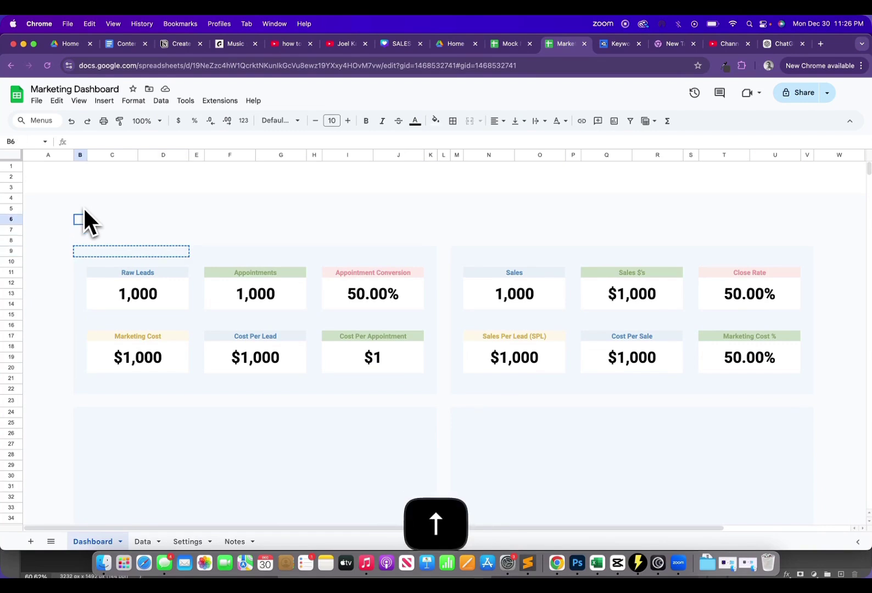
pyautogui.press('super+v')
pyautogui.press('Down')
pyautogui.press('Down')
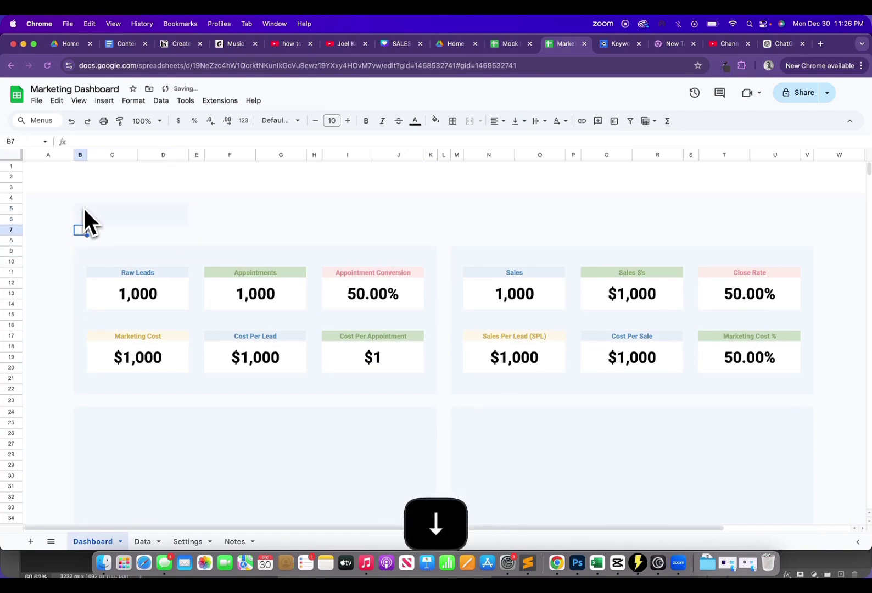
pyautogui.press('super+v')
# Enter the label Period in cell B5, the first row of the new panel
pyautogui.press('Up')
pyautogui.press('Up')
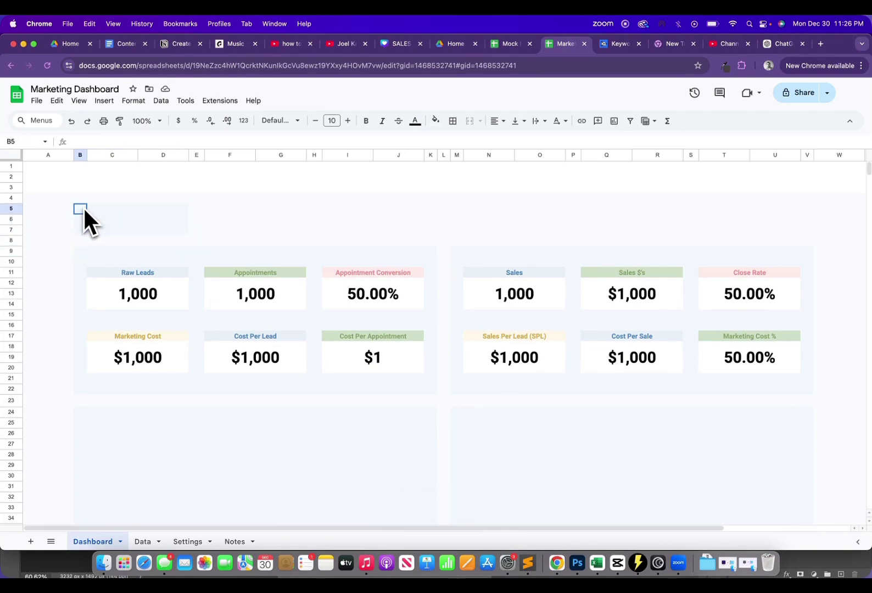
pyautogui.write('Period')
pyautogui.press('Return')
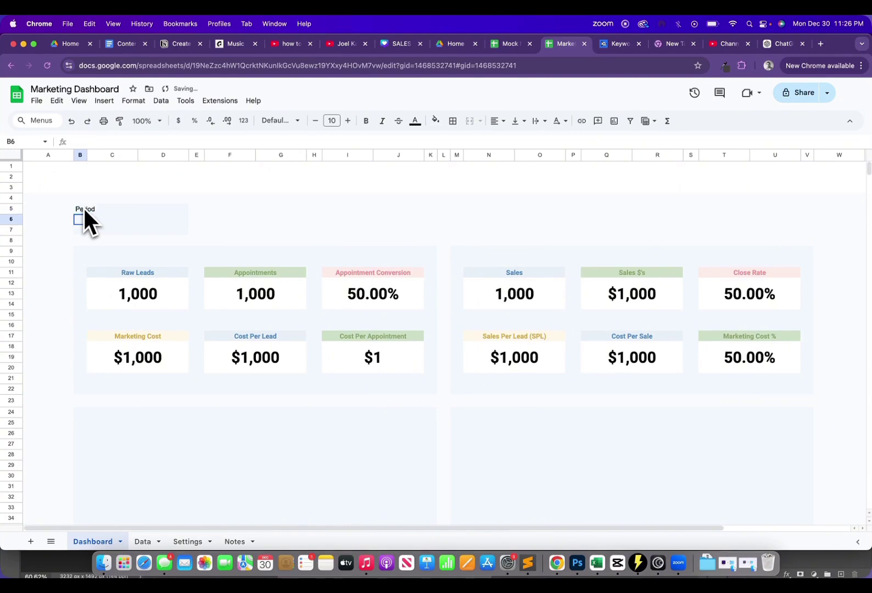
# Merge cells B5:C5 horizontally and make the Period label bold
pyautogui.press('Up')
pyautogui.hotkey('shift', 'Right')
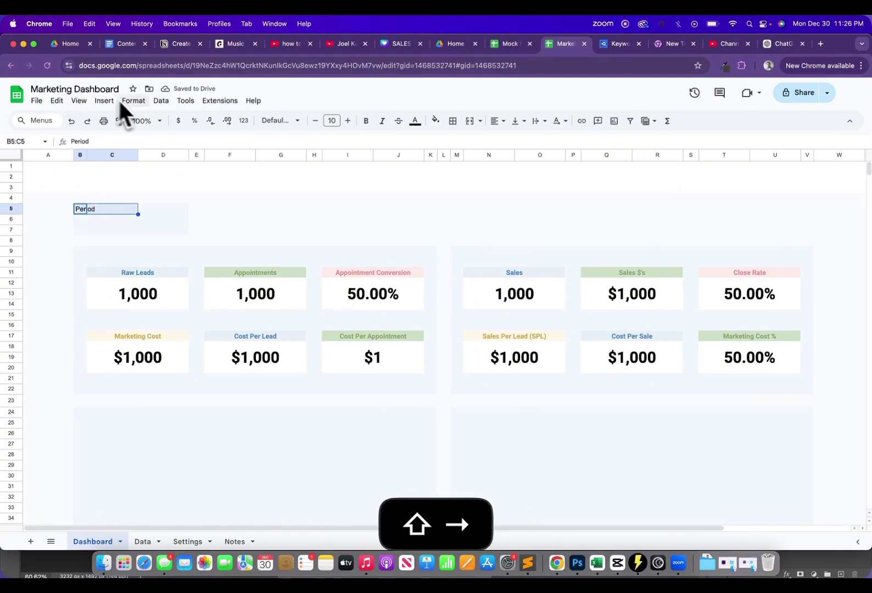
pyautogui.click(133, 101)
pyautogui.moveTo(258, 286)
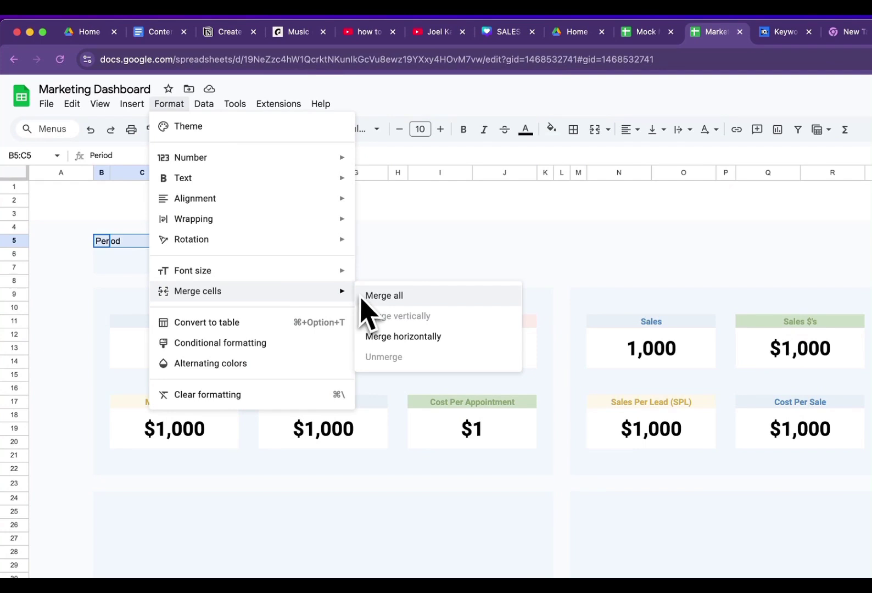
pyautogui.click(392, 337)
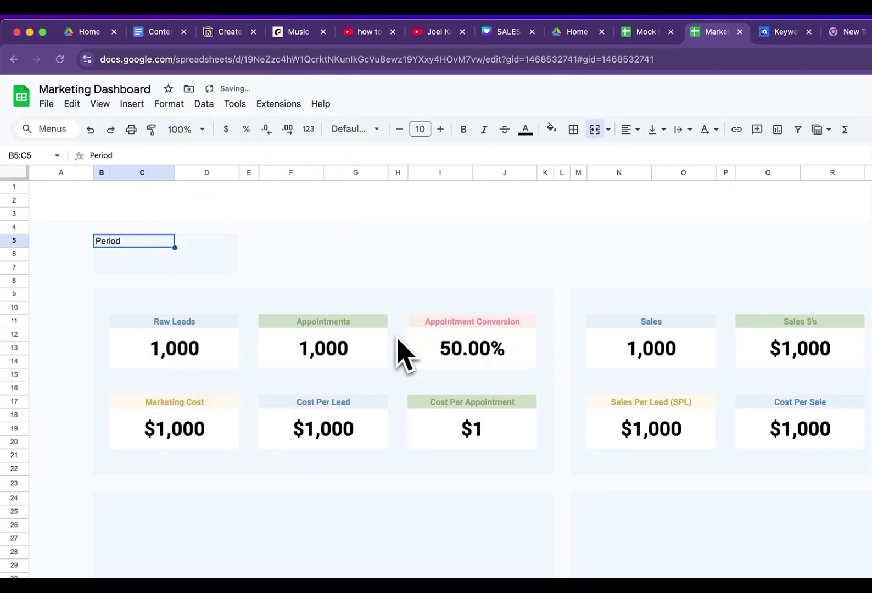
pyautogui.press('super+b')
# Enter the labels "Start Date:" in B6 and "End Date:" in B7 below Period
pyautogui.click(107, 254)
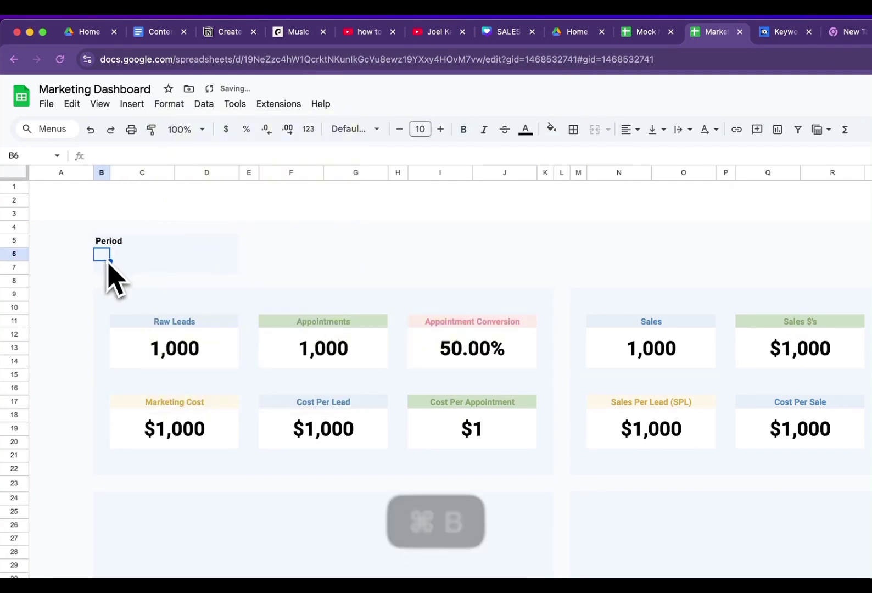
pyautogui.write('Start Date')
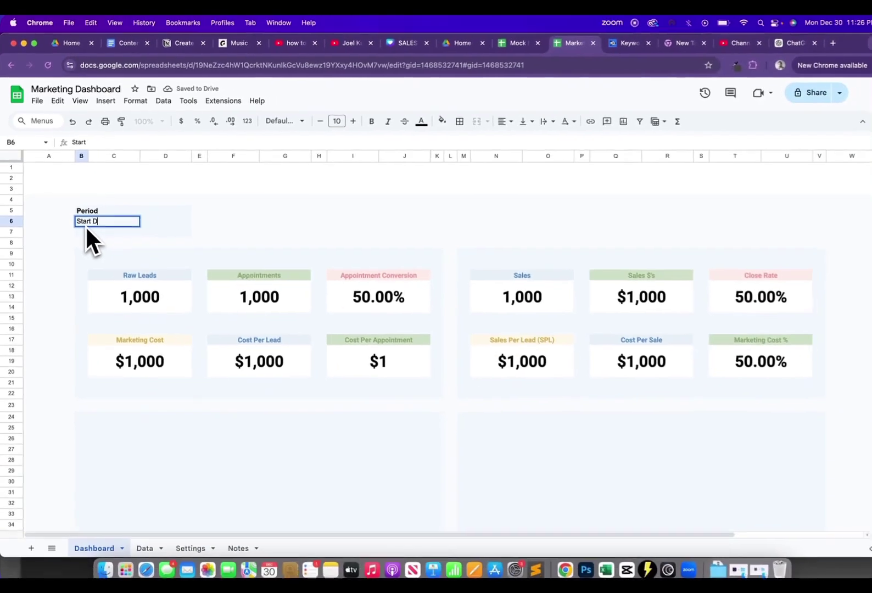
pyautogui.write(':')
pyautogui.press('Return')
pyautogui.write('E')
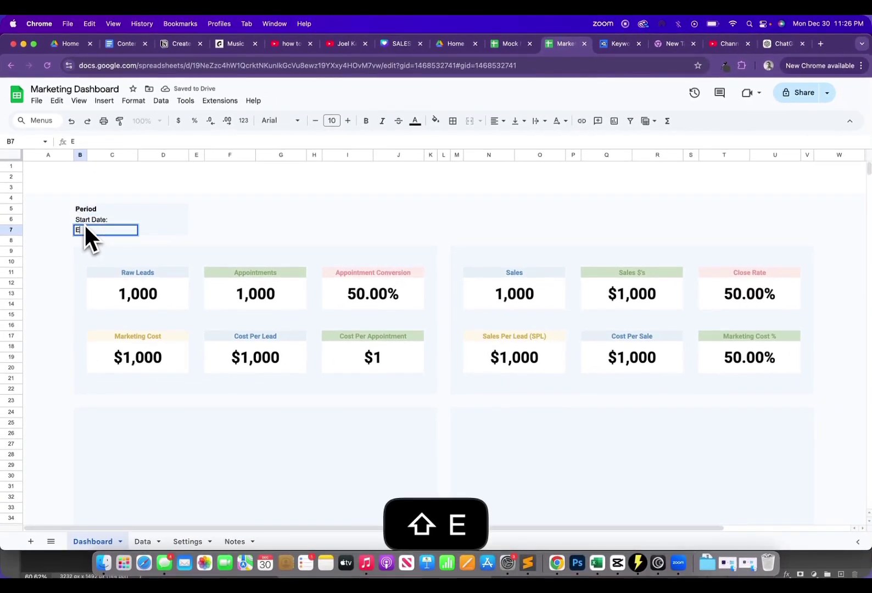
pyautogui.write('nd Date:')
# Make the Start Date and End Date labels in B6:B7 bold
pyautogui.press('Up')
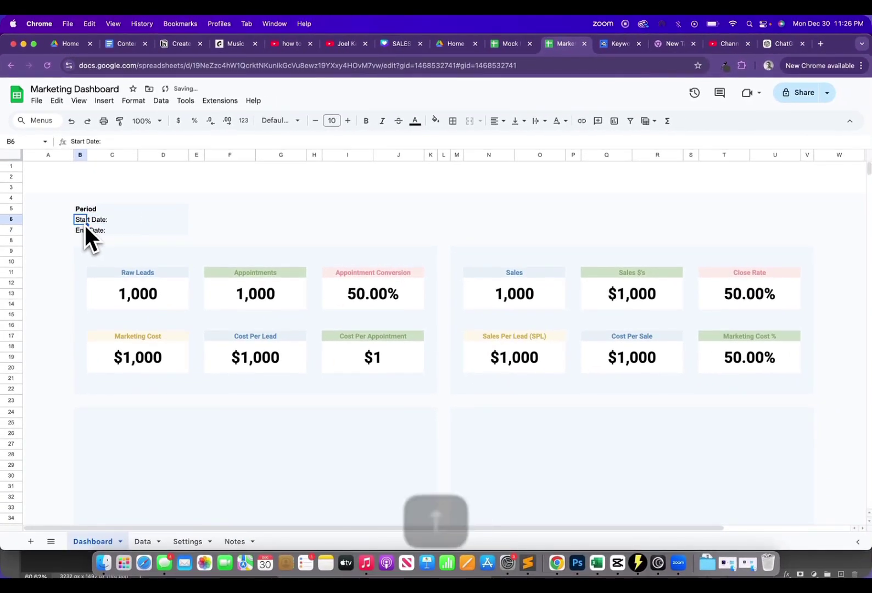
pyautogui.hotkey('shift', 'Down')
pyautogui.press('super+b')
pyautogui.press('Up')
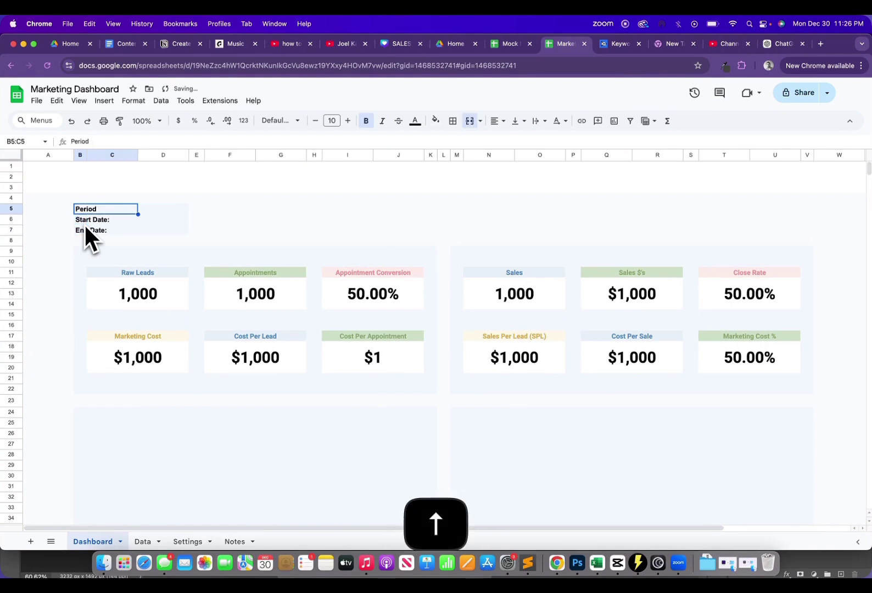
# Select D5 beside the Period label and open the Settings sheet to review the dashboard date options with their start and end dates
pyautogui.press('Right')
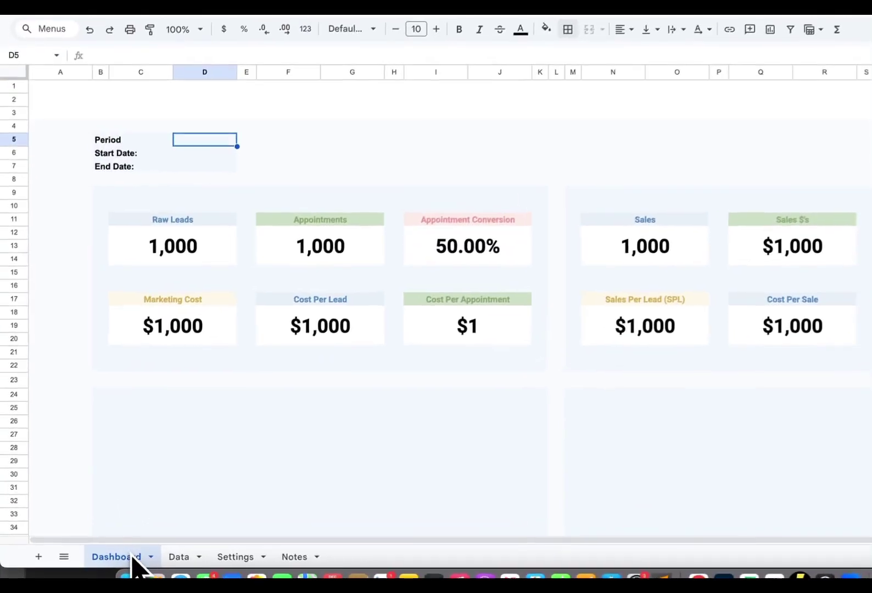
pyautogui.click(240, 558)
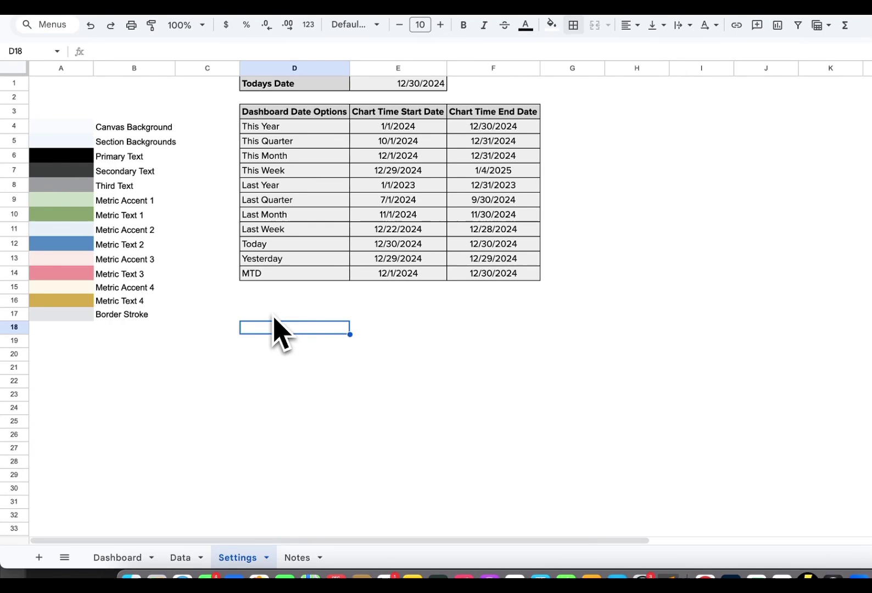
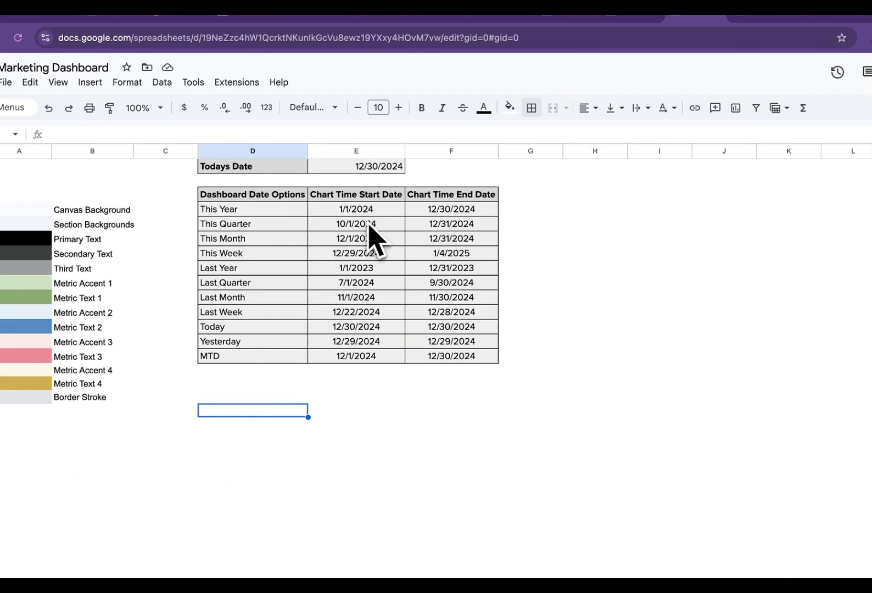
# Examine the formulas behind today's date and the This Year and This Quarter start dates in Settings
pyautogui.click(376, 166)
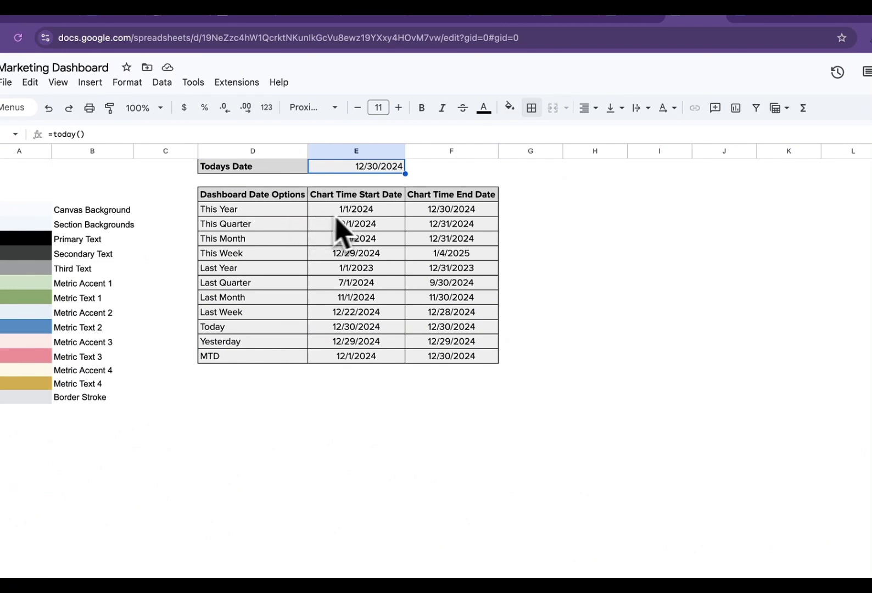
pyautogui.click(366, 215)
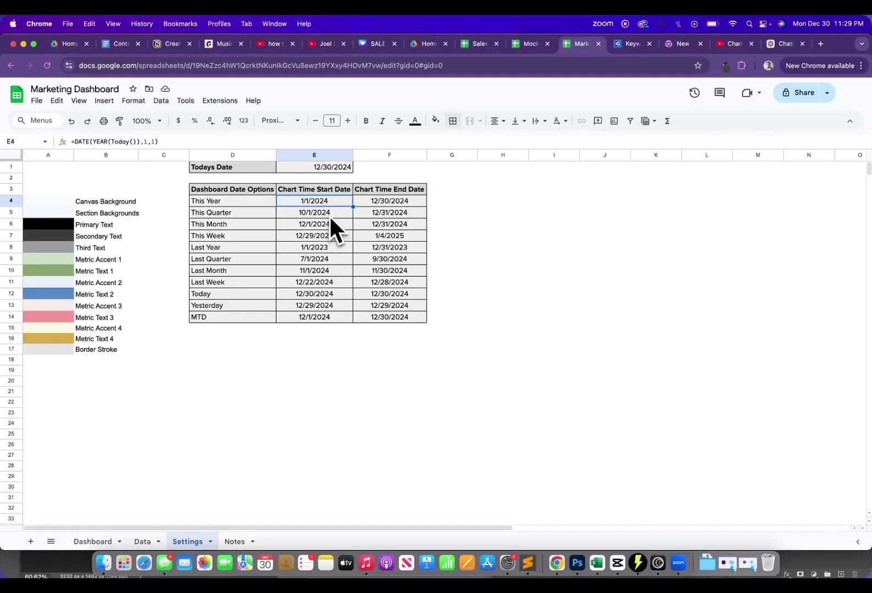
pyautogui.click(330, 216)
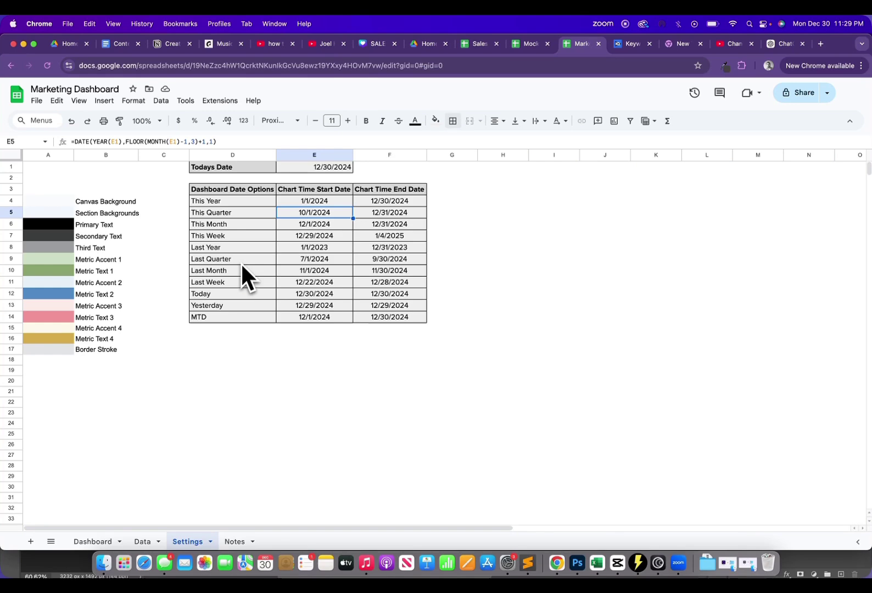
# Add a dropdown from a range to Dashboard cell D5, using Settings!D4:D13 as its source
pyautogui.click(98, 543)
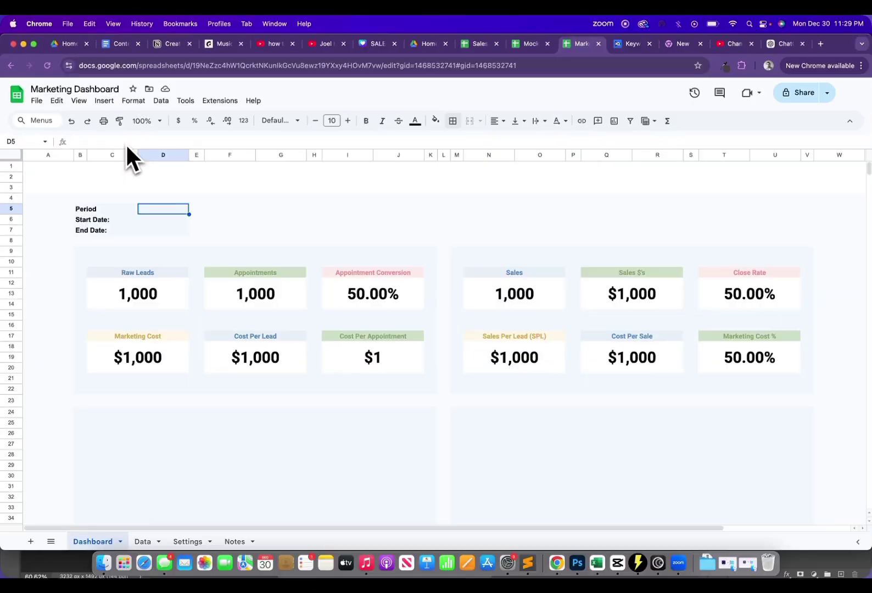
pyautogui.click(105, 103)
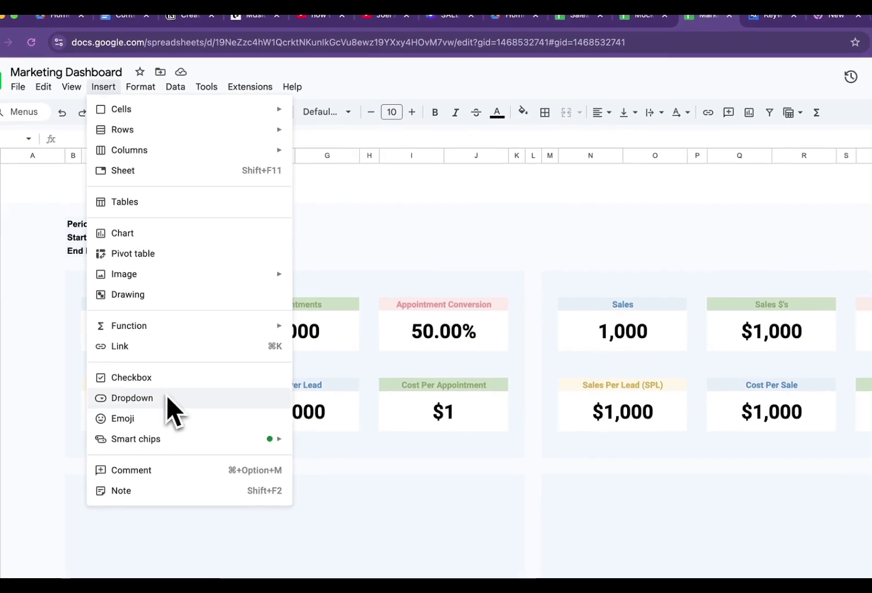
pyautogui.click(155, 345)
pyautogui.click(871, 228)
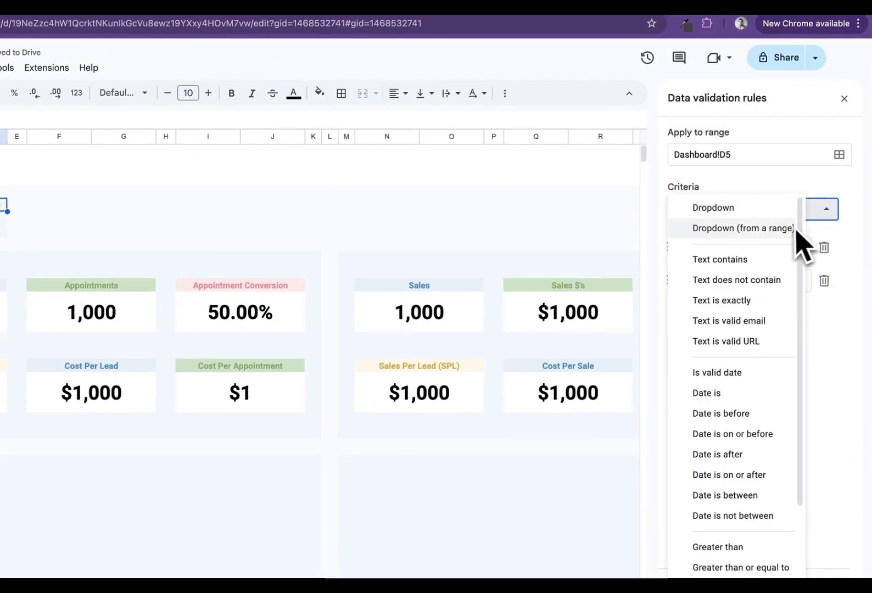
pyautogui.click(790, 230)
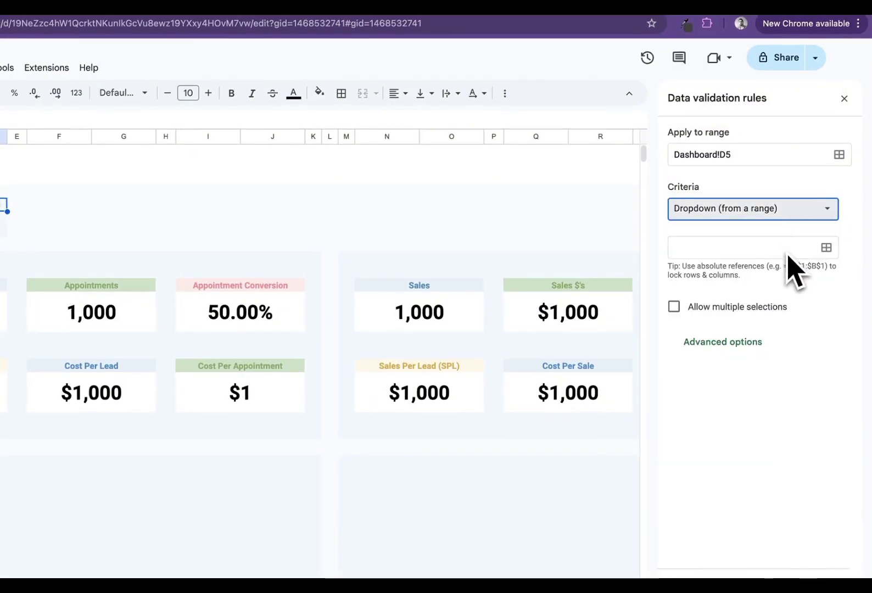
pyautogui.click(827, 255)
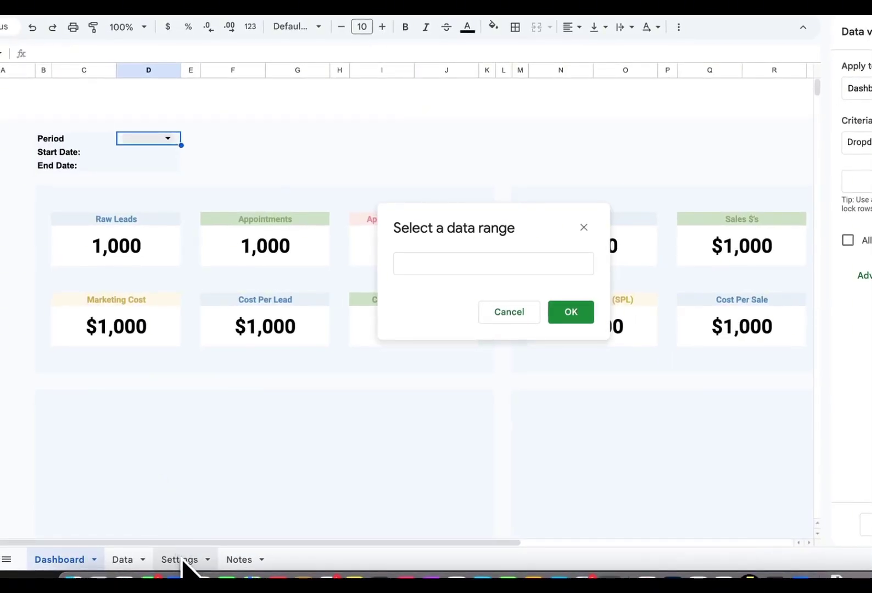
pyautogui.click(183, 560)
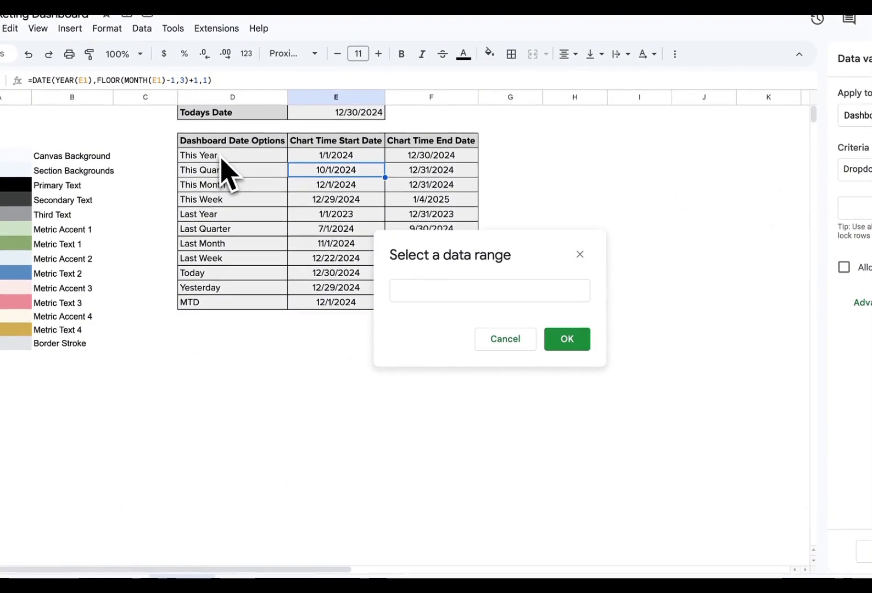
pyautogui.moveTo(221, 159); pyautogui.dragTo(221, 291)
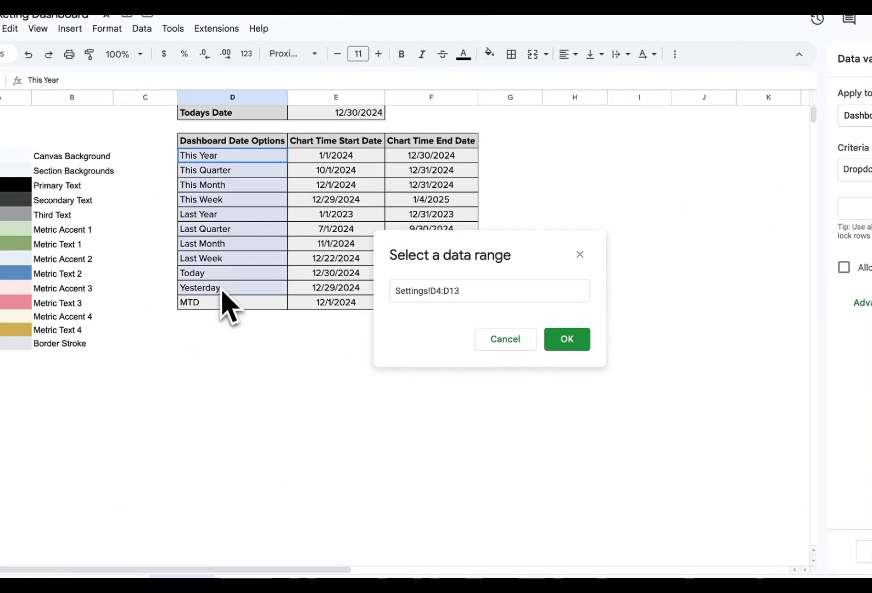
pyautogui.click(567, 338)
# Set the period dropdown's display style to Arrow, save the rule and check its option list on the Dashboard
pyautogui.scroll(-5, 856, 439)
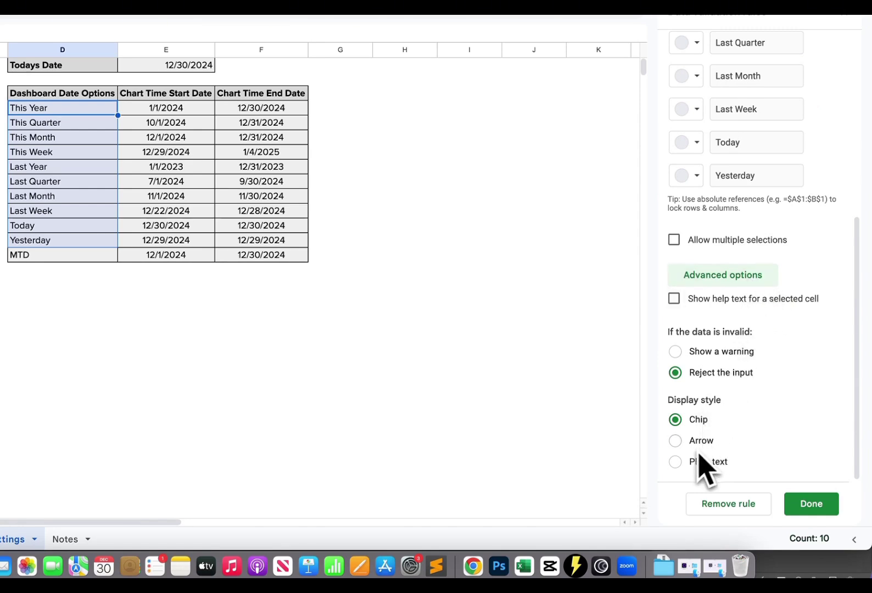
pyautogui.click(677, 443)
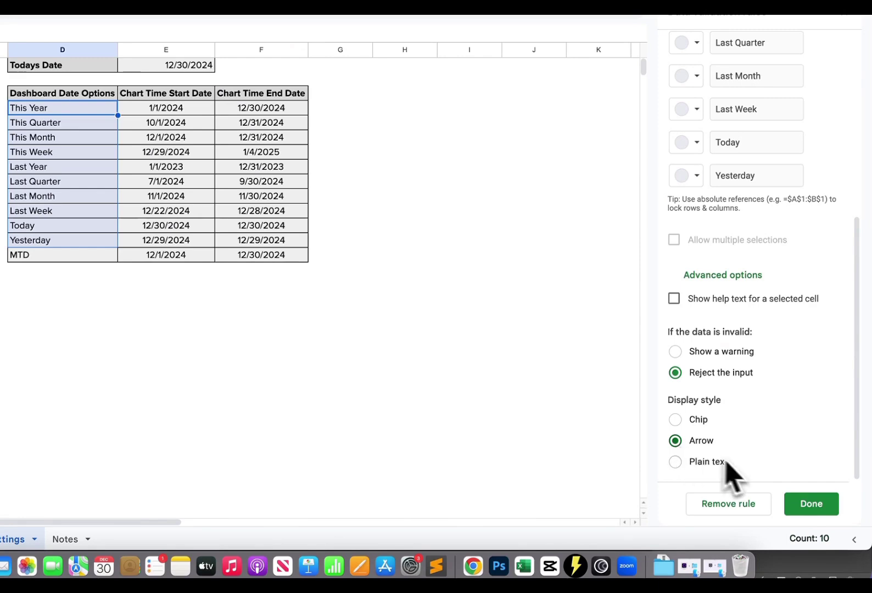
pyautogui.click(817, 505)
pyautogui.click(94, 541)
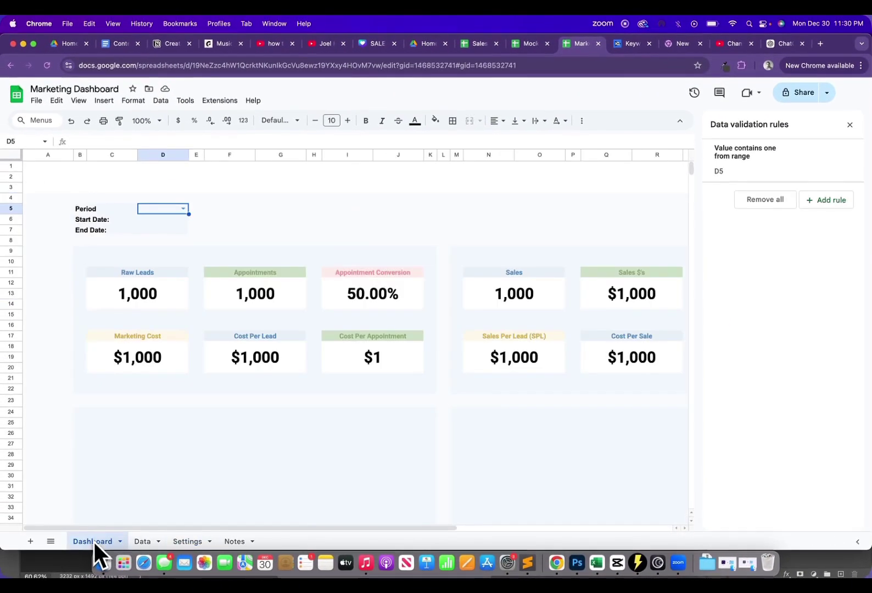
pyautogui.click(184, 210)
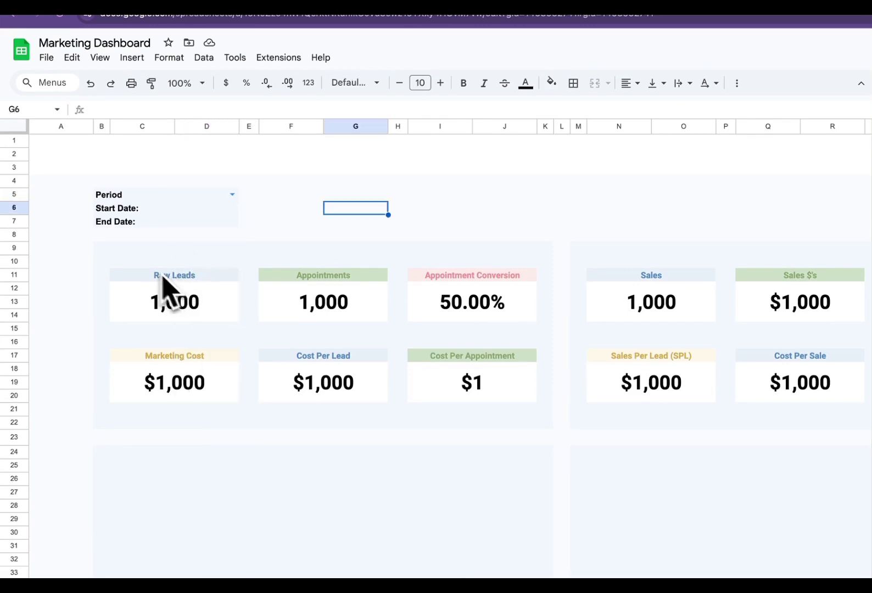
# Copy blank cell E9 into E5:E7 to extend the section background beside the period cells
pyautogui.click(253, 251)
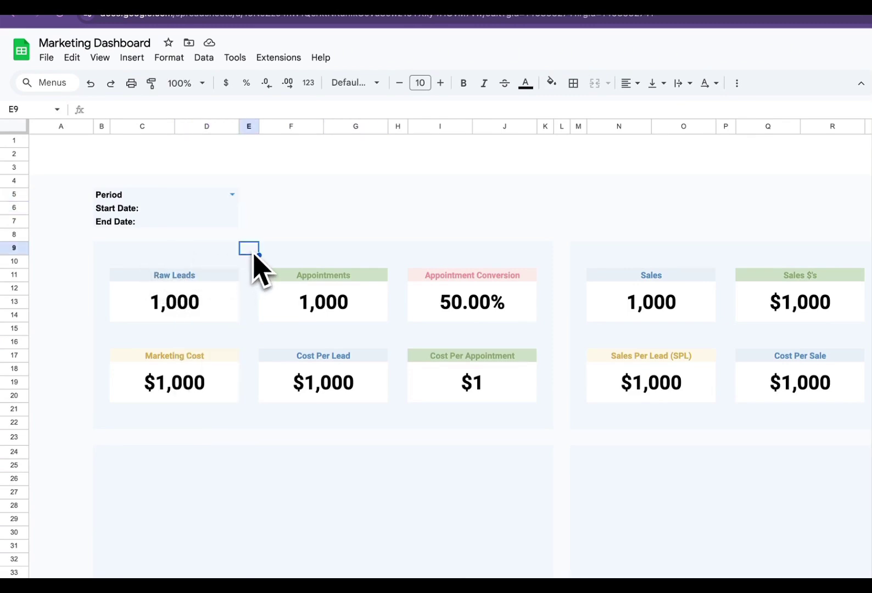
pyautogui.press('super+c')
pyautogui.press('Up')
pyautogui.press('Up')
pyautogui.press('Up')
pyautogui.press('Up')
pyautogui.hotkey('shift', 'Down')
pyautogui.hotkey('shift', 'Down')
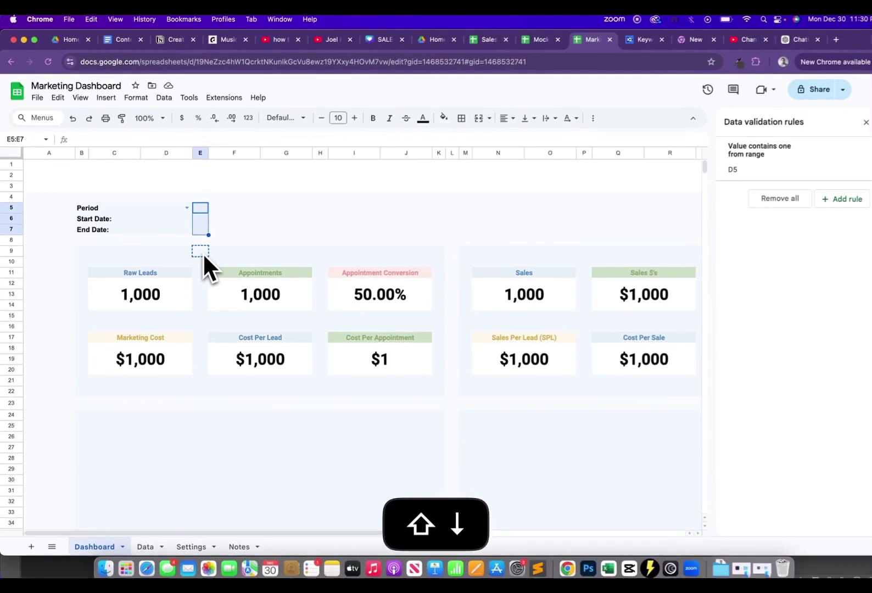
pyautogui.press('super+v')
# Merge cells D5:E7 horizontally so each period row has one wide value cell
pyautogui.press('Left')
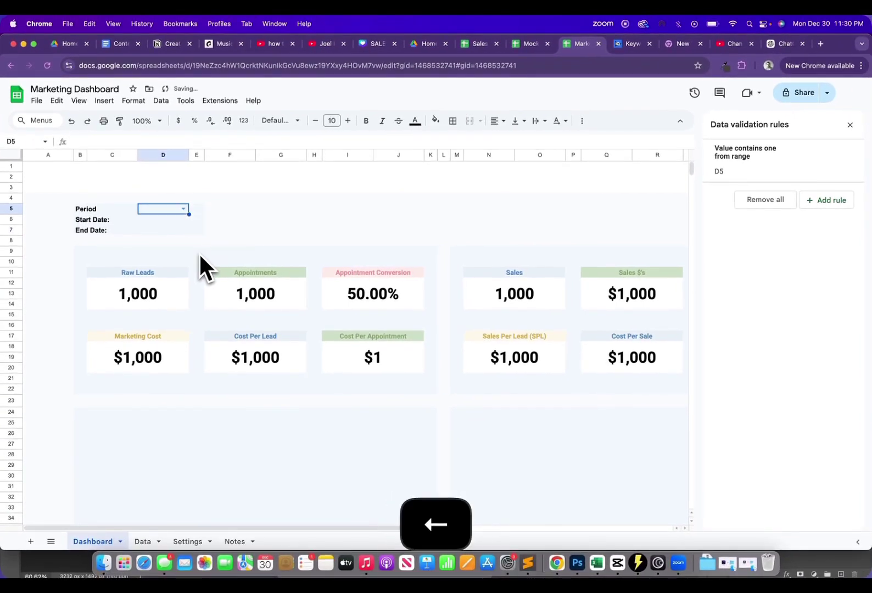
pyautogui.hotkey('shift', 'Right')
pyautogui.hotkey('shift', 'Down')
pyautogui.hotkey('shift', 'Down')
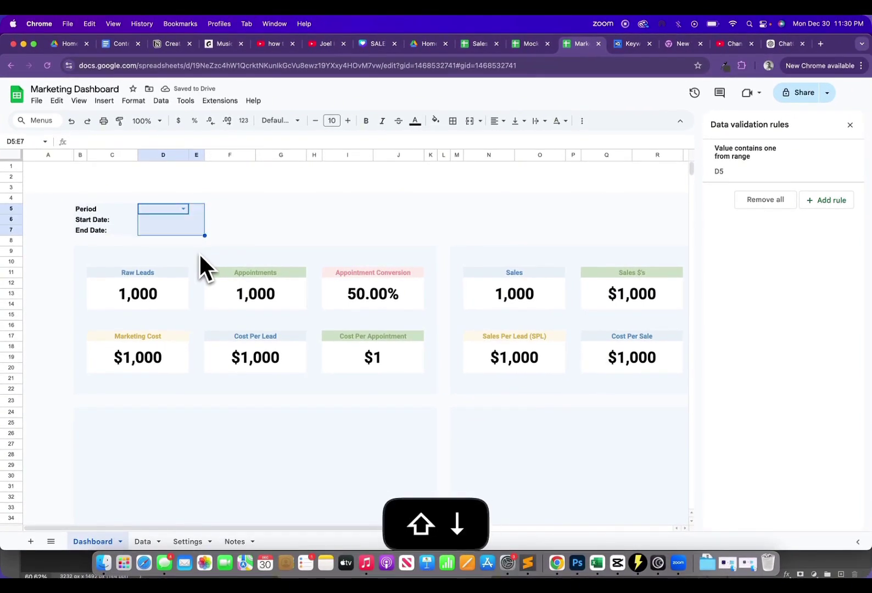
pyautogui.click(133, 100)
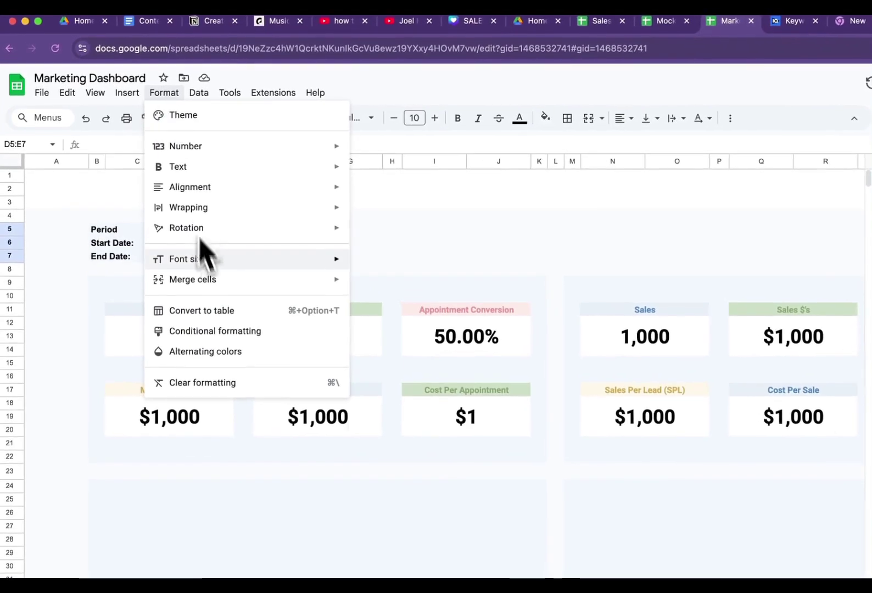
pyautogui.click(258, 217)
pyautogui.click(249, 231)
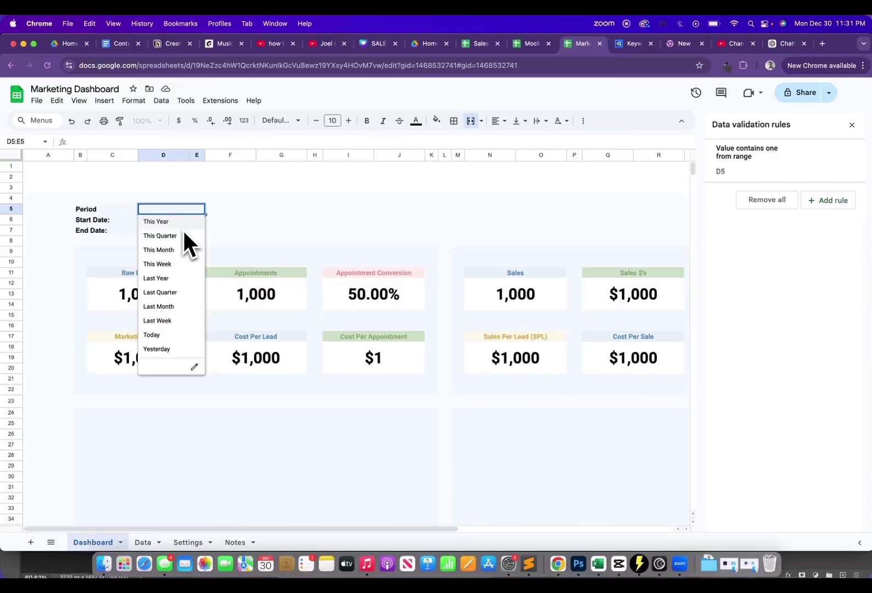
# Choose This Year in the Period dropdown
pyautogui.click(118, 222)
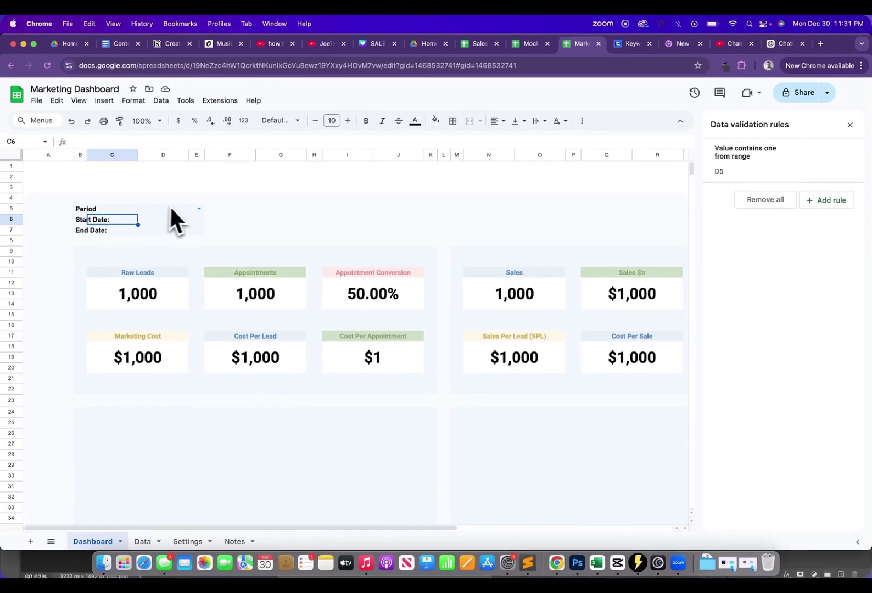
pyautogui.click(199, 209)
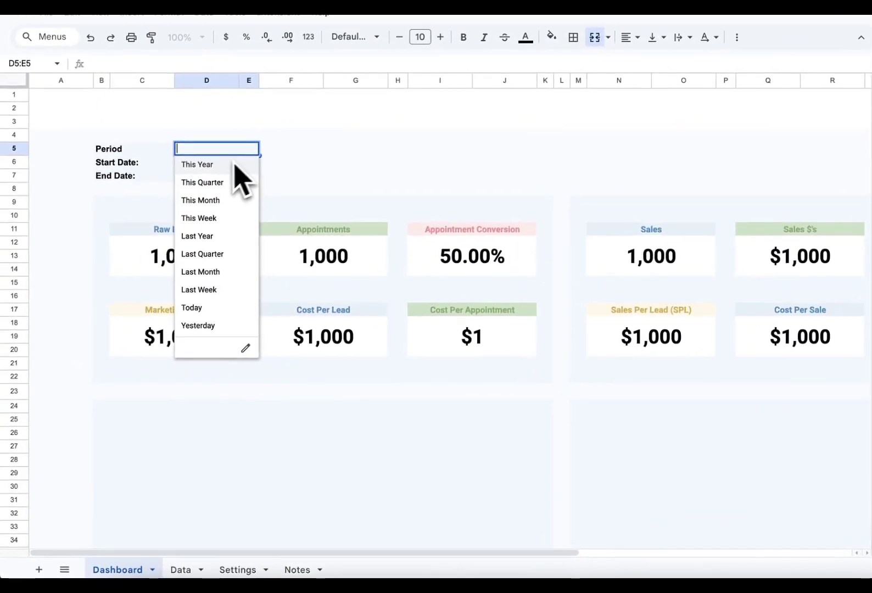
pyautogui.click(214, 169)
# Enter =vlookup(D5,Settings!D:E,2,false) in the cell beside Start Date to return the selected period's start date
pyautogui.click(202, 163)
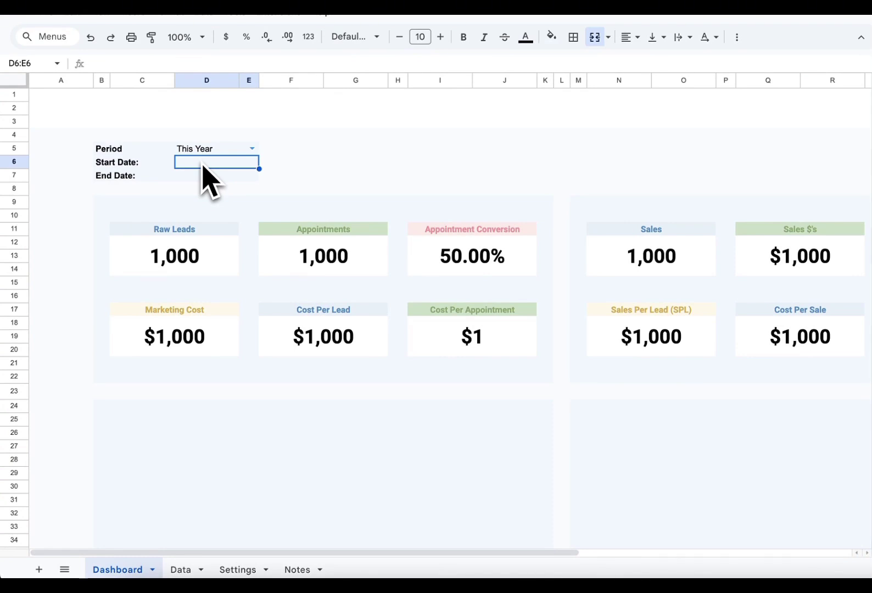
pyautogui.write('=')
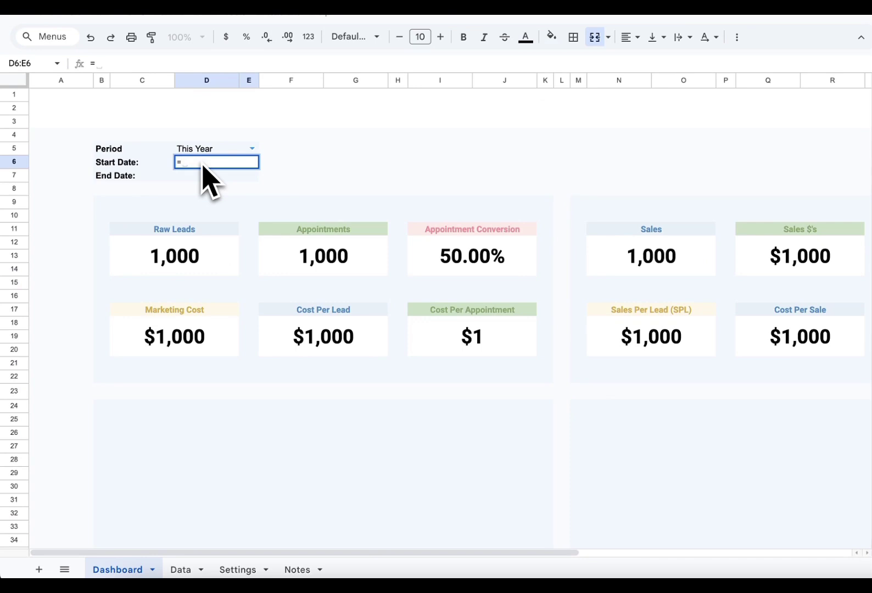
pyautogui.write('vlookup(')
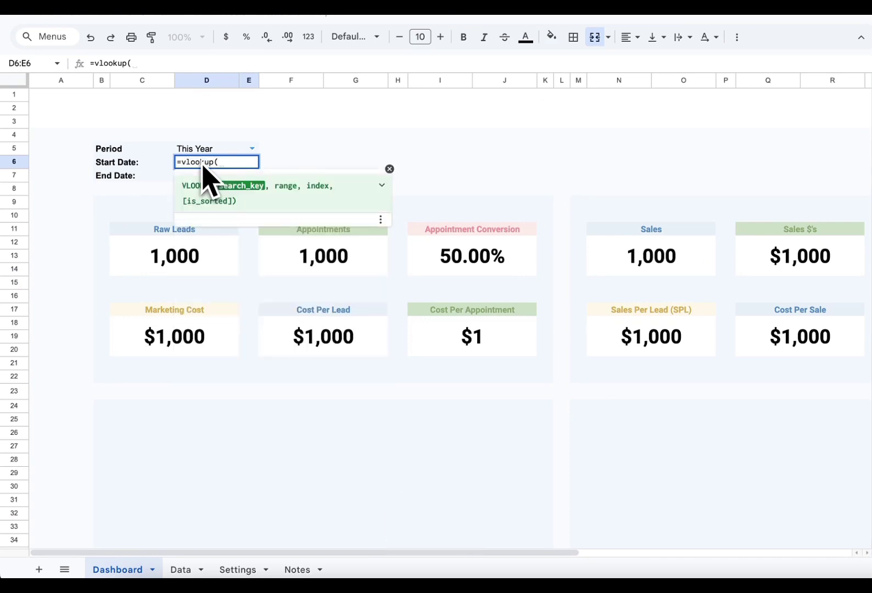
pyautogui.press('Up')
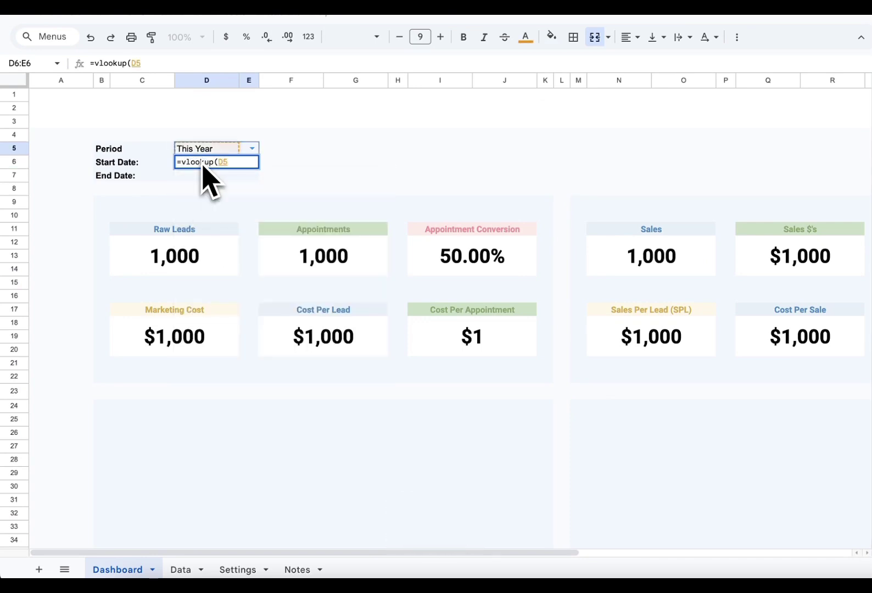
pyautogui.write(',')
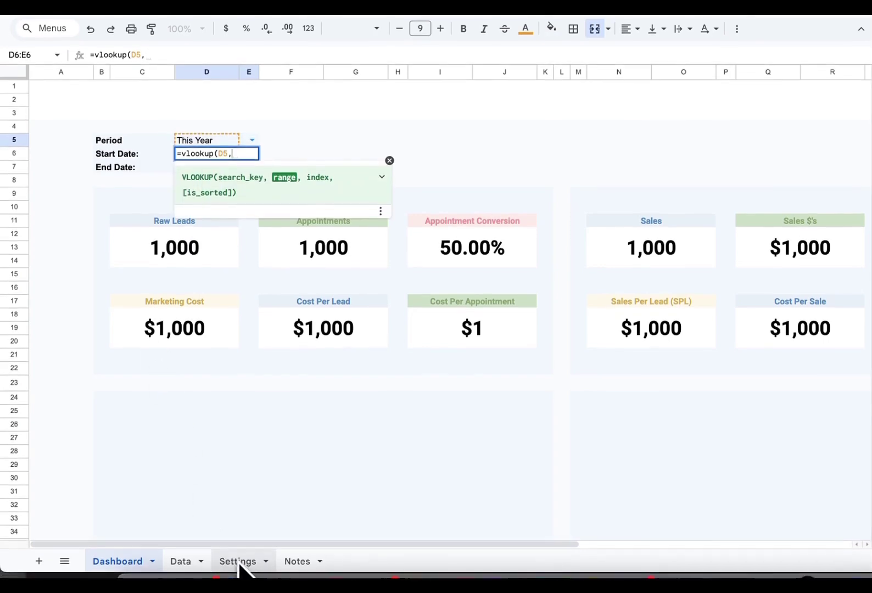
pyautogui.click(243, 569)
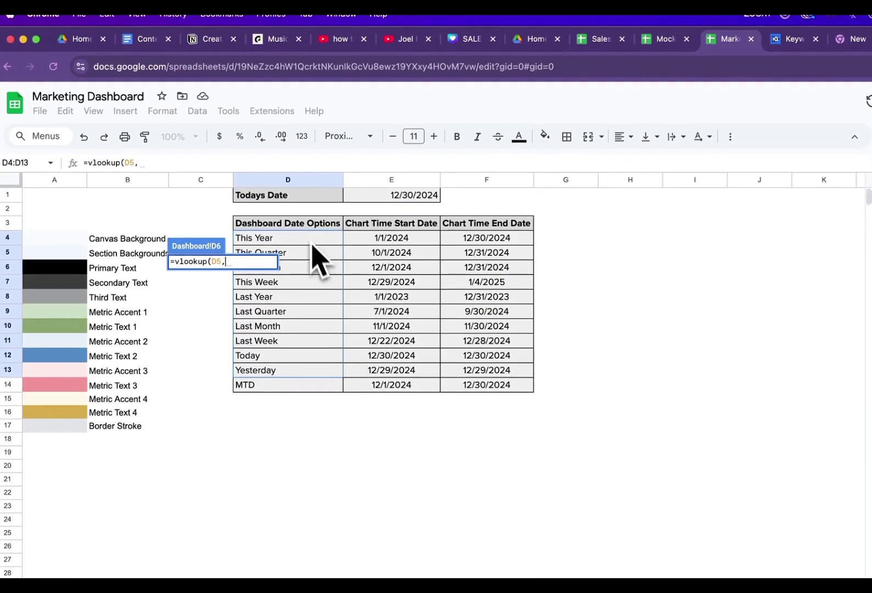
pyautogui.click(305, 183)
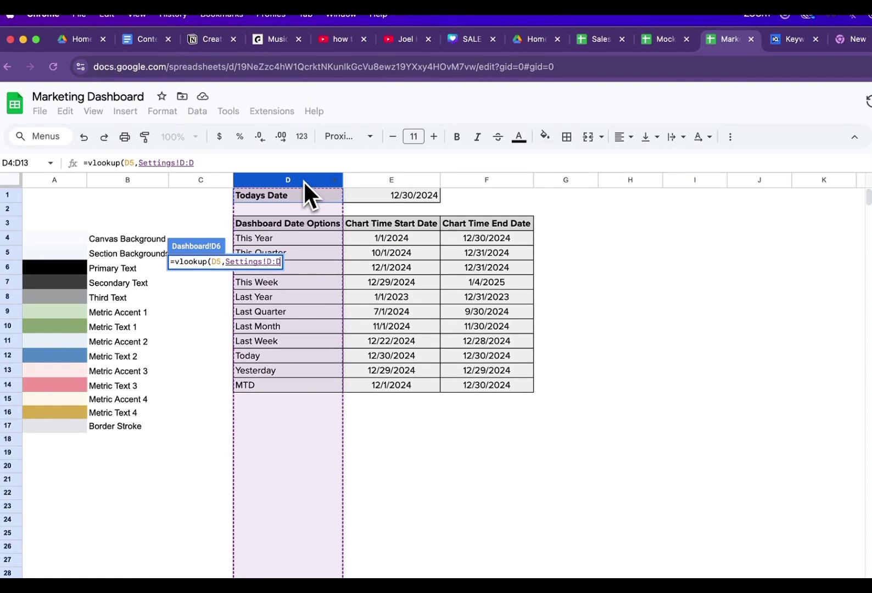
pyautogui.moveTo(304, 181); pyautogui.dragTo(364, 194)
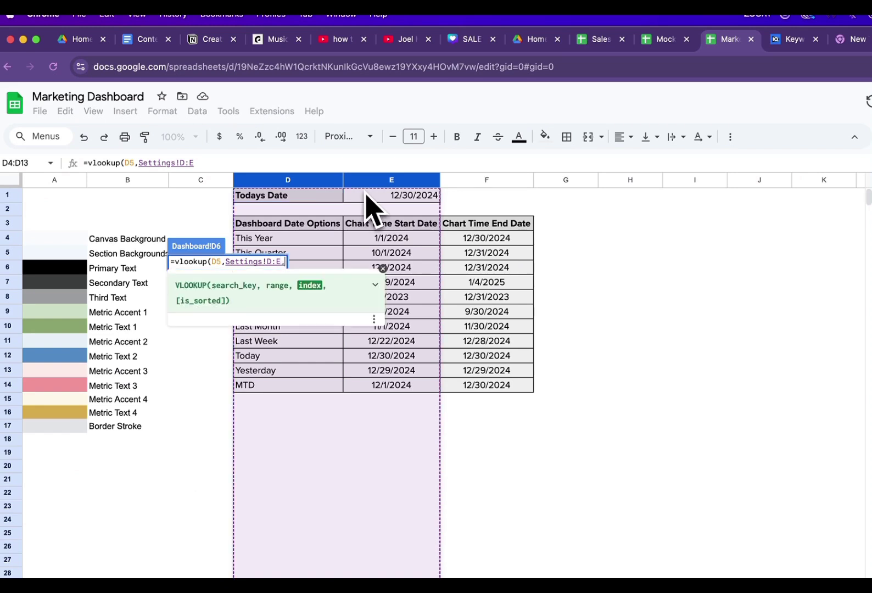
pyautogui.write(',2')
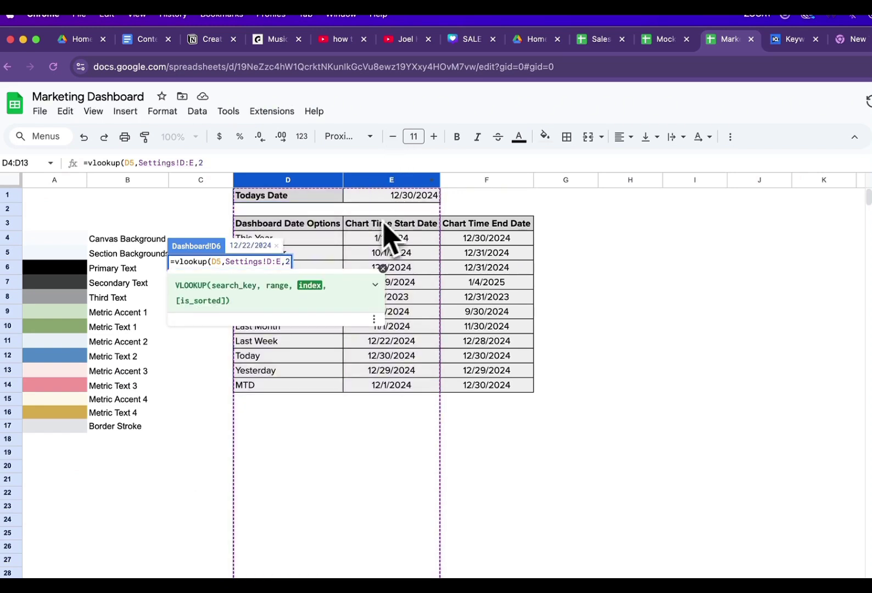
pyautogui.write(',false)')
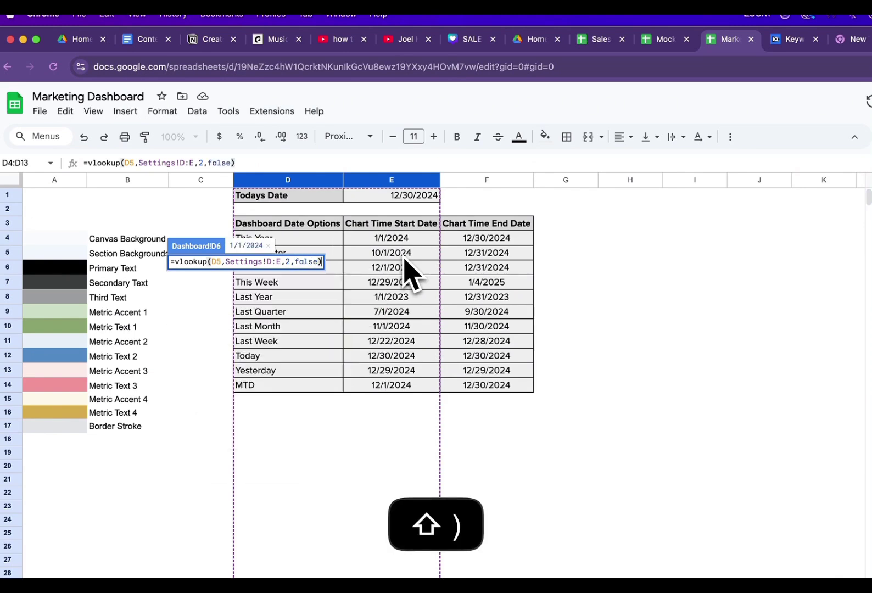
pyautogui.press('Return')
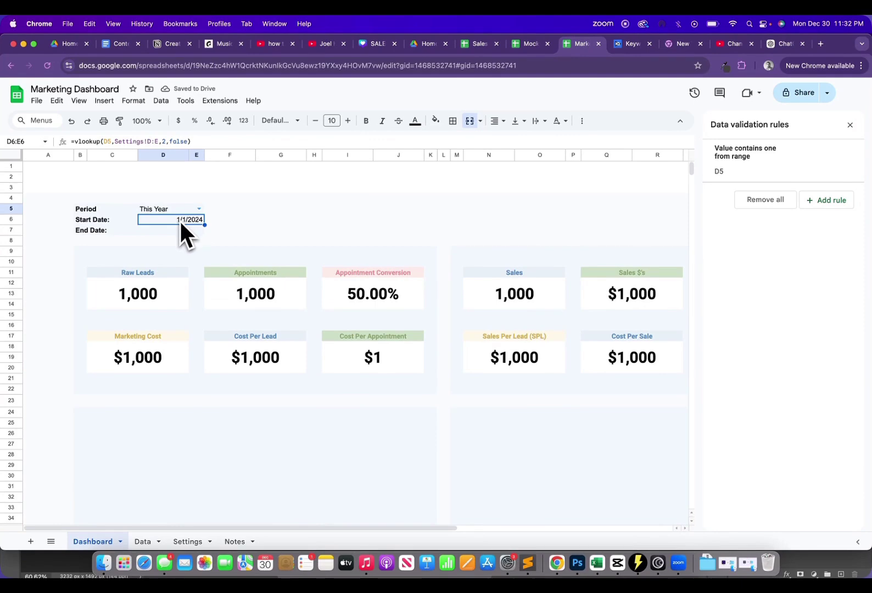
# Left-align the start date in D6
pyautogui.click(501, 121)
pyautogui.click(499, 144)
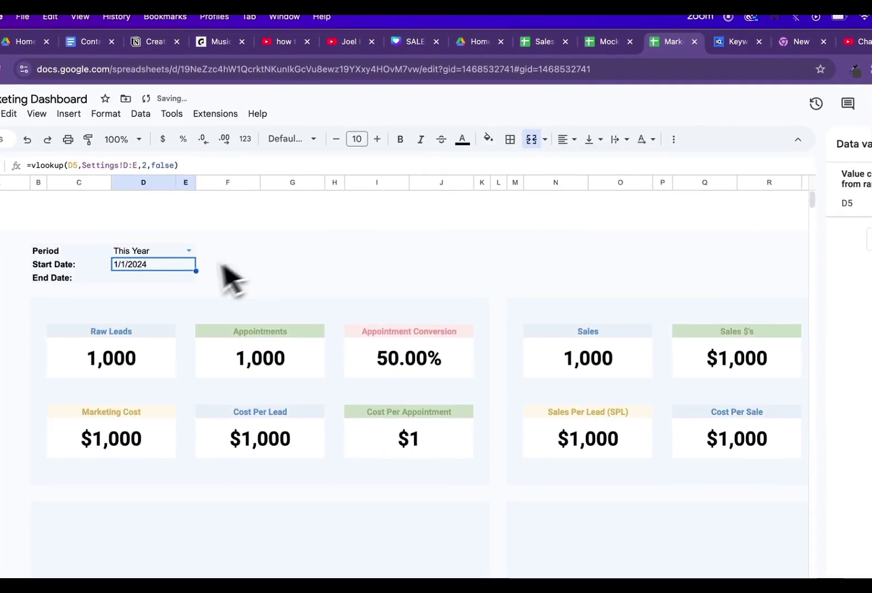
# Enter =vlookup(D5,Settings!D:F,3,false) in D7 so the End Date is looked up from the selected period
pyautogui.click(143, 278)
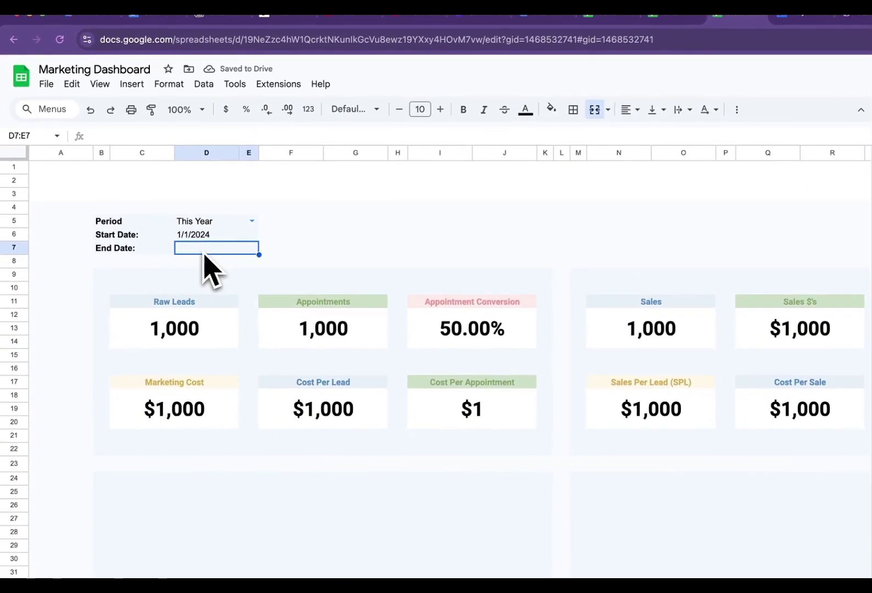
pyautogui.write('=v1')
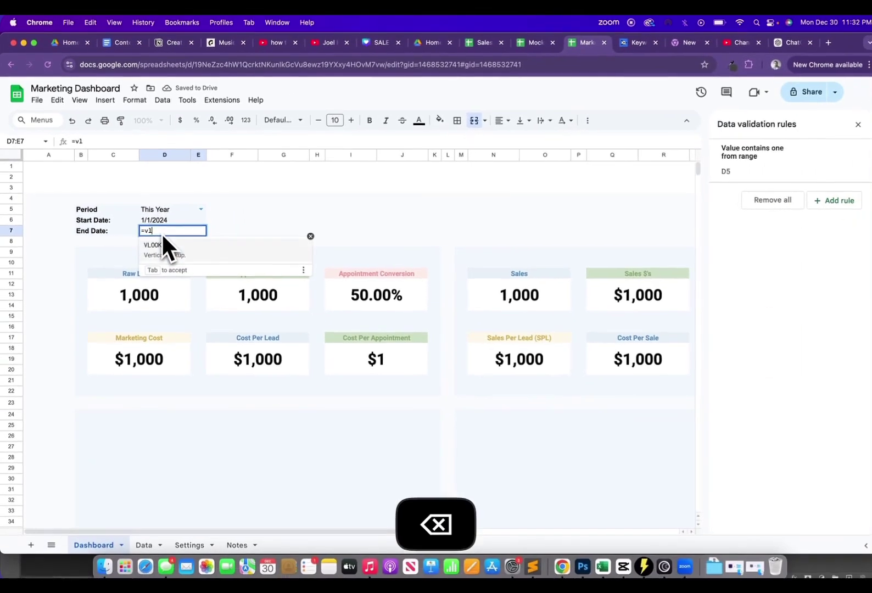
pyautogui.write('ookup(')
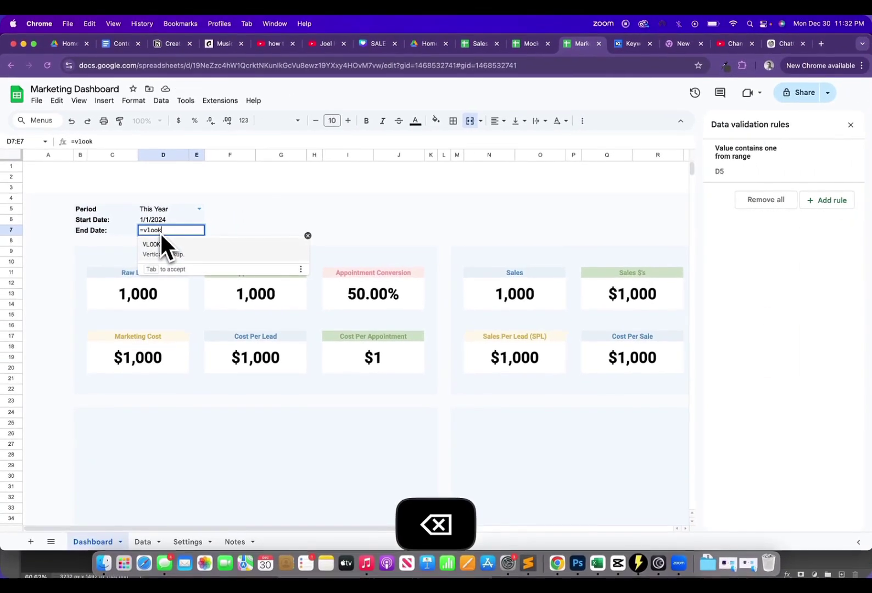
pyautogui.press('Up')
pyautogui.press('Up')
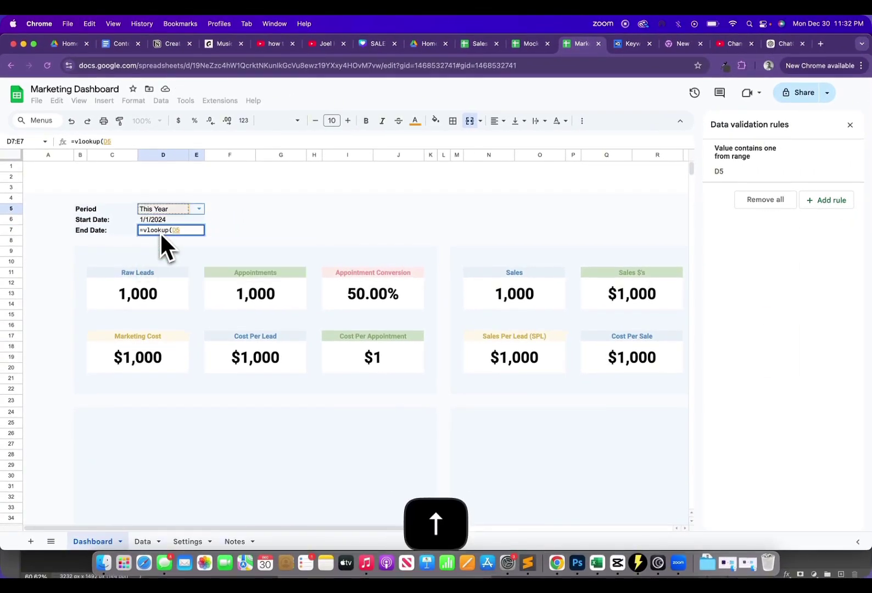
pyautogui.write(',')
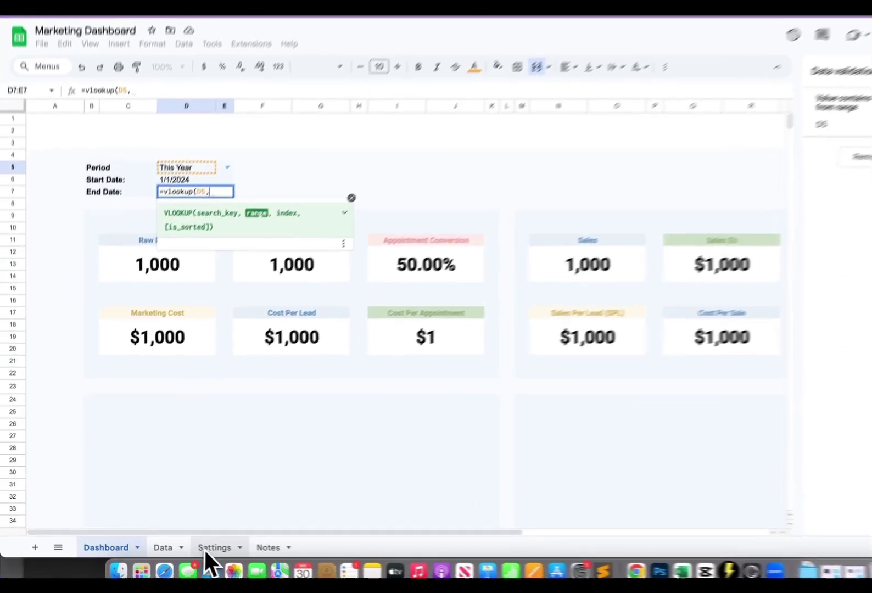
pyautogui.click(188, 541)
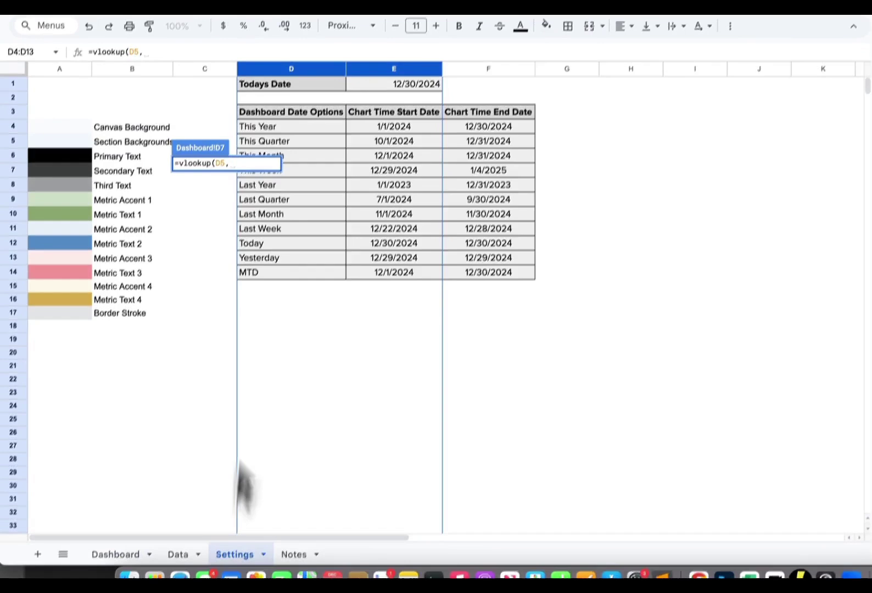
pyautogui.moveTo(297, 68); pyautogui.dragTo(483, 85)
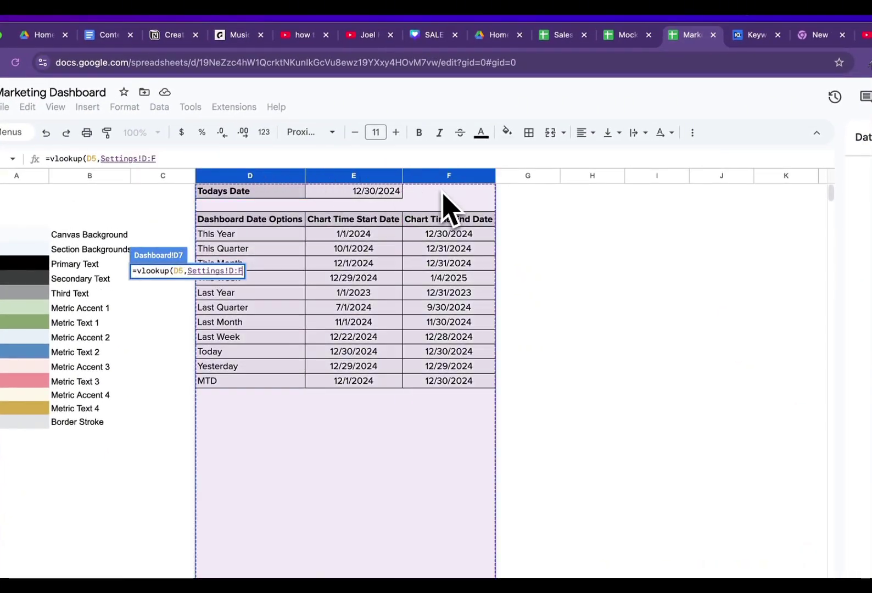
pyautogui.write(',3')
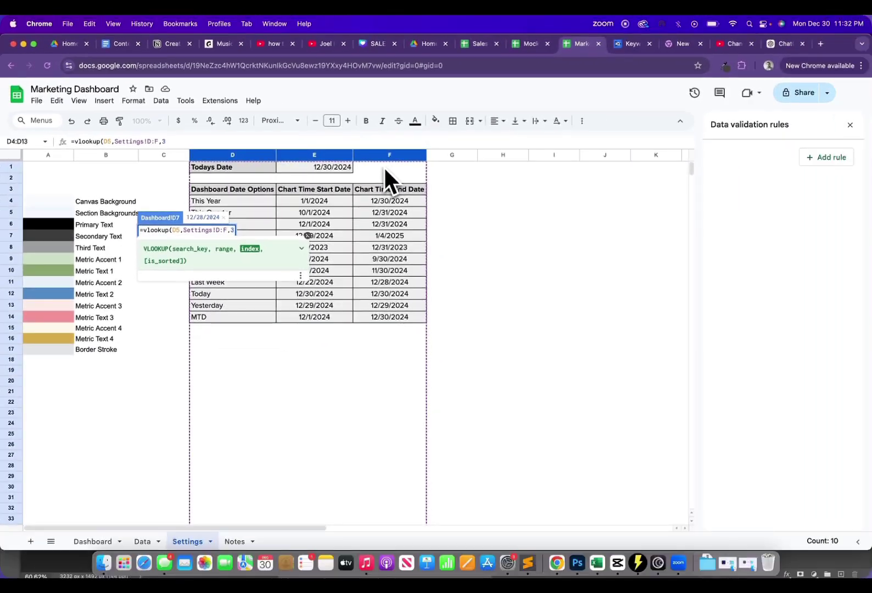
pyautogui.write(',false')
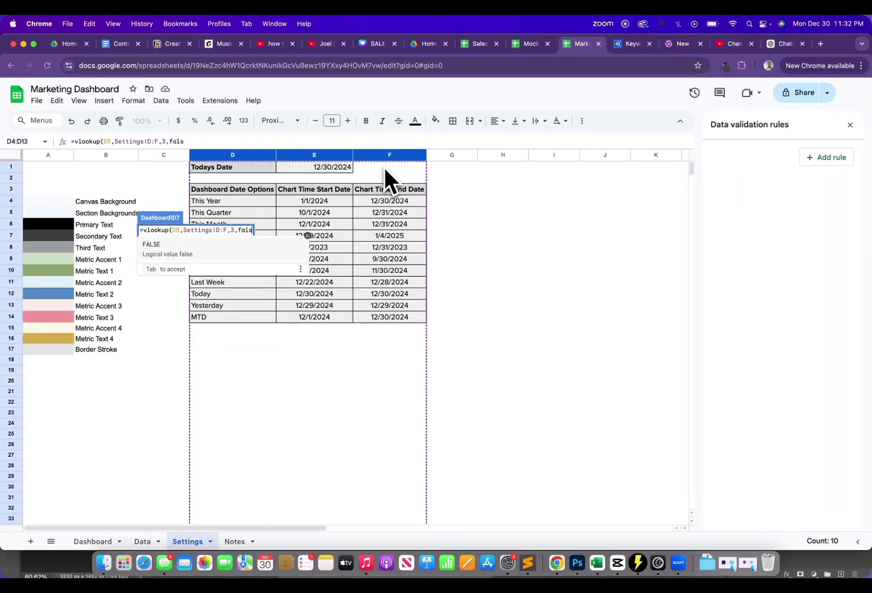
pyautogui.write(')')
pyautogui.press('Return')
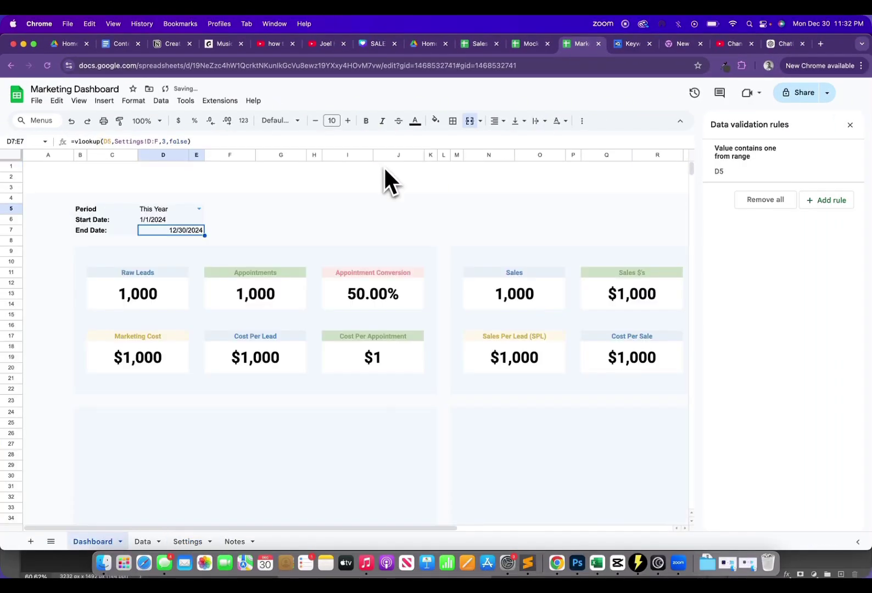
# Left-align the end date in D7 and close the data validation rules
pyautogui.click(495, 120)
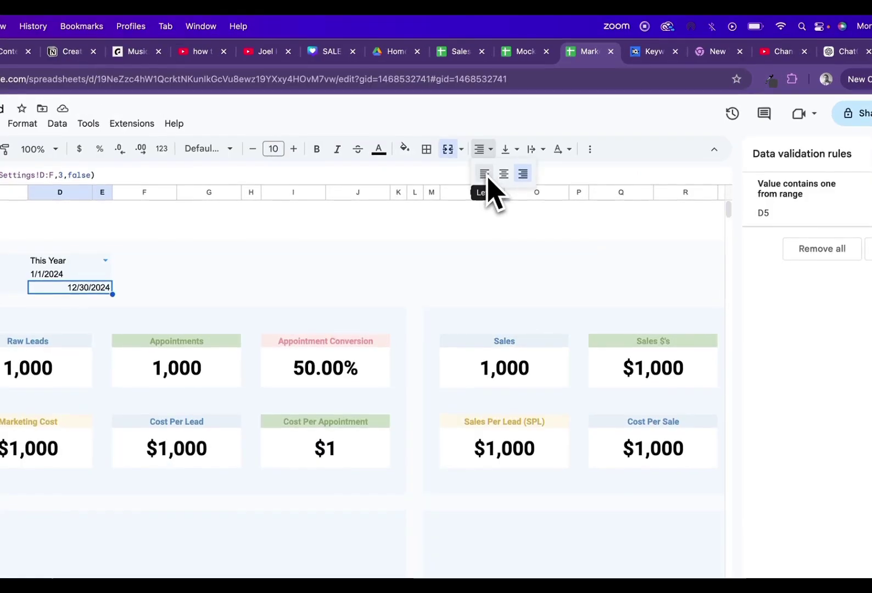
pyautogui.click(484, 174)
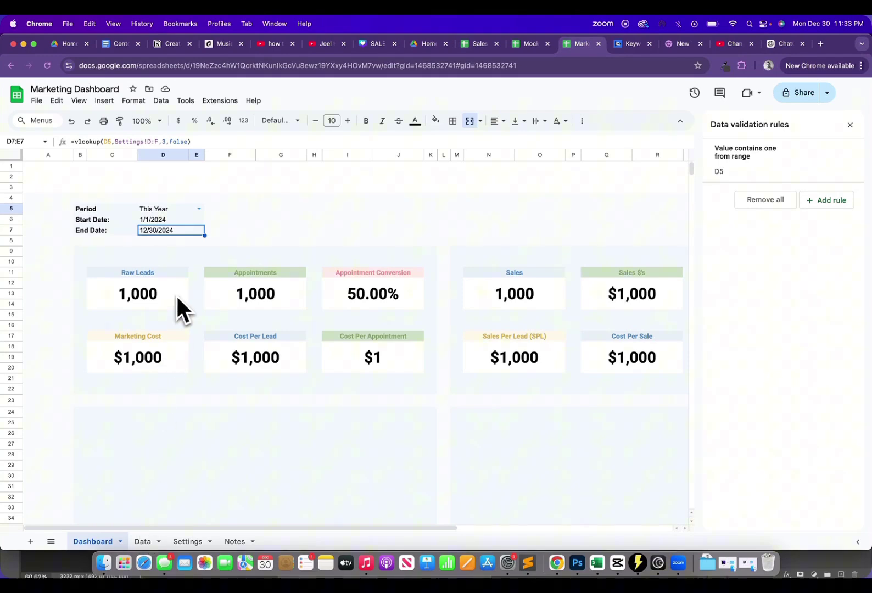
pyautogui.click(850, 125)
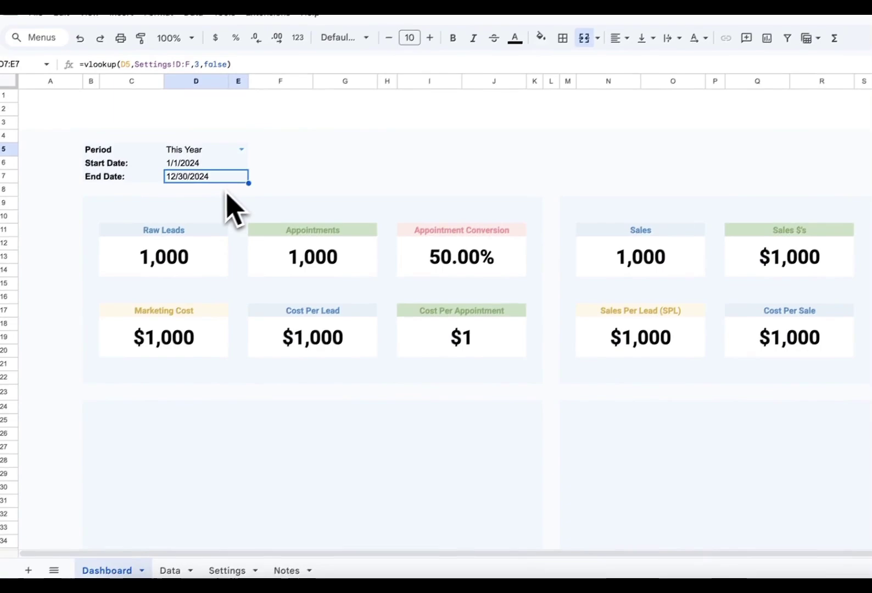
# On the Data sheet, insert a column before Customer Name and give it the header Date
pyautogui.click(186, 560)
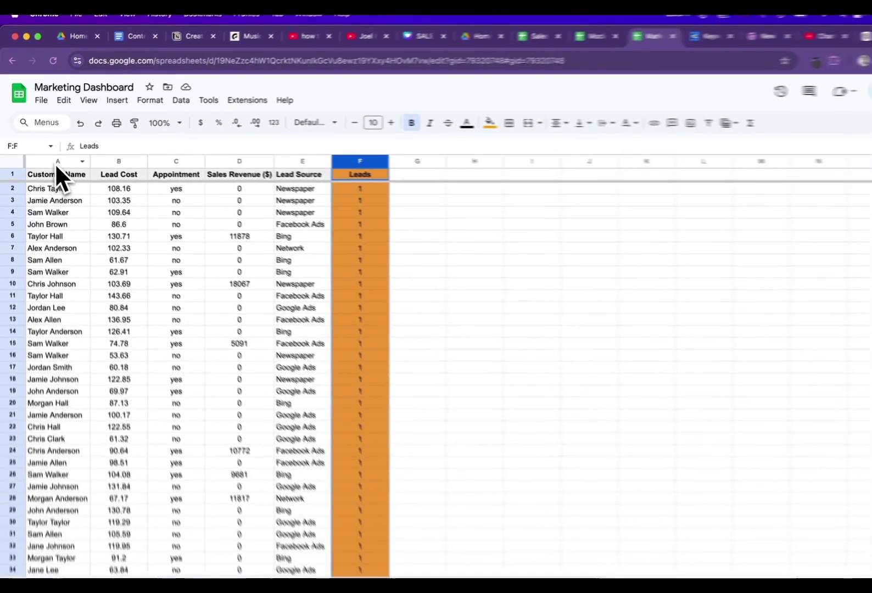
pyautogui.click(52, 155)
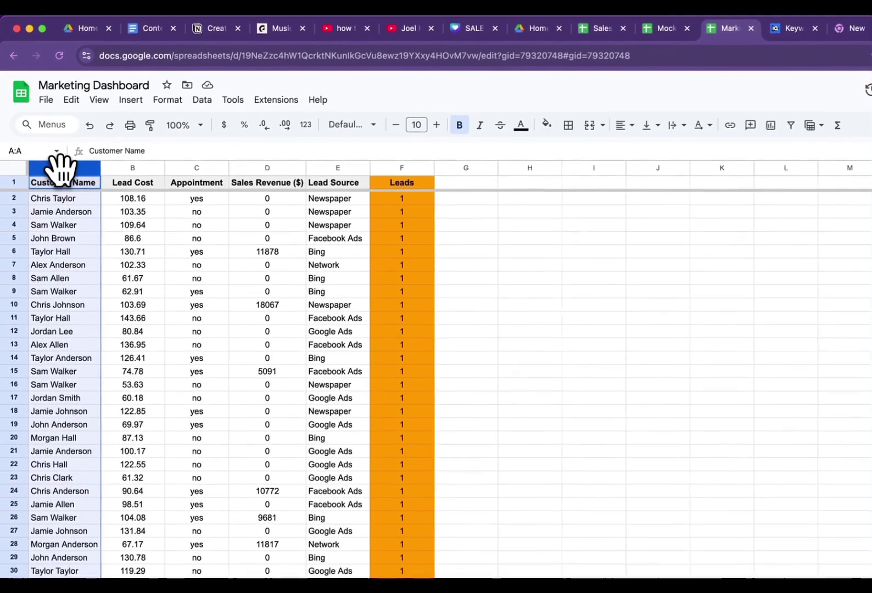
pyautogui.rightClick(62, 174)
pyautogui.click(163, 283)
pyautogui.click(128, 212)
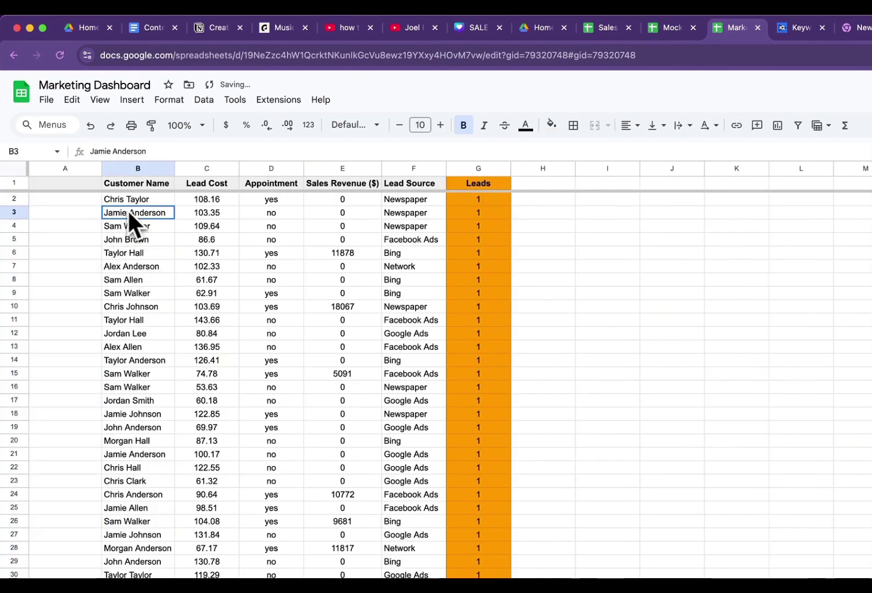
pyautogui.click(72, 187)
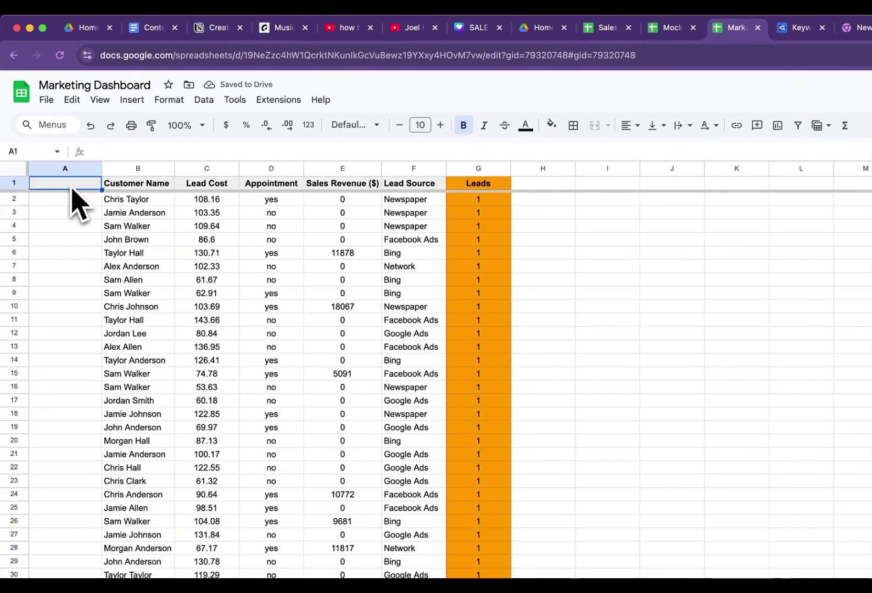
pyautogui.write('Date')
pyautogui.press('Return')
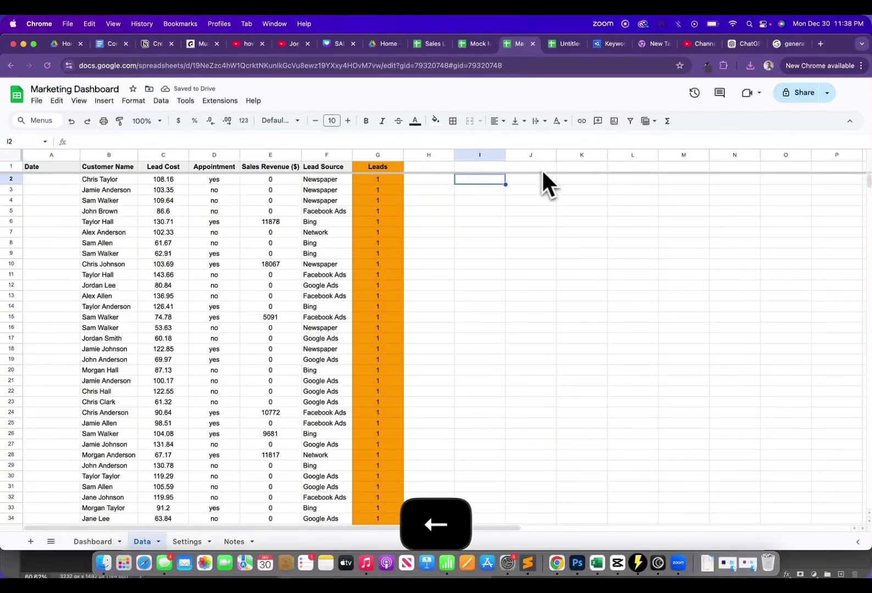
# Fill the Date column with 2024 lead dates from A2 to A1001 and left-align them
pyautogui.press('Left')
pyautogui.press('Left')
pyautogui.press('Left')
pyautogui.press('Left')
pyautogui.press('Left')
pyautogui.press('Left')
pyautogui.press('Left')
pyautogui.press('Left')
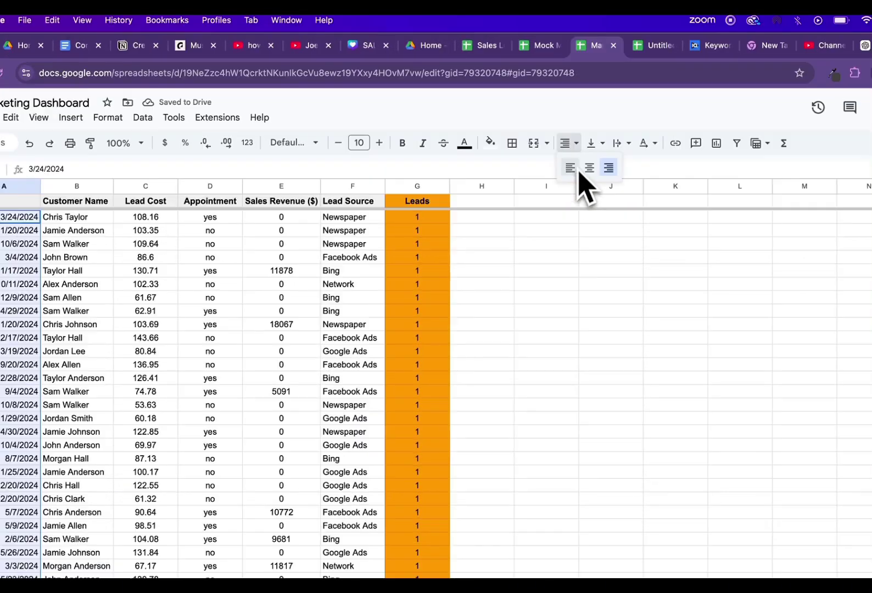
pyautogui.click(500, 142)
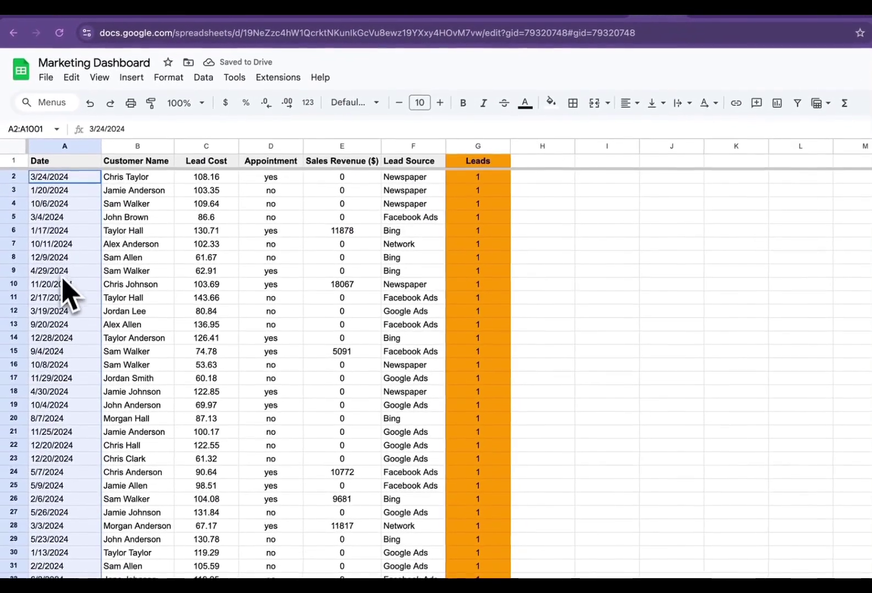
# Check the Date column down to its last entry and back up to its first row
pyautogui.click(4, 350)
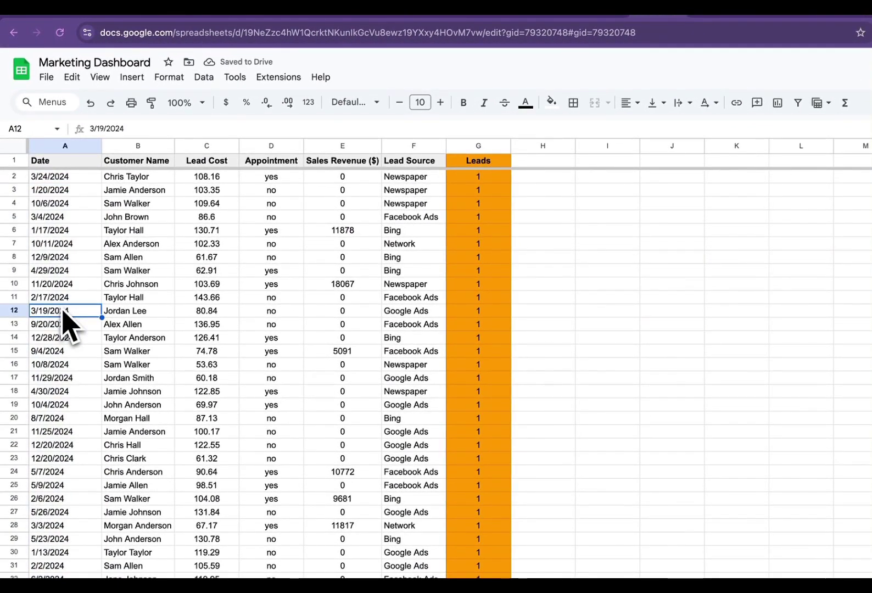
pyautogui.press('super+Down')
pyautogui.press('Up')
pyautogui.press('super+Up')
pyautogui.press('Down')
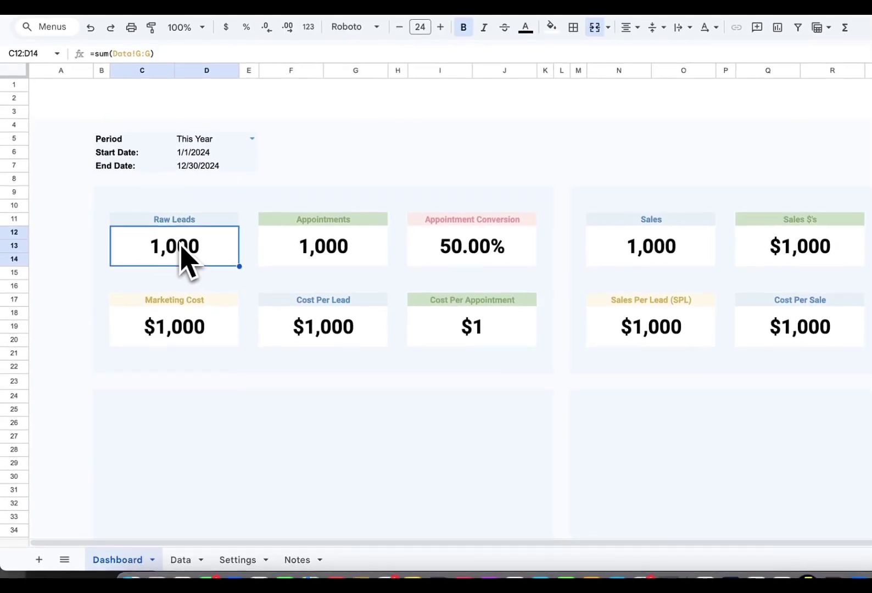
# Replace the dashboard's Raw Leads formula with a SUMIFS that uses the Leads column, Data!G:G, as its sum range
pyautogui.press('BackSpace')
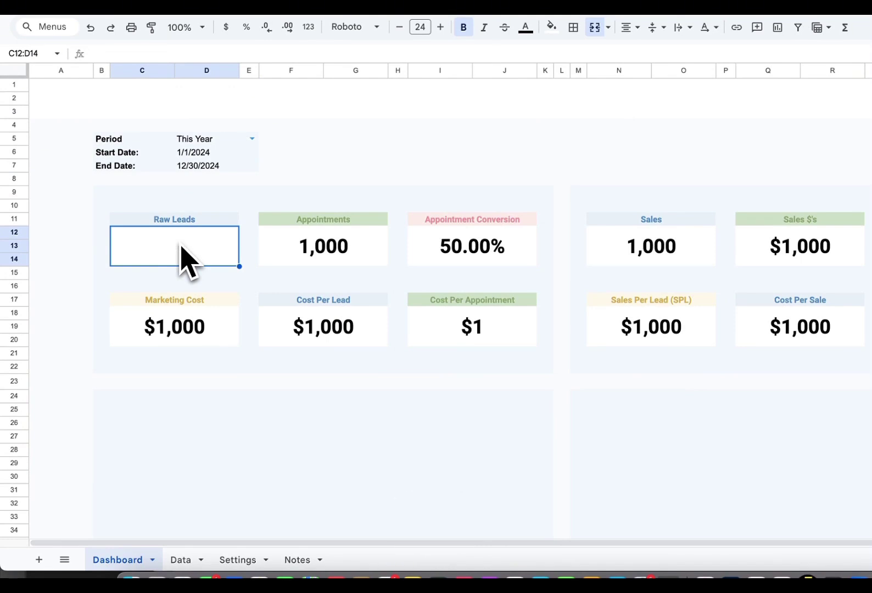
pyautogui.write('=sumifs')
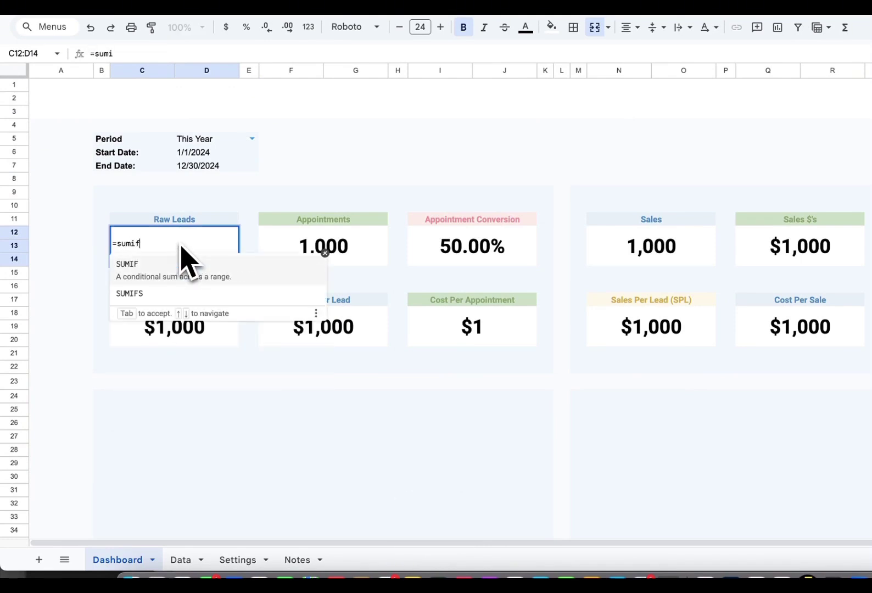
pyautogui.write('(')
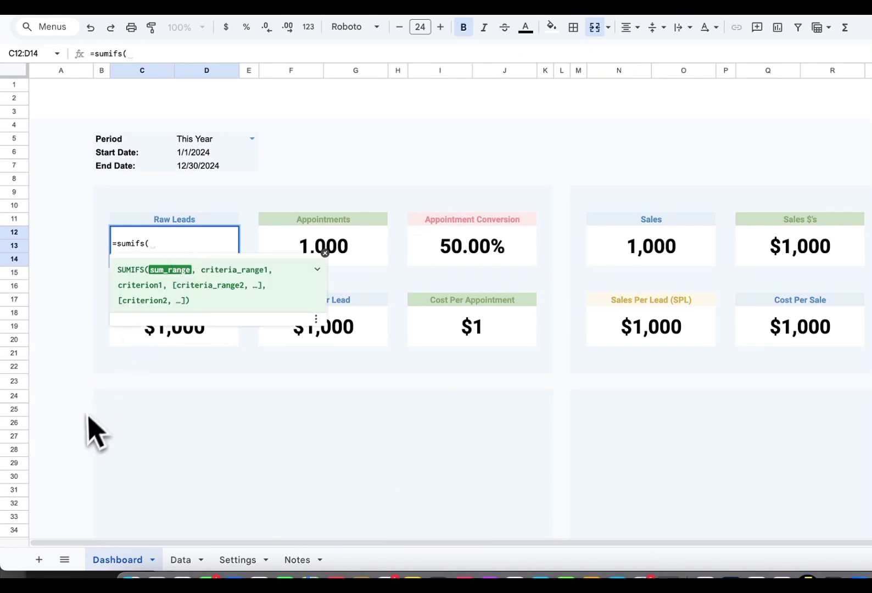
pyautogui.click(181, 559)
pyautogui.click(478, 71)
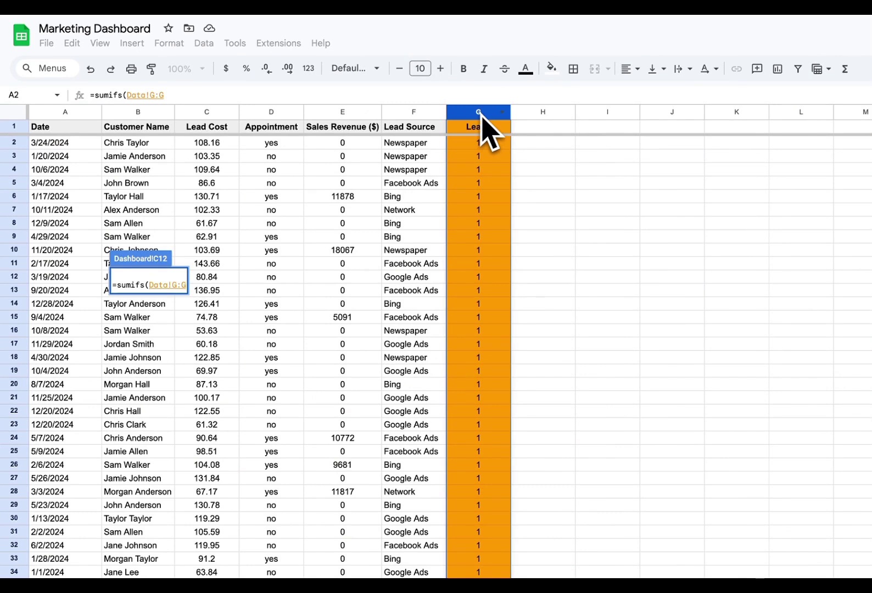
pyautogui.write(',')
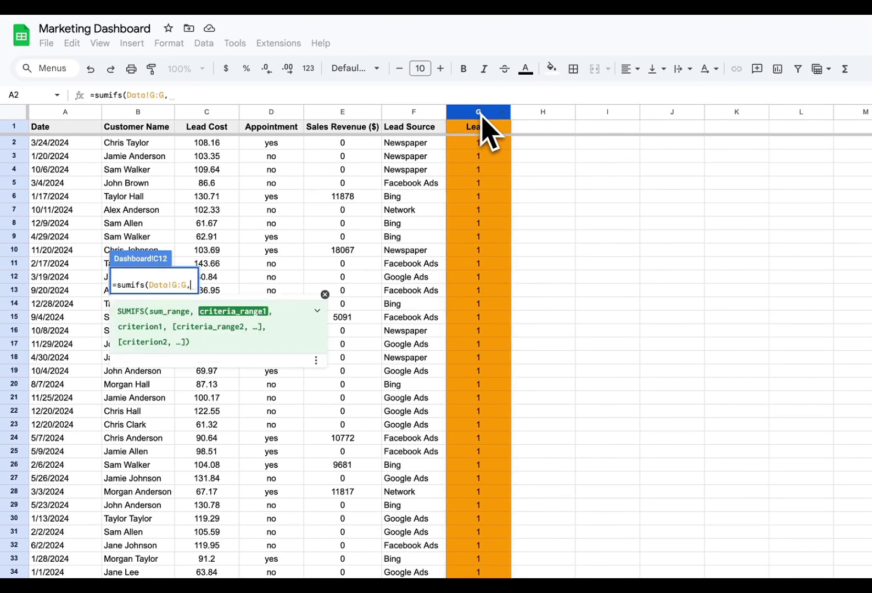
# Add the start-date condition to the SUMIFS, with Data!A:A as criteria range and ">="&D6 as criterion
pyautogui.click(65, 112)
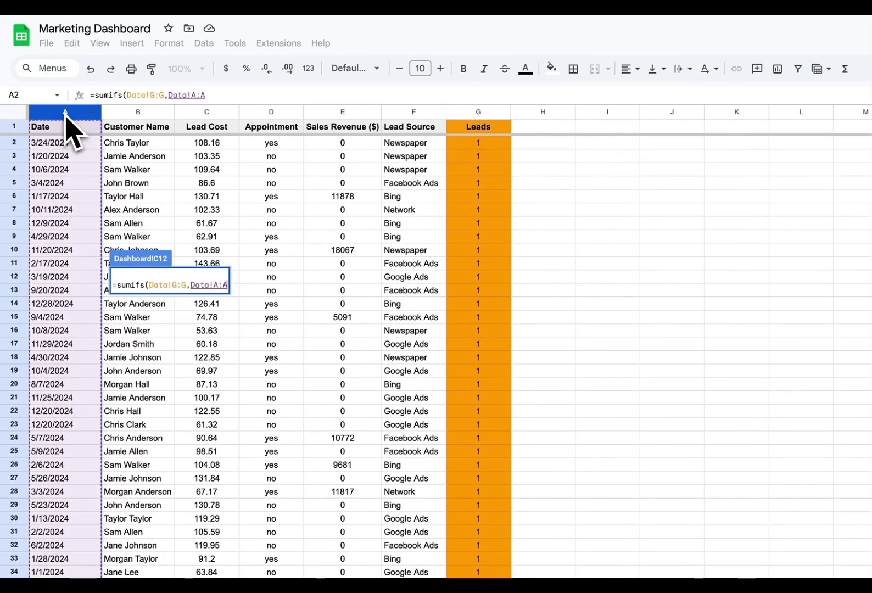
pyautogui.write(',">')
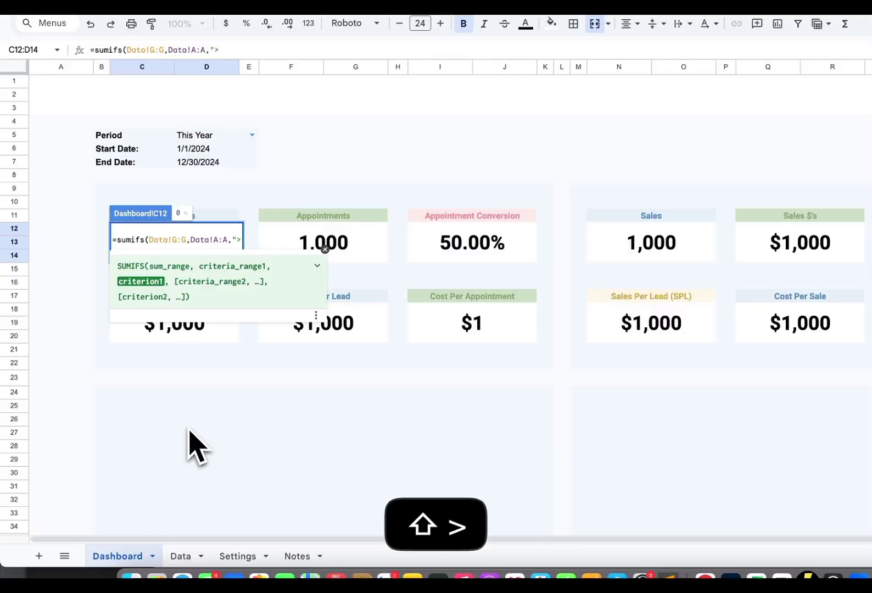
pyautogui.write('=')
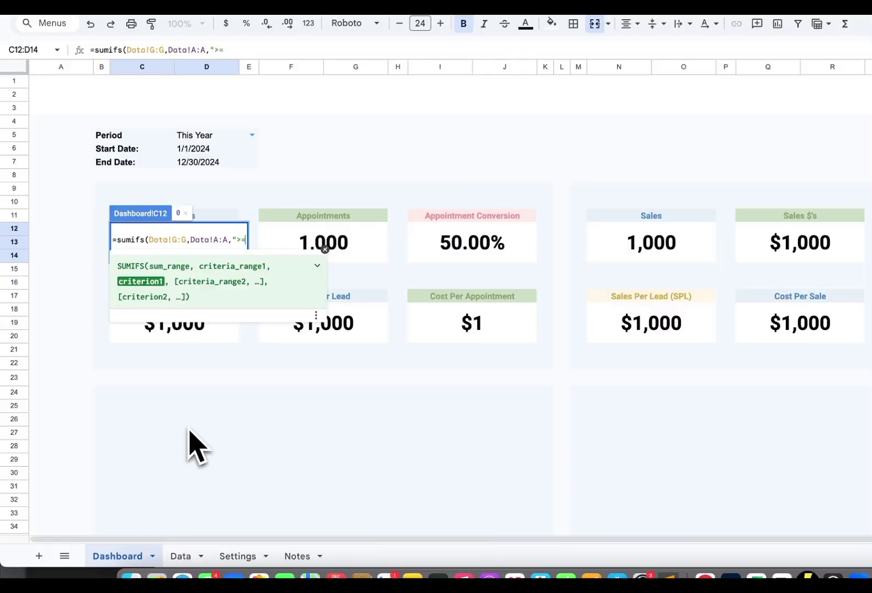
pyautogui.write('"&')
pyautogui.click(202, 257)
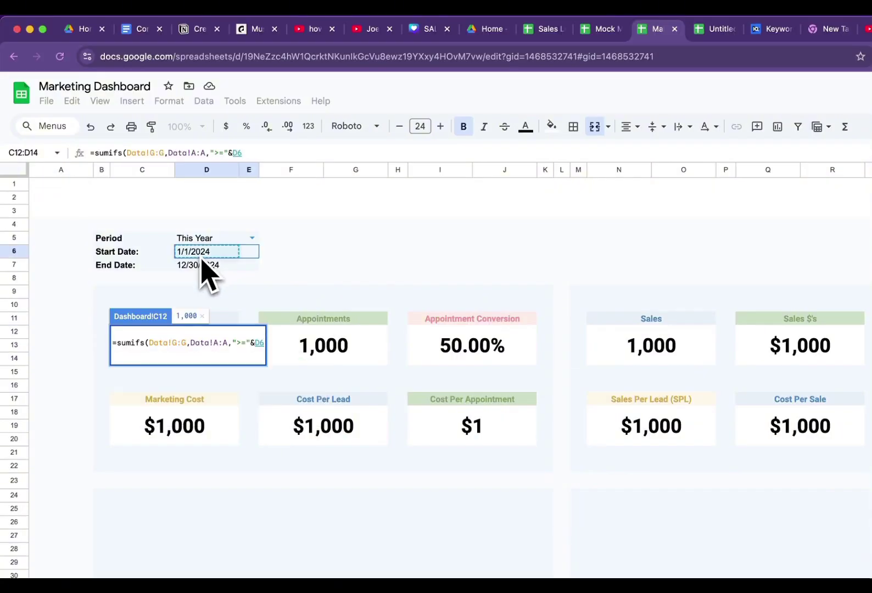
# Add the end-date criterion "<="&D7 to the Raw Leads SUMIFS and close its parenthesis
pyautogui.write(',"<')
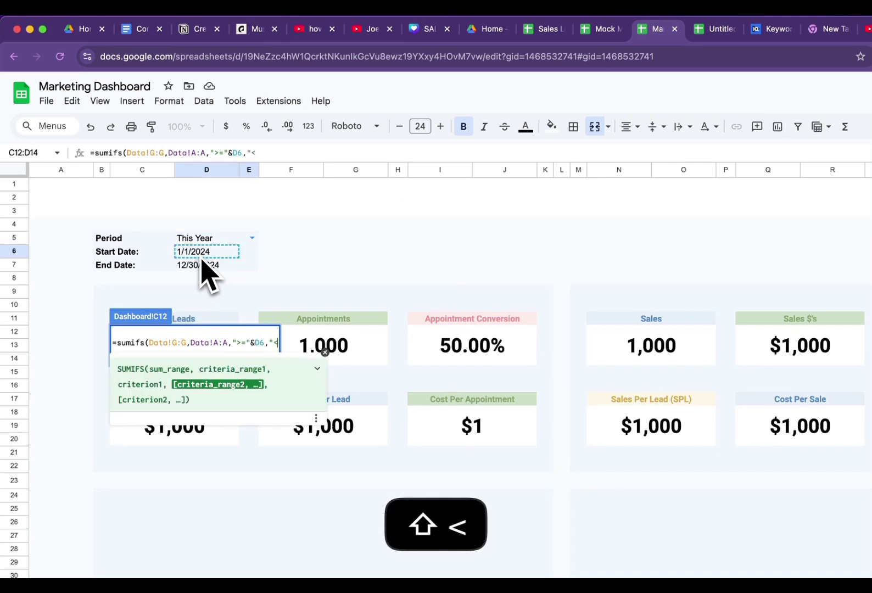
pyautogui.write('="&')
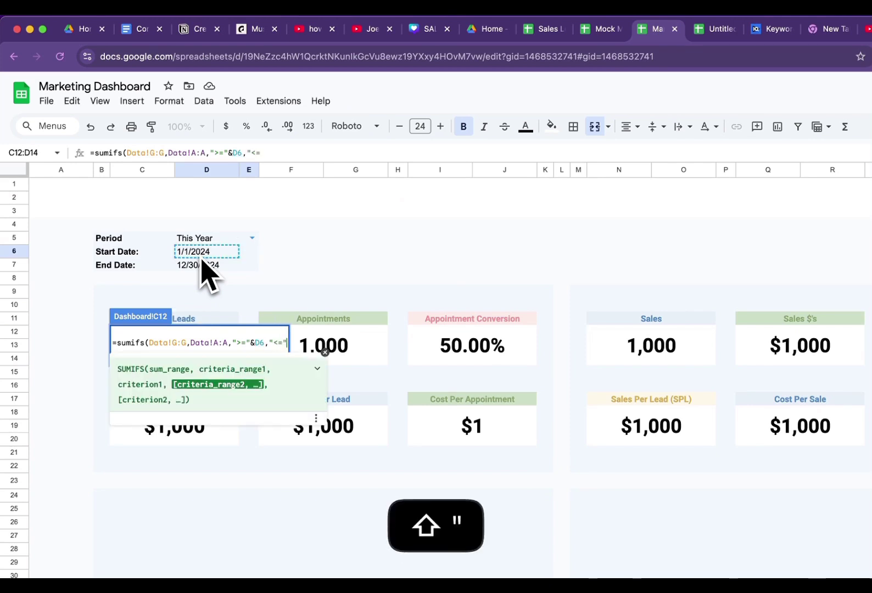
pyautogui.click(206, 268)
pyautogui.write(')')
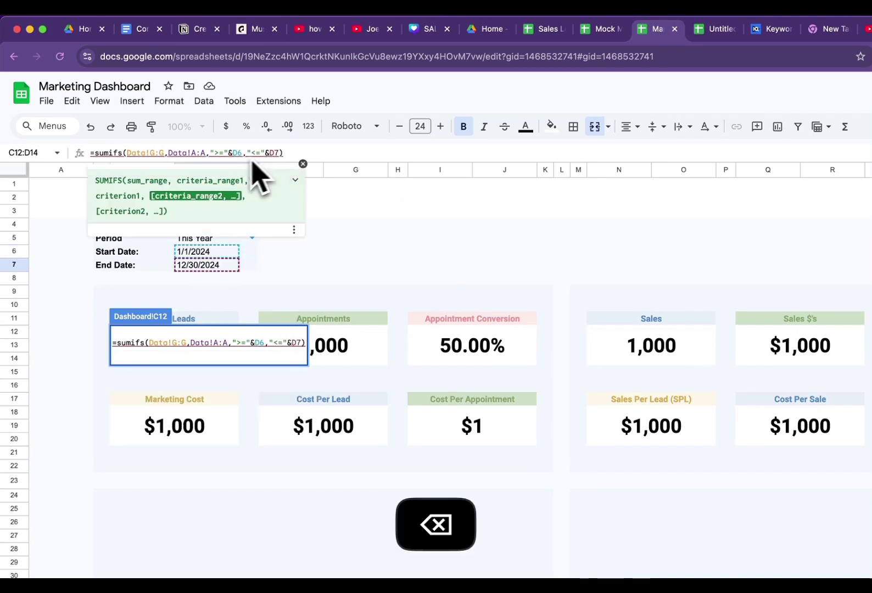
# Insert the missing second criteria range, Data!A:A, before the "<="&D7 criterion and commit the Raw Leads formula
pyautogui.moveTo(211, 154); pyautogui.dragTo(168, 154)
pyautogui.press('super+c')
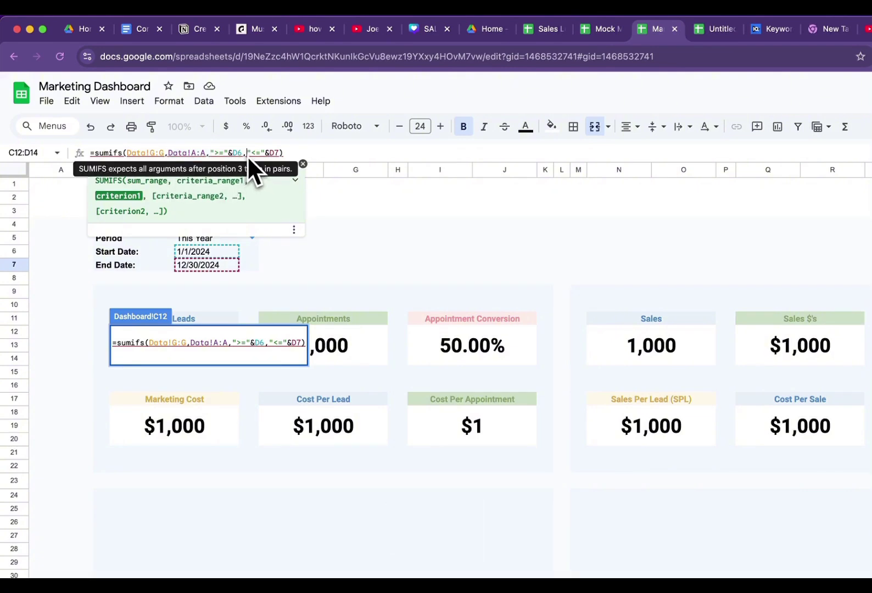
pyautogui.click(246, 155)
pyautogui.press('super+v')
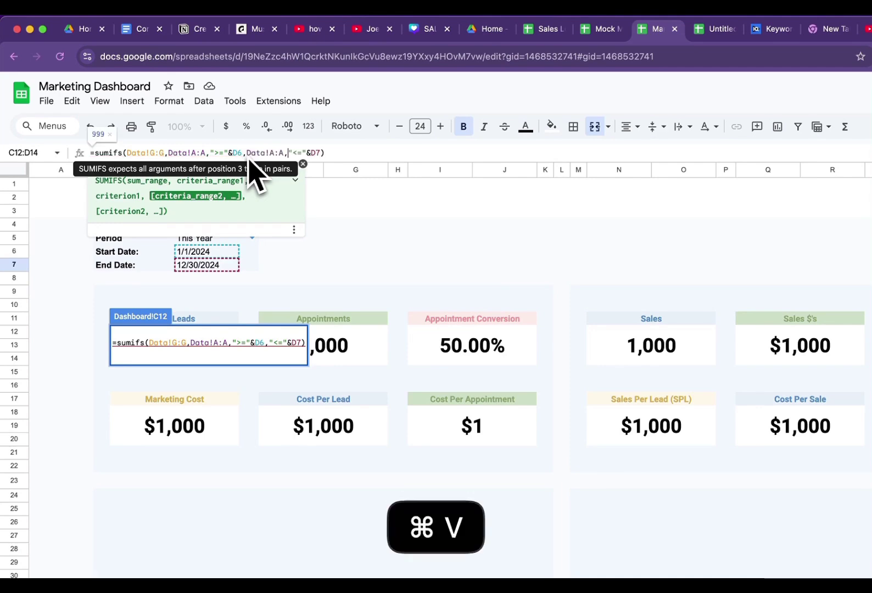
pyautogui.click(338, 154)
pyautogui.press('Return')
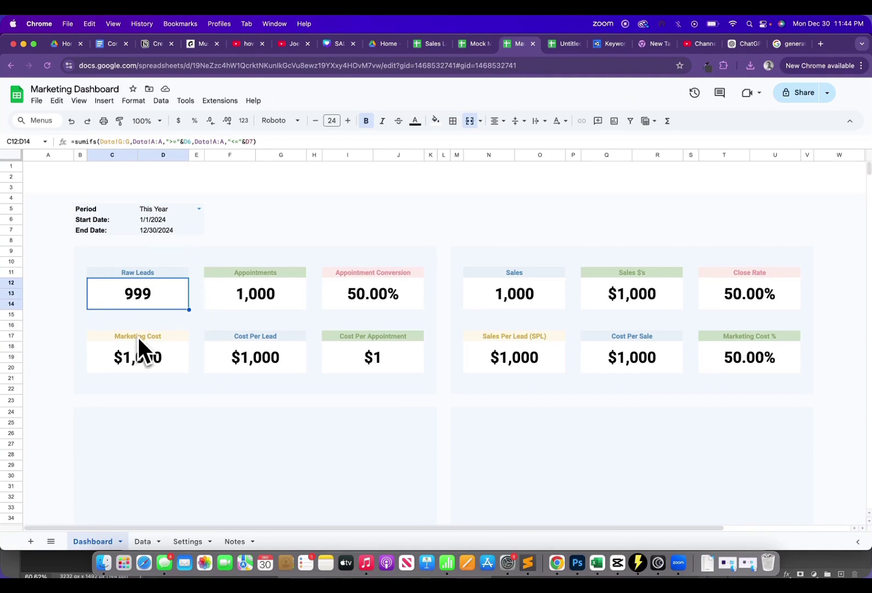
# Review the lead dates on the Data sheet from the first record down to around row 181
pyautogui.press('super+Up')
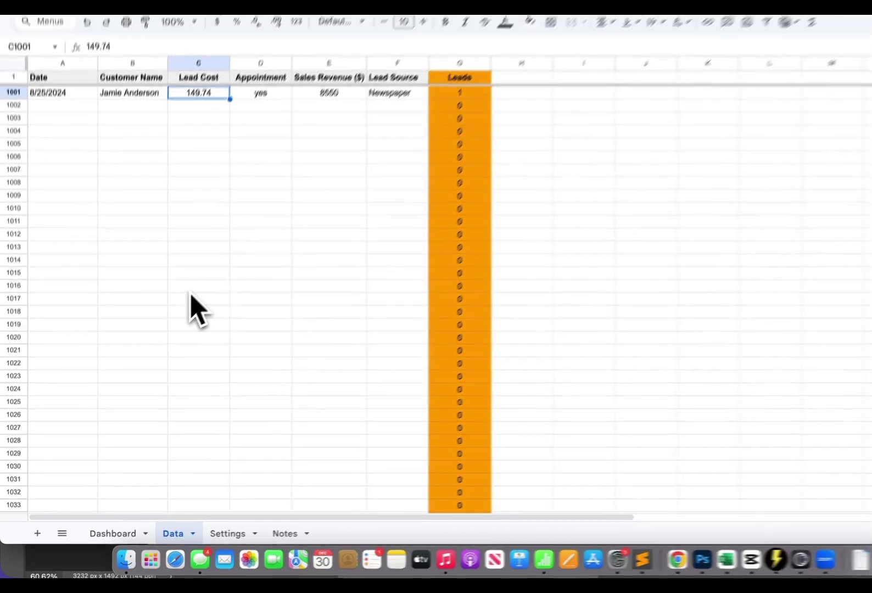
pyautogui.press('super+Up')
pyautogui.press('Down')
pyautogui.press('Left')
pyautogui.press('Left')
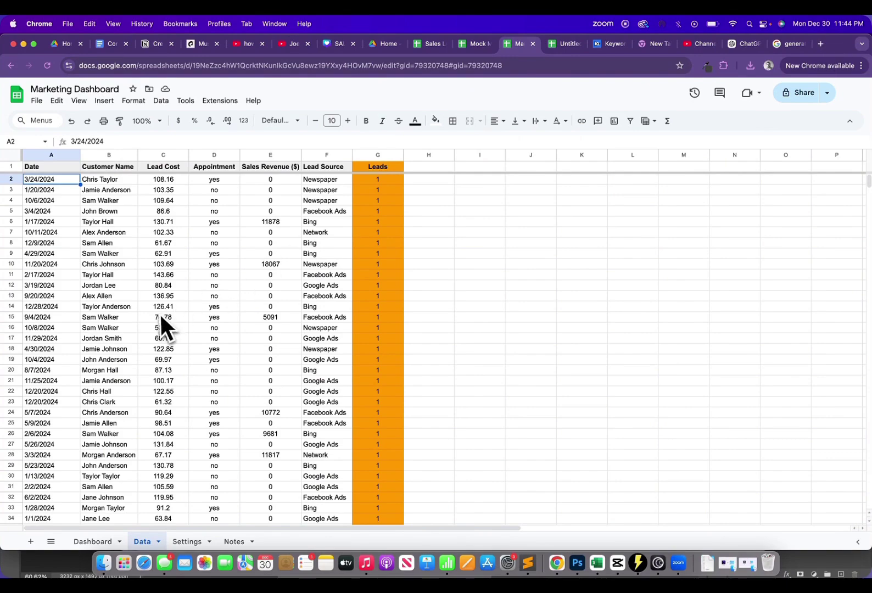
pyautogui.scroll(-10, 77, 353)
pyautogui.scroll(-12, 77, 359)
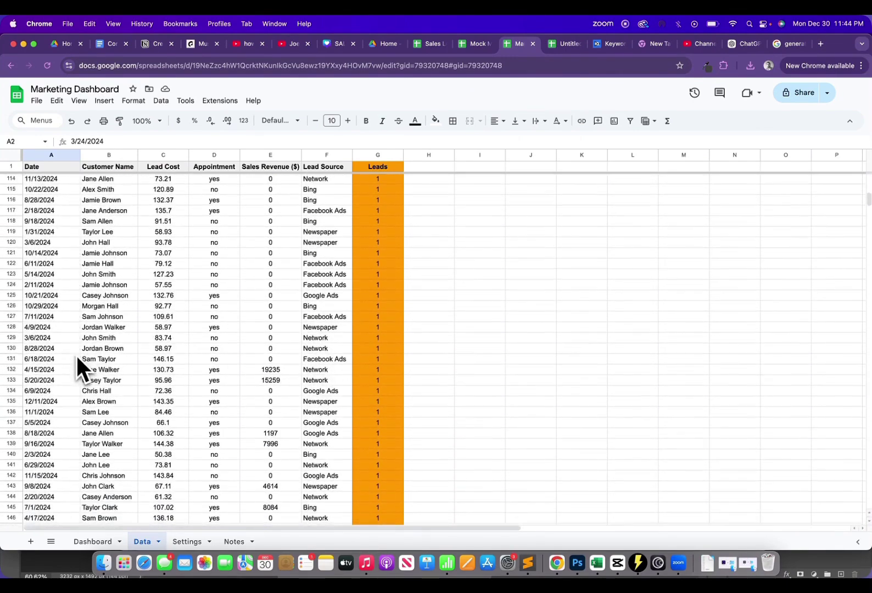
pyautogui.scroll(-7, 76, 354)
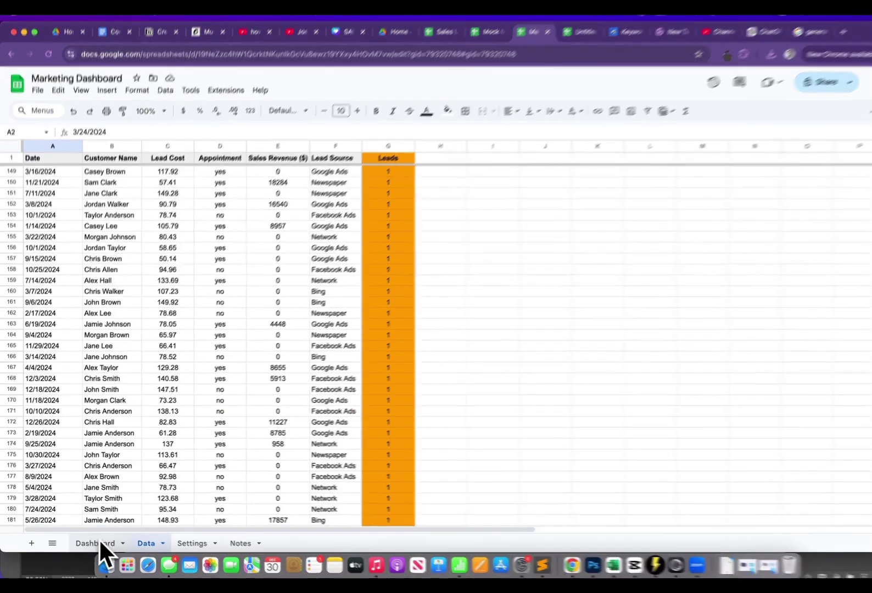
# Set the dashboard's Period to This Month
pyautogui.click(99, 543)
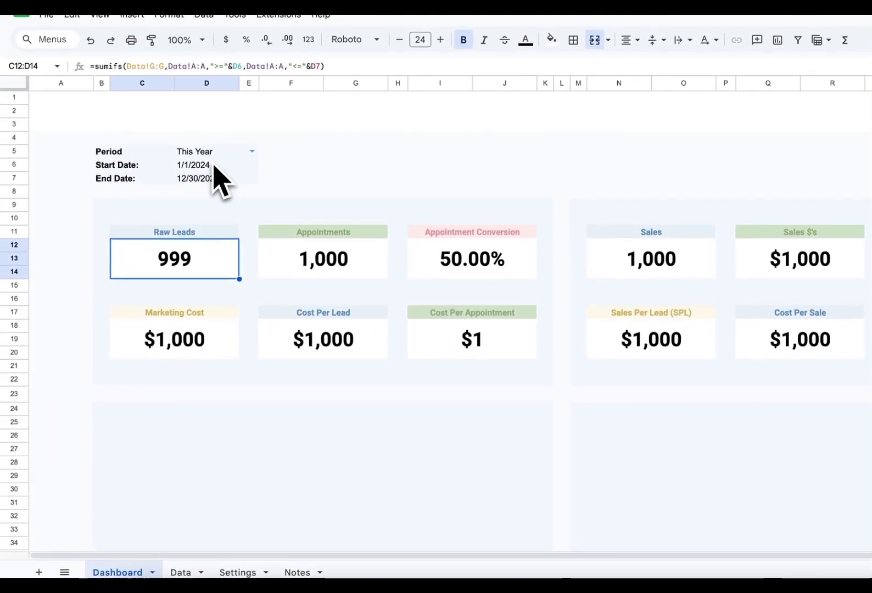
pyautogui.click(252, 151)
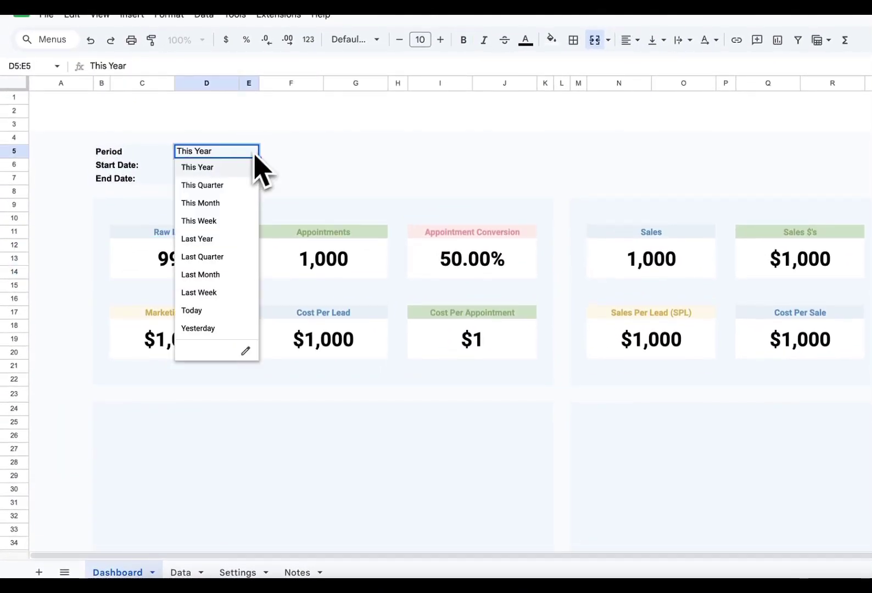
pyautogui.click(214, 202)
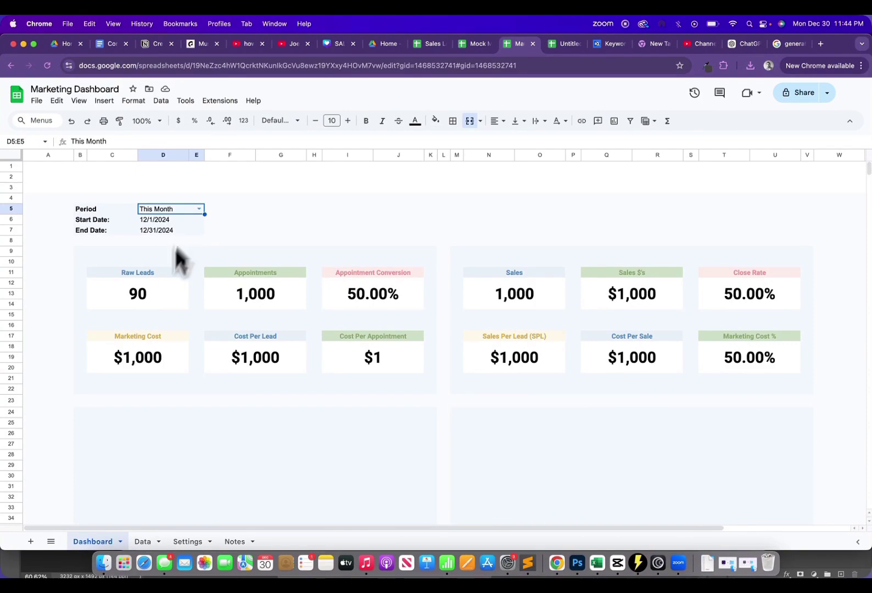
# Extract each lead's month into column H of the Data sheet with =MONTH(A2), filled down alongside the records
pyautogui.click(142, 541)
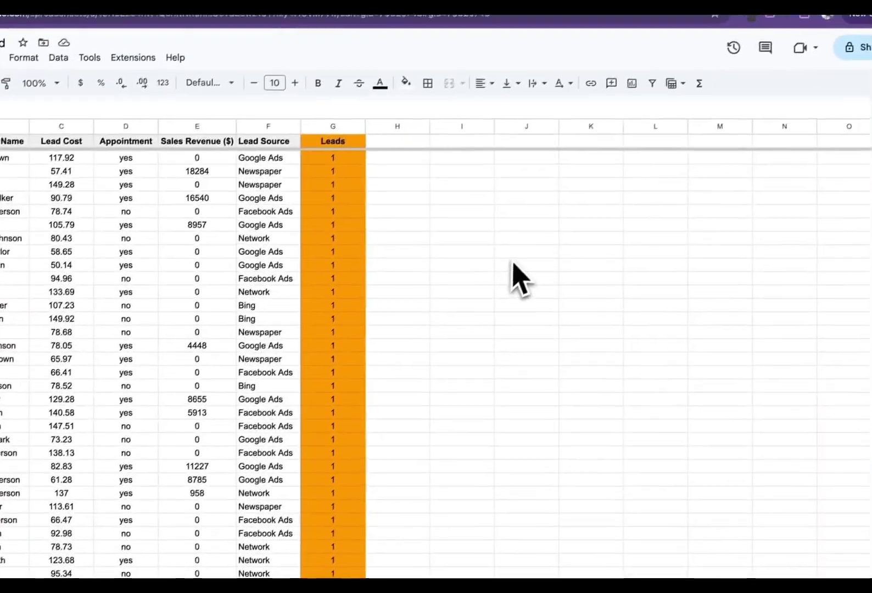
pyautogui.scroll(5, 593, 203)
pyautogui.click(438, 190)
pyautogui.write('=')
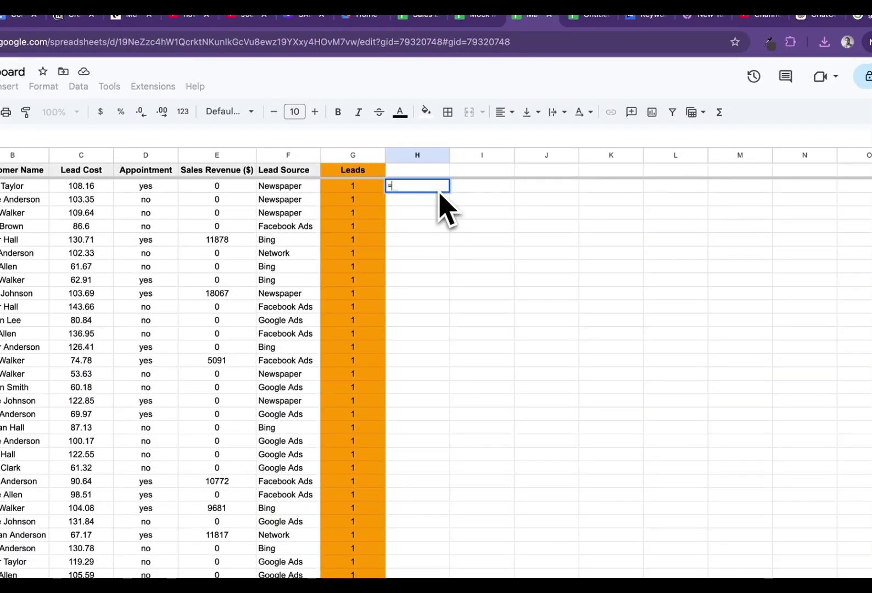
pyautogui.write('month(')
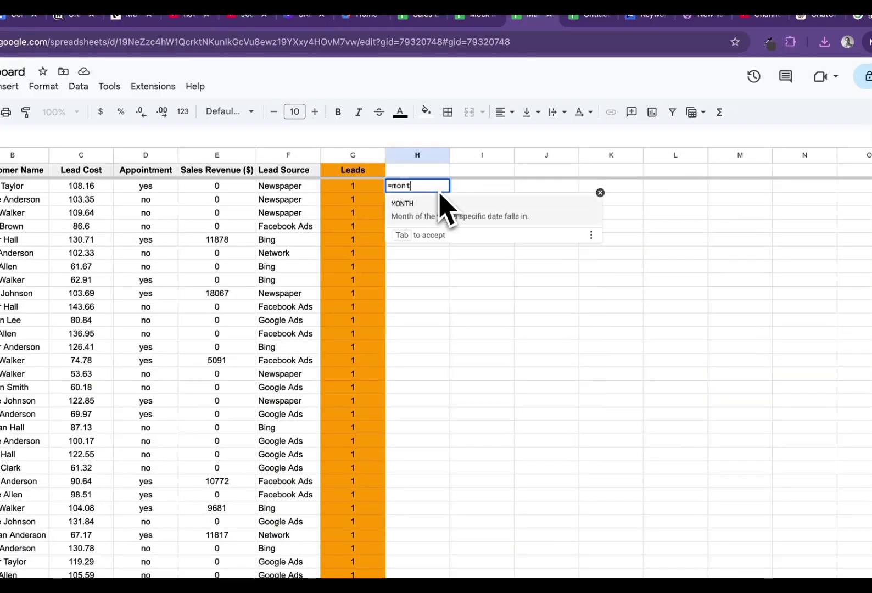
pyautogui.press('Left')
pyautogui.press('Left')
pyautogui.press('Left')
pyautogui.press('Left')
pyautogui.press('Left')
pyautogui.press('Left')
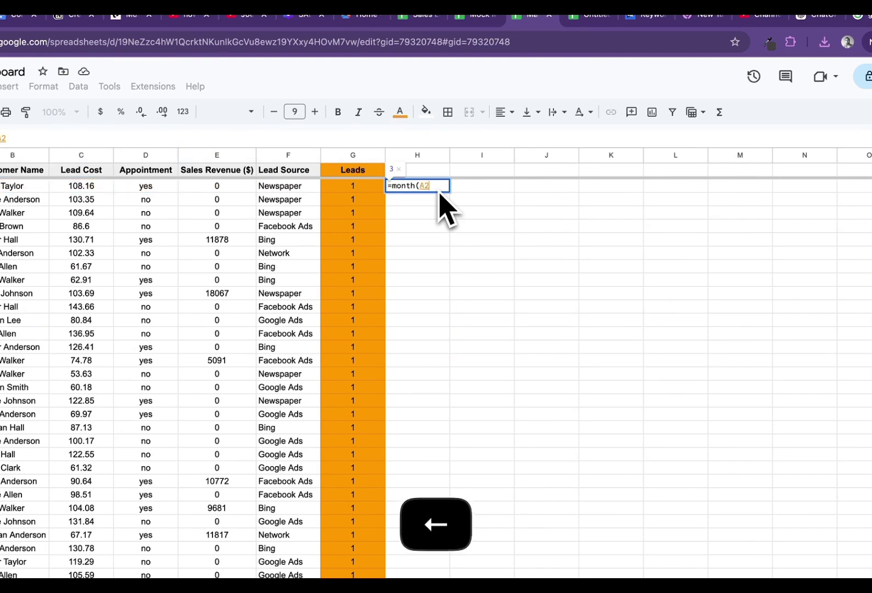
pyautogui.press('Return')
pyautogui.press('super+Return')
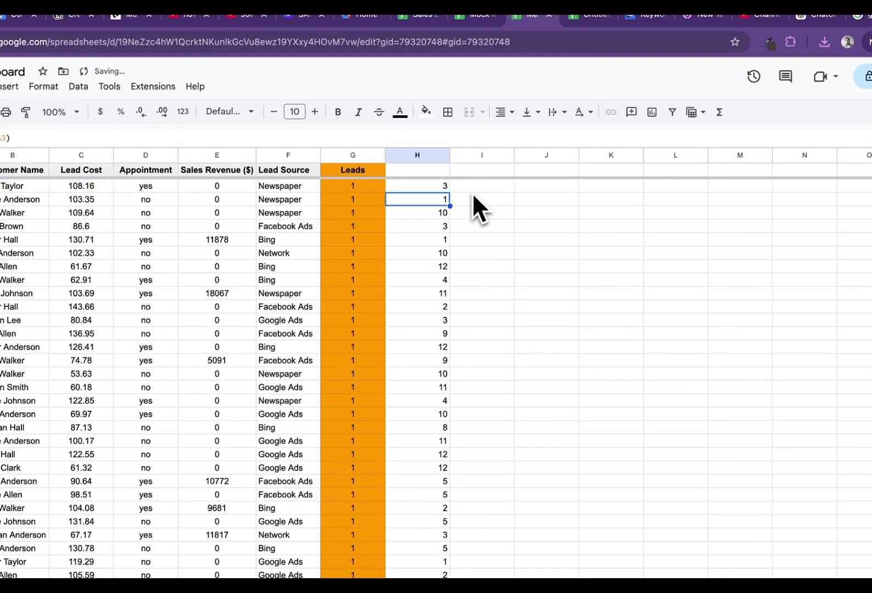
# Enter 12 in cell J2 of the Data sheet as the test month
pyautogui.click(473, 189)
pyautogui.press('Right')
pyautogui.write('1')
pyautogui.click(474, 199)
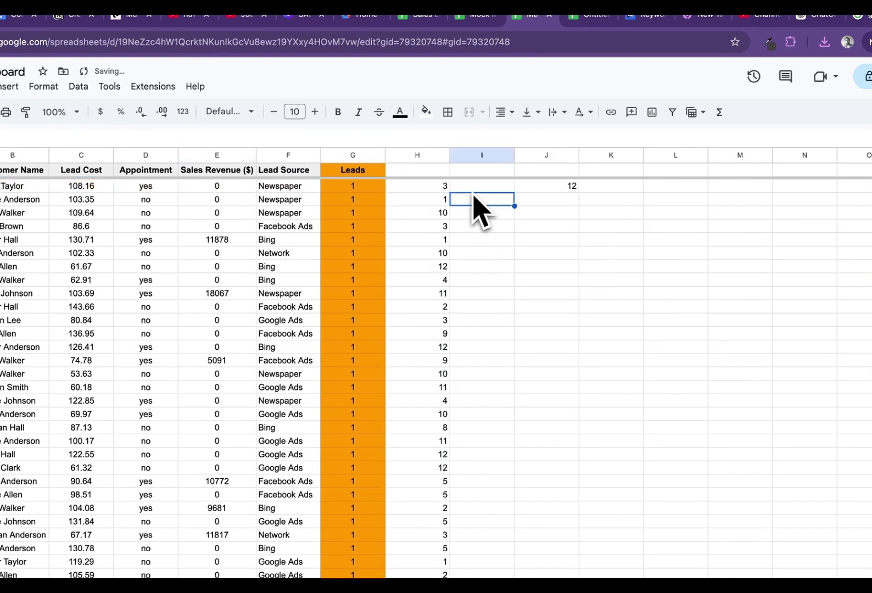
# Sum the leads for the test month in K2 with =SUMIF(H:H,J2,G:G)
pyautogui.press('Up')
pyautogui.press('Right')
pyautogui.press('Right')
pyautogui.write('=sumif(')
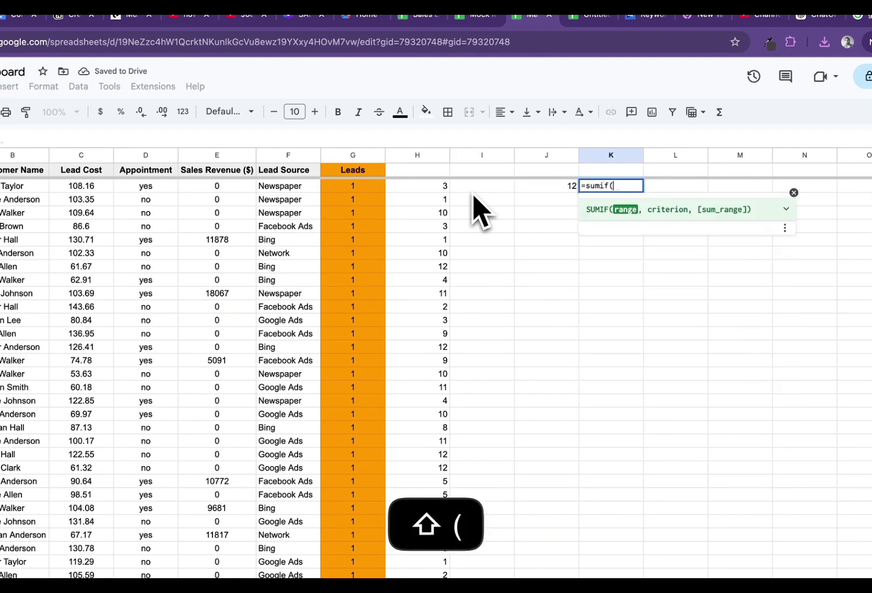
pyautogui.click(416, 156)
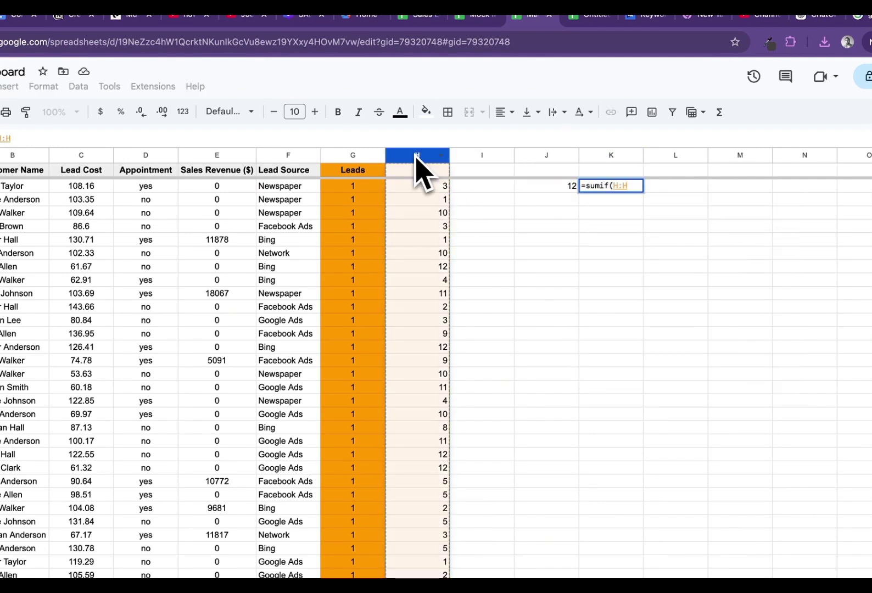
pyautogui.write(',')
pyautogui.click(565, 190)
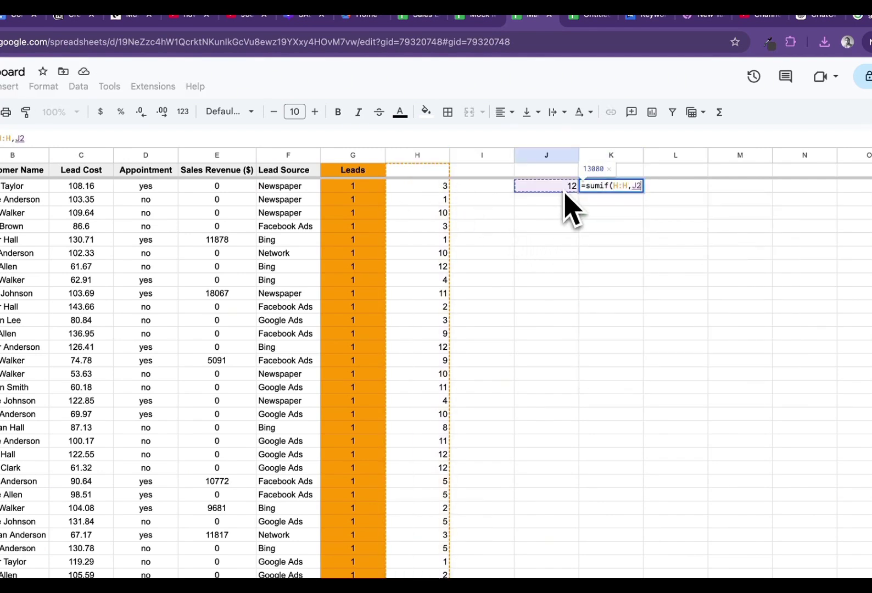
pyautogui.write(',')
pyautogui.click(347, 156)
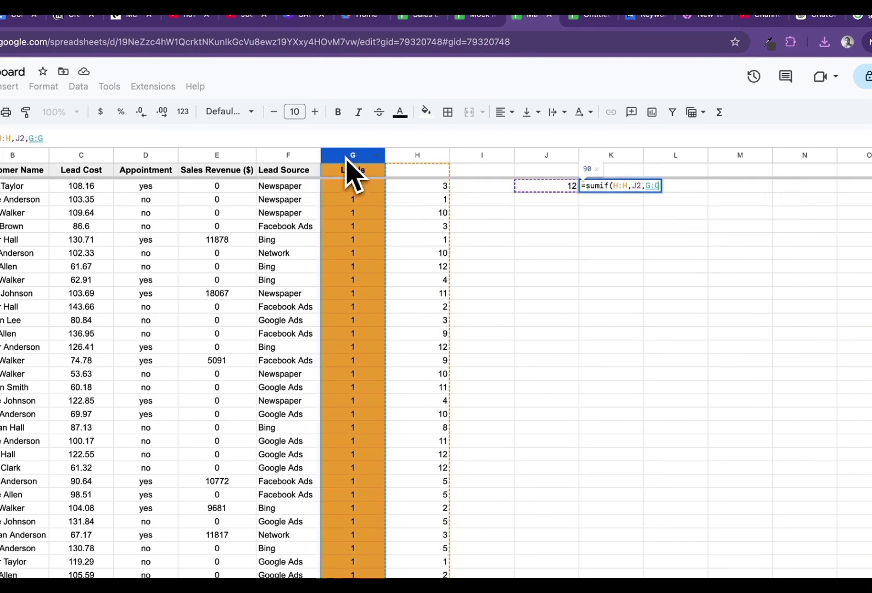
pyautogui.write(')')
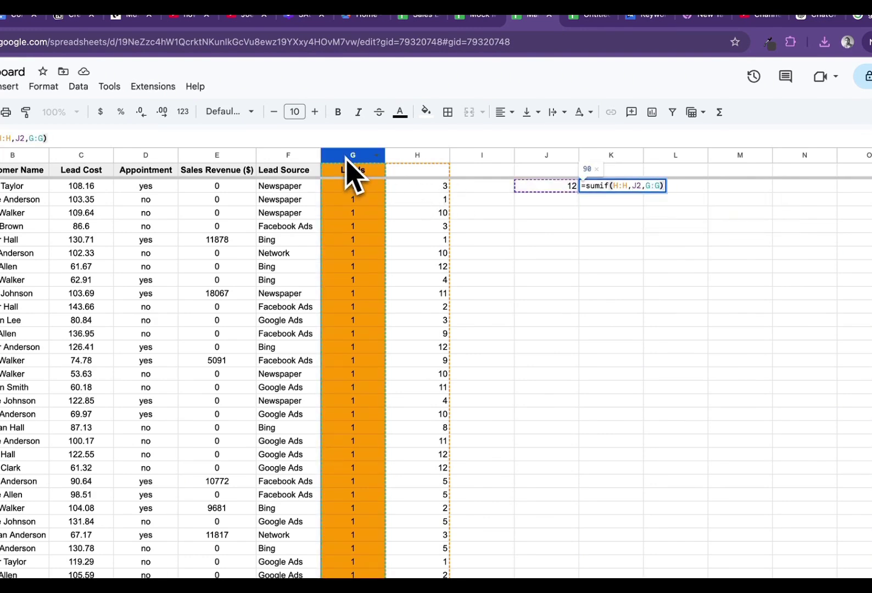
pyautogui.press('Return')
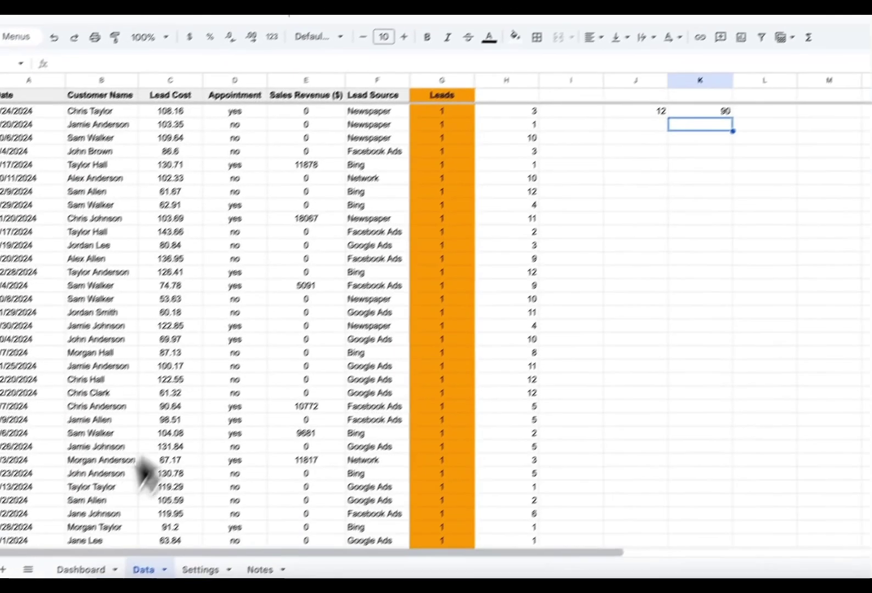
# Compare the test sum with the dashboard's Raw Leads, and clear the Data sheet's test cells J2:L2
pyautogui.click(54, 570)
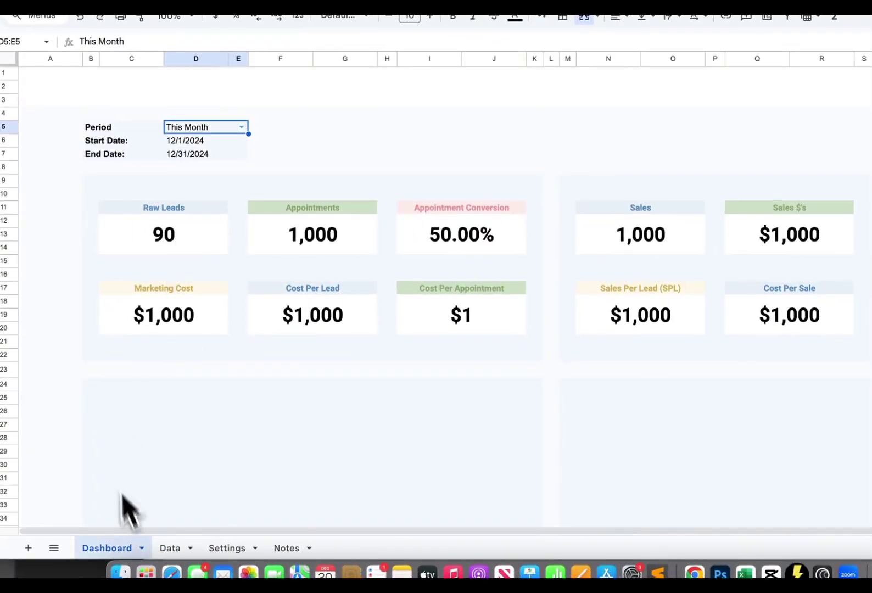
pyautogui.click(170, 547)
pyautogui.moveTo(664, 89); pyautogui.dragTo(772, 95)
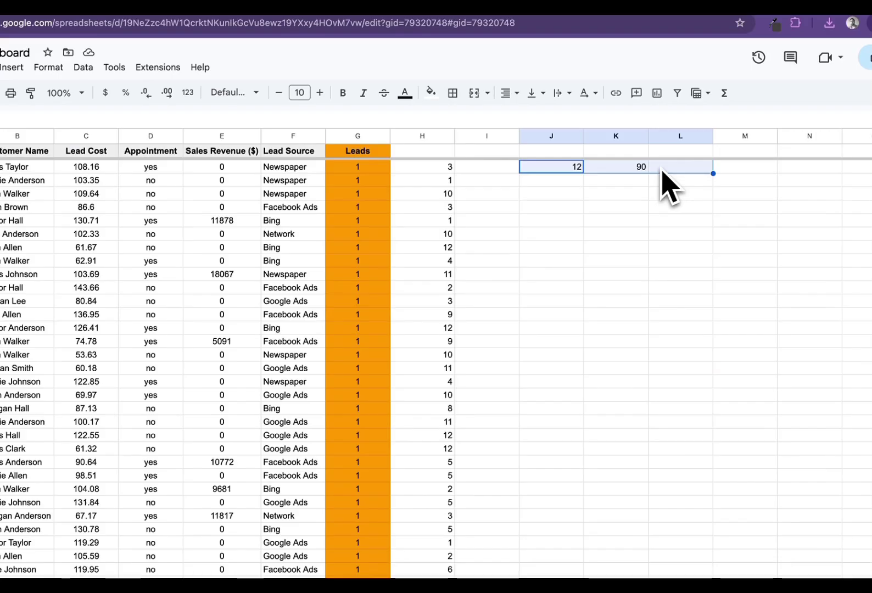
pyautogui.press('BackSpace')
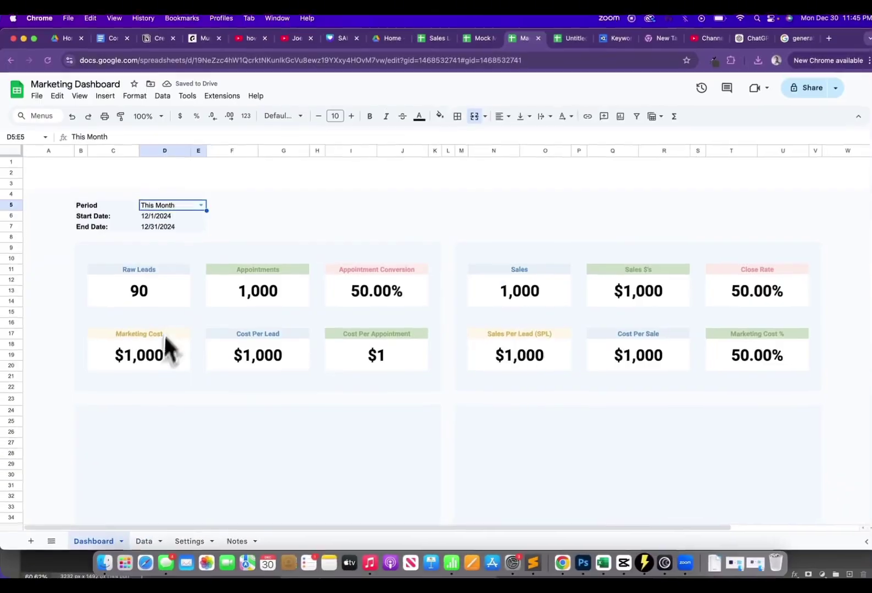
# Replace the dashboard's Appointments value with a copy of the Raw Leads SUMIFS formula, keeping its references unchanged
pyautogui.click(245, 294)
pyautogui.press('BackSpace')
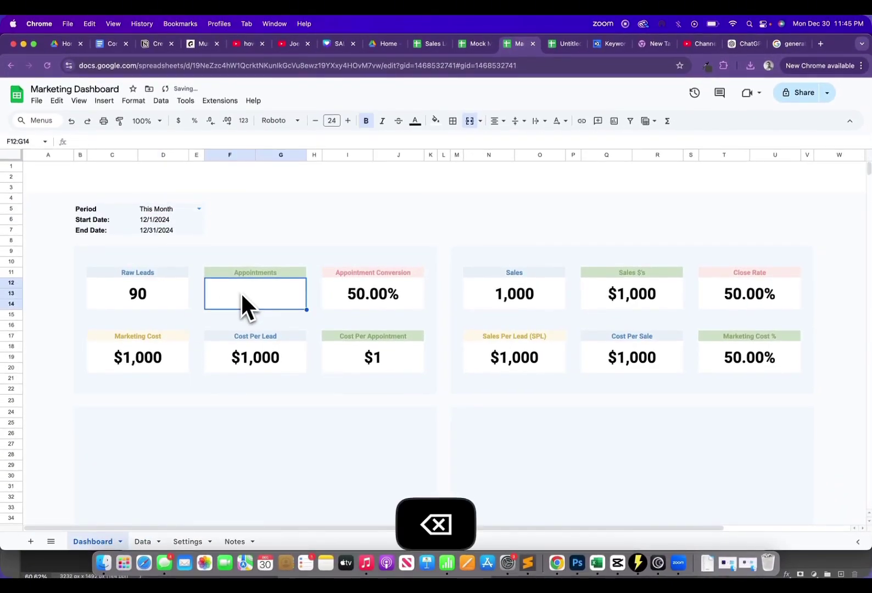
pyautogui.click(149, 296)
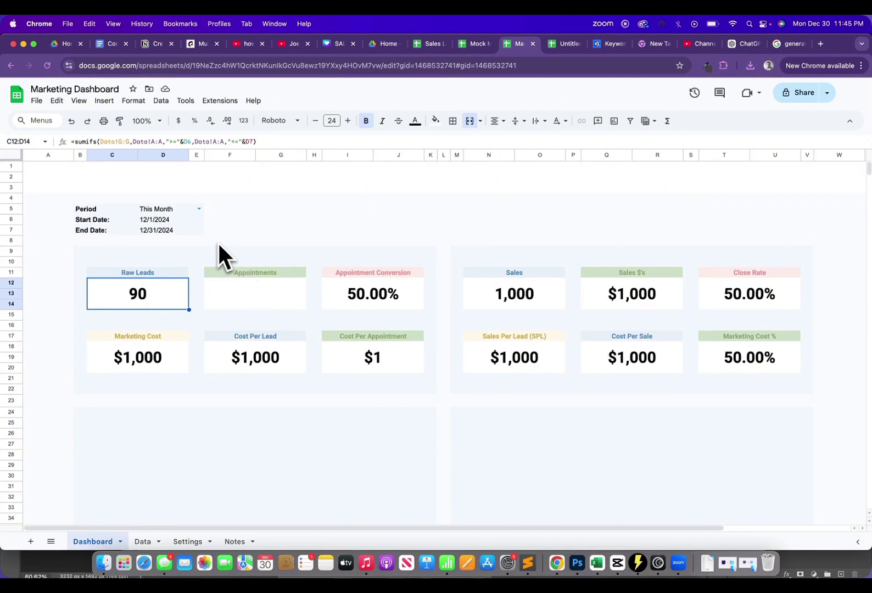
pyautogui.tripleClick(215, 142)
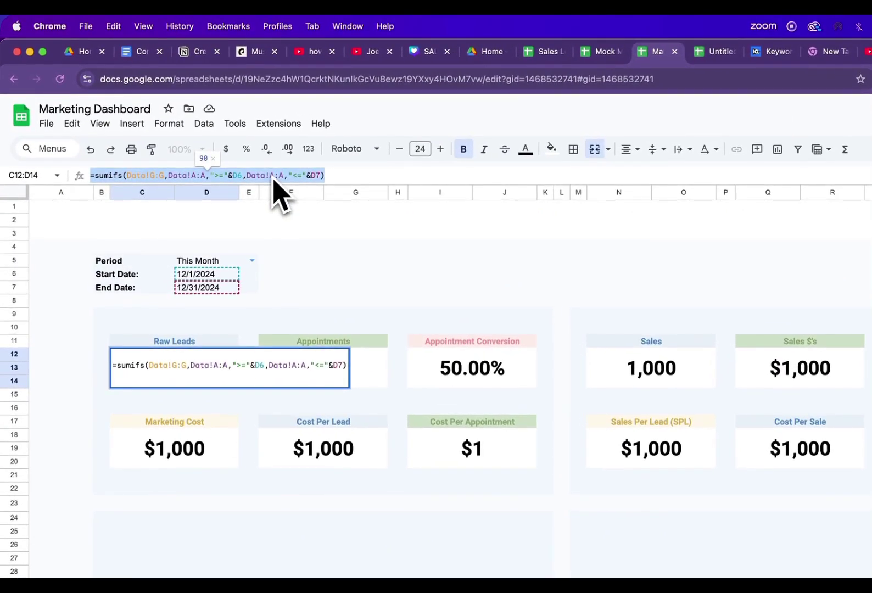
pyautogui.press('super+c')
pyautogui.press('Escape')
pyautogui.press('Right')
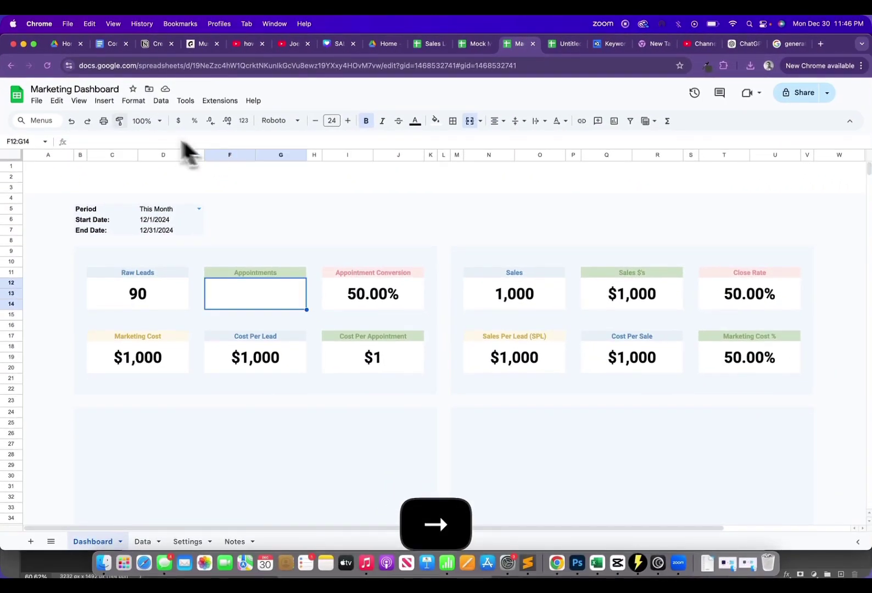
pyautogui.click(101, 144)
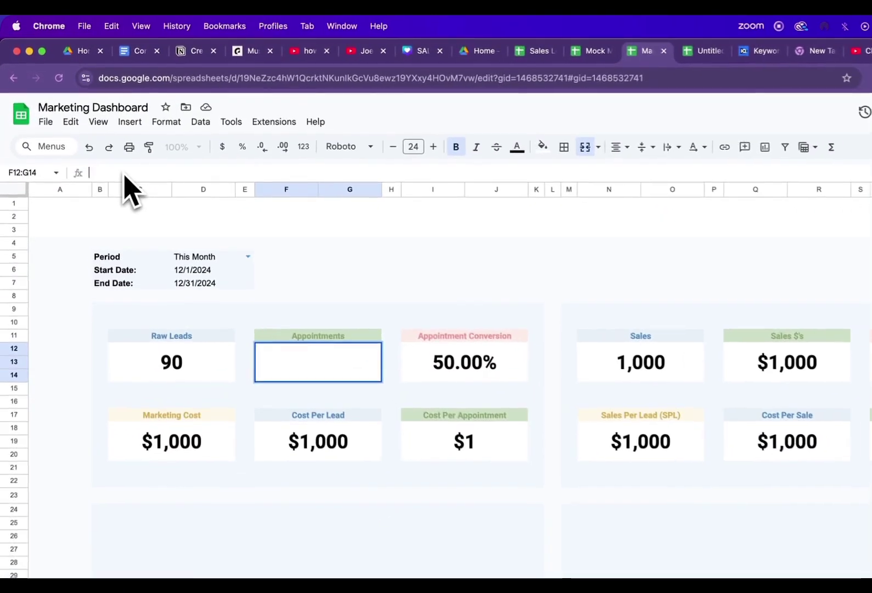
pyautogui.press('super+v')
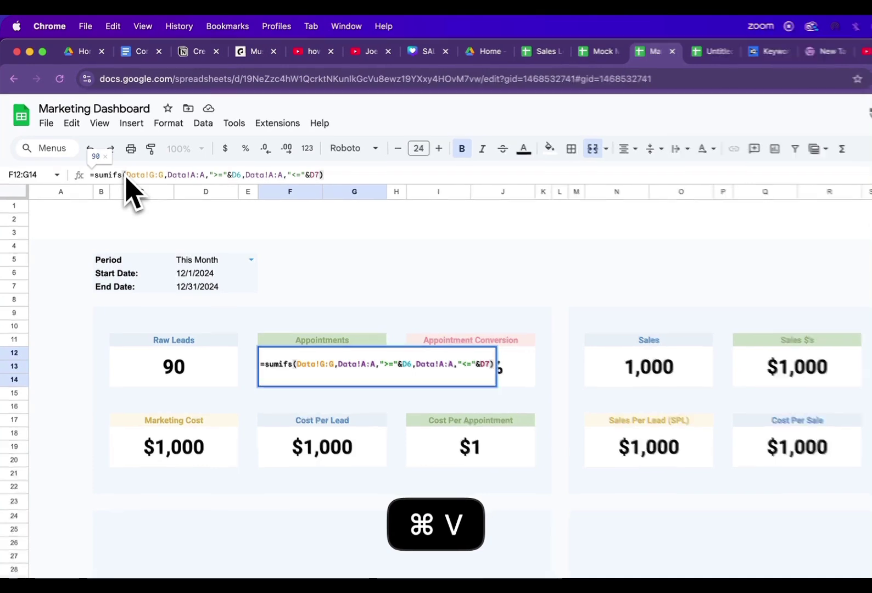
pyautogui.press('Return')
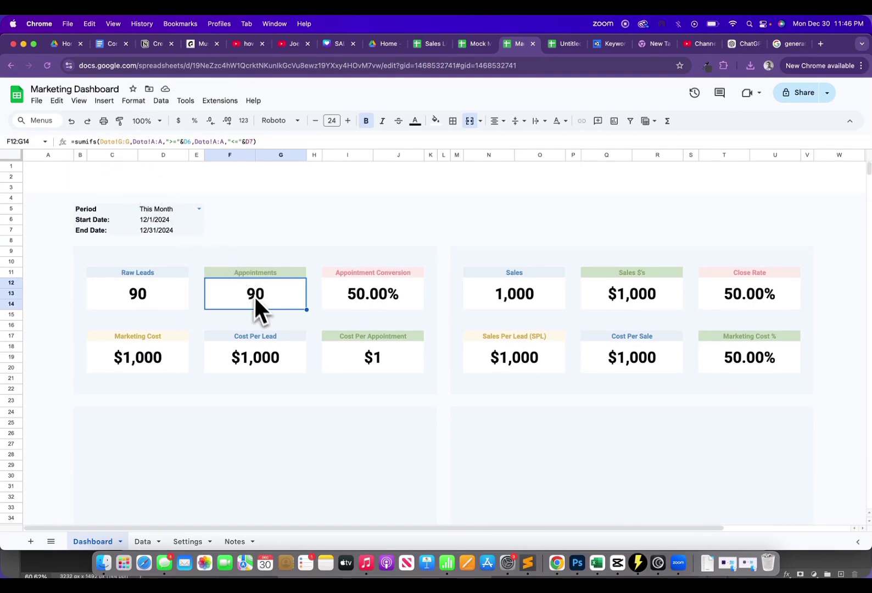
# Clear the helper month values from column H of the Data sheet
pyautogui.click(142, 541)
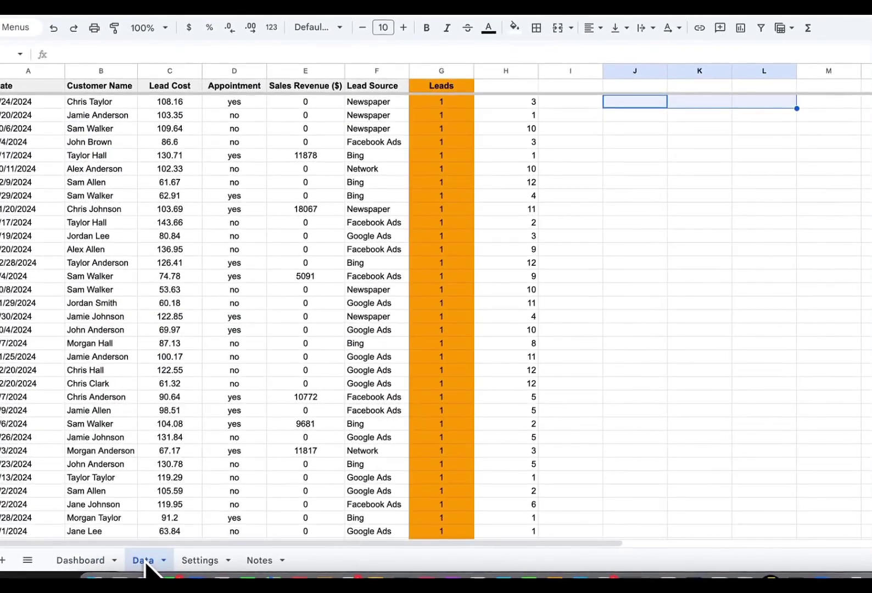
pyautogui.click(513, 70)
pyautogui.press('BackSpace')
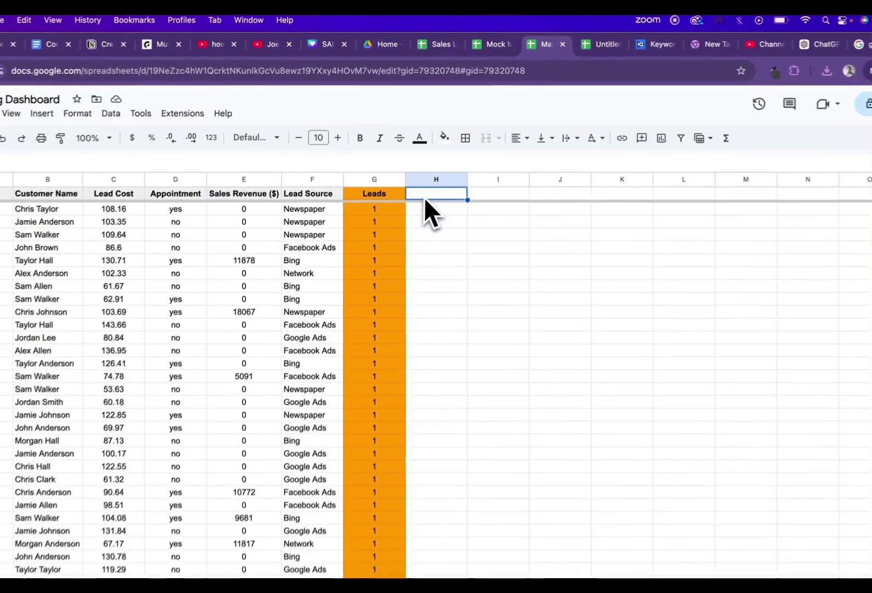
# Enter the header Appt. Count in cell H1 of the Data sheet
pyautogui.click(421, 169)
pyautogui.write('App')
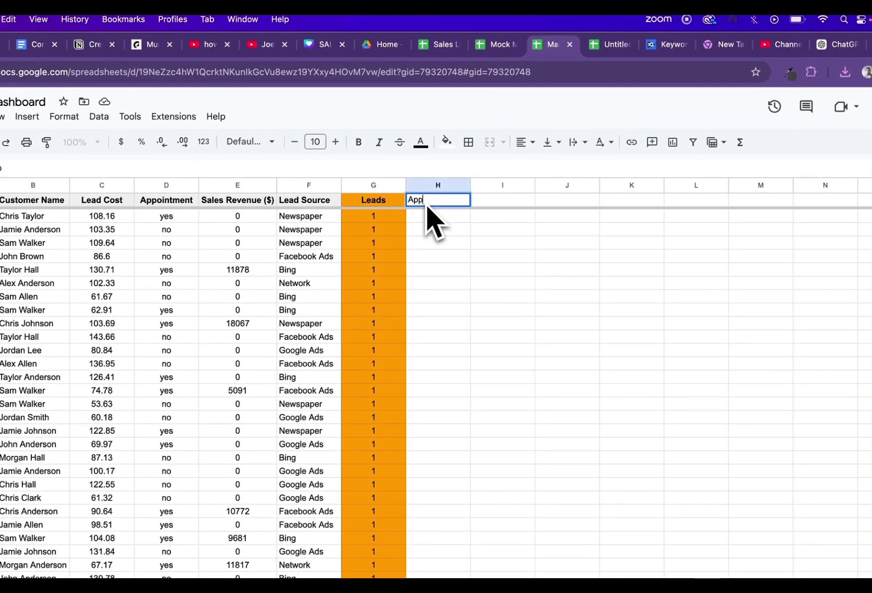
pyautogui.write('t. cou')
pyautogui.press('BackSpace')
pyautogui.press('BackSpace')
pyautogui.press('BackSpace')
pyautogui.write('Count')
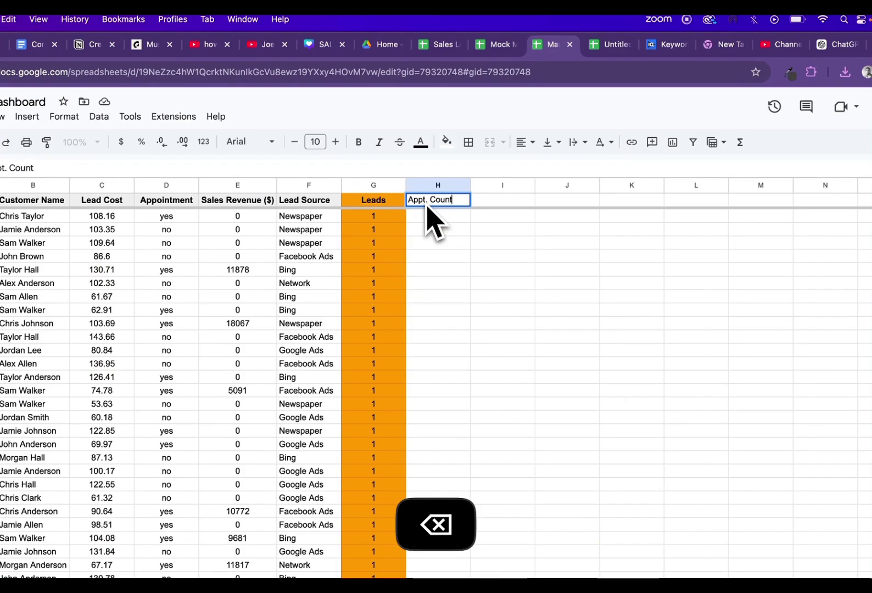
pyautogui.press('Return')
# Enter =ARRAYFORMULA(if(D2="yes",1,0)) in H2 and accept the suggested autofill for the rest of the Appt. Count column
pyautogui.press('Left')
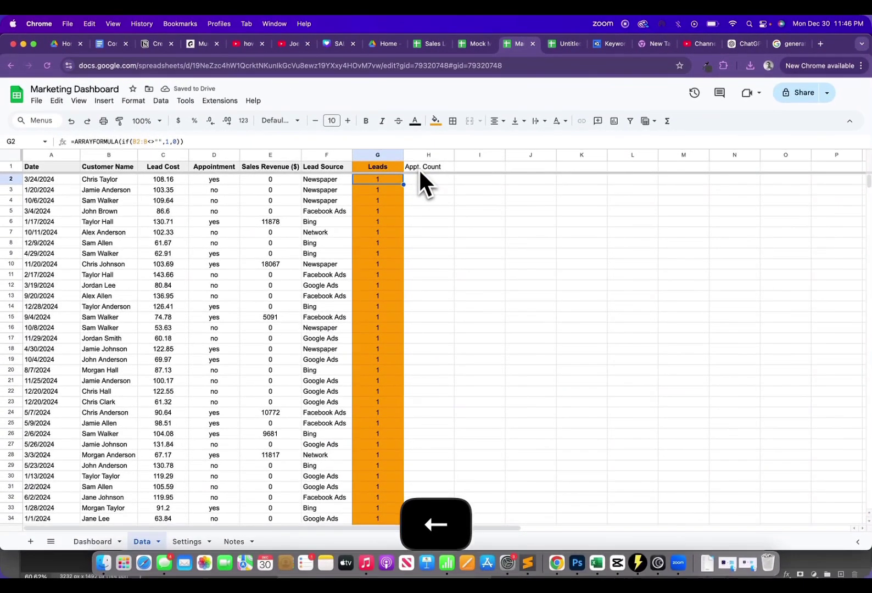
pyautogui.press('Right')
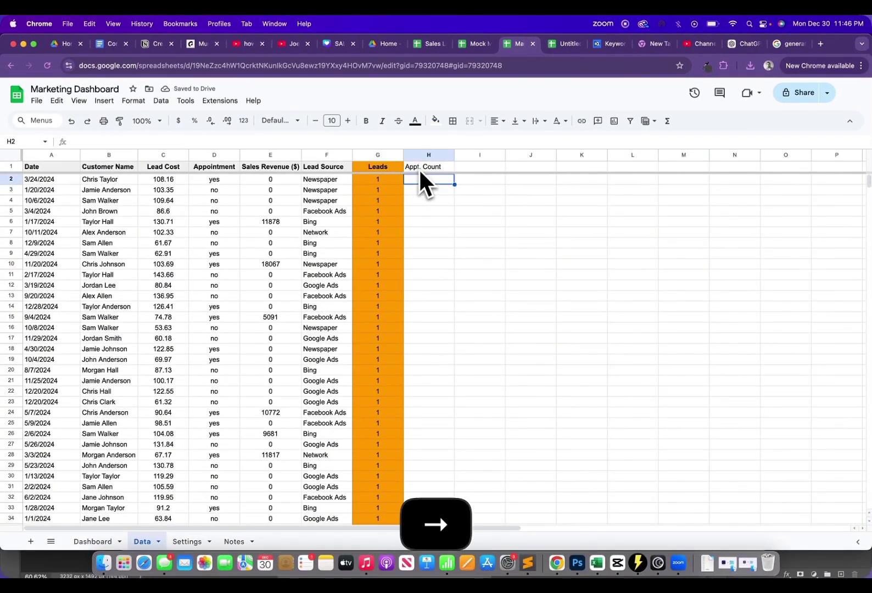
pyautogui.write('=arr')
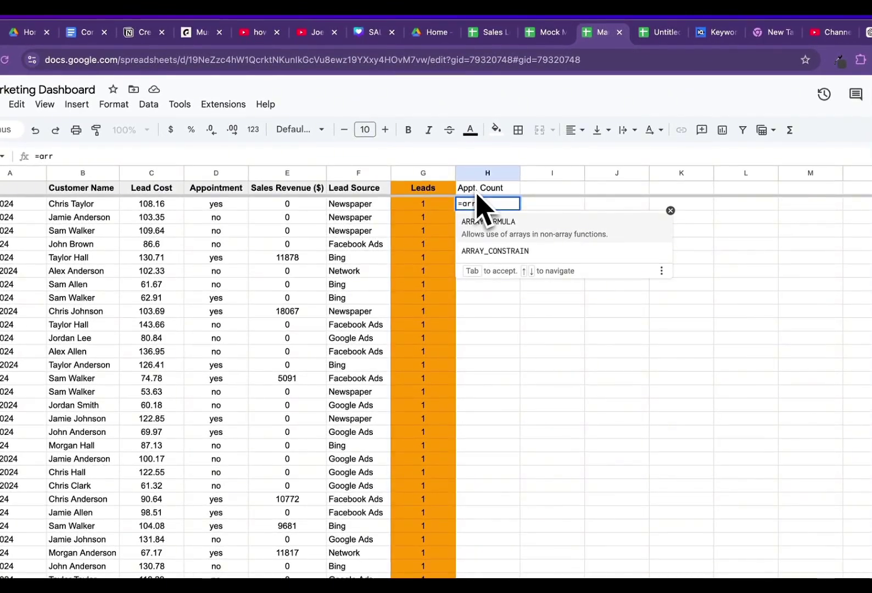
pyautogui.press('Tab')
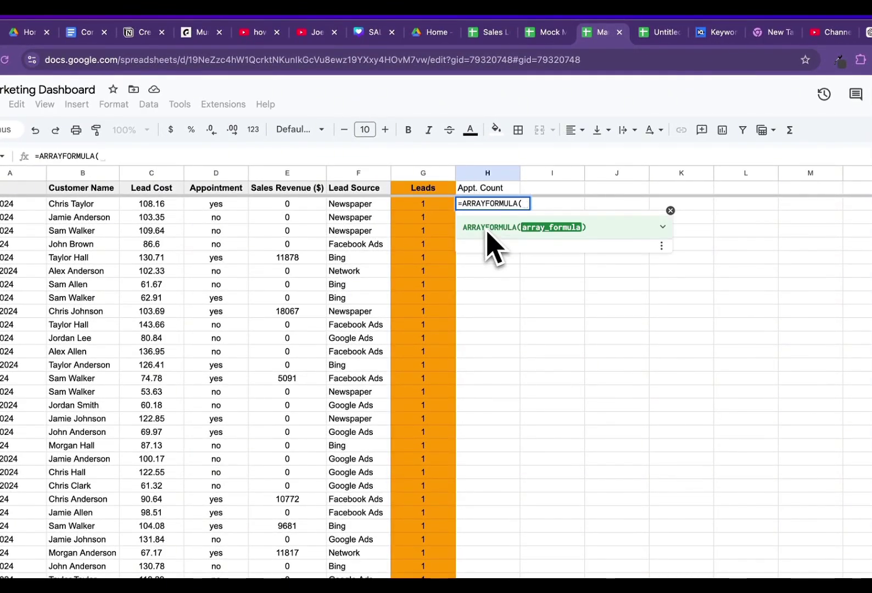
pyautogui.write('if(')
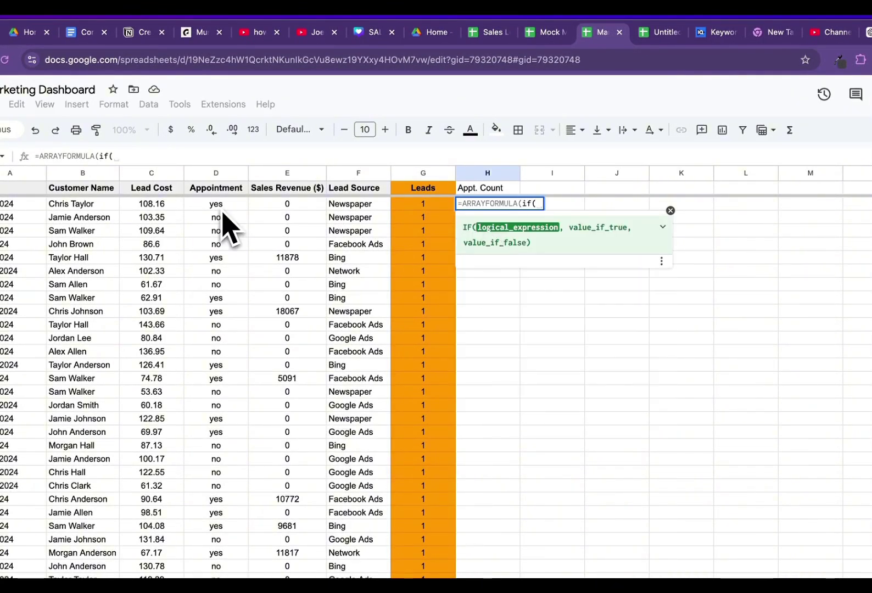
pyautogui.click(220, 206)
pyautogui.write('="y')
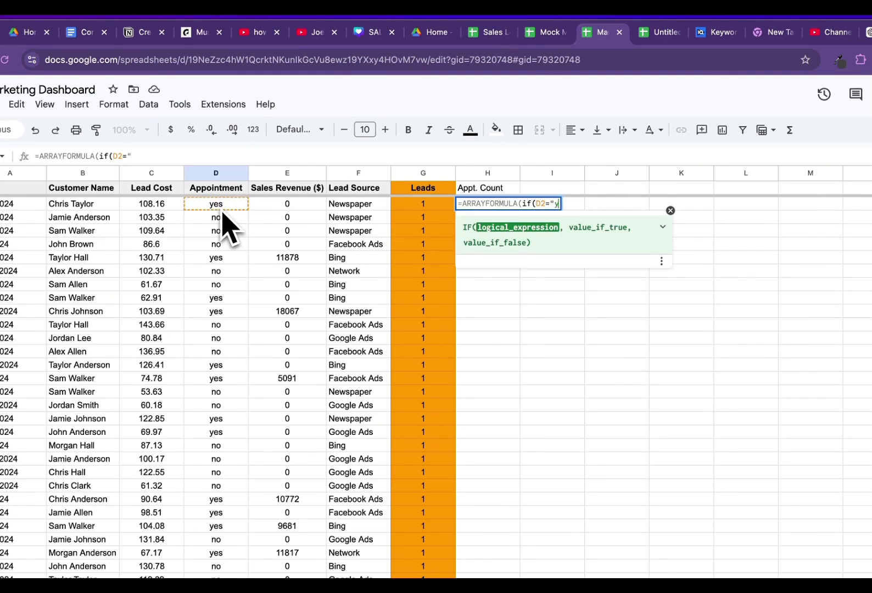
pyautogui.write('es",1,0')
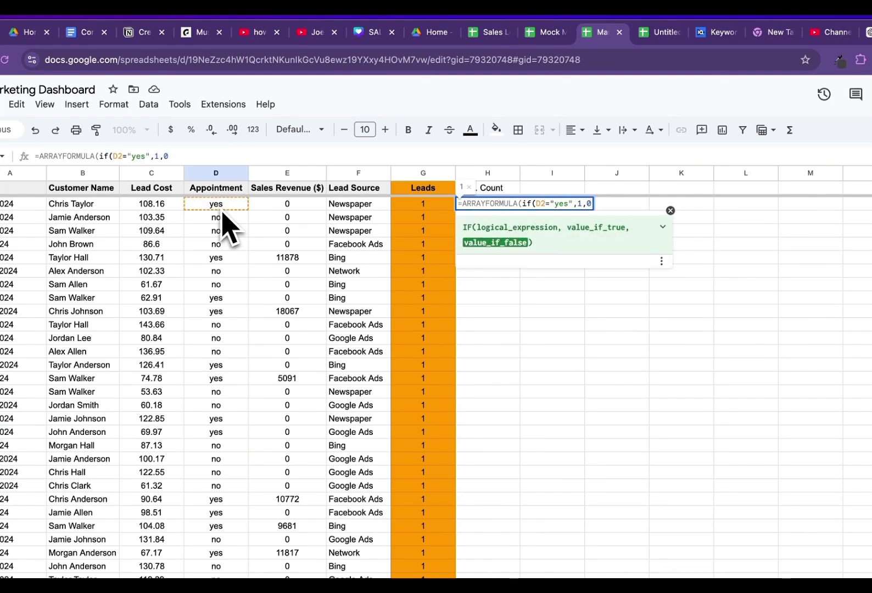
pyautogui.write(')')
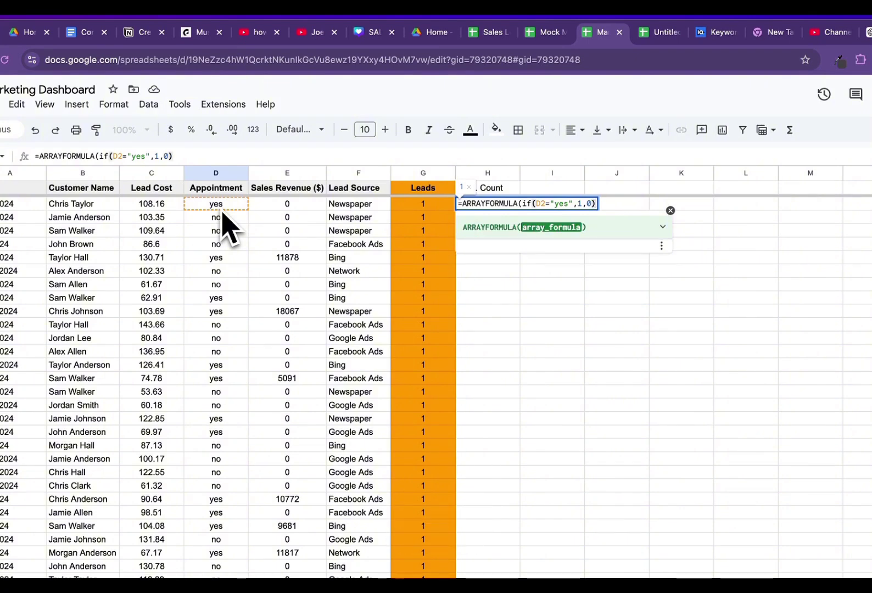
pyautogui.press('Return')
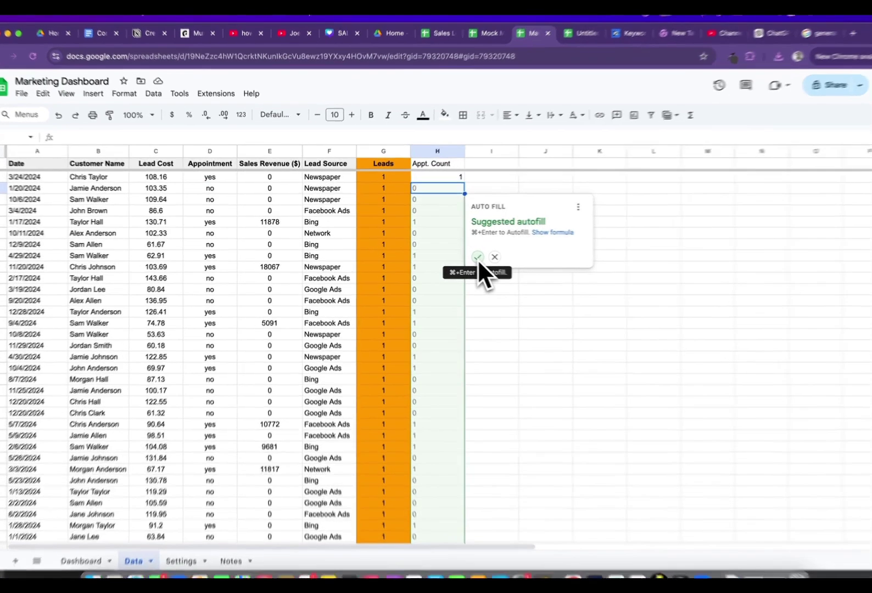
pyautogui.click(467, 254)
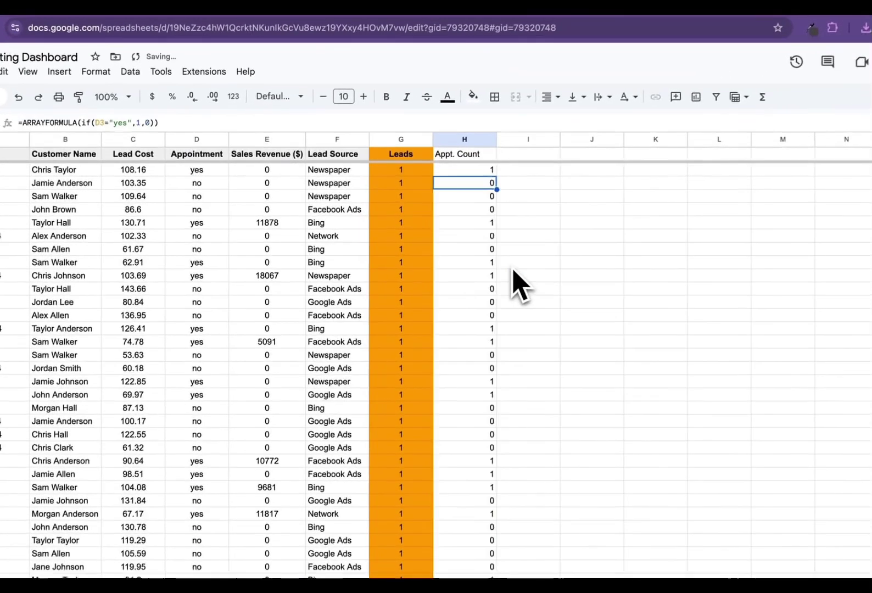
# Centre the contents of the Appt. Count column and fill the column with orange
pyautogui.click(432, 151)
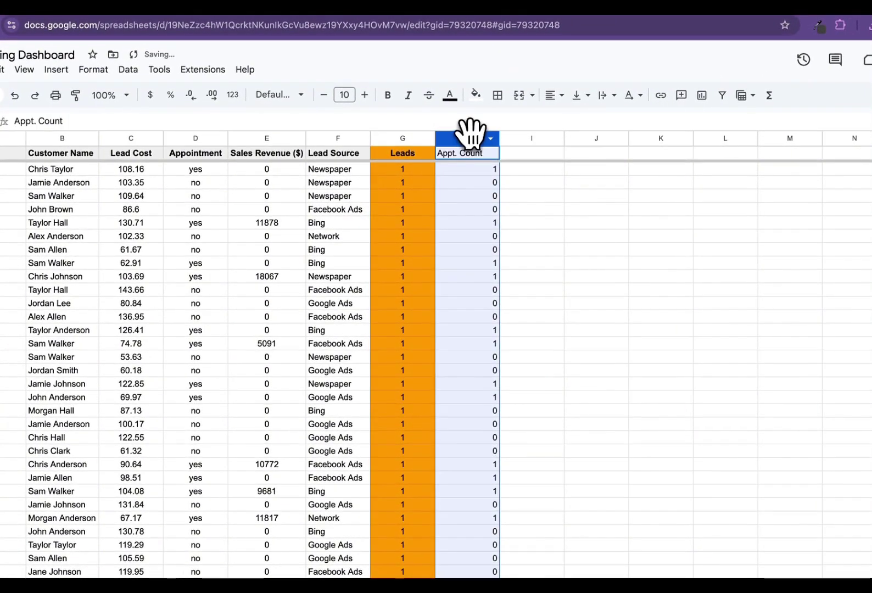
pyautogui.click(561, 95)
pyautogui.click(568, 119)
pyautogui.click(475, 96)
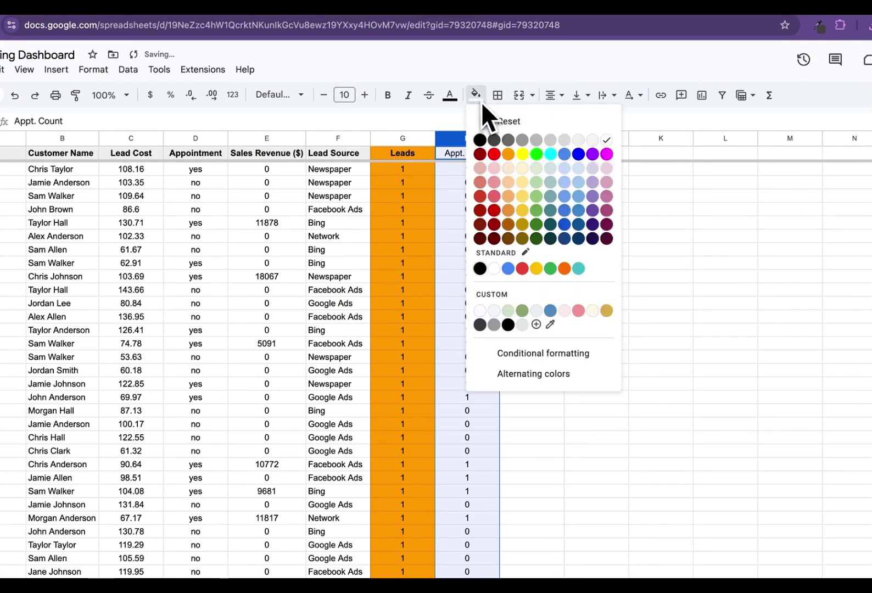
pyautogui.click(508, 156)
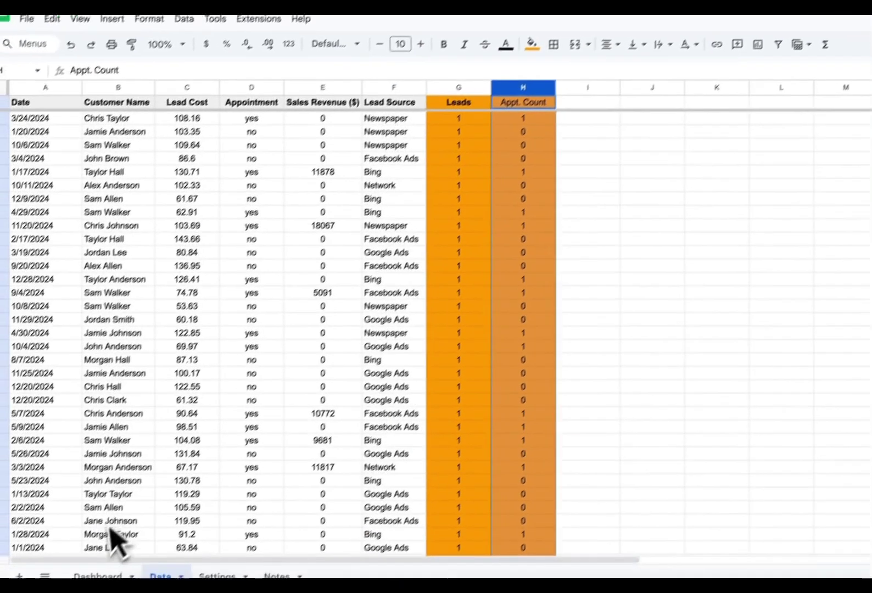
# Change the sum range in the dashboard's Appointments formula to Data!H:H
pyautogui.click(112, 576)
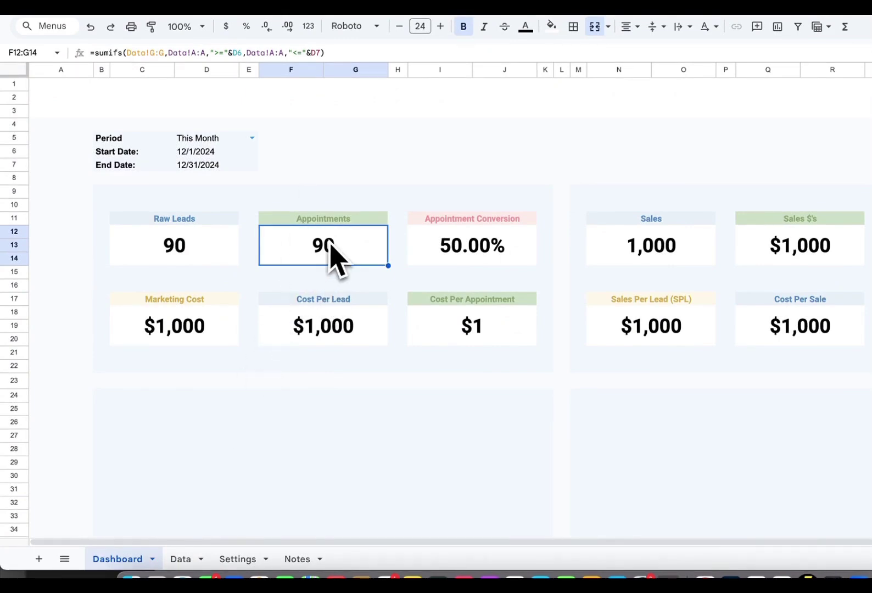
pyautogui.click(157, 159)
pyautogui.press('BackSpace')
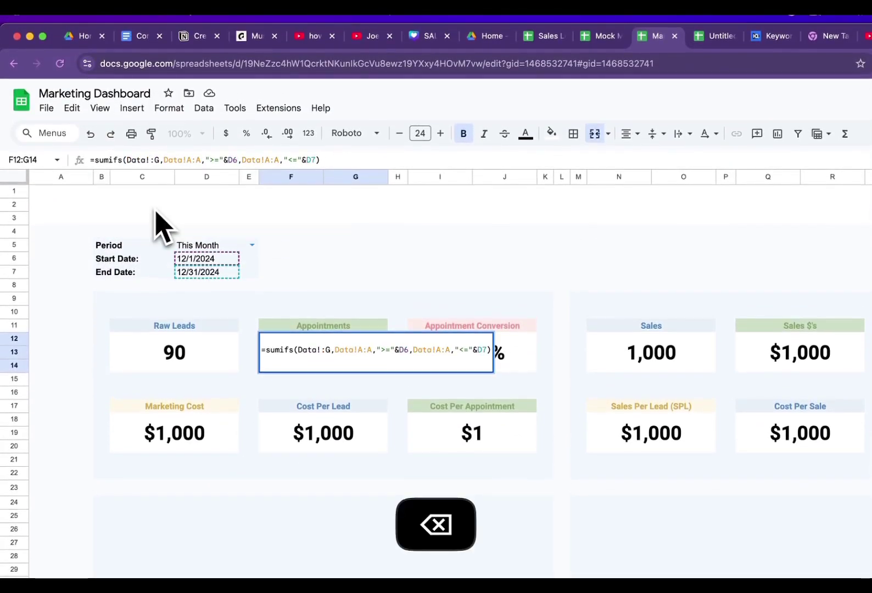
pyautogui.write('H')
pyautogui.press('Right')
pyautogui.press('BackSpace')
pyautogui.write('H')
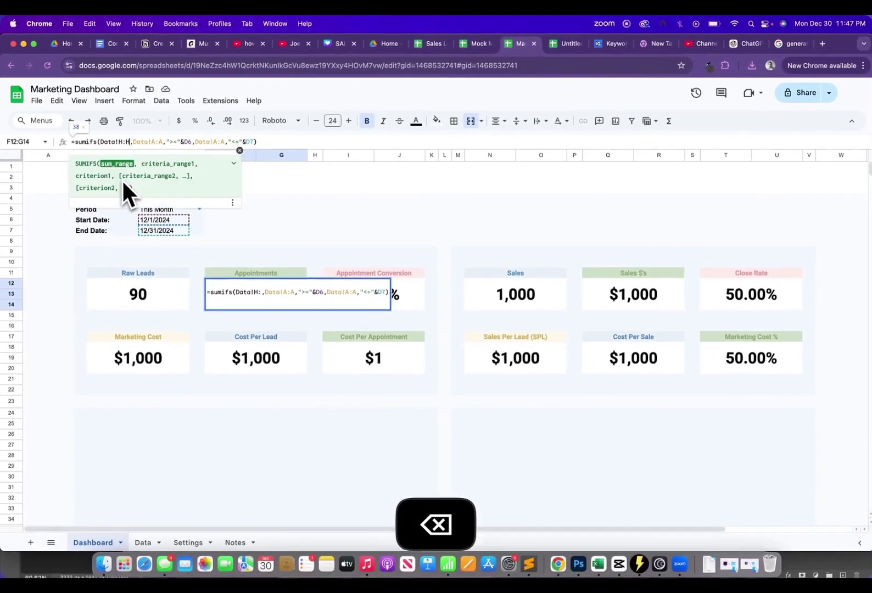
pyautogui.press('Return')
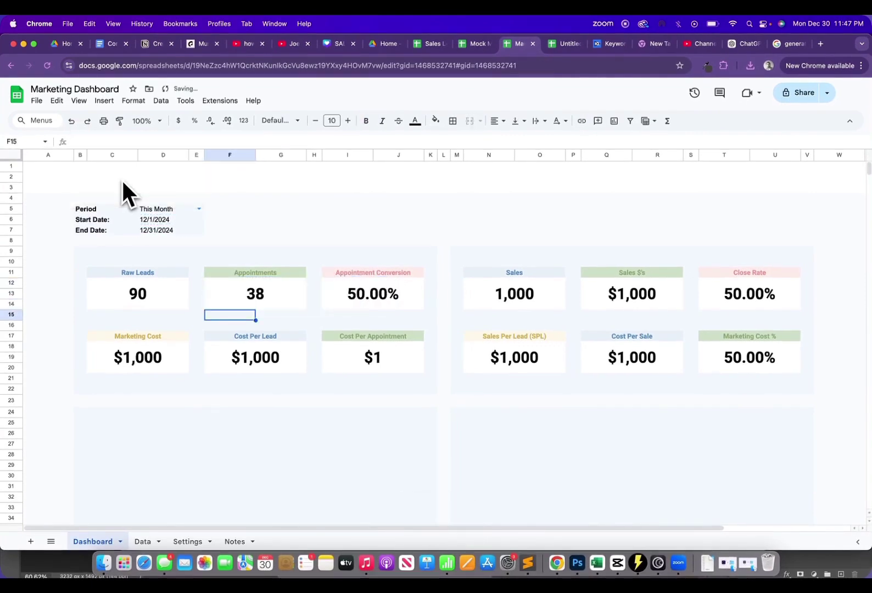
# Set the dashboard's Period to This Year to check how Raw Leads and Appointments respond
pyautogui.press('Up')
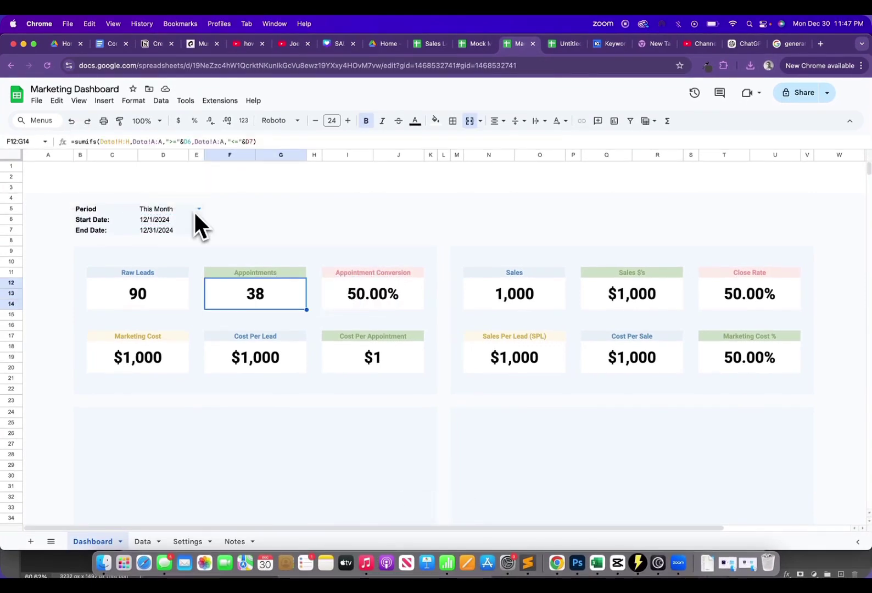
pyautogui.click(199, 210)
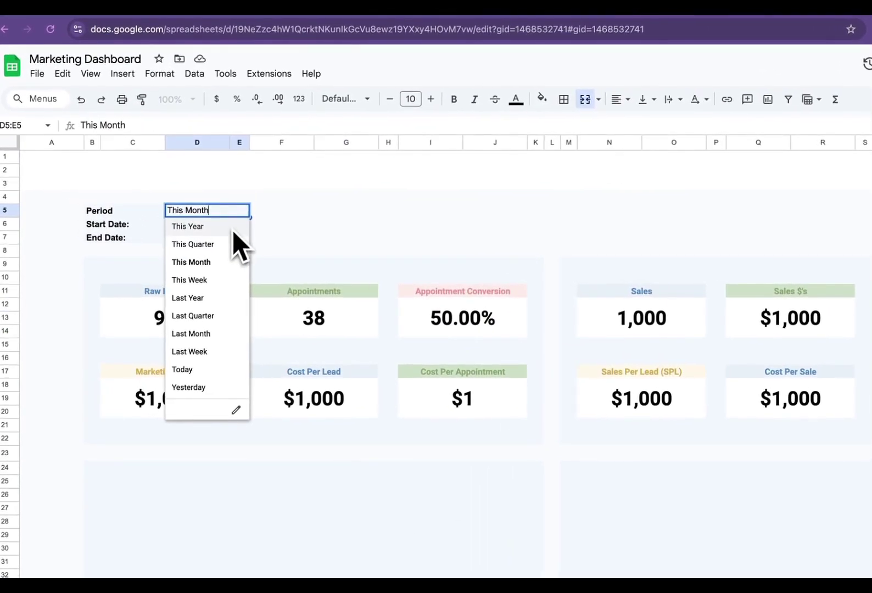
pyautogui.click(232, 230)
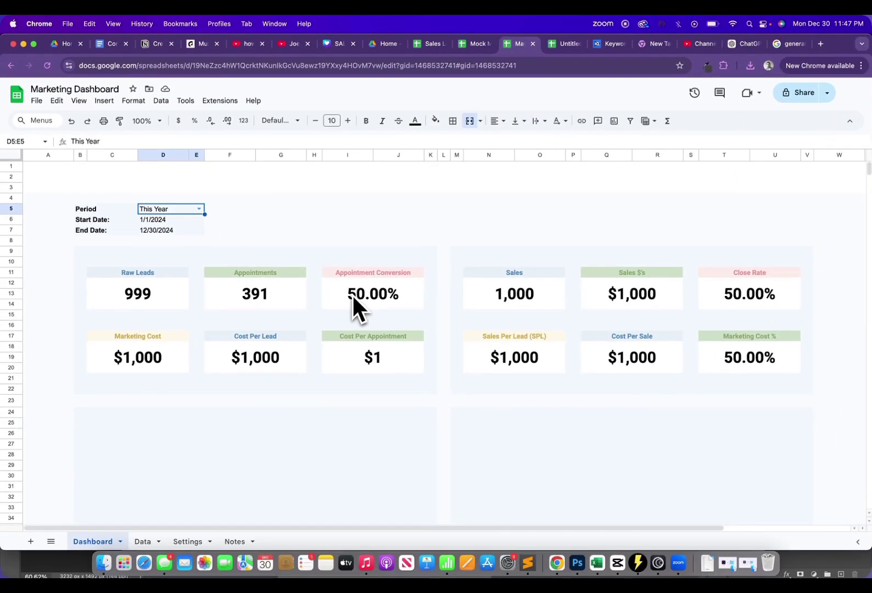
# Replace the Appointment Conversion value with =F12/C12, dividing Appointments by Raw Leads
pyautogui.click(362, 299)
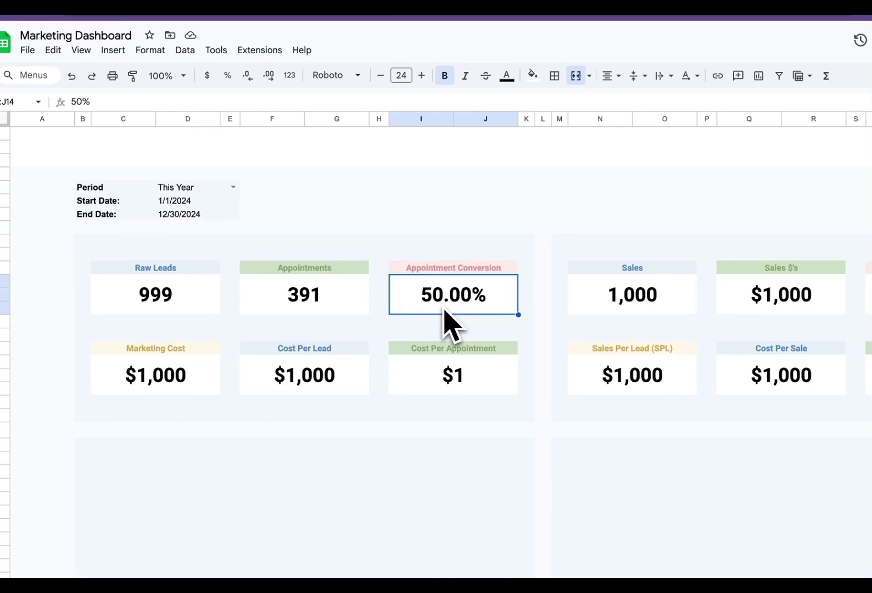
pyautogui.write('=')
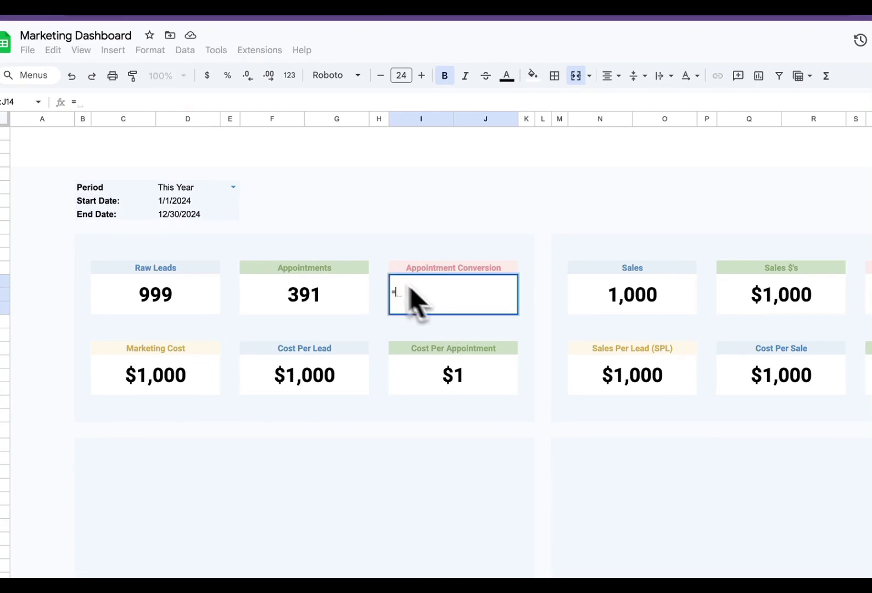
pyautogui.click(294, 301)
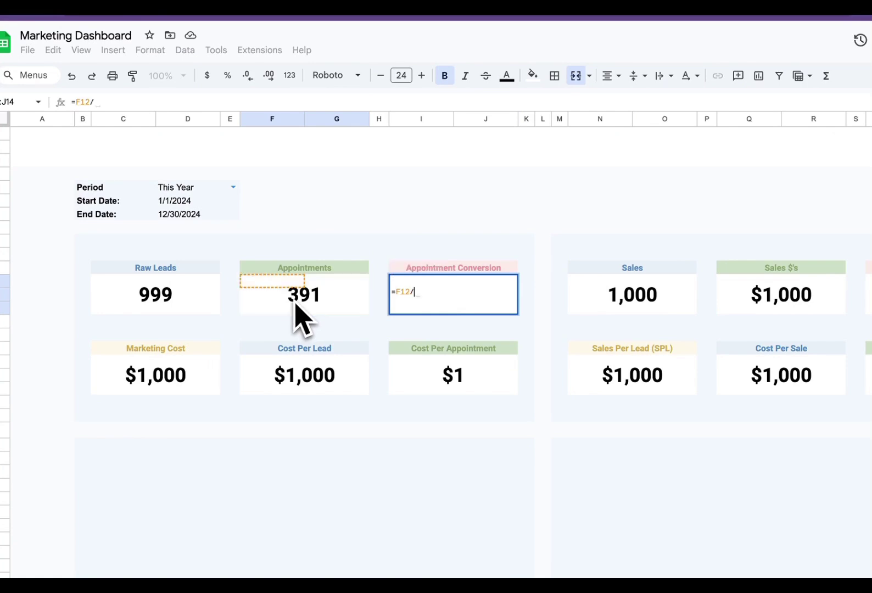
pyautogui.write('/')
pyautogui.click(164, 297)
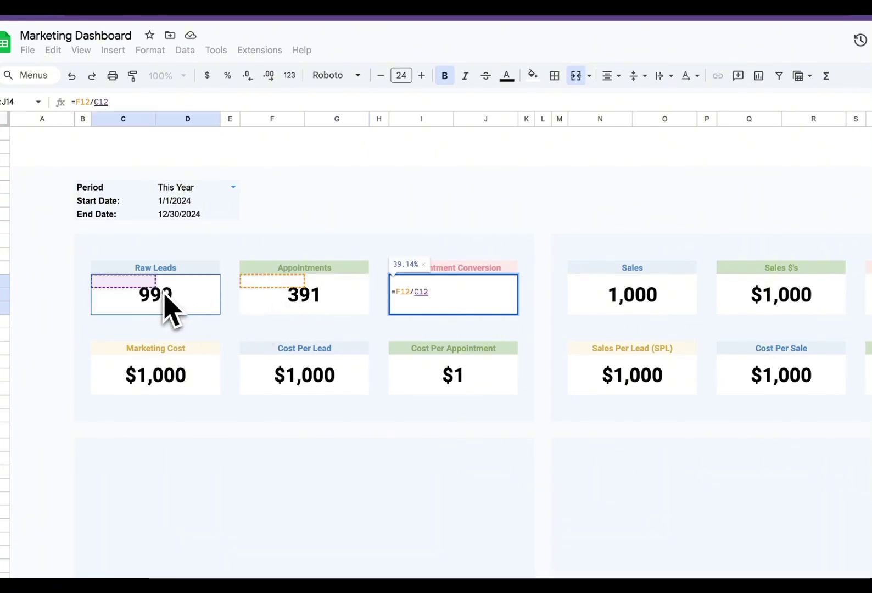
pyautogui.press('Return')
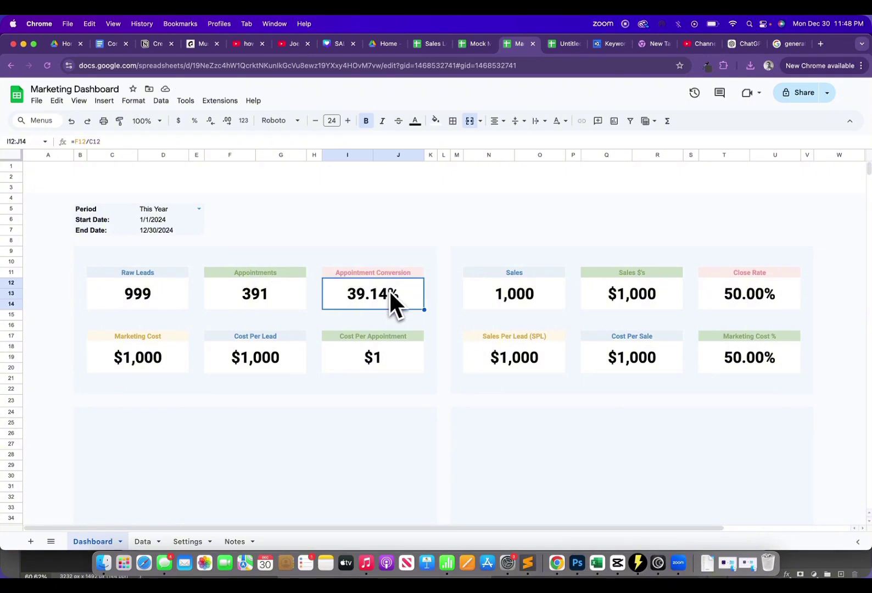
# Test the Appointment Conversion formula by switching the Period to This Month and to This Quarter
pyautogui.click(200, 209)
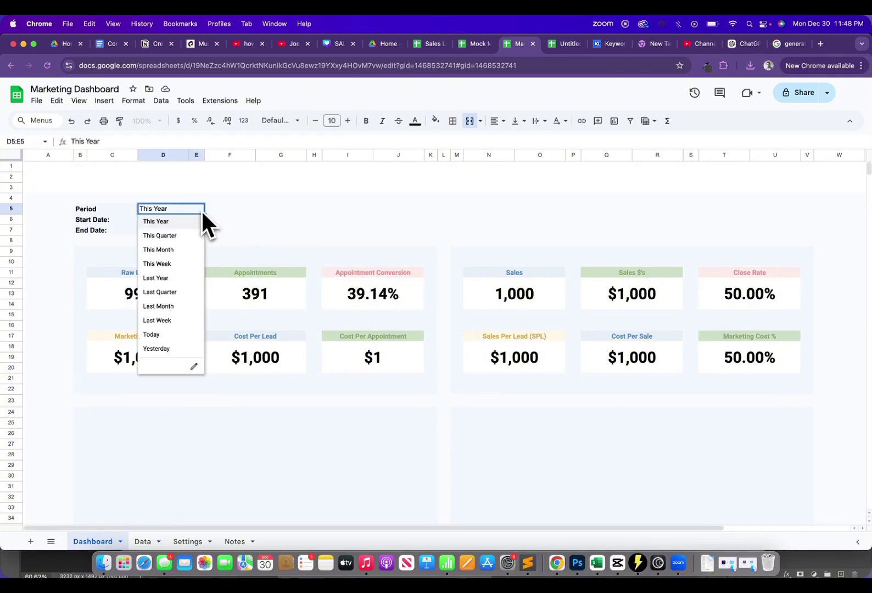
pyautogui.click(185, 249)
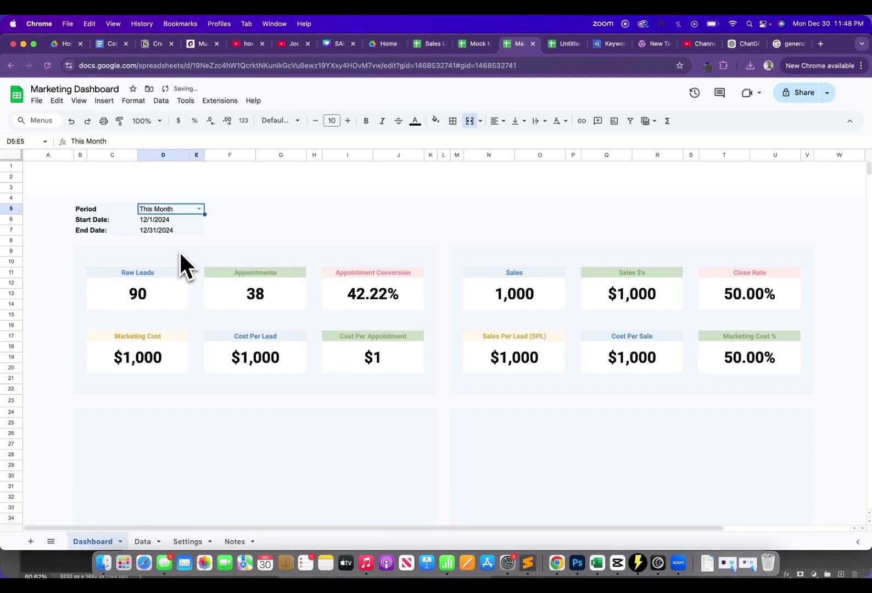
pyautogui.click(199, 209)
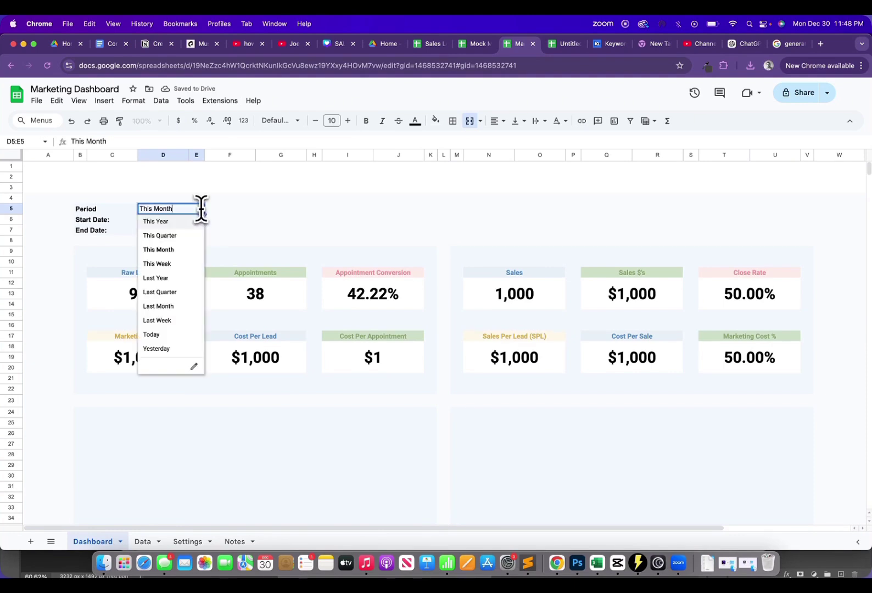
pyautogui.click(183, 234)
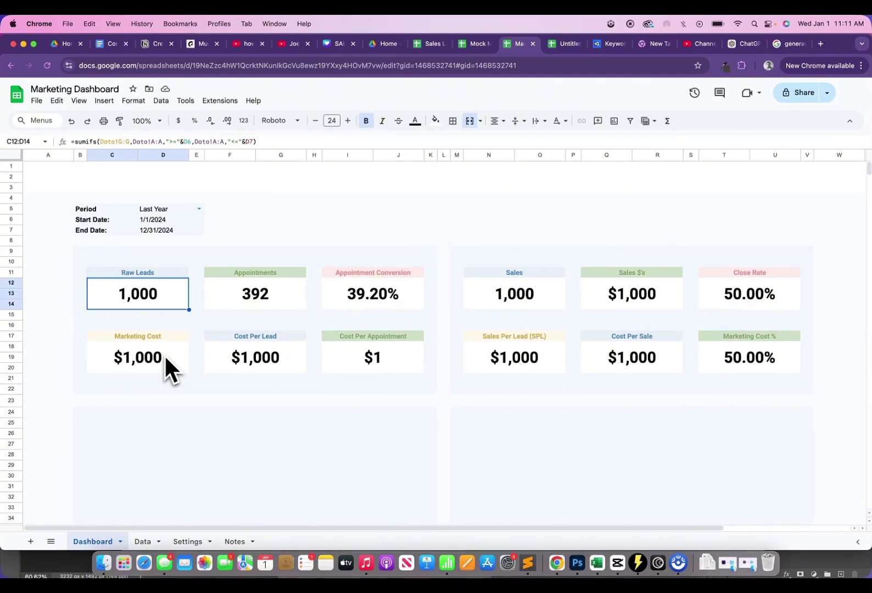
# Copy the Raw Leads SUMIFS formula into the Marketing Cost value on the dashboard
pyautogui.tripleClick(281, 141)
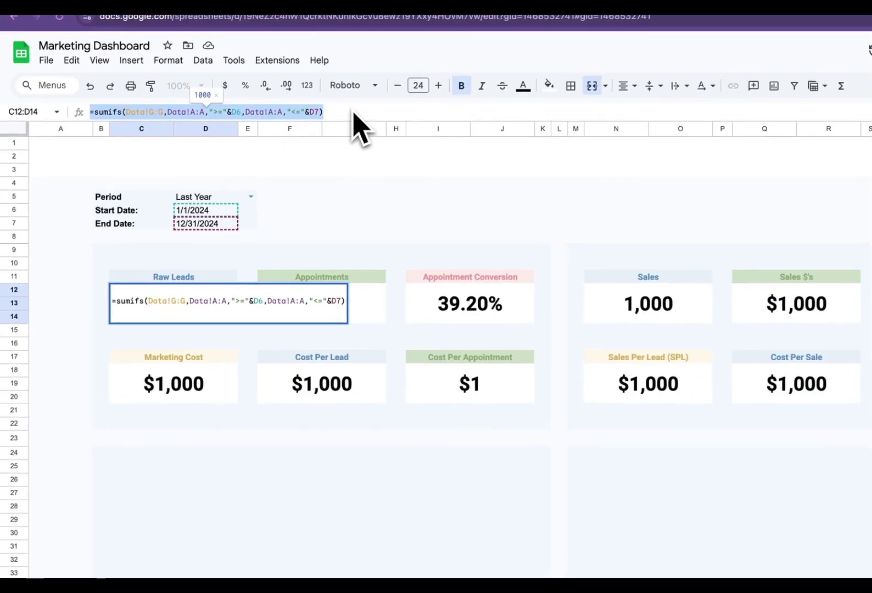
pyautogui.press('super+c')
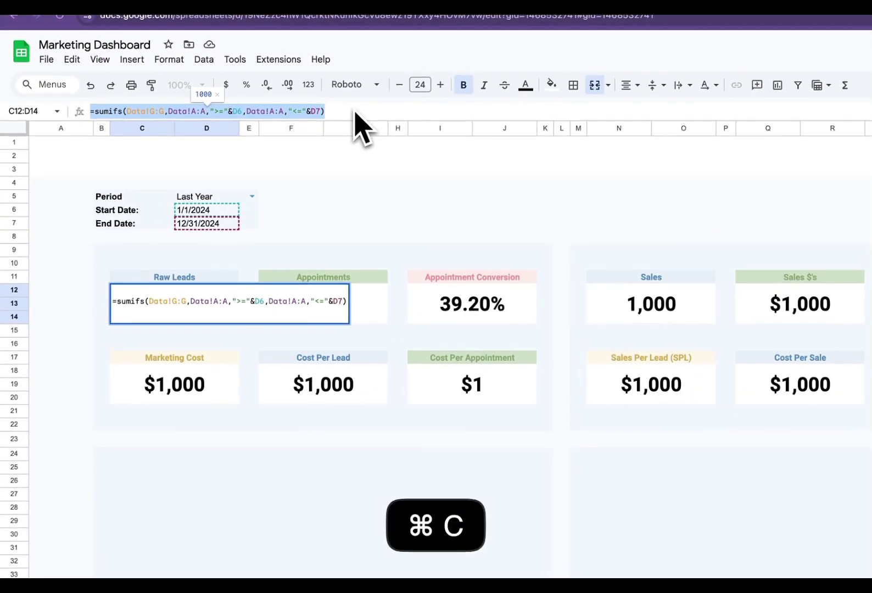
pyautogui.click(214, 376)
pyautogui.tripleClick(270, 111)
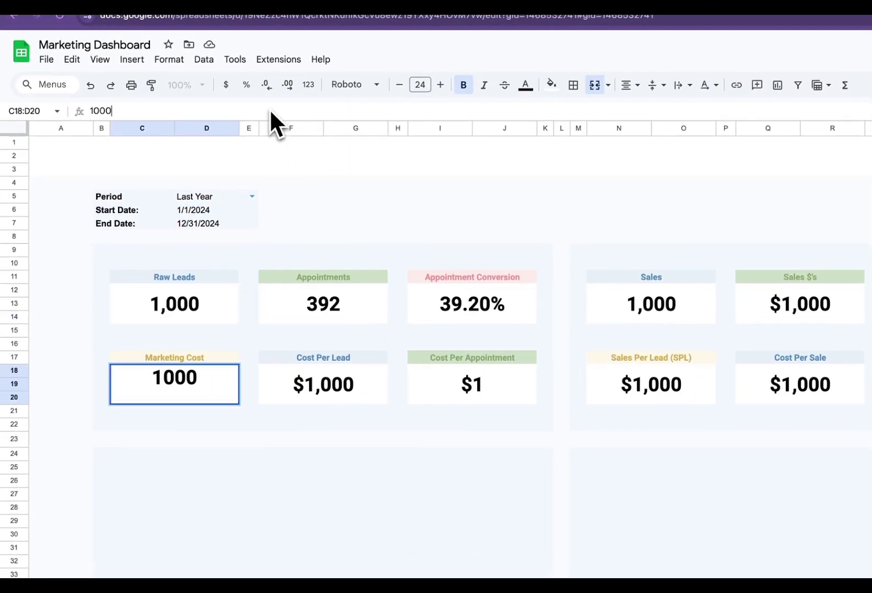
pyautogui.press('super+v')
pyautogui.press('Return')
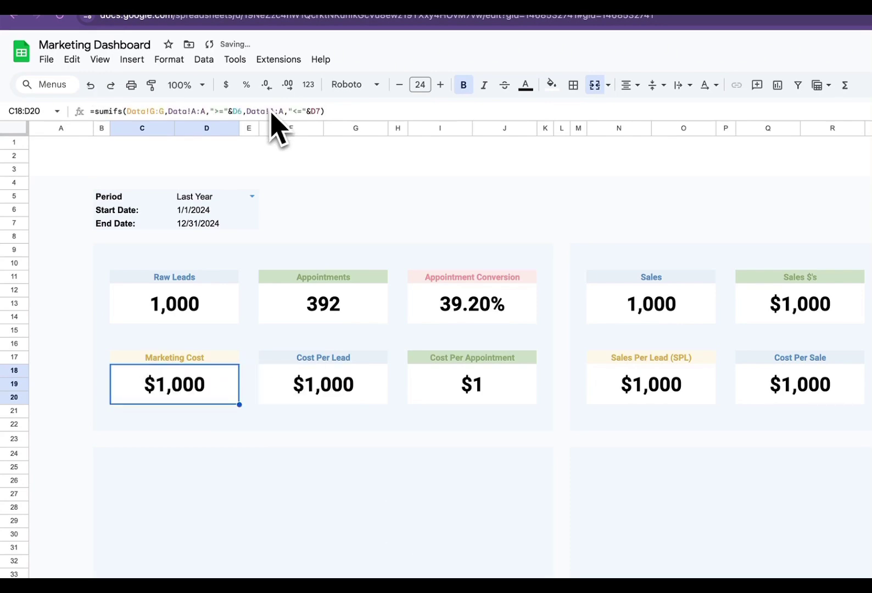
# Check the Lead Cost column on the Data sheet and change the Marketing Cost formula's sum range to Data!C:C
pyautogui.click(184, 568)
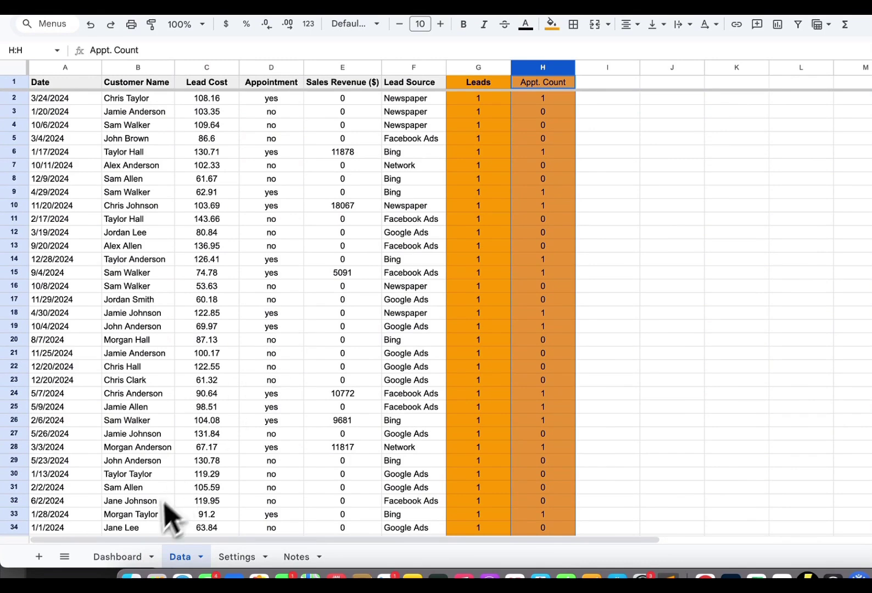
pyautogui.click(118, 557)
pyautogui.click(159, 153)
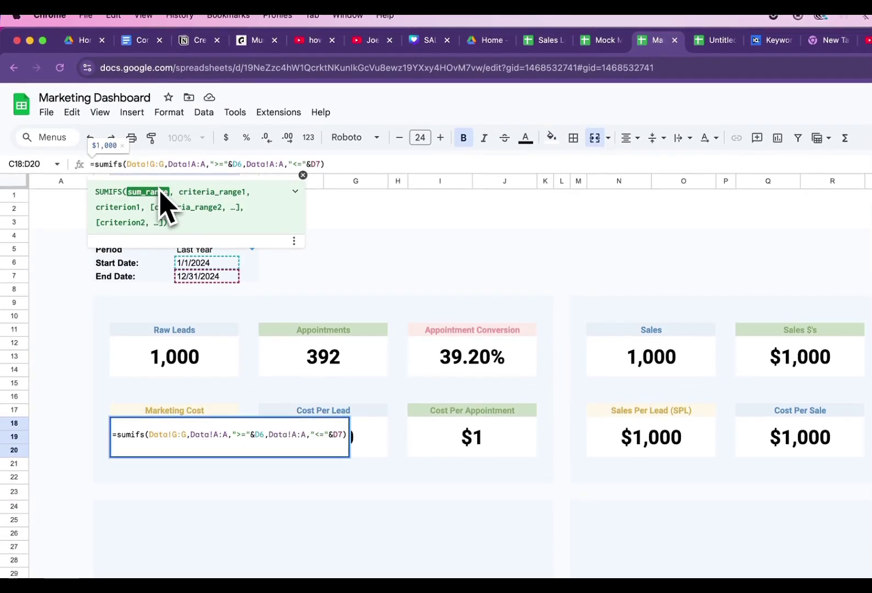
pyautogui.press('BackSpace')
pyautogui.write('C')
pyautogui.press('Right')
pyautogui.press('Right')
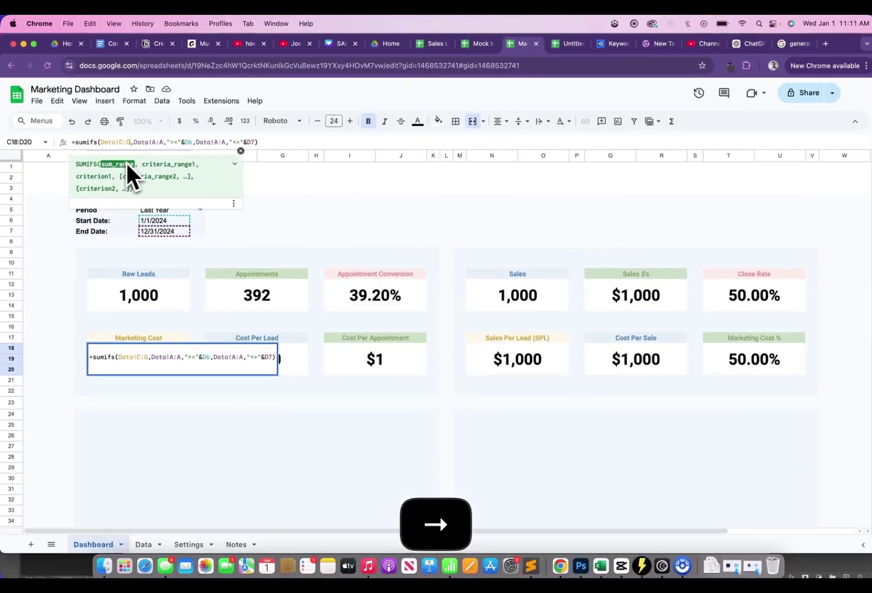
pyautogui.press('BackSpace')
pyautogui.write('C')
pyautogui.press('Return')
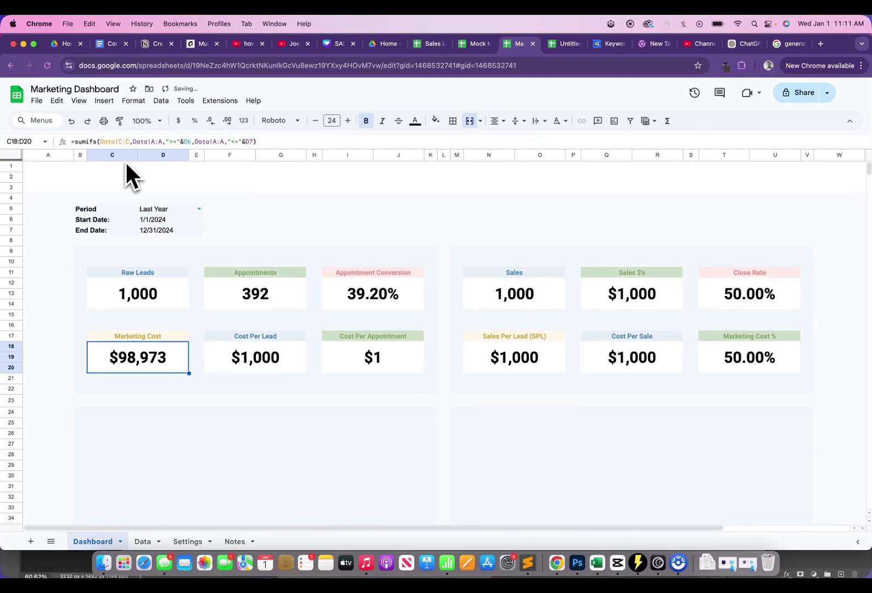
# Replace the Cost Per Lead value with =C18/C12, dividing Marketing Cost by Raw Leads
pyautogui.press('Right')
pyautogui.press('Right')
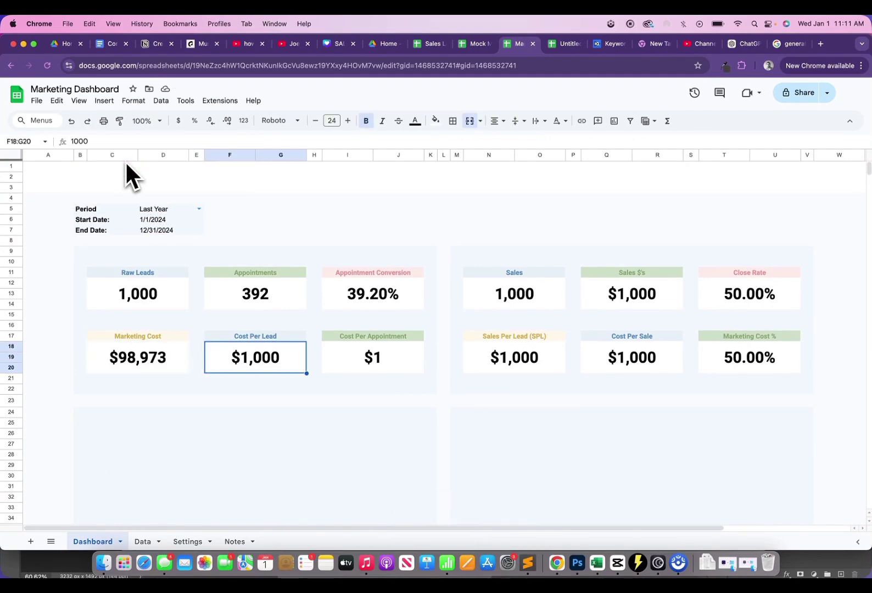
pyautogui.write('=')
pyautogui.press('Left')
pyautogui.press('Left')
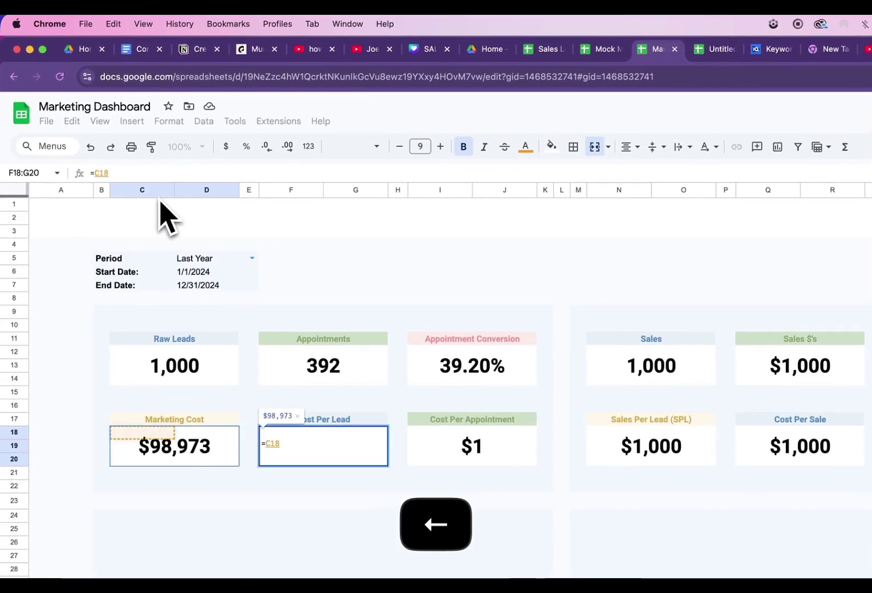
pyautogui.write('/')
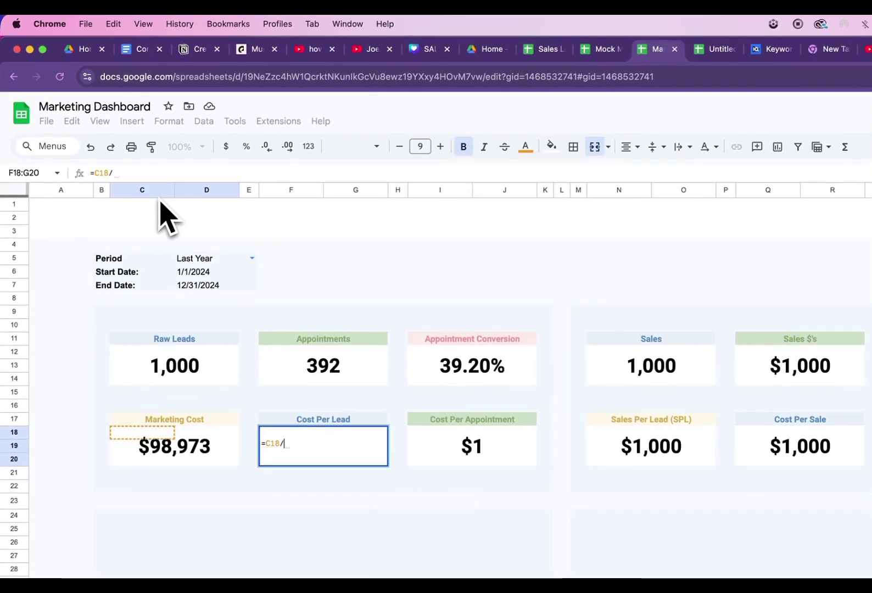
pyautogui.press('Up')
pyautogui.press('Up')
pyautogui.press('Up')
pyautogui.press('Up')
pyautogui.press('Left')
pyautogui.press('Left')
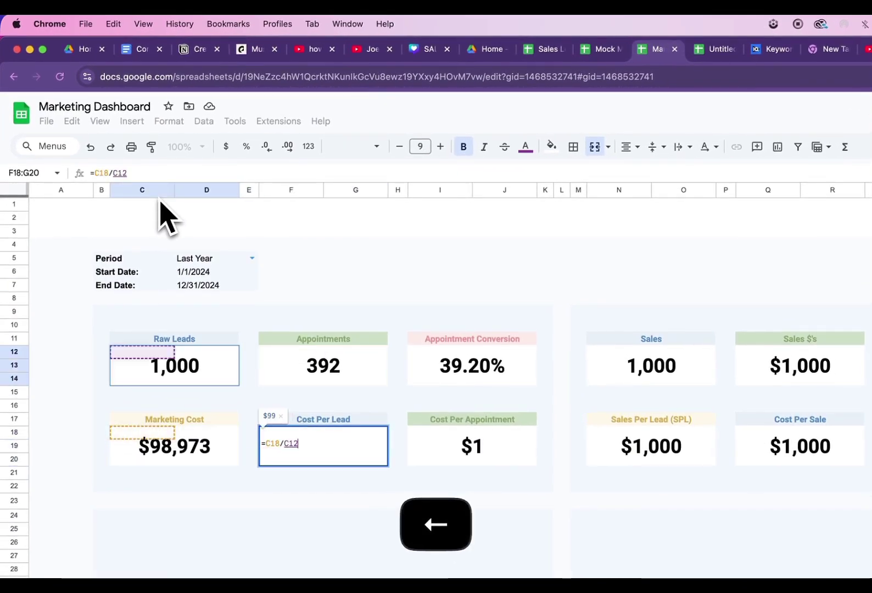
pyautogui.press('Return')
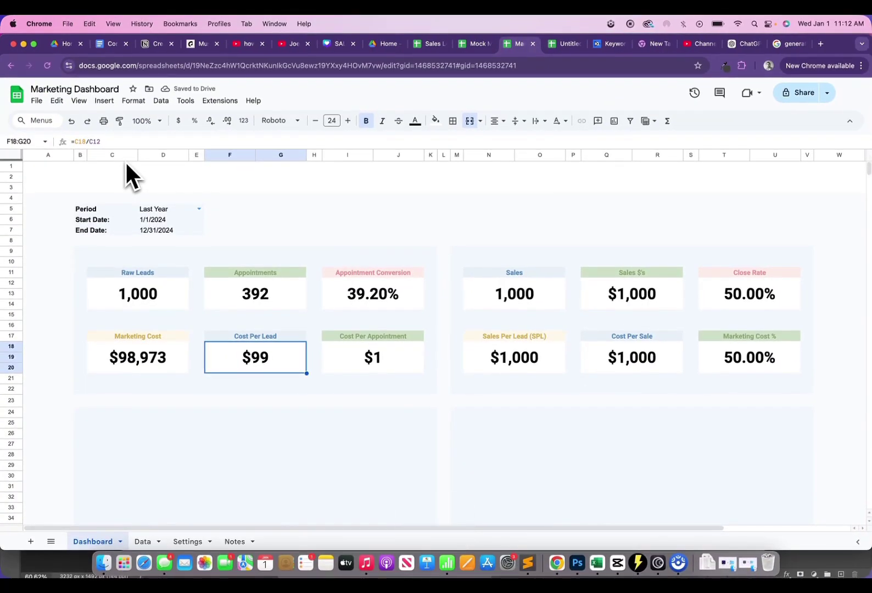
# Replace the Cost Per Appointment value with =C18/F12, dividing Marketing Cost by Appointments
pyautogui.press('Right')
pyautogui.press('Right')
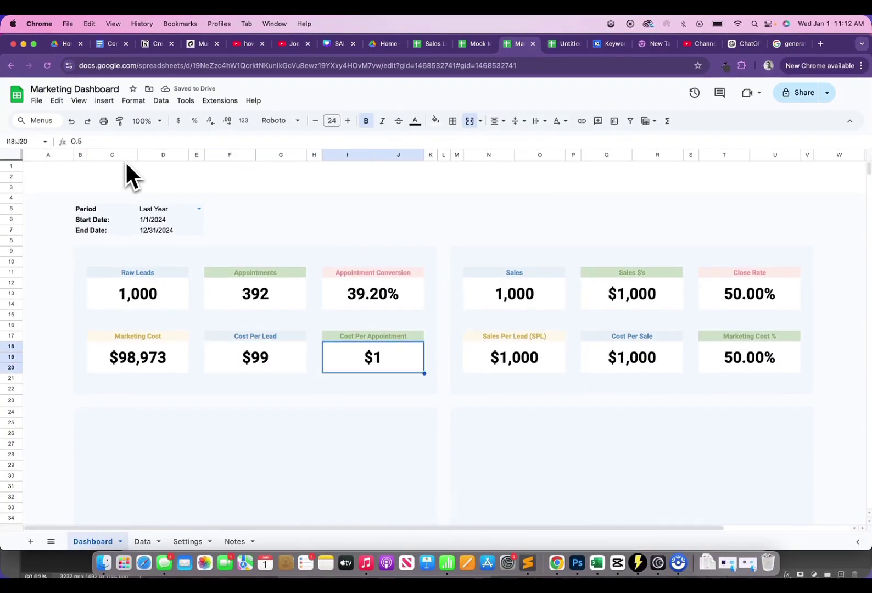
pyautogui.write('=')
pyautogui.press('Left')
pyautogui.press('Left')
pyautogui.press('Left')
pyautogui.press('Left')
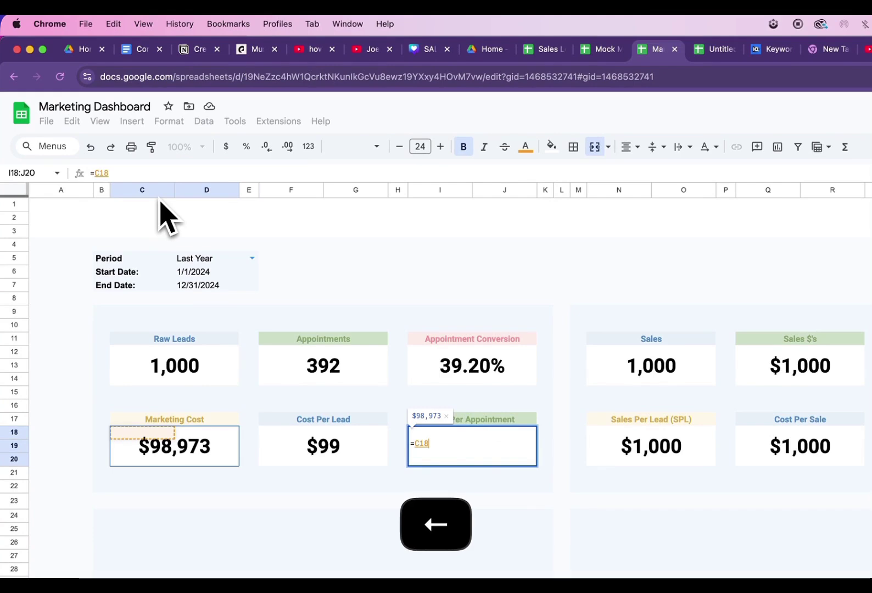
pyautogui.write('/')
pyautogui.press('Up')
pyautogui.press('Up')
pyautogui.press('Up')
pyautogui.press('Down')
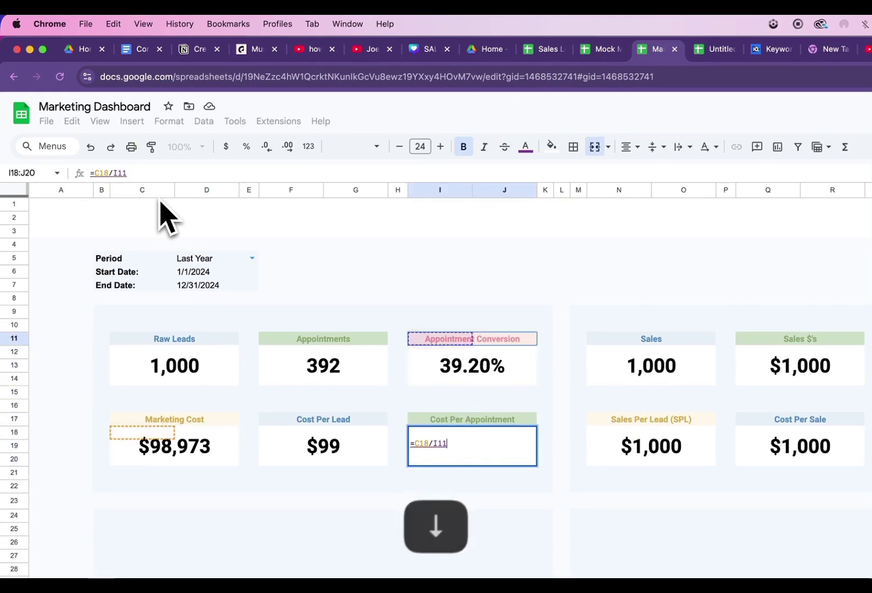
pyautogui.press('Left')
pyautogui.press('Left')
pyautogui.press('Return')
pyautogui.press('Up')
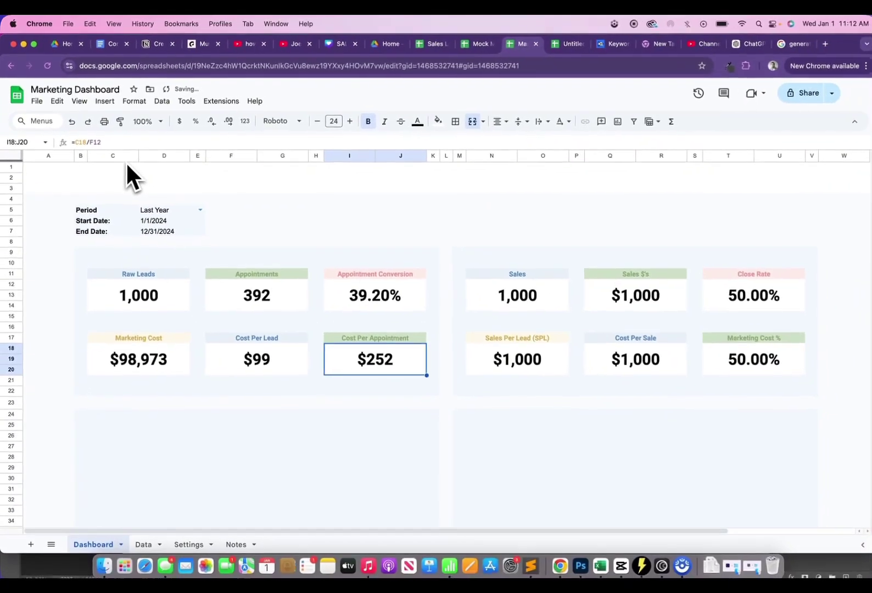
# Copy the Appointments SUMIFS formula, which sums Data!H:H between the start and end dates, into the Sales value
pyautogui.press('Right')
pyautogui.press('Right')
pyautogui.press('Right')
pyautogui.press('Right')
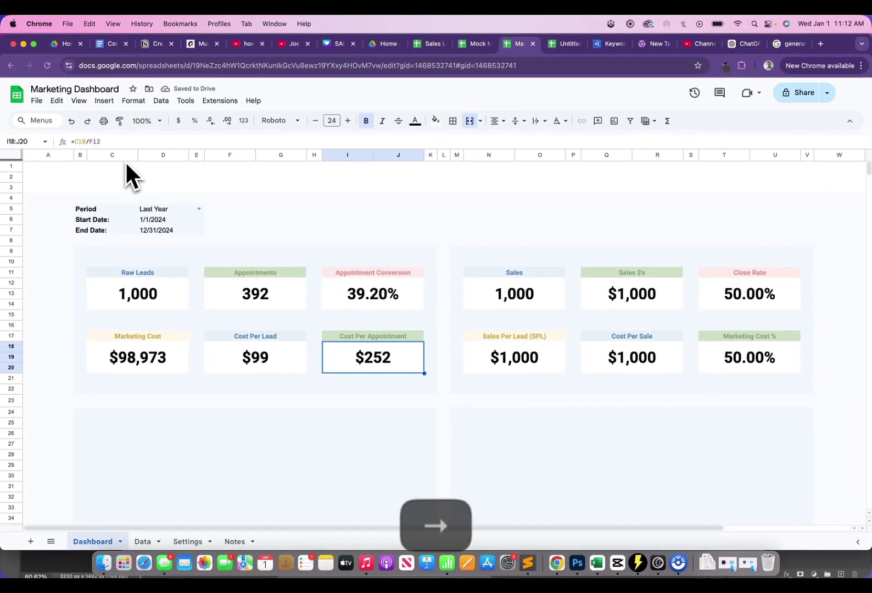
pyautogui.press('Up')
pyautogui.press('Up')
pyautogui.press('Up')
pyautogui.press('Up')
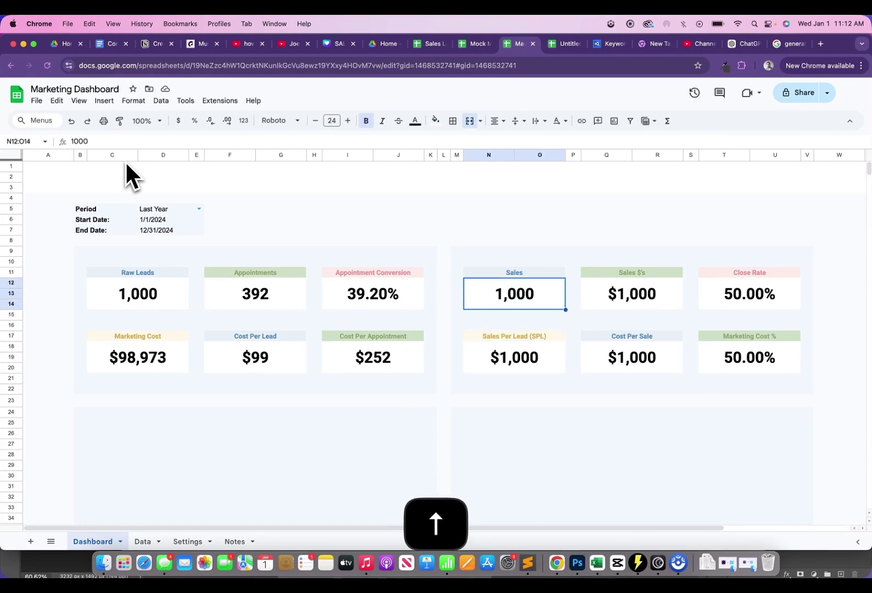
pyautogui.click(265, 294)
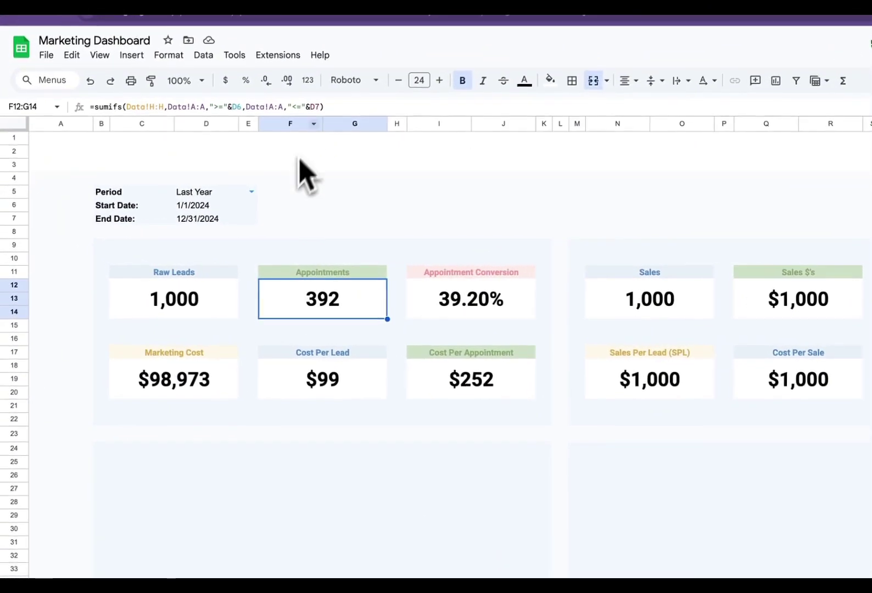
pyautogui.press('Return')
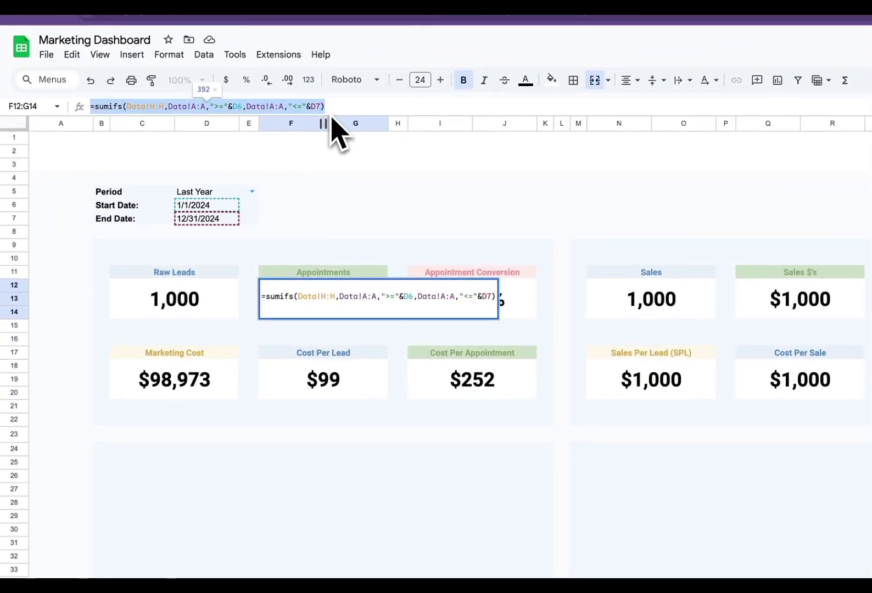
pyautogui.press('cmd+c')
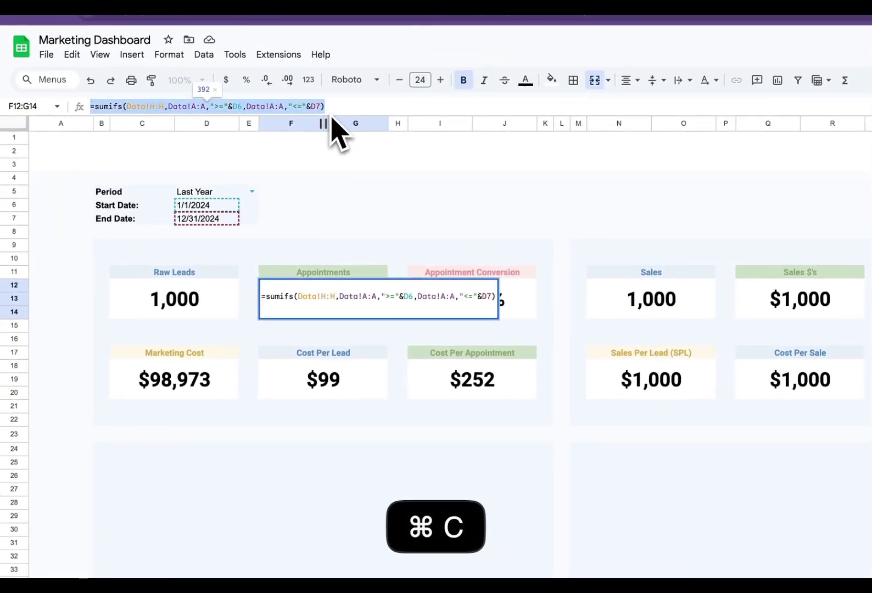
pyautogui.press('Escape')
pyautogui.press('Right')
pyautogui.press('Right')
pyautogui.press('Right')
pyautogui.press('Right')
pyautogui.press('Right')
pyautogui.press('Right')
pyautogui.press('Return')
pyautogui.press('super+a')
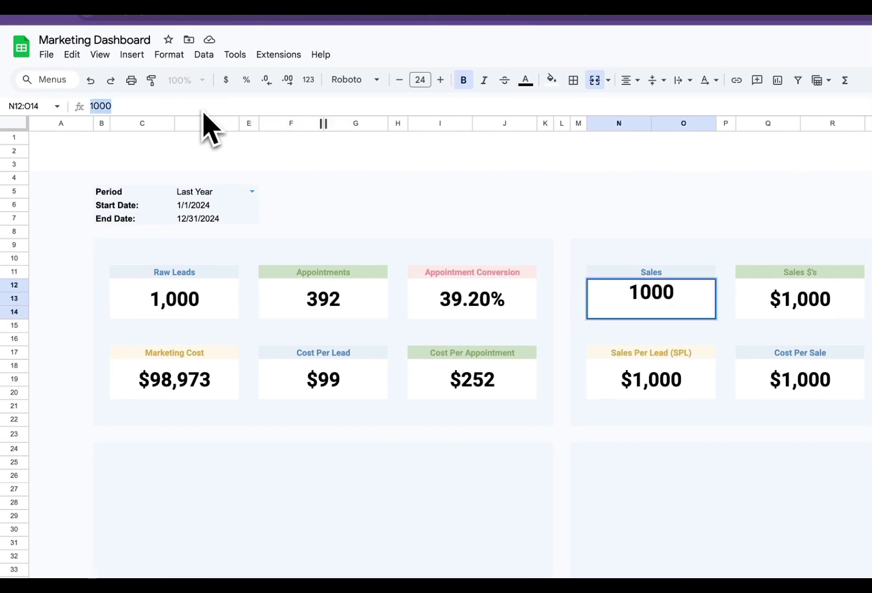
pyautogui.press('super+v')
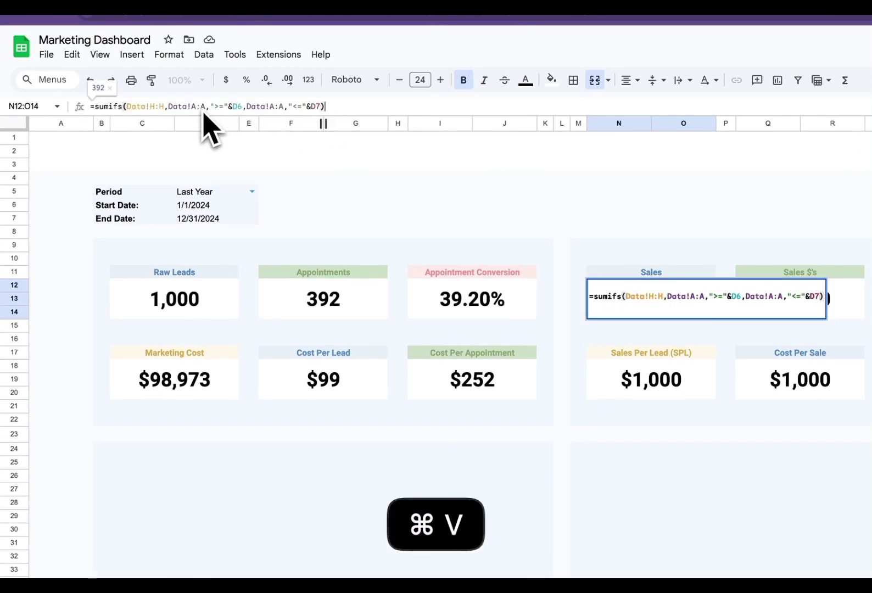
pyautogui.press('Return')
# Make the Appt. Count header in H1 of the Data sheet bold
pyautogui.click(178, 561)
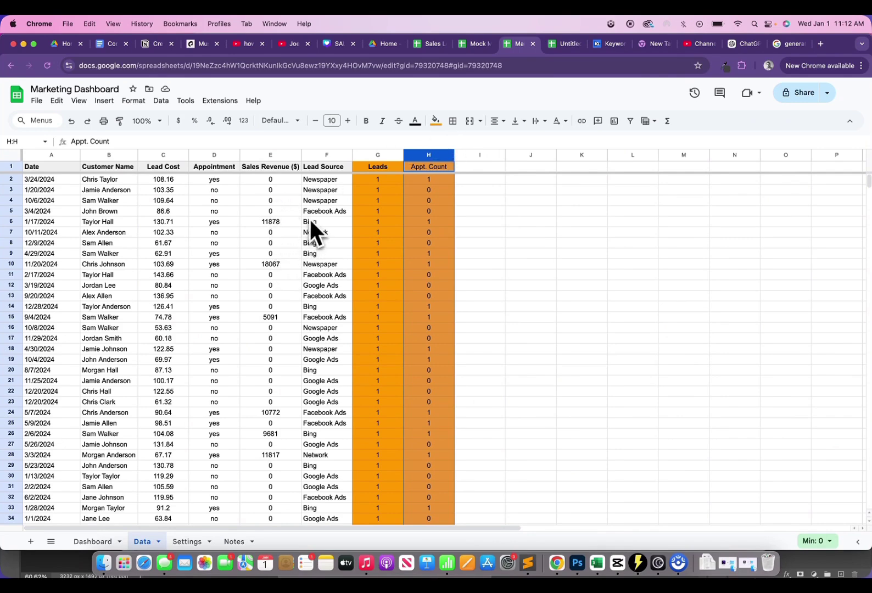
pyautogui.click(443, 168)
pyautogui.press('super+b')
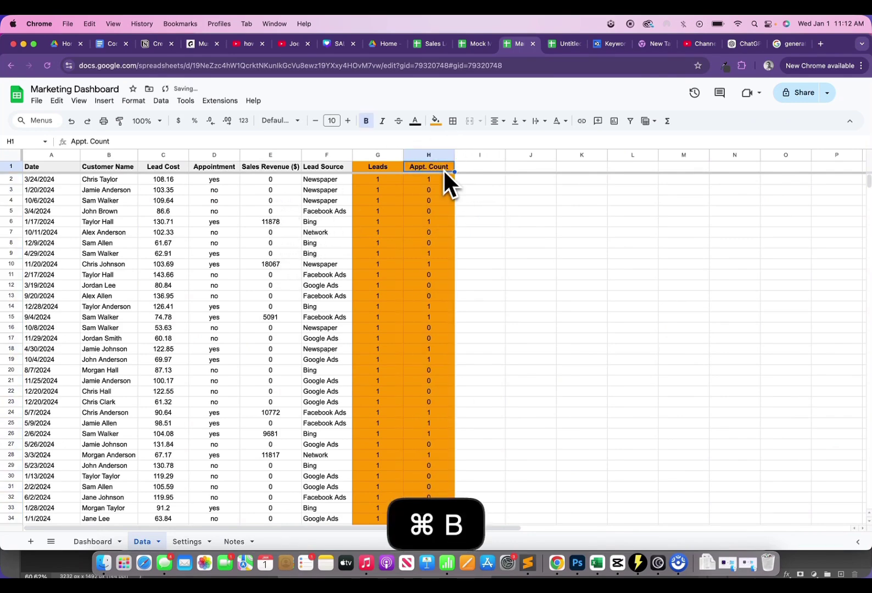
# Duplicate the Appt. Count column H into column I of the Data sheet
pyautogui.press('Right')
pyautogui.press('Left')
pyautogui.click(440, 155)
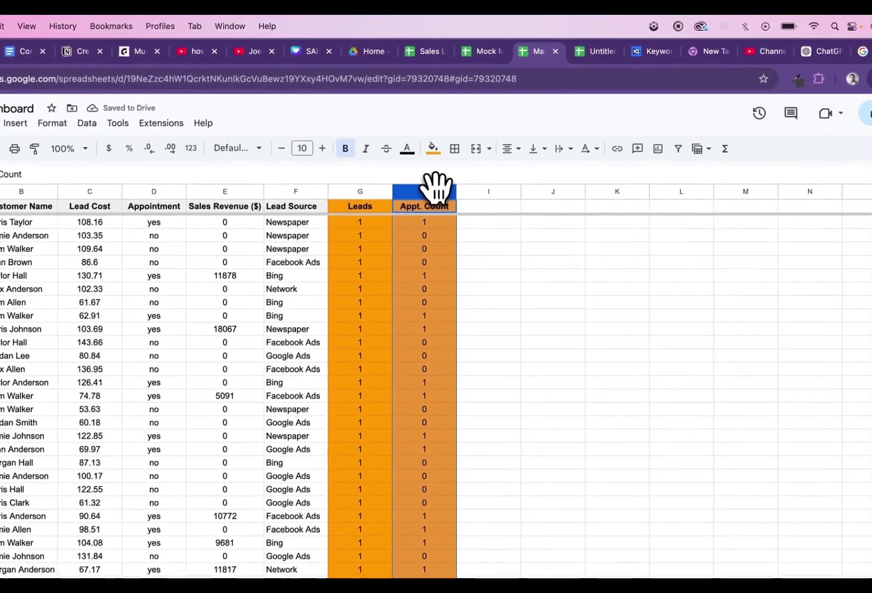
pyautogui.press('super+c')
pyautogui.press('Right')
pyautogui.press('super+v')
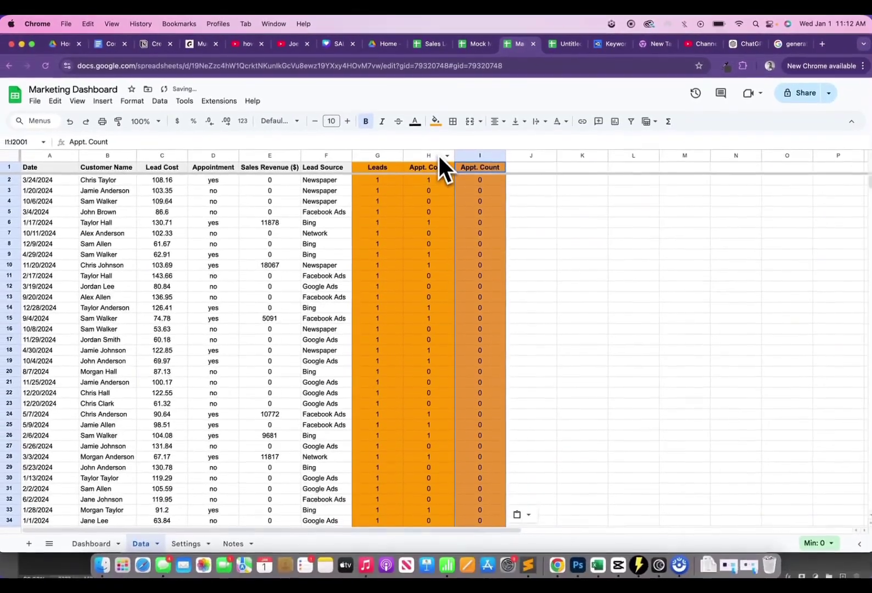
# Change the formula in I2 to =ARRAYFORMULA(if(E2:E>0,1,0)) so it flags rows with sales revenue
pyautogui.click(481, 188)
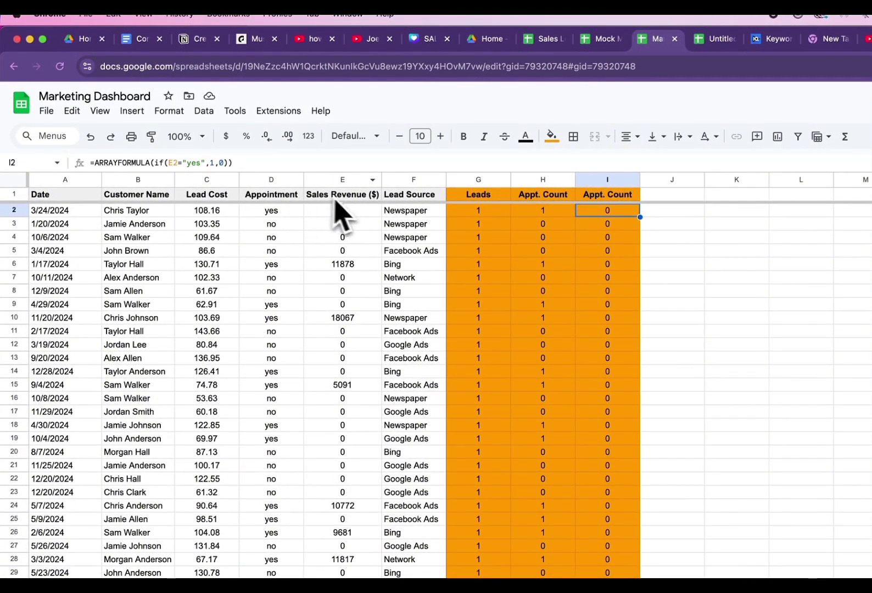
pyautogui.moveTo(206, 163); pyautogui.dragTo(183, 163)
pyautogui.press('BackSpace')
pyautogui.write('>')
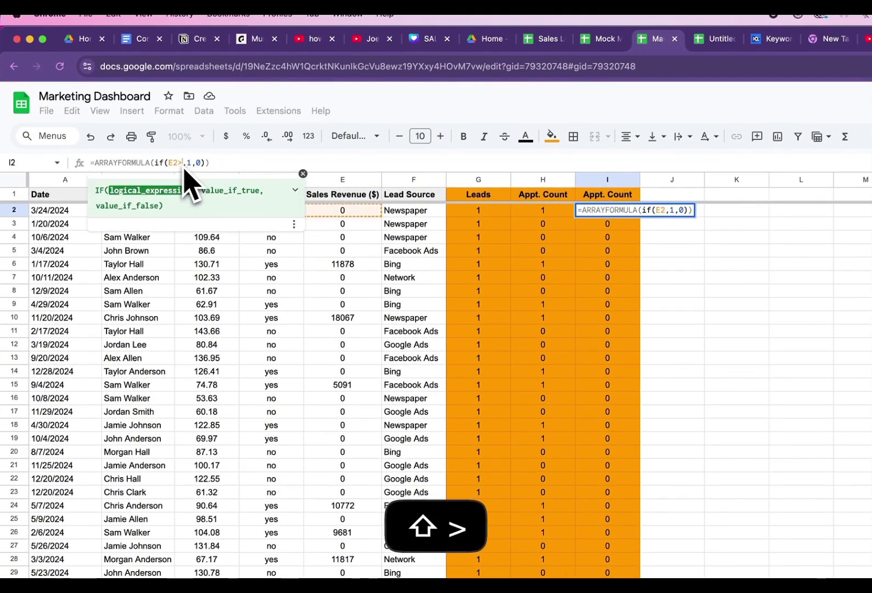
pyautogui.write('0')
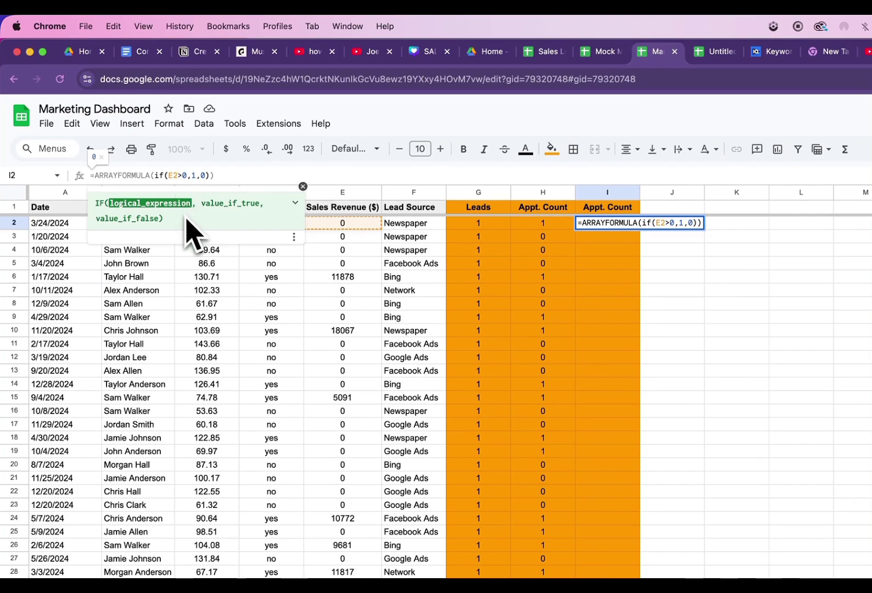
pyautogui.write(':E')
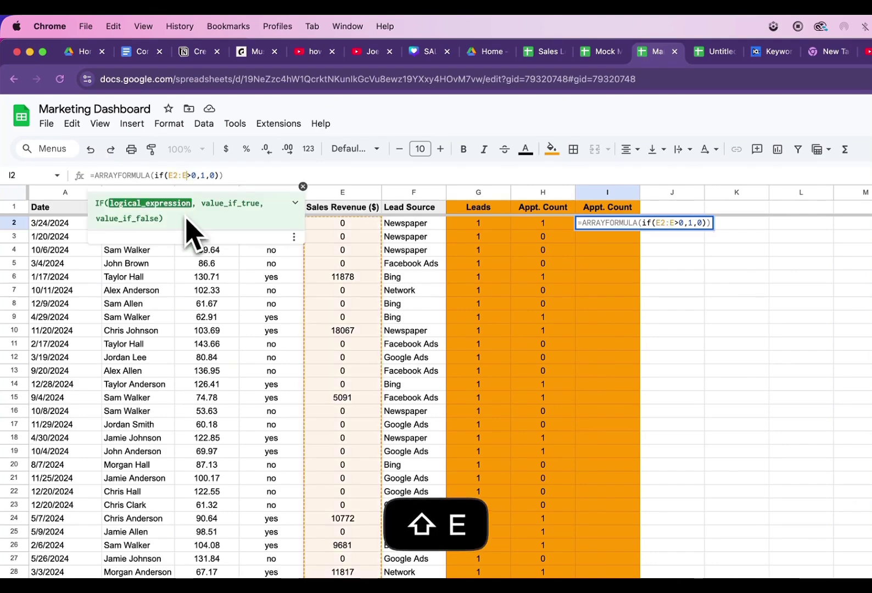
pyautogui.press('Return')
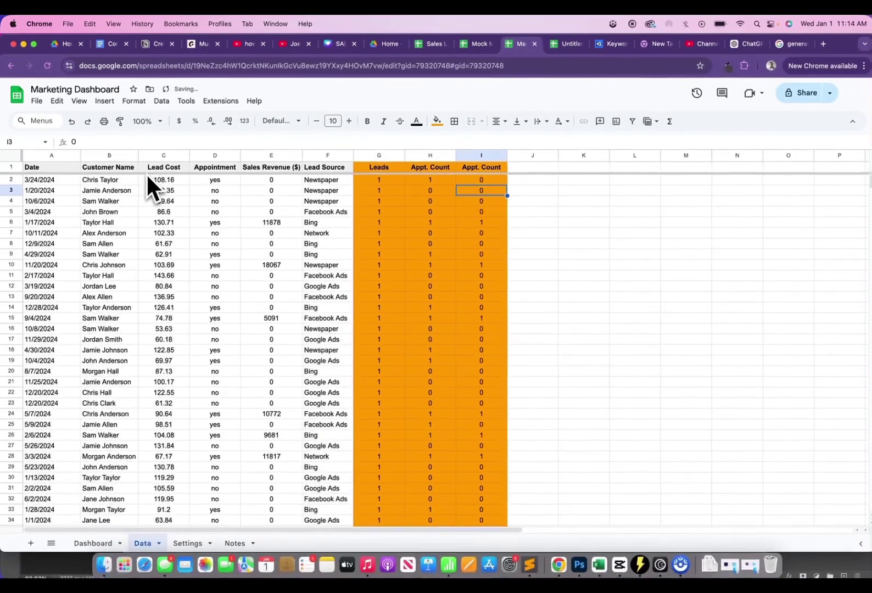
# Clear the individual Appt. Count formulas from H3 down to the end of the column, keeping the one in H2
pyautogui.press('Up')
pyautogui.press('Left')
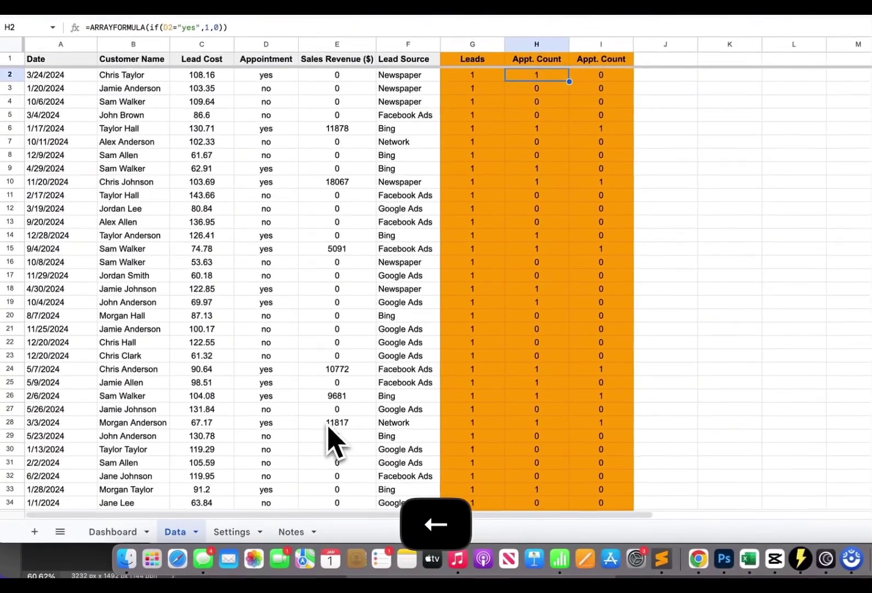
pyautogui.press('Down')
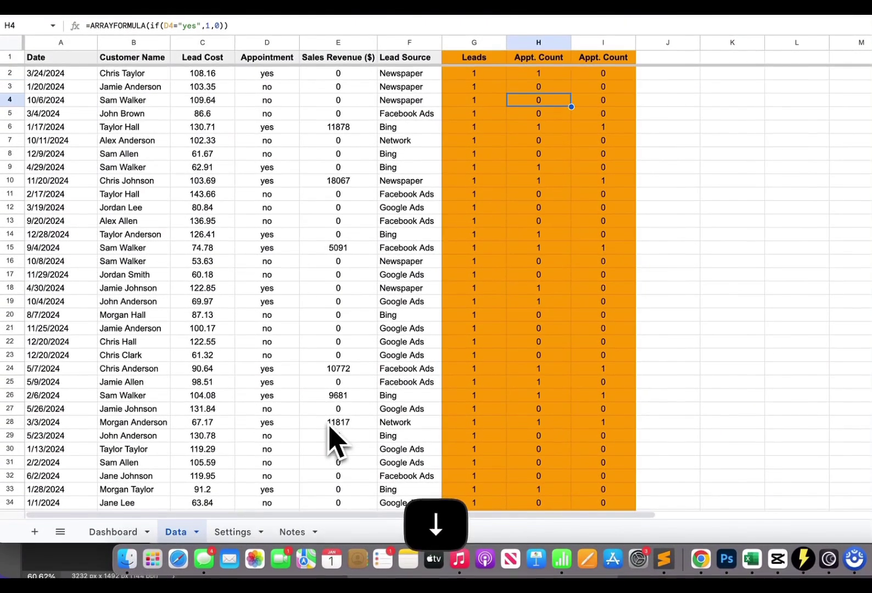
pyautogui.press('Up')
pyautogui.press('Up')
pyautogui.press('Down')
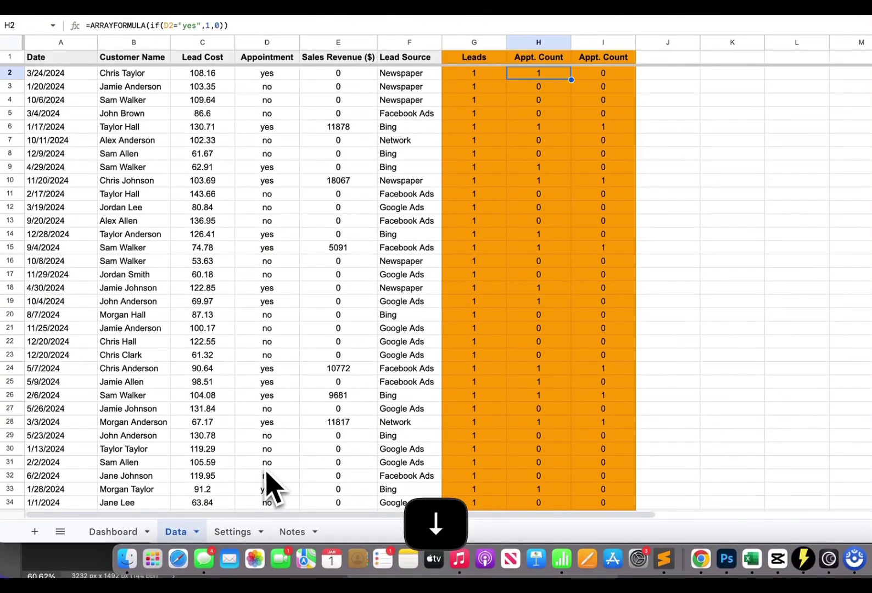
pyautogui.press('Down')
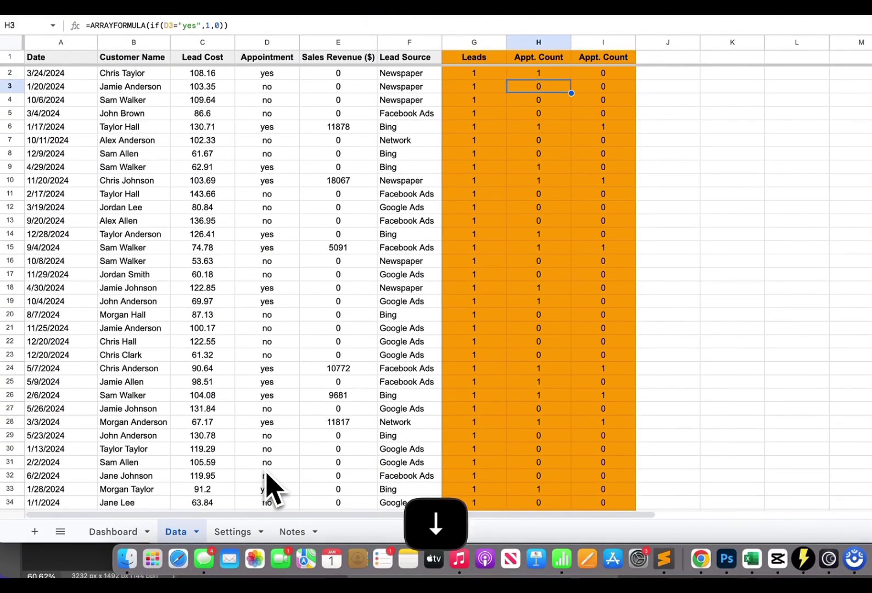
pyautogui.hotkey('ctrl', 'shift', 'Down')
pyautogui.press('BackSpace')
pyautogui.hotkey('ctrl', 'Up')
pyautogui.press('Down')
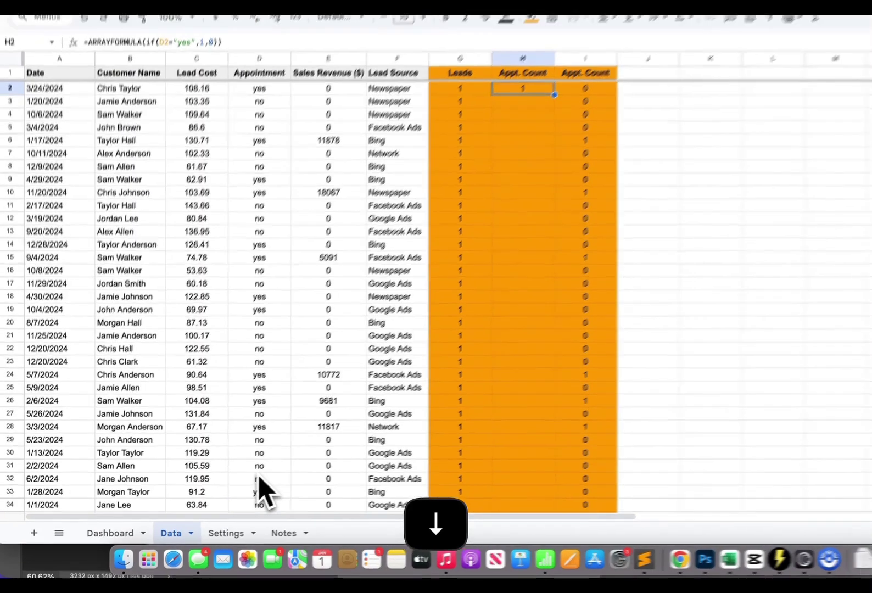
# Change the Appt. Count formula in H2 to =ARRAYFORMULA(if(D2:D="yes",1,0)) so it covers the whole Appointment column
pyautogui.click(159, 42)
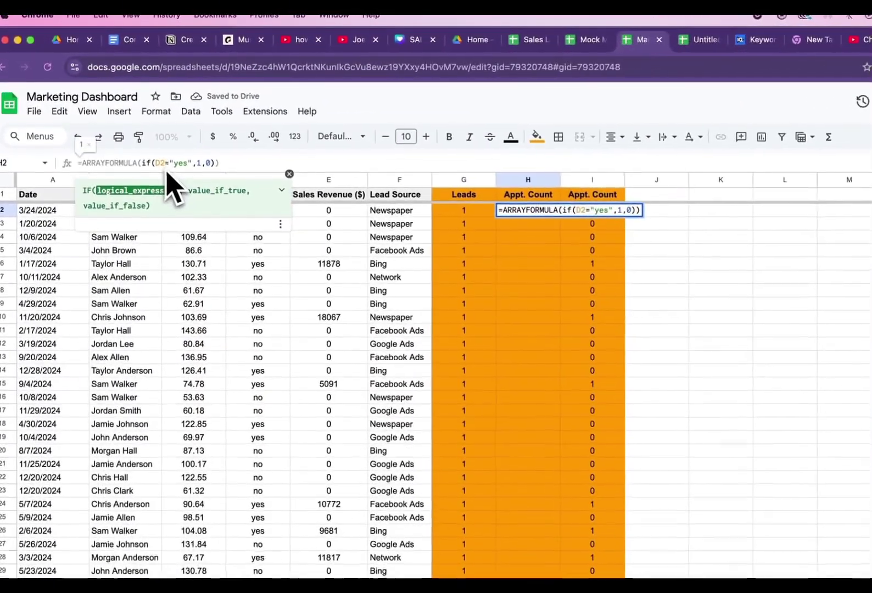
pyautogui.write(':')
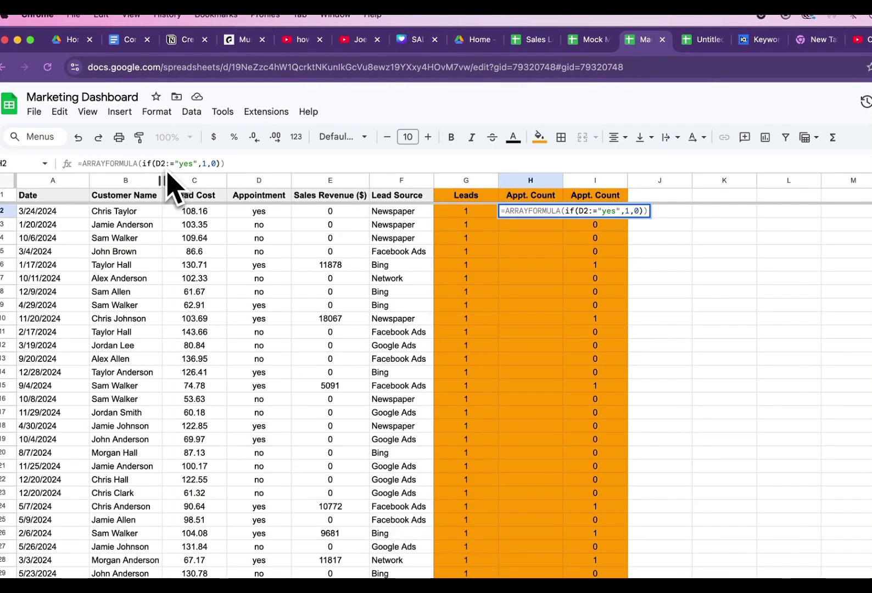
pyautogui.write('D')
pyautogui.press('Return')
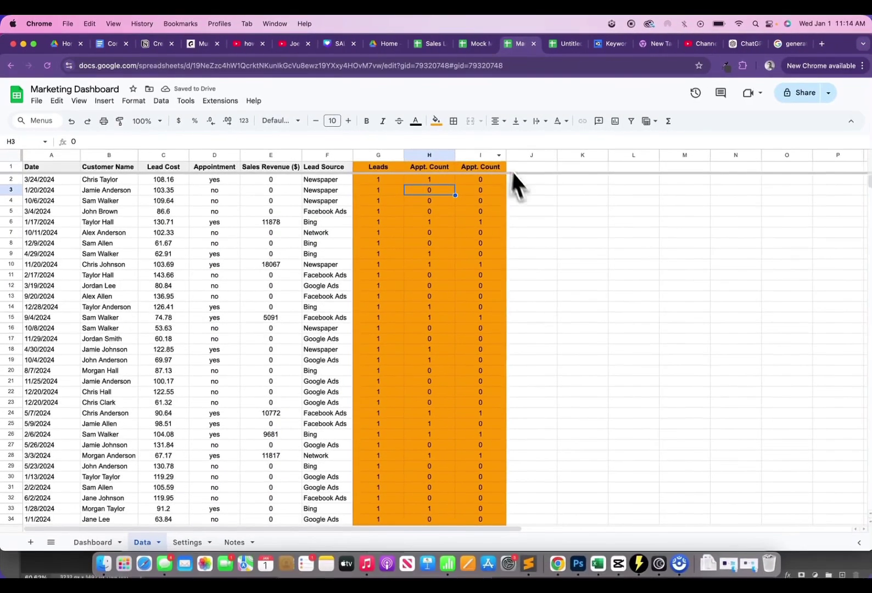
# Rename the duplicated Appt. Count header in I1 to Sales Count
pyautogui.click(590, 198)
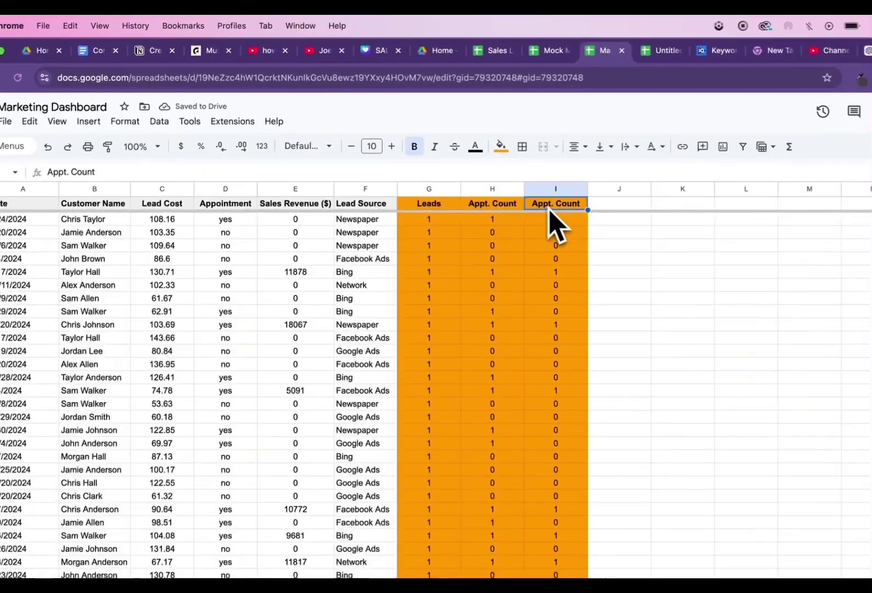
pyautogui.moveTo(69, 175); pyautogui.dragTo(32, 175)
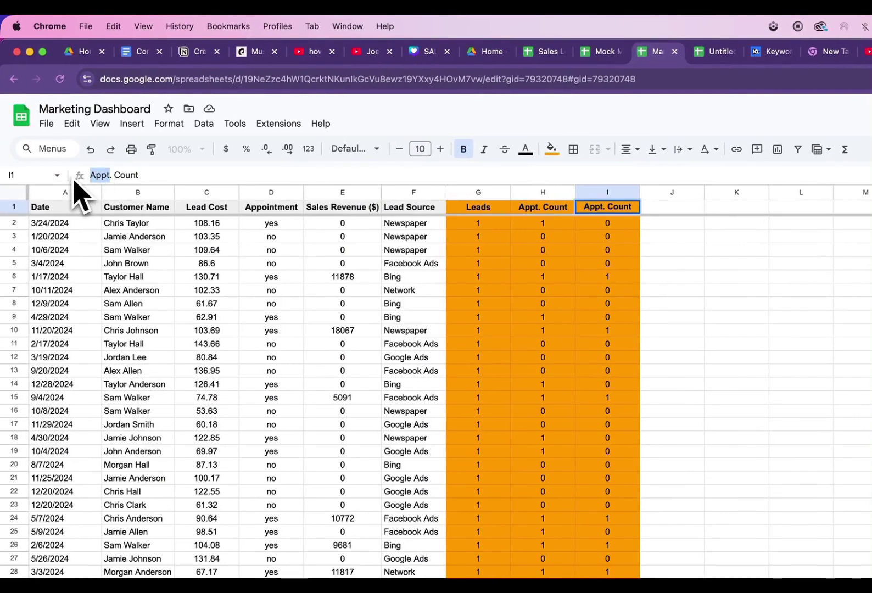
pyautogui.write('Sales.')
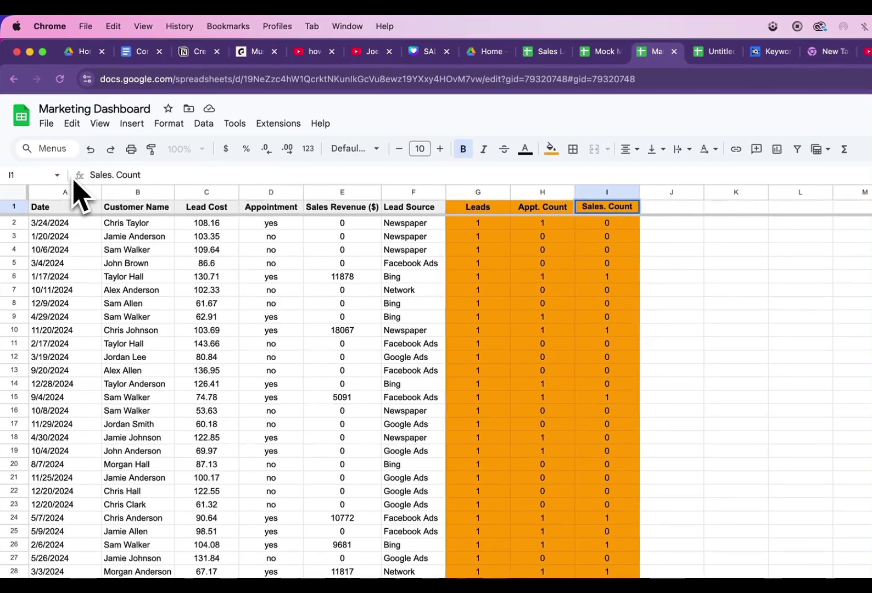
pyautogui.press('BackSpace')
pyautogui.press('Return')
# On the Dashboard sheet, change the sum range of the Sales SUMIFS formula to Data!I:I
pyautogui.click(90, 542)
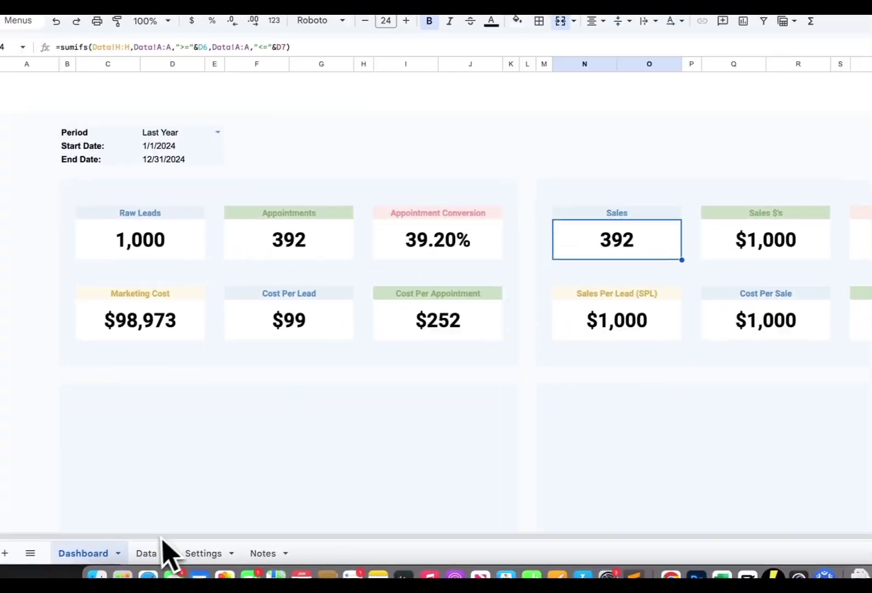
pyautogui.click(147, 555)
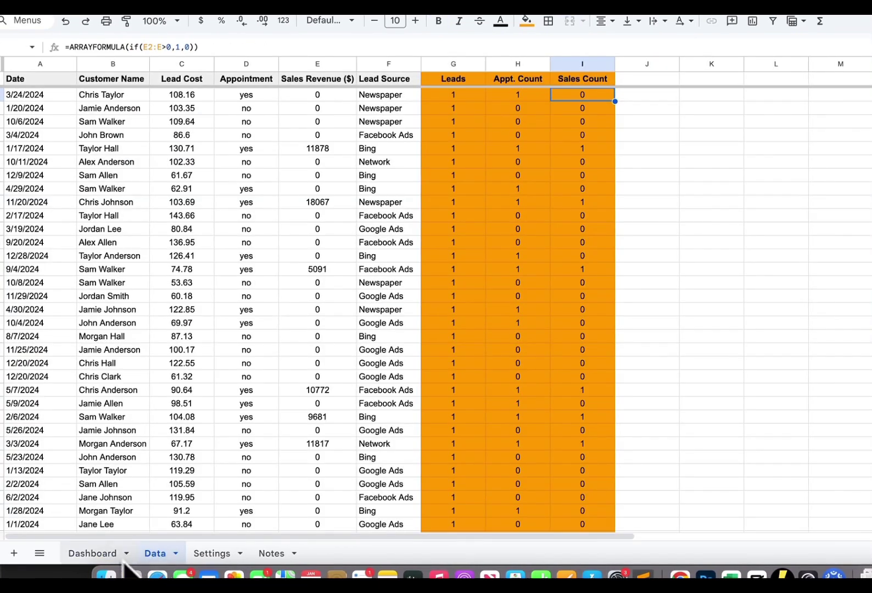
pyautogui.click(91, 555)
pyautogui.click(132, 48)
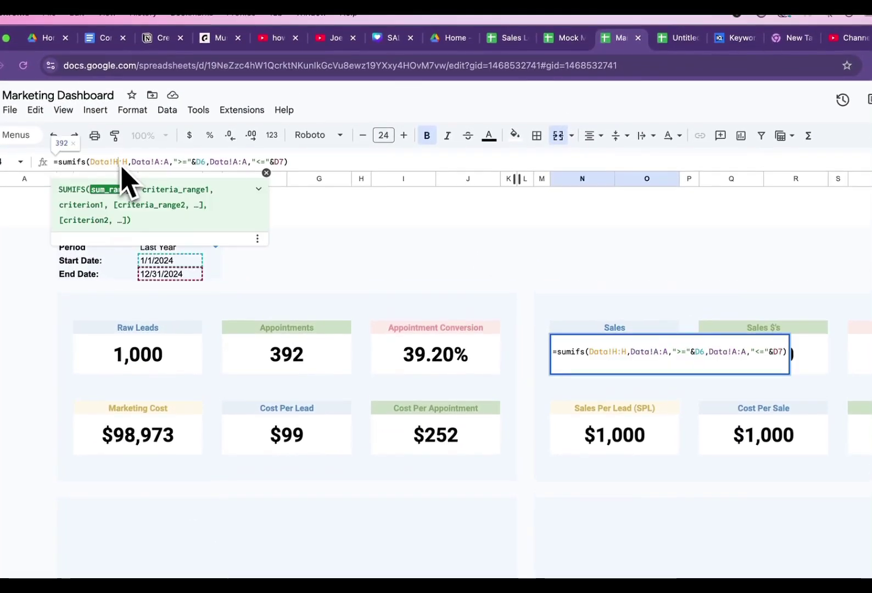
pyautogui.press('BackSpace')
pyautogui.write(')')
pyautogui.press('Right')
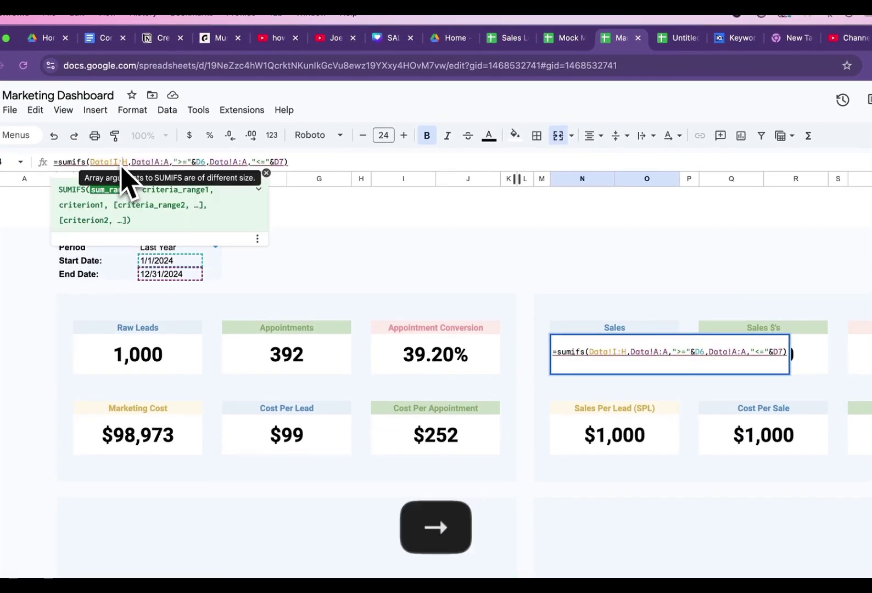
pyautogui.press('Return')
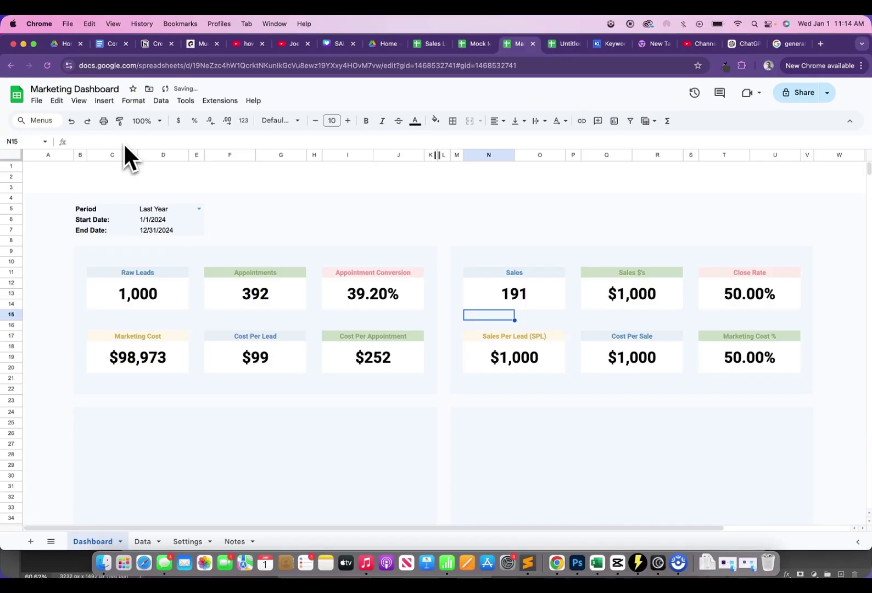
# Copy the Sales SUMIFS formula, which sums Data!I:I between the start and end dates, into the Sales $'s value
pyautogui.click(535, 302)
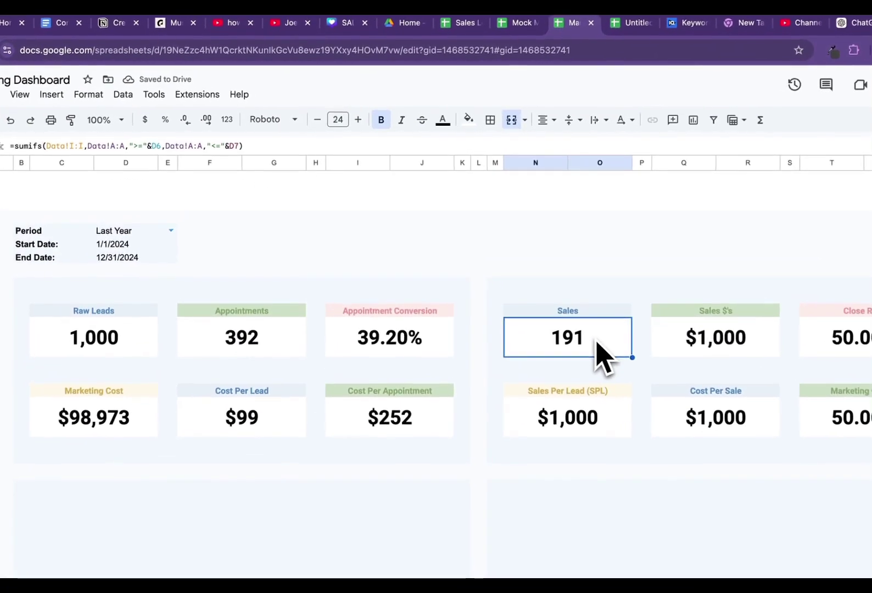
pyautogui.tripleClick(296, 147)
pyautogui.press('cmd+c')
pyautogui.press('Escape')
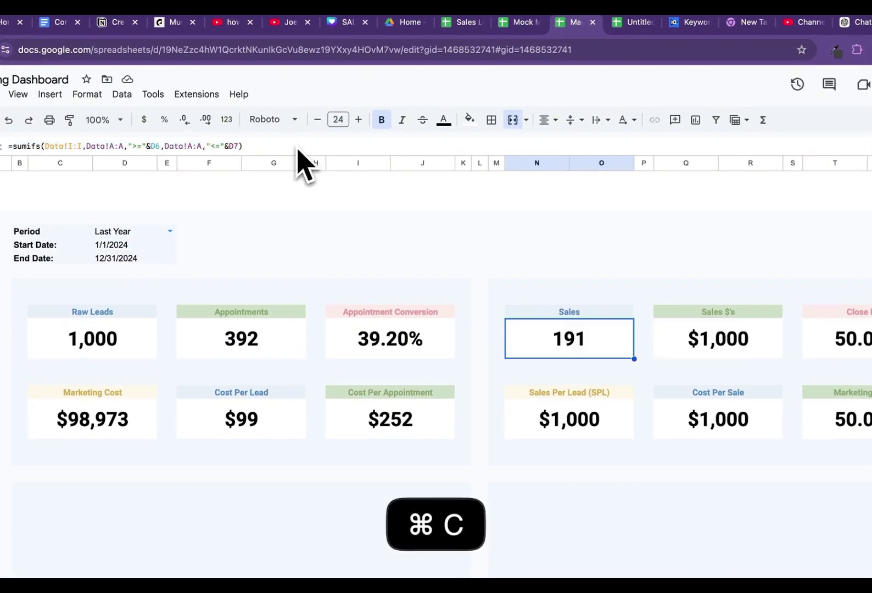
pyautogui.press('Right')
pyautogui.press('Right')
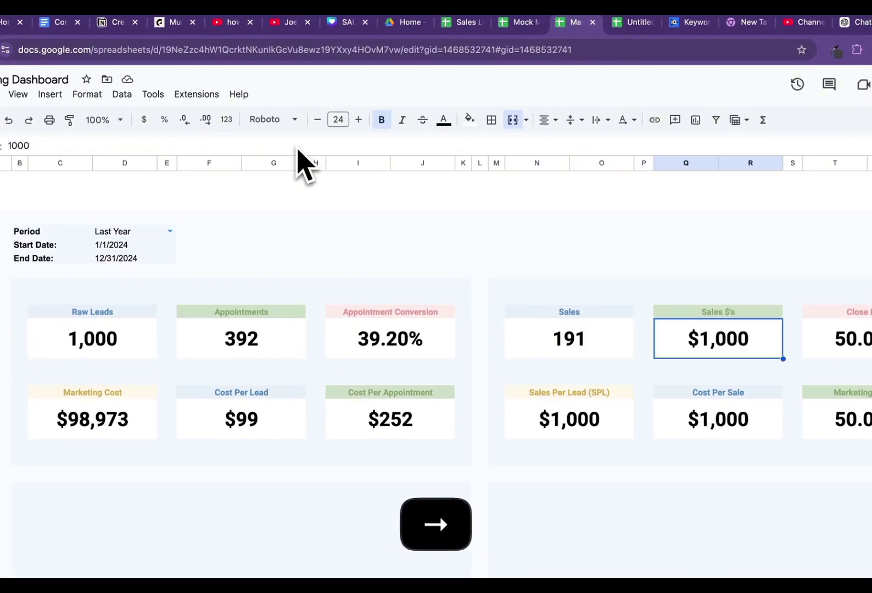
pyautogui.tripleClick(179, 145)
pyautogui.press('cmd+v')
pyautogui.press('Return')
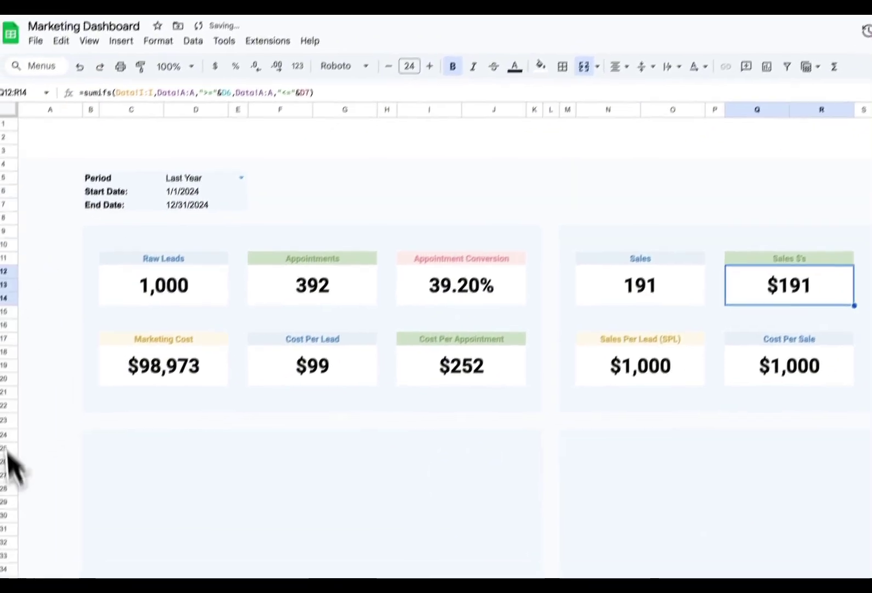
# Change the sum range of the Sales $'s formula to the sales revenue column, Data!E:E
pyautogui.click(181, 561)
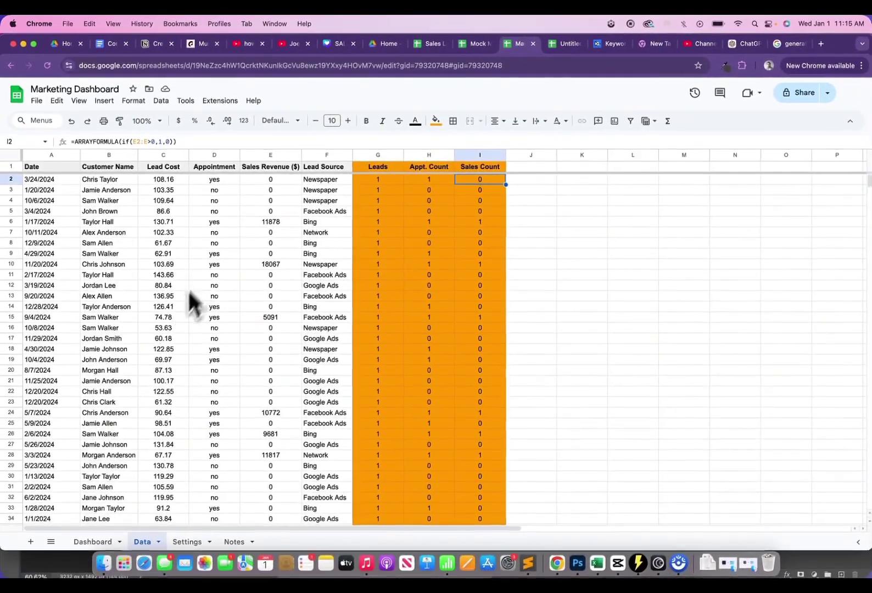
pyautogui.click(92, 541)
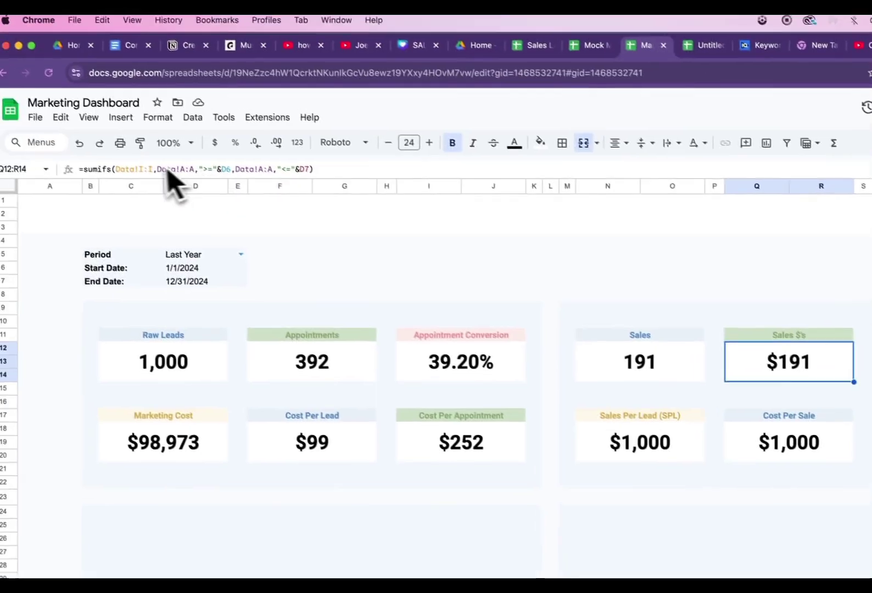
pyautogui.click(153, 177)
pyautogui.press('BackSpace')
pyautogui.write('E')
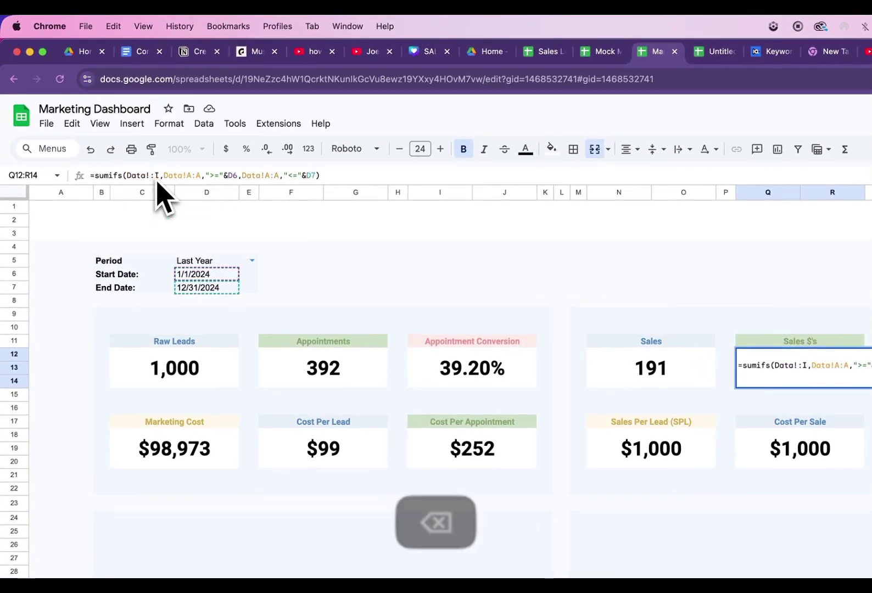
pyautogui.press('Right')
pyautogui.press('BackSpace')
pyautogui.write('E')
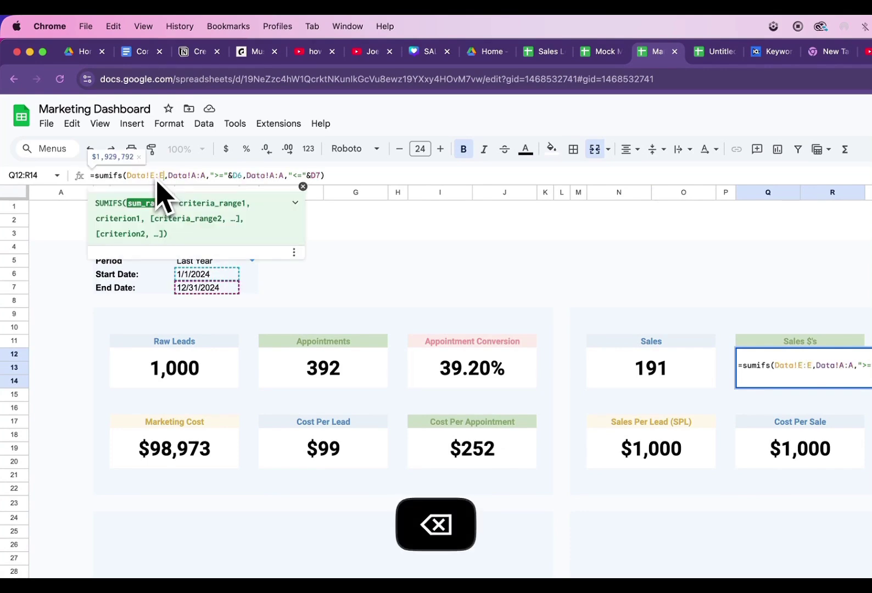
pyautogui.press('Return')
pyautogui.press('Up')
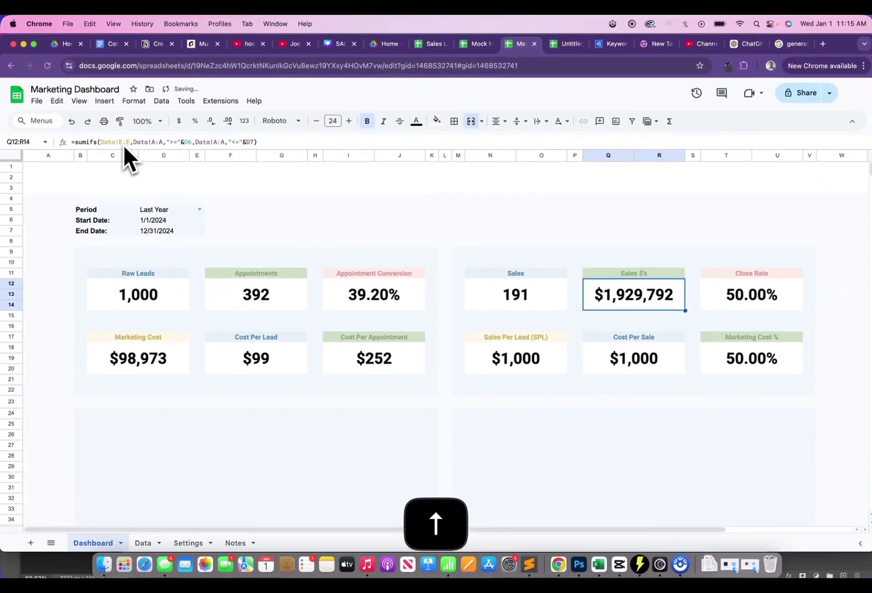
# Set the Close Rate value to =N12/F12, dividing sales by appointments
pyautogui.press('Right')
pyautogui.press('Right')
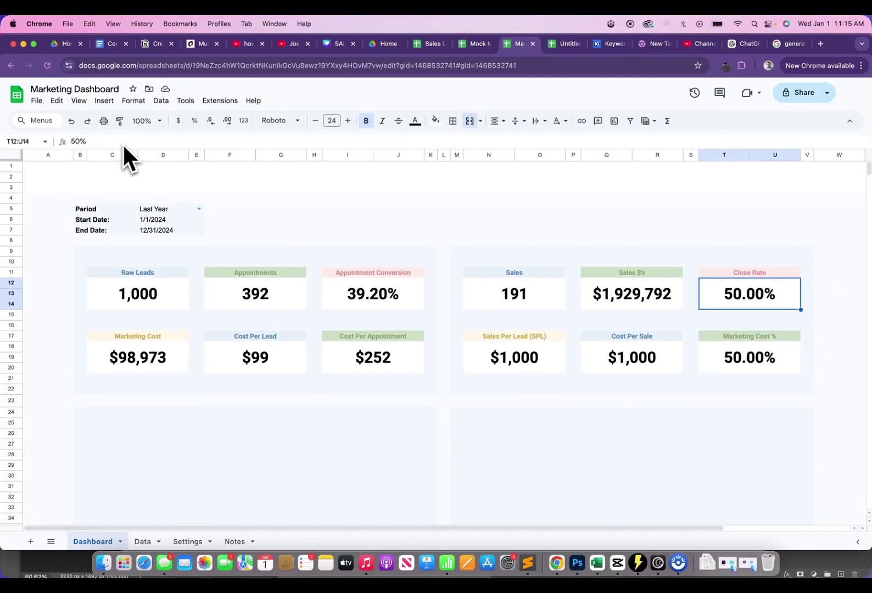
pyautogui.write('=')
pyautogui.press('Left')
pyautogui.press('Left')
pyautogui.press('Left')
pyautogui.press('Left')
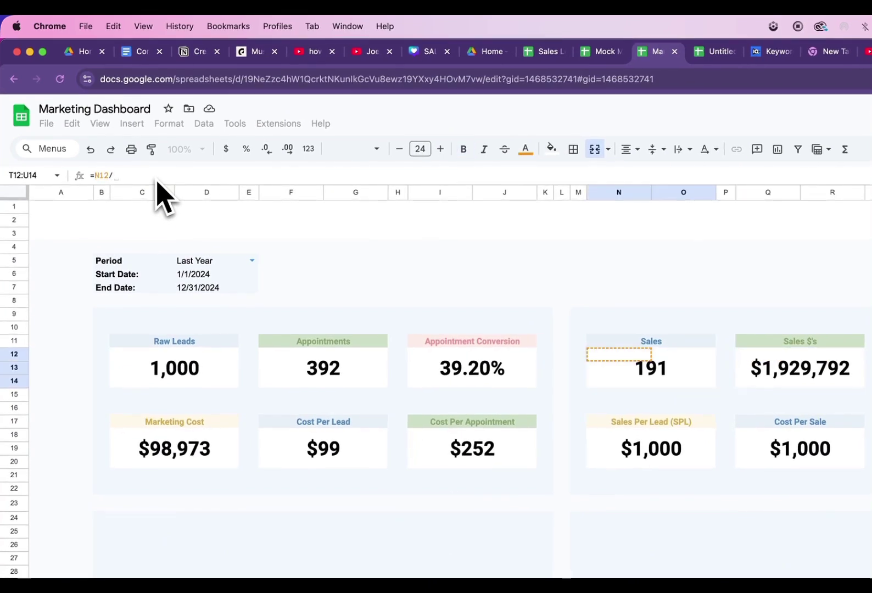
pyautogui.write('/')
pyautogui.press('Left')
pyautogui.press('Left')
pyautogui.press('Left')
pyautogui.press('Left')
pyautogui.press('Left')
pyautogui.press('Left')
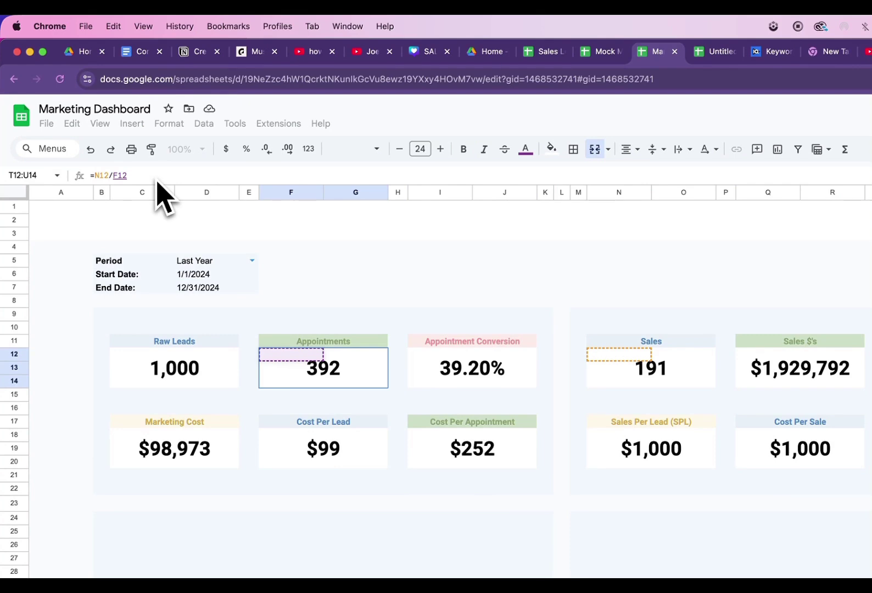
pyautogui.press('Return')
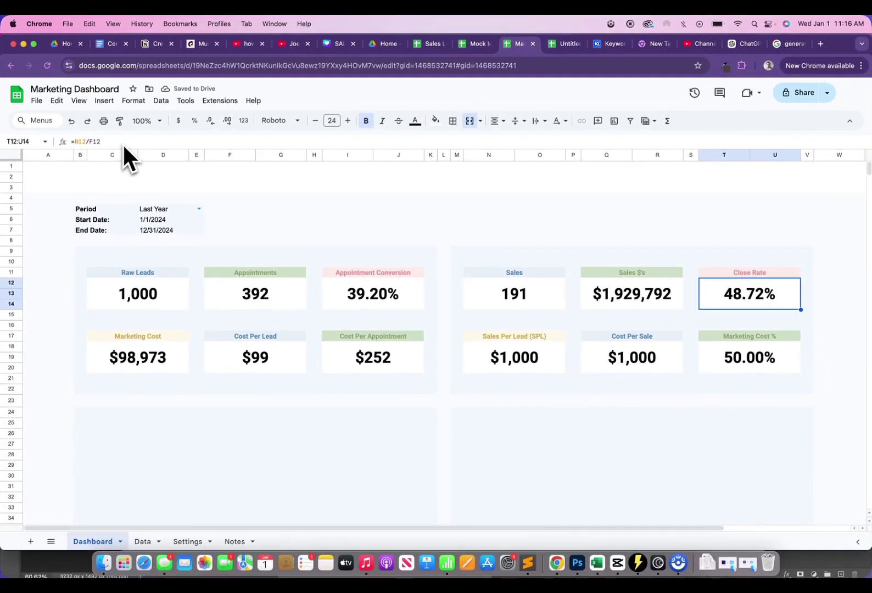
# Rename the Sales Per Lead (SPL) label in N17 to Sales $ Per Lead (SPL)
pyautogui.press('Down')
pyautogui.press('Down')
pyautogui.press('Down')
pyautogui.press('Down')
pyautogui.press('Left')
pyautogui.press('Left')
pyautogui.press('Left')
pyautogui.press('Left')
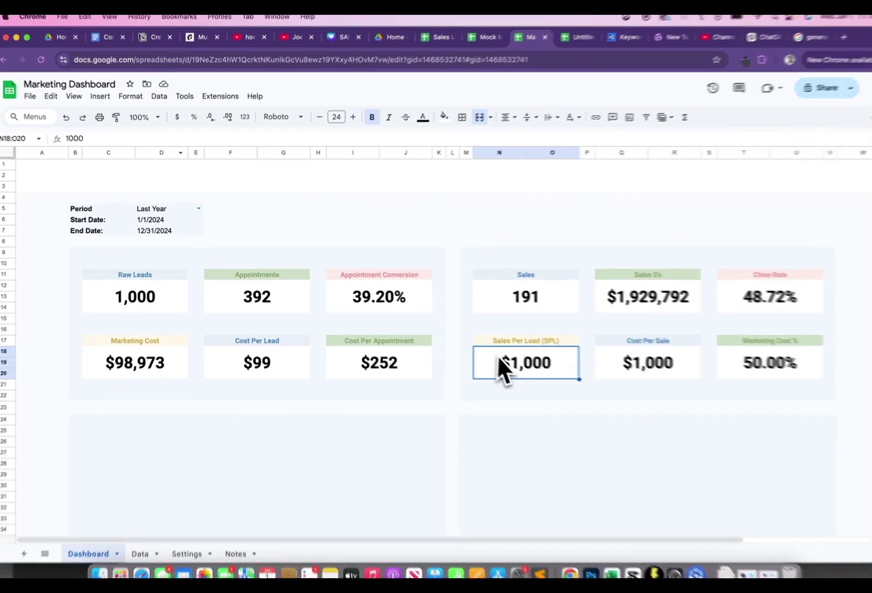
pyautogui.press('Up')
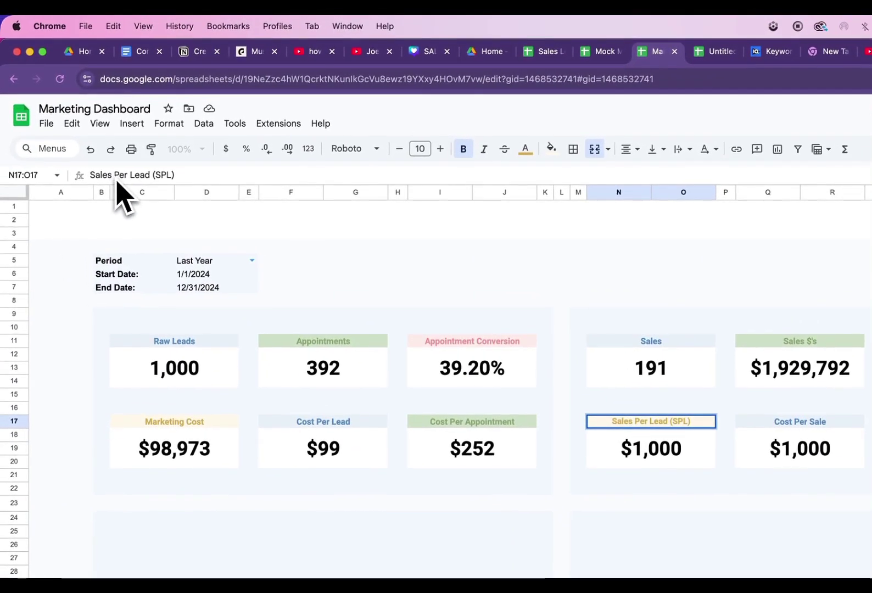
pyautogui.click(116, 177)
pyautogui.write('$')
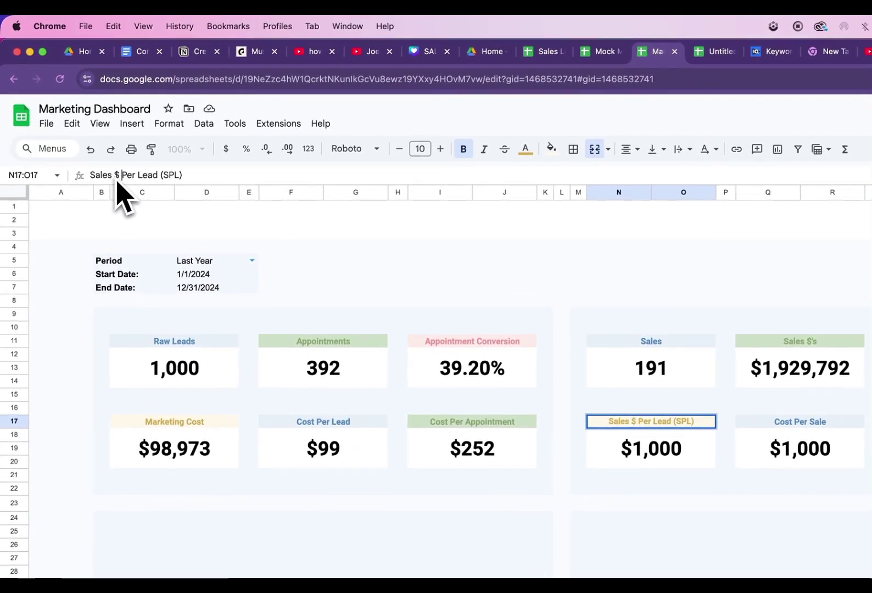
pyautogui.press('Return')
# Set the Sales $ Per Lead (SPL) value to =Q12/C12, dividing sales dollars by raw leads
pyautogui.write('=')
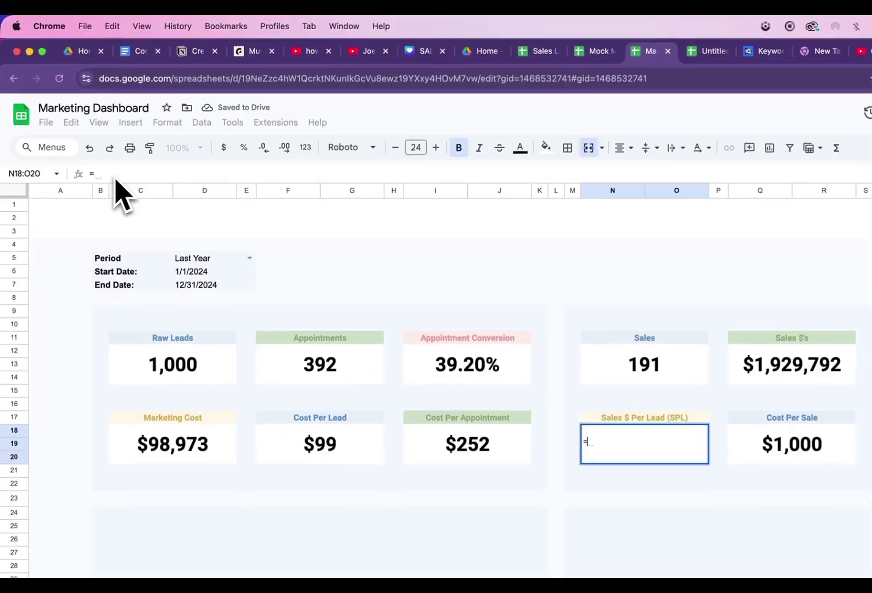
pyautogui.press('Up')
pyautogui.press('Up')
pyautogui.press('Up')
pyautogui.press('Up')
pyautogui.press('Up')
pyautogui.press('Up')
pyautogui.press('Right')
pyautogui.press('Right')
pyautogui.press('Right')
pyautogui.write('/')
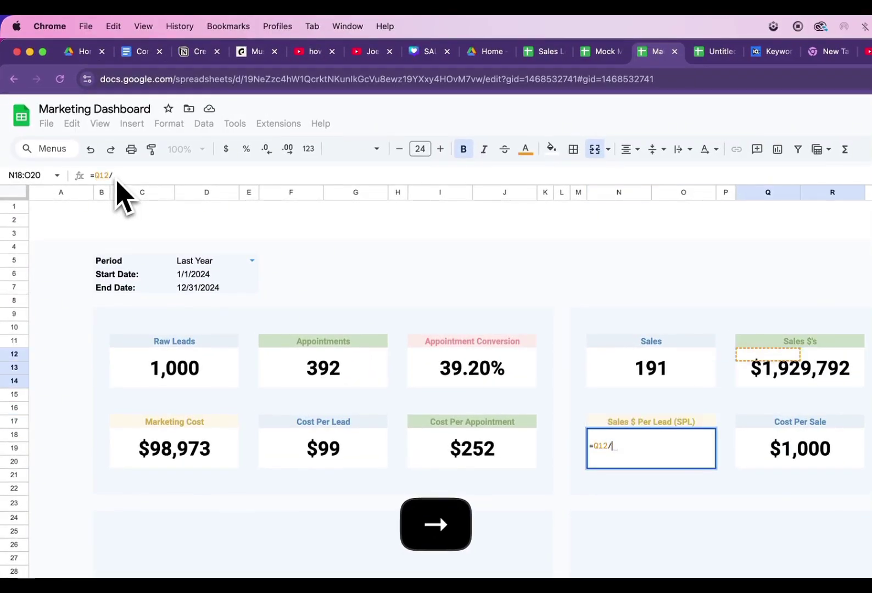
pyautogui.press('Left')
pyautogui.press('Left')
pyautogui.press('Left')
pyautogui.press('Left')
pyautogui.press('Left')
pyautogui.press('Left')
pyautogui.press('Left')
pyautogui.press('Left')
pyautogui.press('Up')
pyautogui.press('Up')
pyautogui.press('Up')
pyautogui.press('Up')
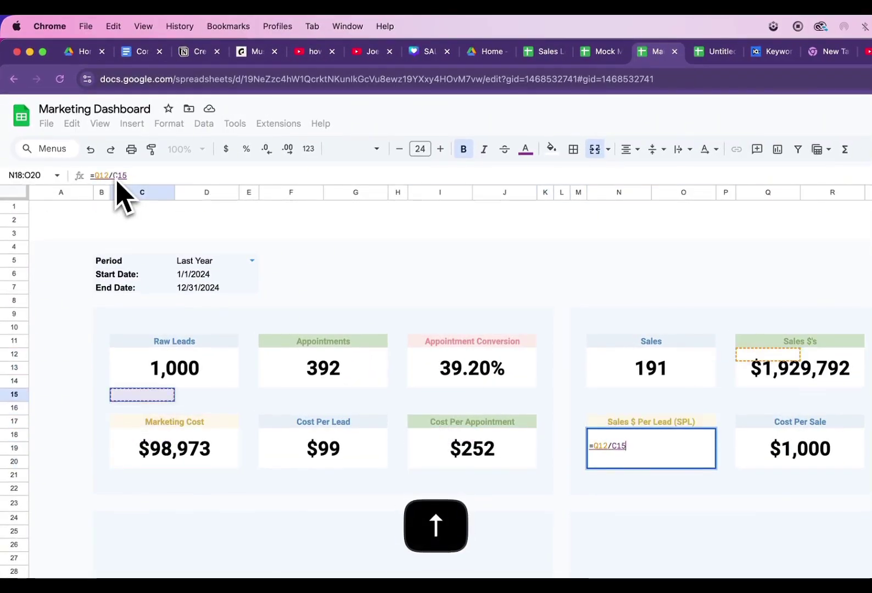
pyautogui.press('Return')
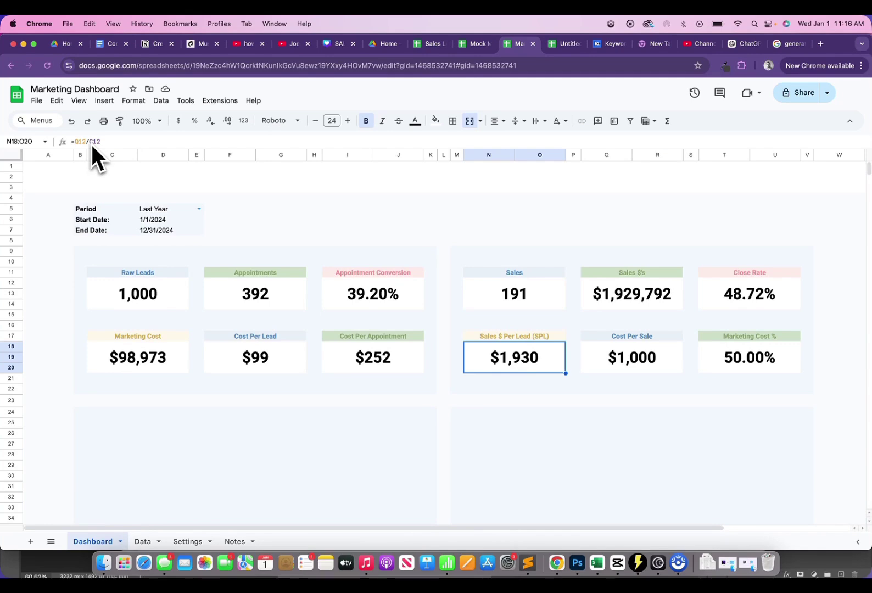
# Set the Cost Per Sale value to =C18/N12, dividing marketing cost by the number of sales
pyautogui.press('Right')
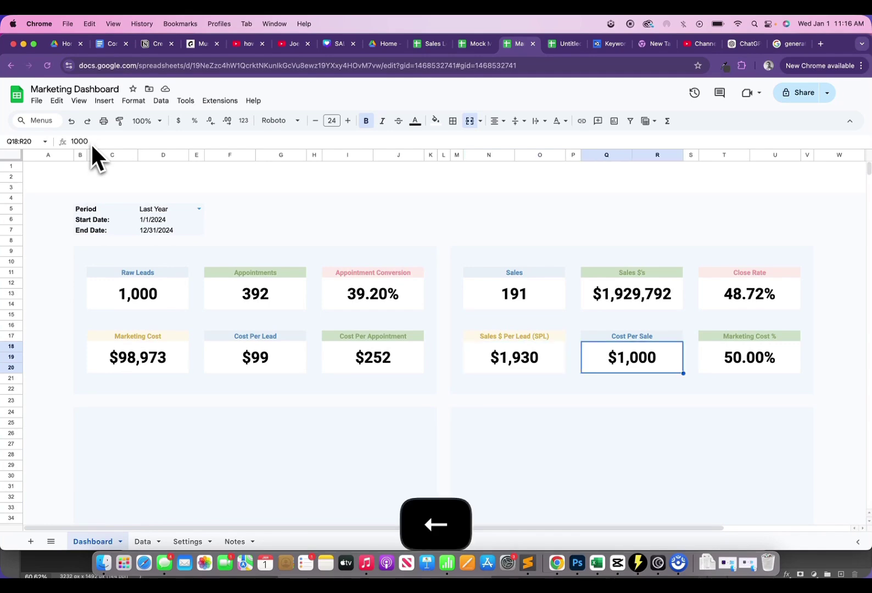
pyautogui.write('=')
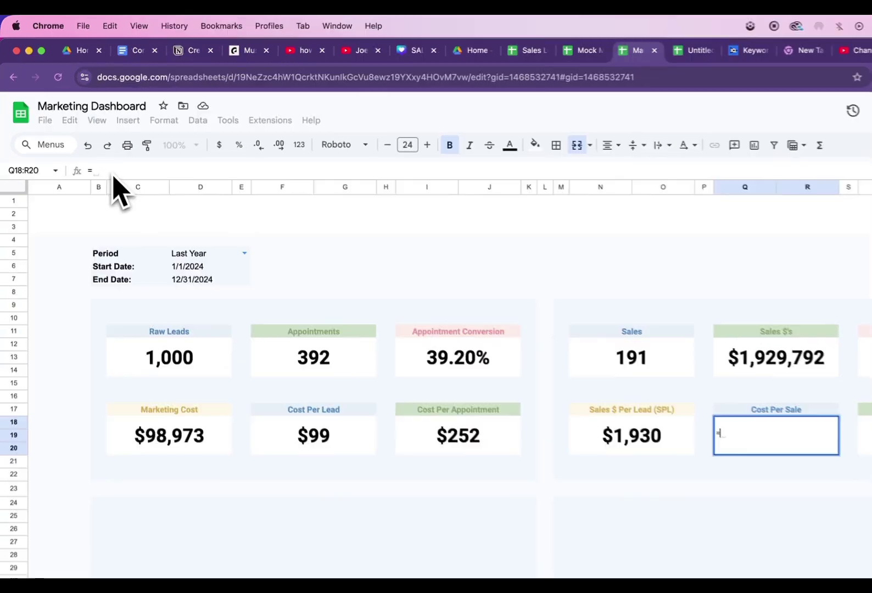
pyautogui.press('Left')
pyautogui.press('Left')
pyautogui.press('Left')
pyautogui.press('Left')
pyautogui.press('Left')
pyautogui.press('Left')
pyautogui.press('Left')
pyautogui.press('Left')
pyautogui.press('Left')
pyautogui.press('Left')
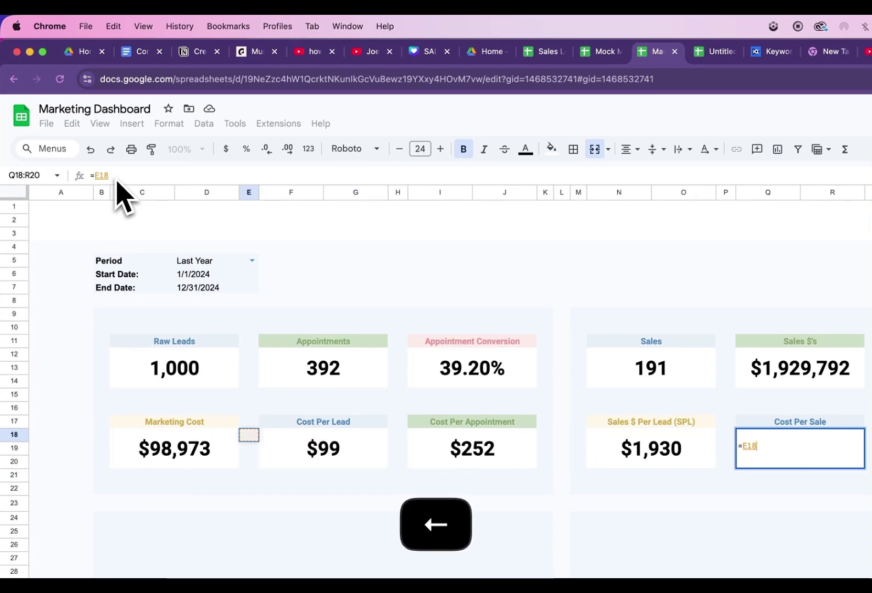
pyautogui.press('Left')
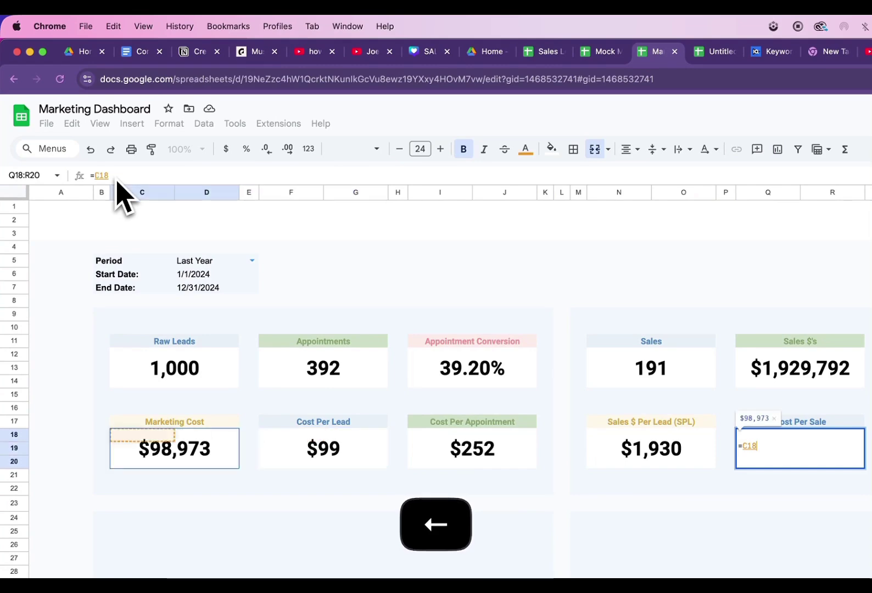
pyautogui.write('/')
pyautogui.press('Up')
pyautogui.press('Up')
pyautogui.press('Up')
pyautogui.press('Up')
pyautogui.press('Up')
pyautogui.press('Up')
pyautogui.press('Left')
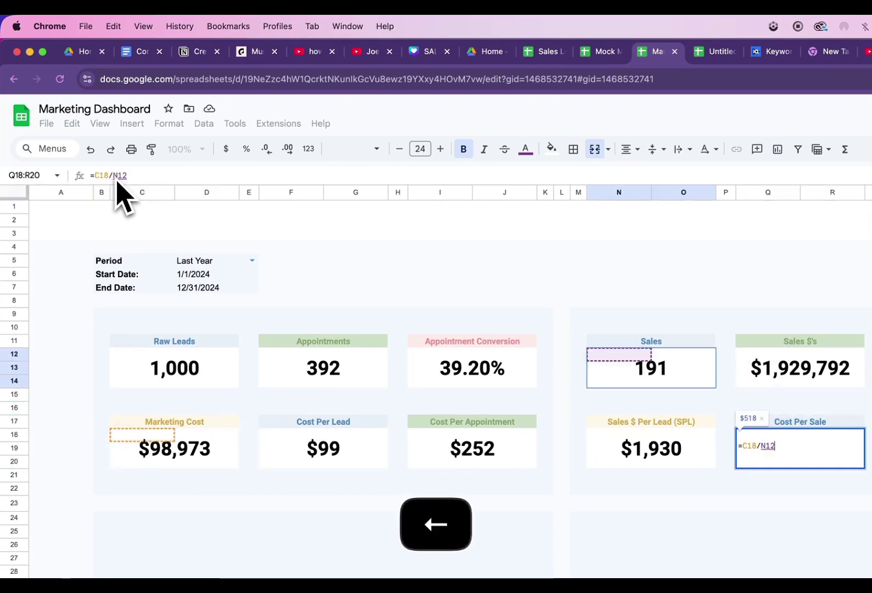
pyautogui.press('Return')
pyautogui.press('Up')
pyautogui.press('Down')
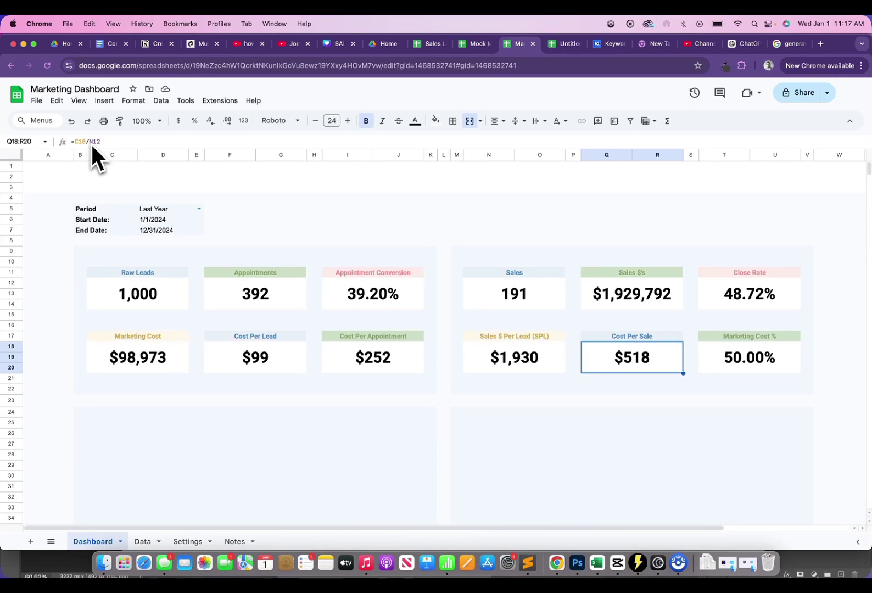
# Set the Marketing Cost % value to =C18/Q12, dividing marketing cost by sales dollars
pyautogui.press('Right')
pyautogui.write('=')
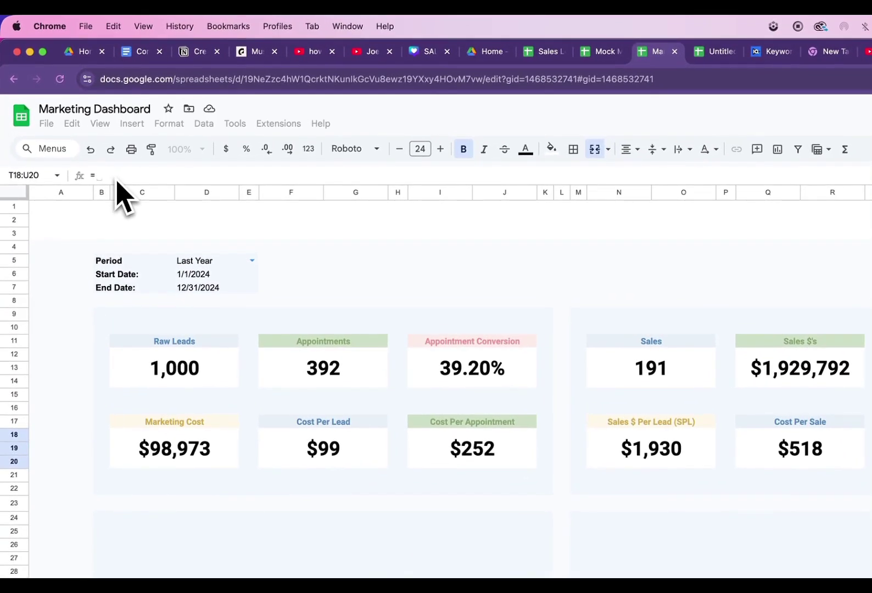
pyautogui.press('Up')
pyautogui.press('Left')
pyautogui.press('Left')
pyautogui.press('Left')
pyautogui.press('Left')
pyautogui.press('Left')
pyautogui.press('Left')
pyautogui.press('Left')
pyautogui.press('Left')
pyautogui.press('Left')
pyautogui.press('Left')
pyautogui.press('Left')
pyautogui.press('Left')
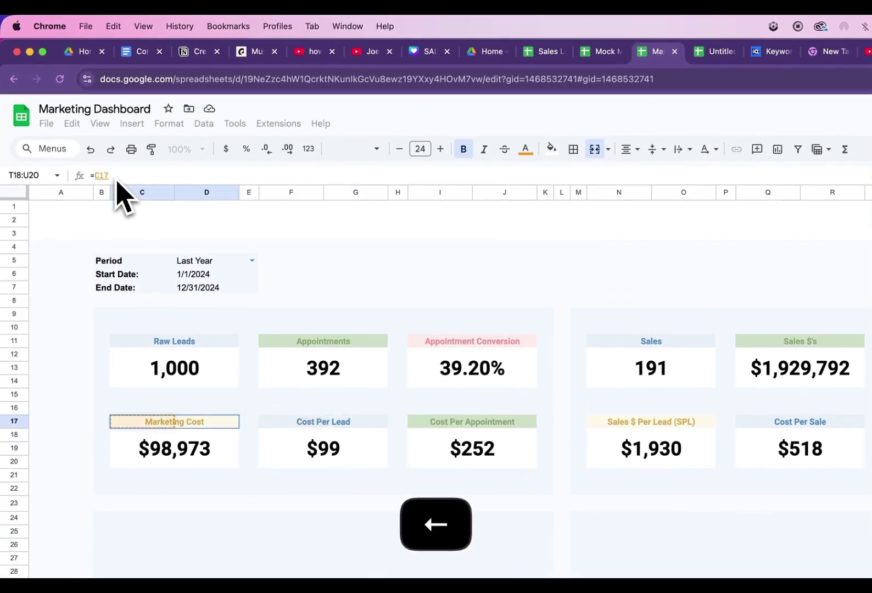
pyautogui.press('Down')
pyautogui.write('/')
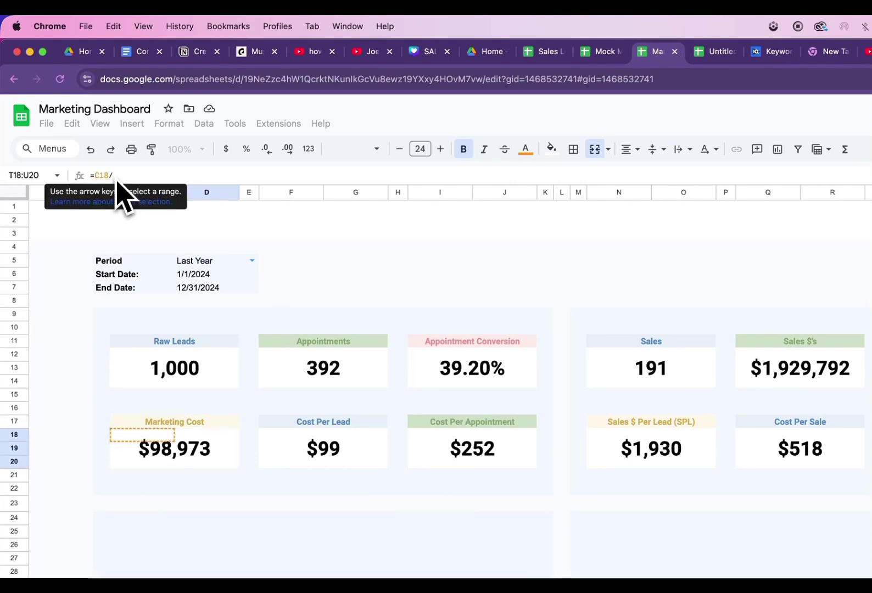
pyautogui.press('Up')
pyautogui.press('Up')
pyautogui.press('Up')
pyautogui.press('Up')
pyautogui.press('Left')
pyautogui.press('Left')
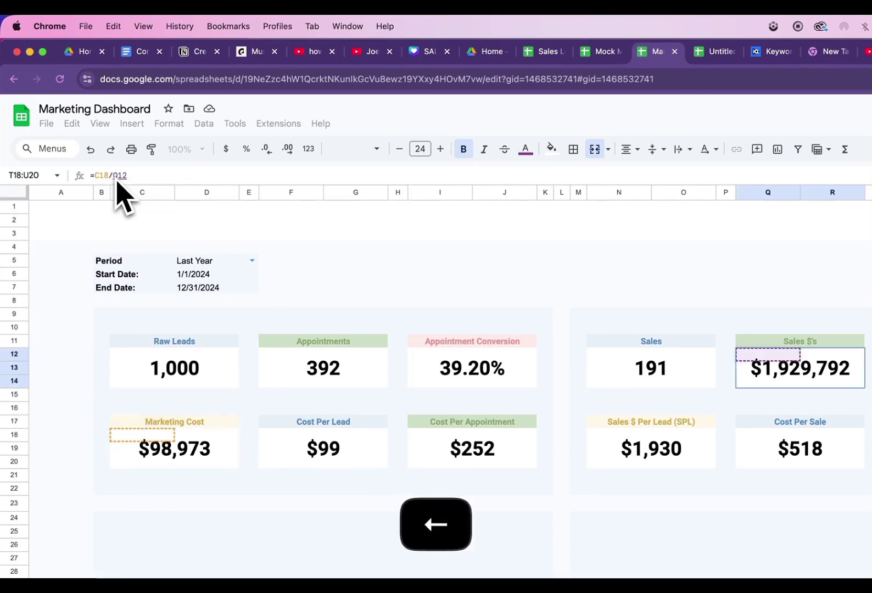
pyautogui.press('Return')
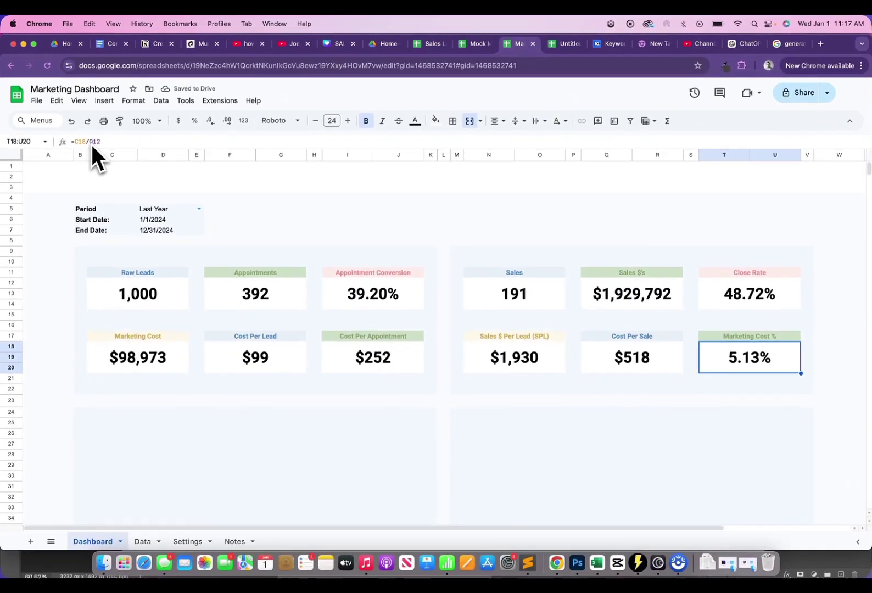
# Test the dashboard metrics by switching the Period to Last Quarter and back to Last Year
pyautogui.press('Down')
pyautogui.press('Down')
pyautogui.press('Down')
pyautogui.press('Down')
pyautogui.press('Down')
pyautogui.press('Down')
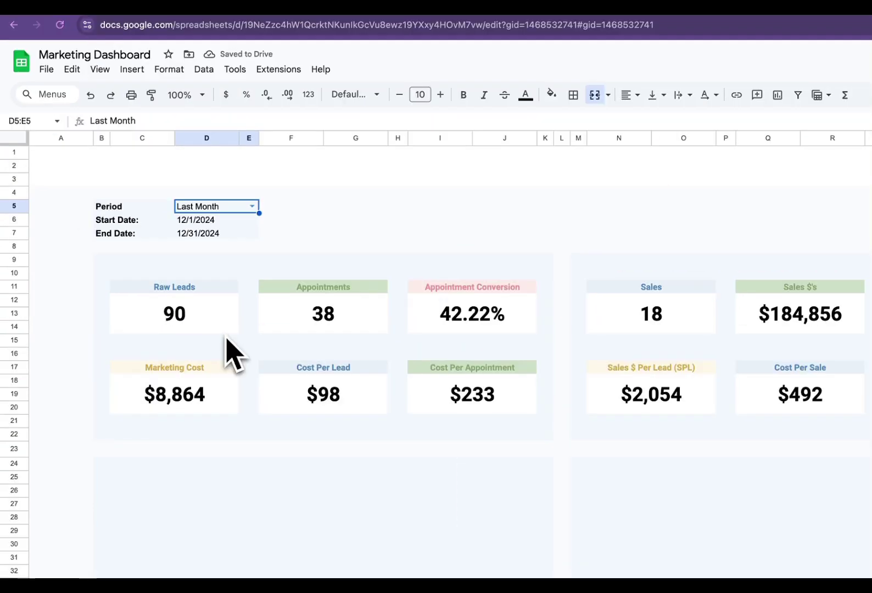
pyautogui.click(251, 206)
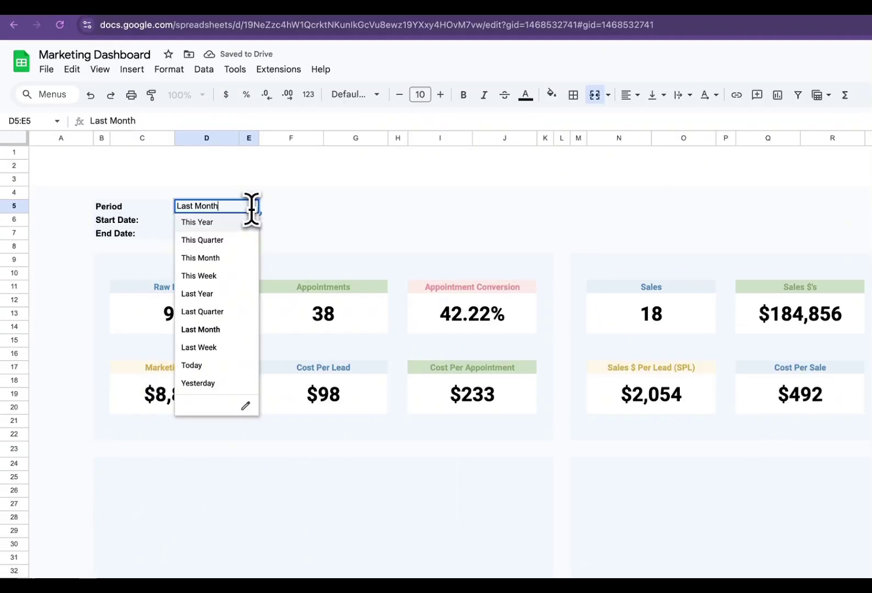
pyautogui.click(202, 312)
pyautogui.click(253, 208)
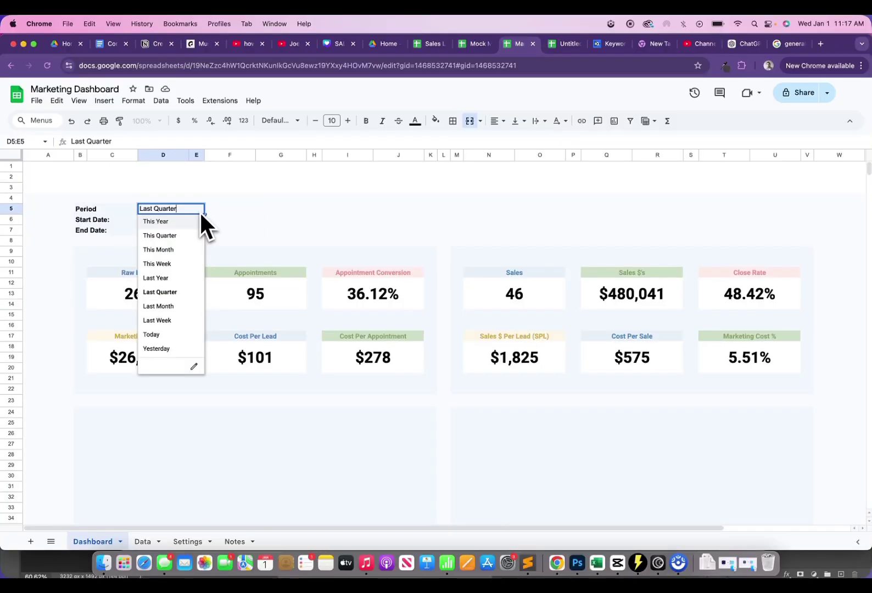
pyautogui.click(156, 278)
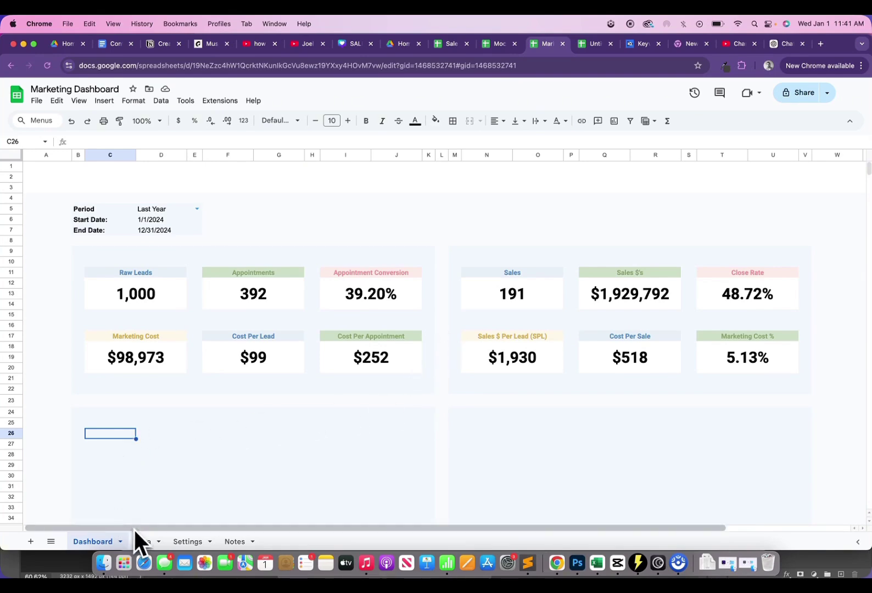
# Copy the Lead Source column on the Data sheet, from its header in F1 through F1002
pyautogui.click(140, 541)
pyautogui.click(401, 230)
pyautogui.press('super+Up')
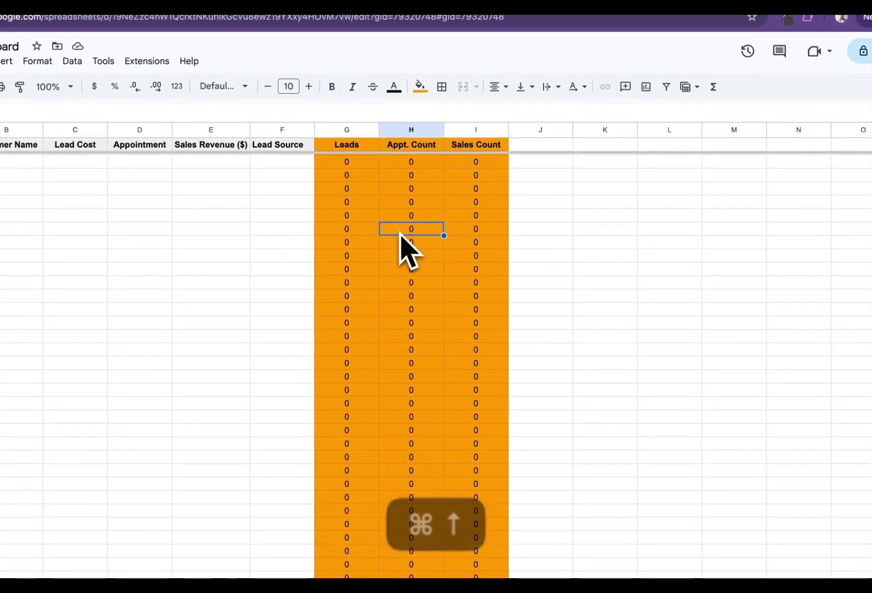
pyautogui.press('Down')
pyautogui.press('Down')
pyautogui.press('Up')
pyautogui.press('Up')
pyautogui.press('Left')
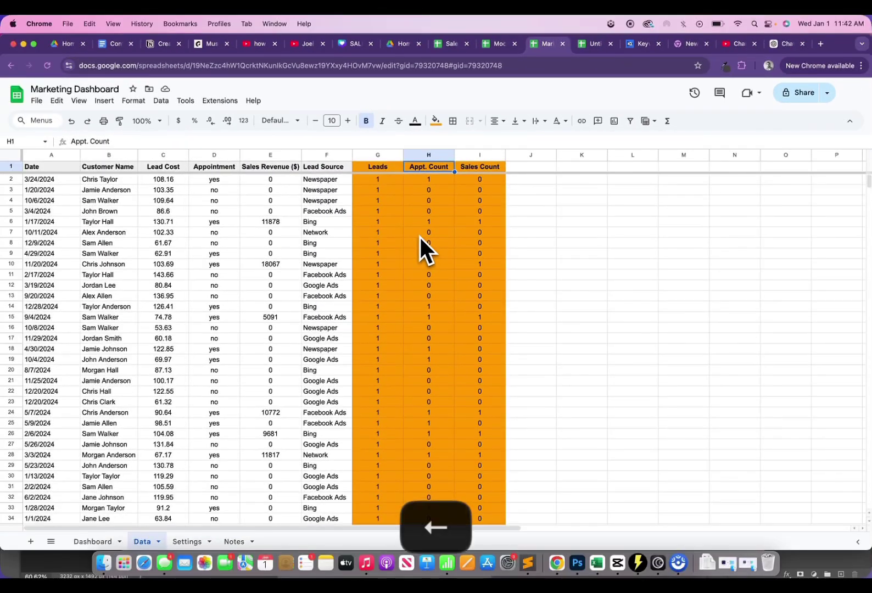
pyautogui.press('Left')
pyautogui.press('Left')
pyautogui.press('Down')
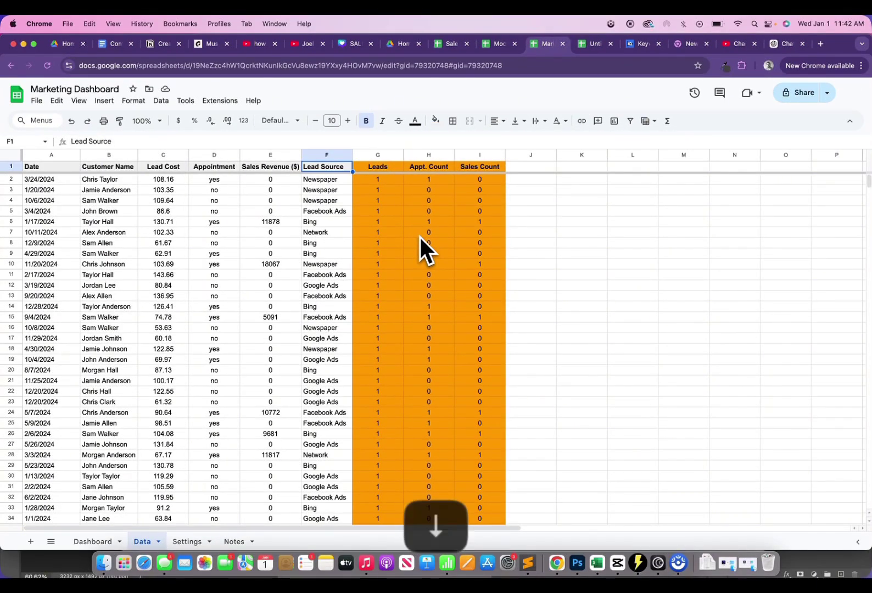
pyautogui.press('Up')
pyautogui.press('super+shift+Down')
pyautogui.hotkey('shift', 'Down')
pyautogui.hotkey('shift', 'Up')
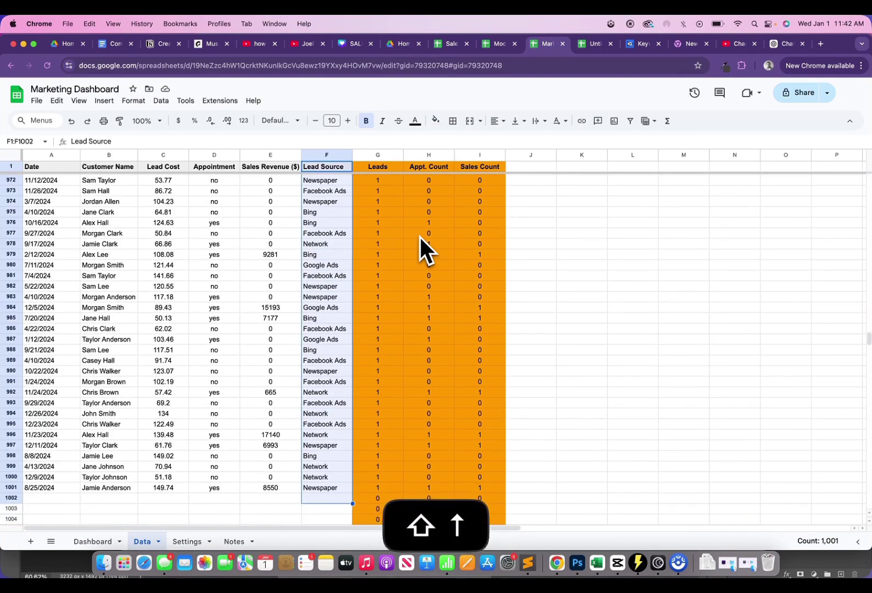
pyautogui.press('super+c')
pyautogui.press('Up')
pyautogui.press('Down')
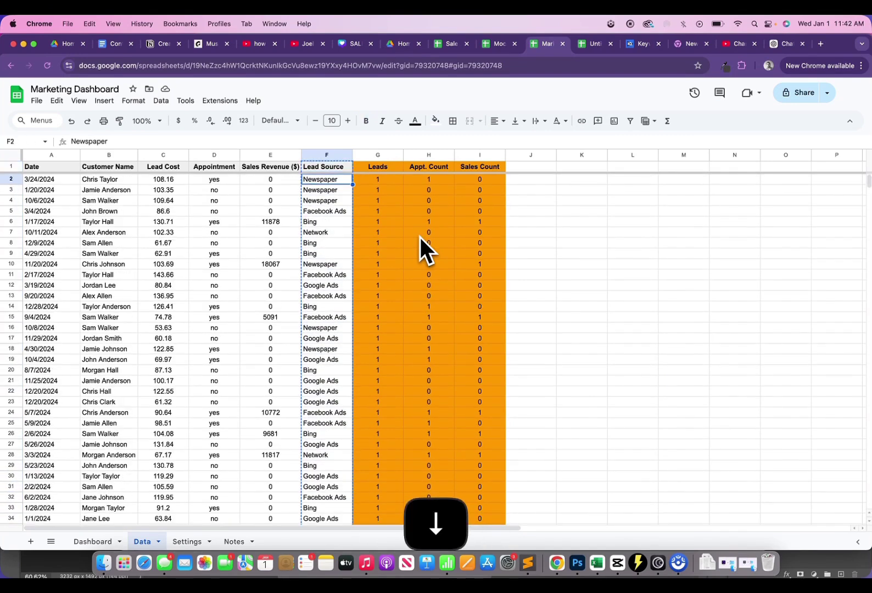
# Paste the copied lead sources into empty column L of the Data sheet, starting at L1
pyautogui.press('Up')
pyautogui.press('Right')
pyautogui.press('Right')
pyautogui.press('Right')
pyautogui.press('Right')
pyautogui.press('Right')
pyautogui.press('Right')
pyautogui.press('Right')
pyautogui.press('Left')
pyautogui.press('Left')
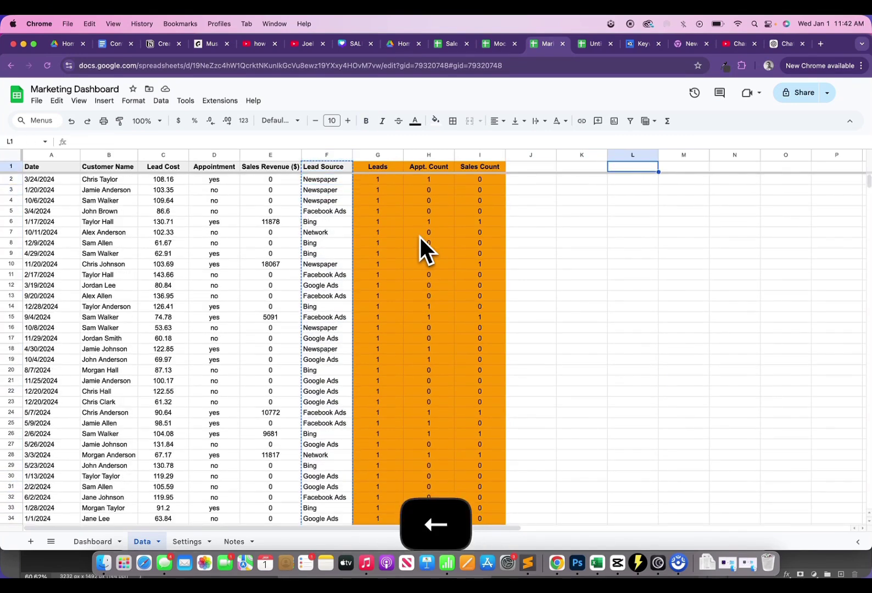
pyautogui.press('super+v')
pyautogui.press('Up')
pyautogui.press('Down')
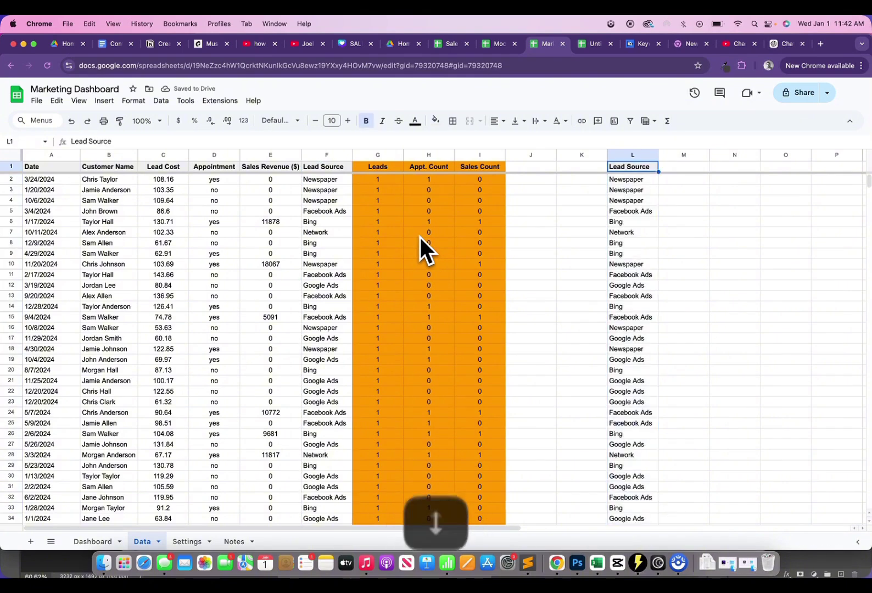
# Remove duplicates from the copied lead sources in L2:L1001, leaving out the header row
pyautogui.press('Down')
pyautogui.press('super+shift+Down')
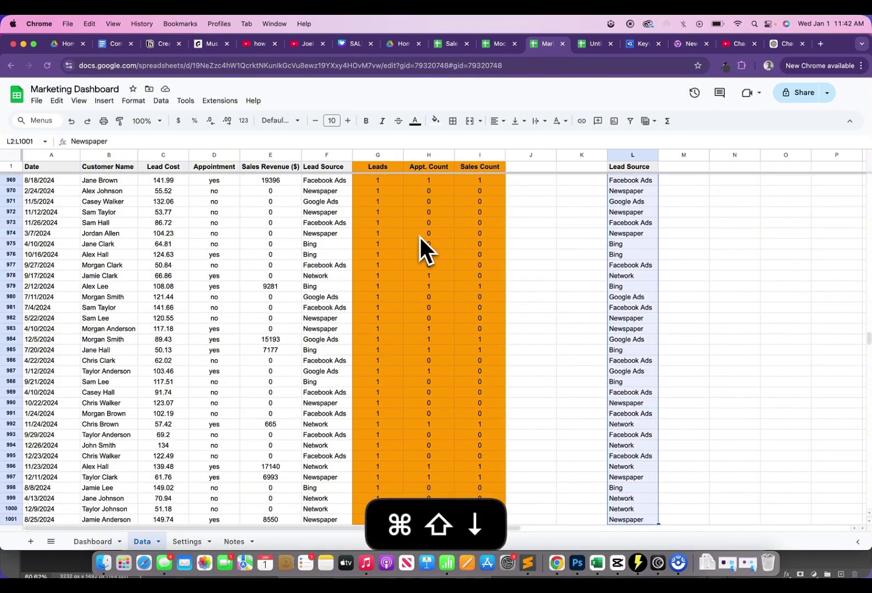
pyautogui.press('super+shift+Down')
pyautogui.press('super+shift+Up')
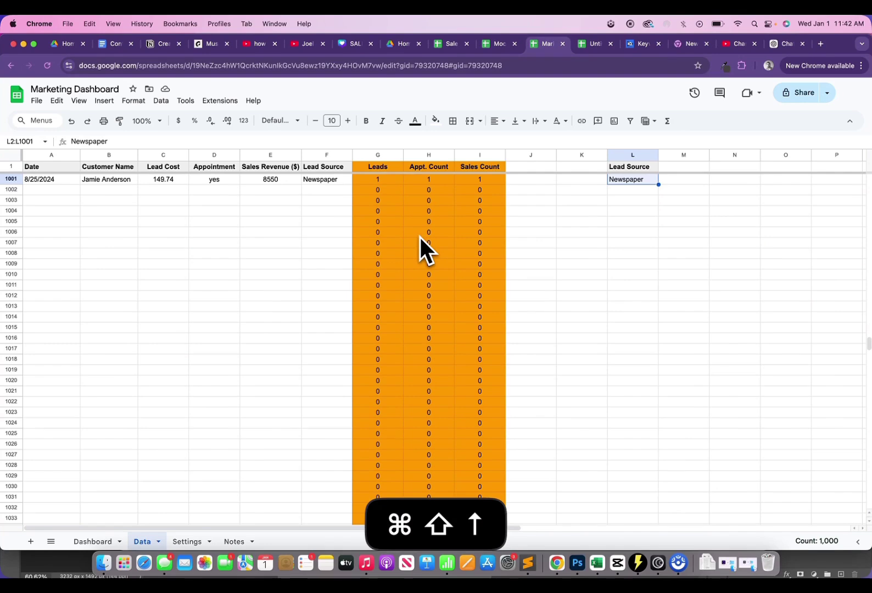
pyautogui.click(161, 100)
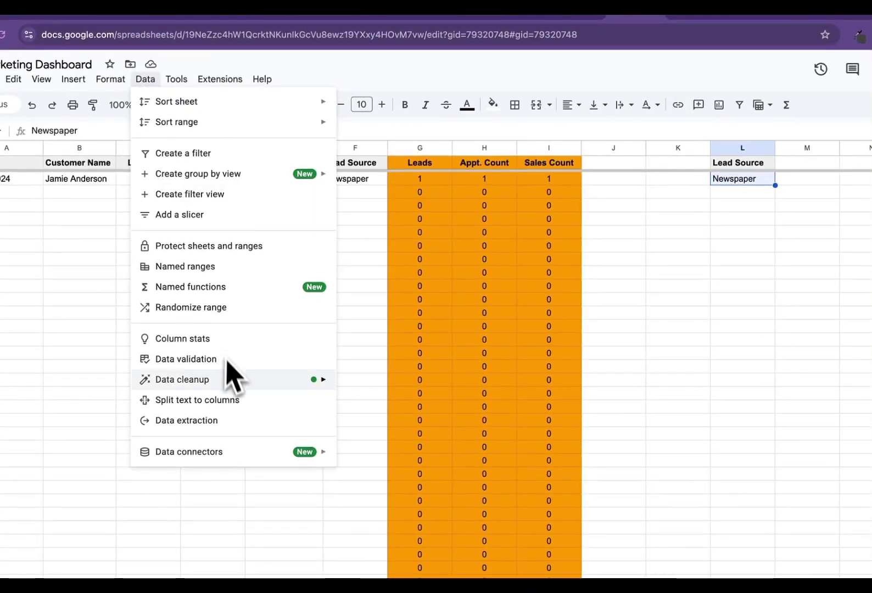
pyautogui.moveTo(233, 376)
pyautogui.click(388, 406)
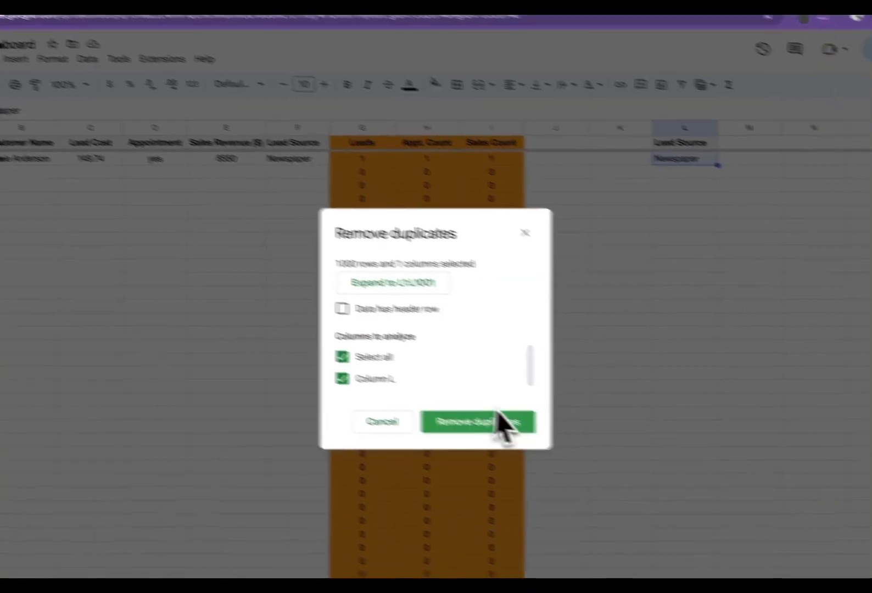
pyautogui.click(499, 418)
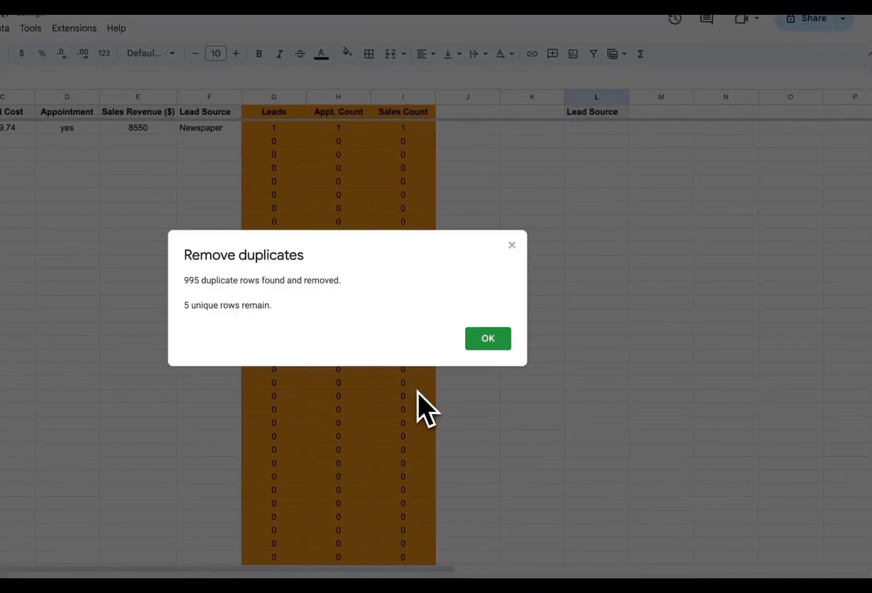
pyautogui.click(508, 346)
pyautogui.click(597, 262)
pyautogui.press('super+Up')
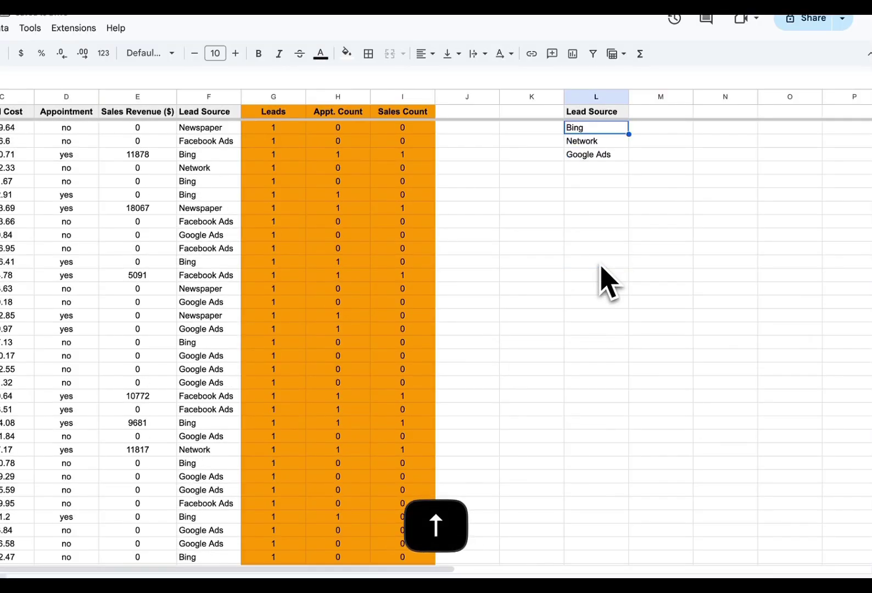
pyautogui.press('super+Up')
pyautogui.press('Down')
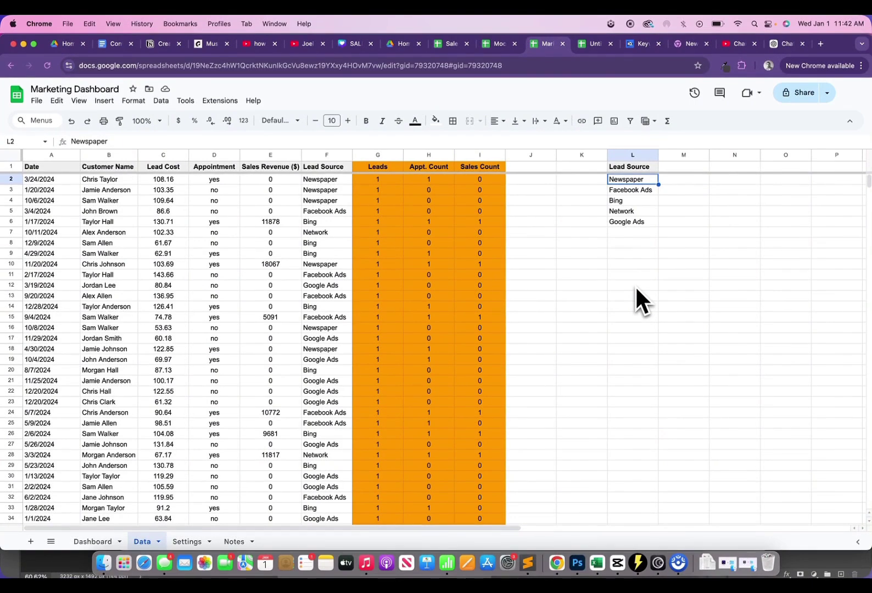
pyautogui.press('Up')
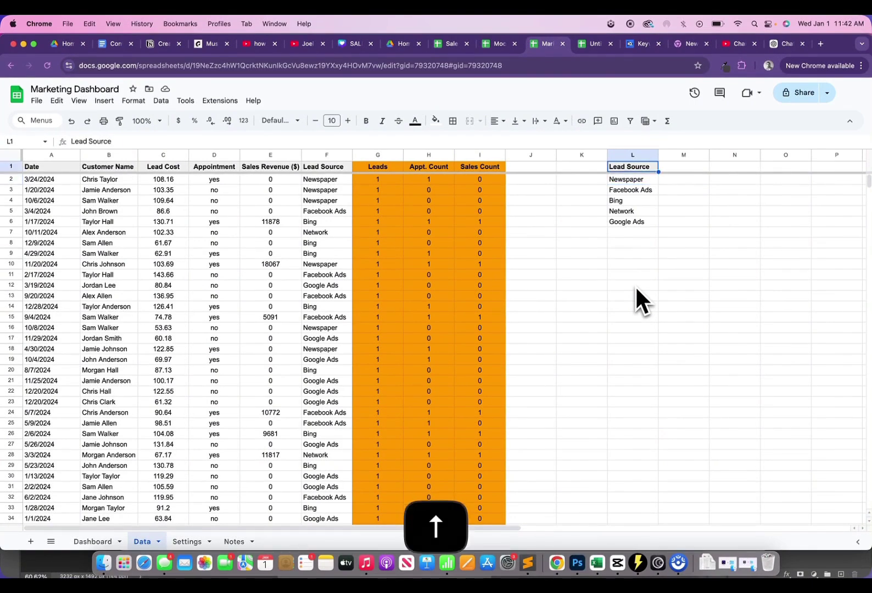
pyautogui.press('Left')
pyautogui.press('Left')
pyautogui.press('Left')
pyautogui.press('Left')
pyautogui.press('Left')
pyautogui.press('Left')
pyautogui.press('Left')
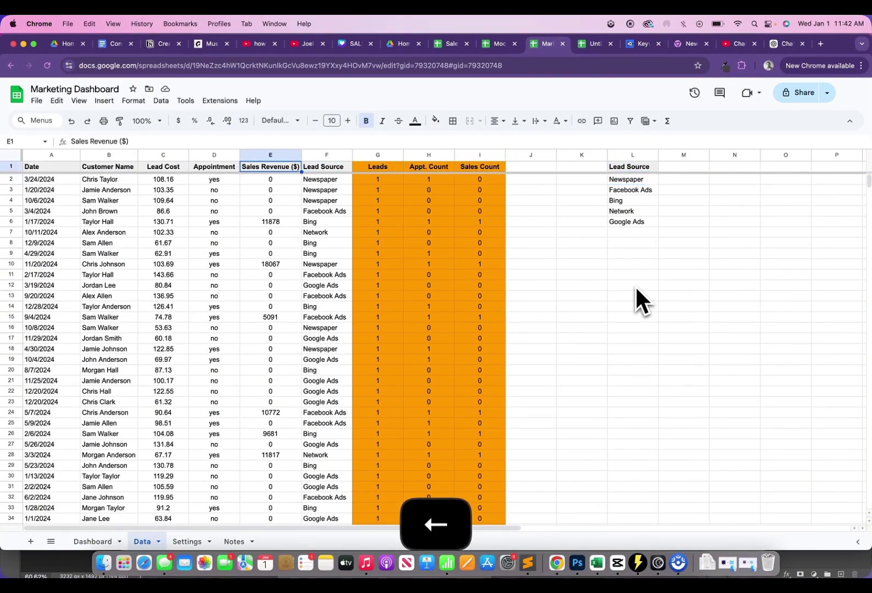
# Copy the Sales Revenue ($) header from E1 into M1 beside the unique lead sources and widen column M to fit it
pyautogui.press('super+c')
pyautogui.press('Right')
pyautogui.press('Right')
pyautogui.press('Right')
pyautogui.press('Right')
pyautogui.press('Right')
pyautogui.press('Right')
pyautogui.press('Right')
pyautogui.press('Right')
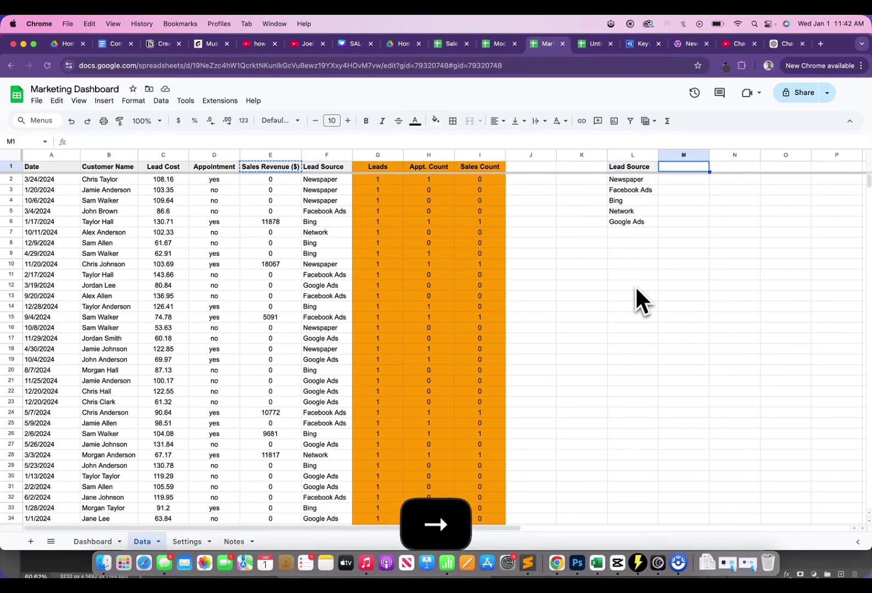
pyautogui.press('super+v')
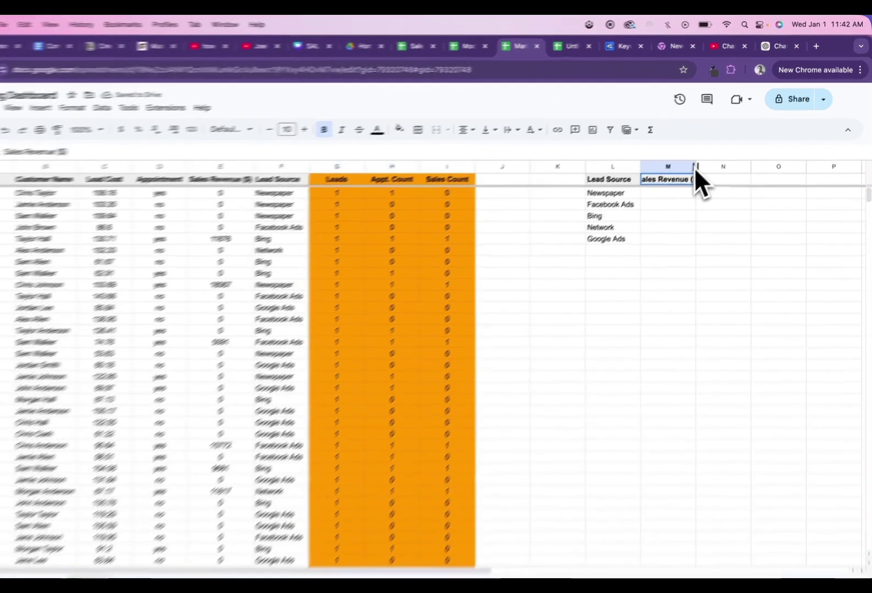
pyautogui.moveTo(695, 167); pyautogui.dragTo(706, 167)
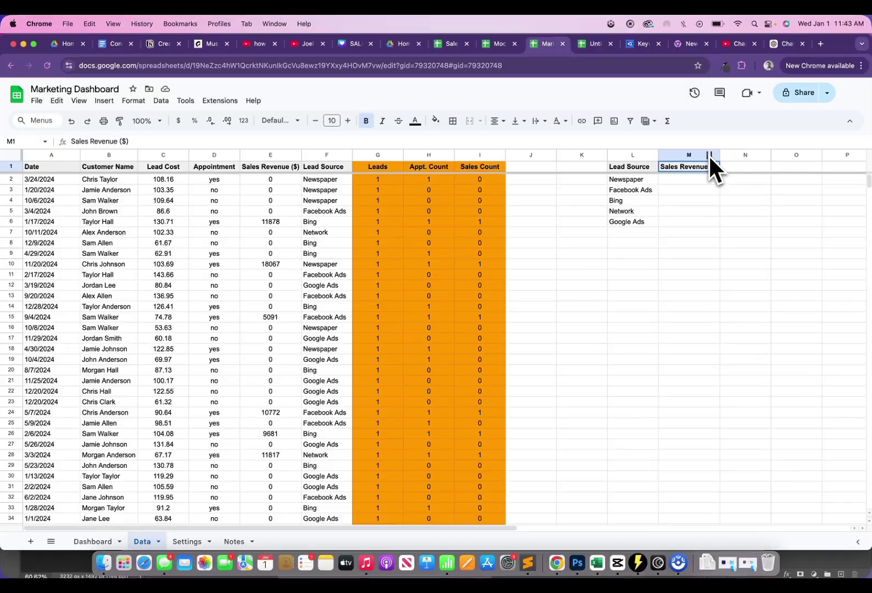
# Start a SUMIFS formula in M2 of the Data sheet that sums column E where column F matches the lead source in L2
pyautogui.click(92, 542)
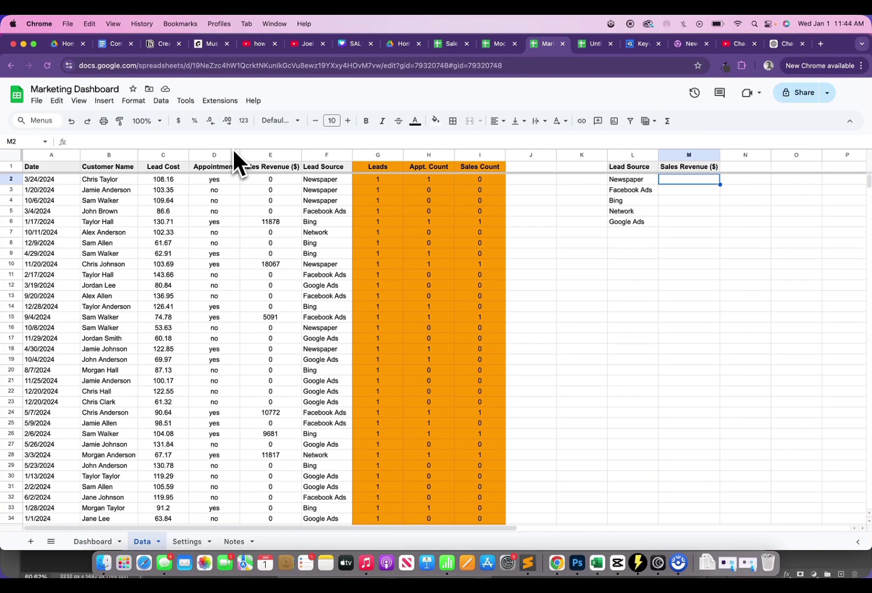
pyautogui.write('=')
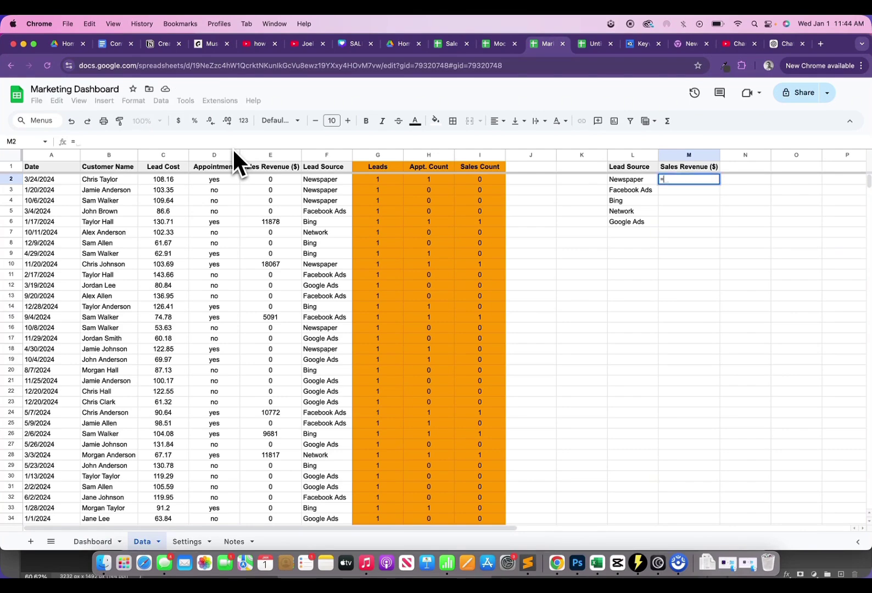
pyautogui.write('sumifs(')
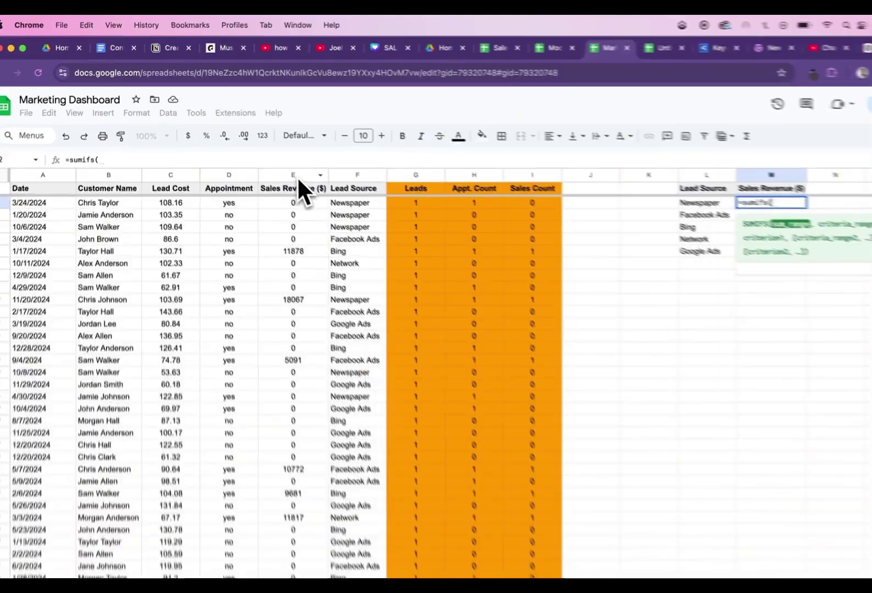
pyautogui.click(294, 175)
pyautogui.write(',')
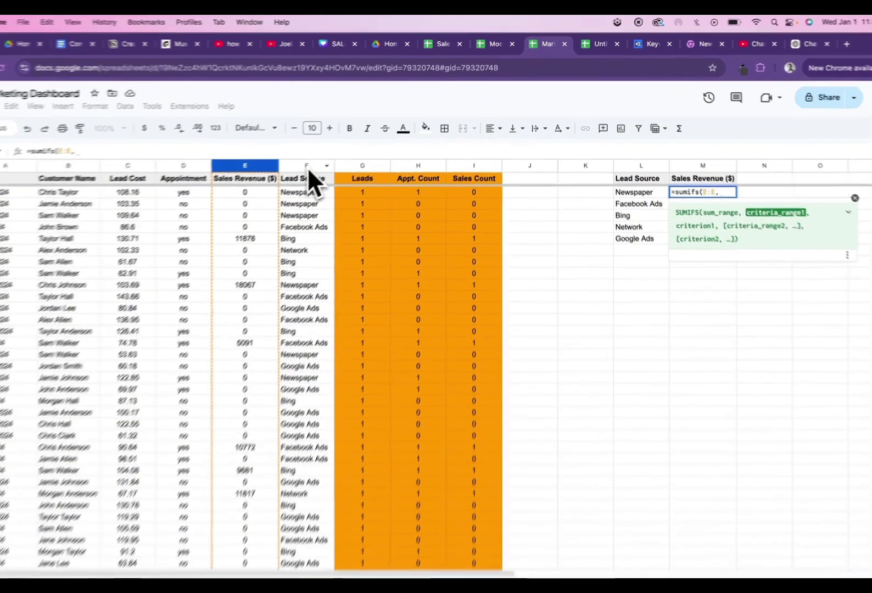
pyautogui.click(327, 155)
pyautogui.write(',')
pyautogui.click(659, 216)
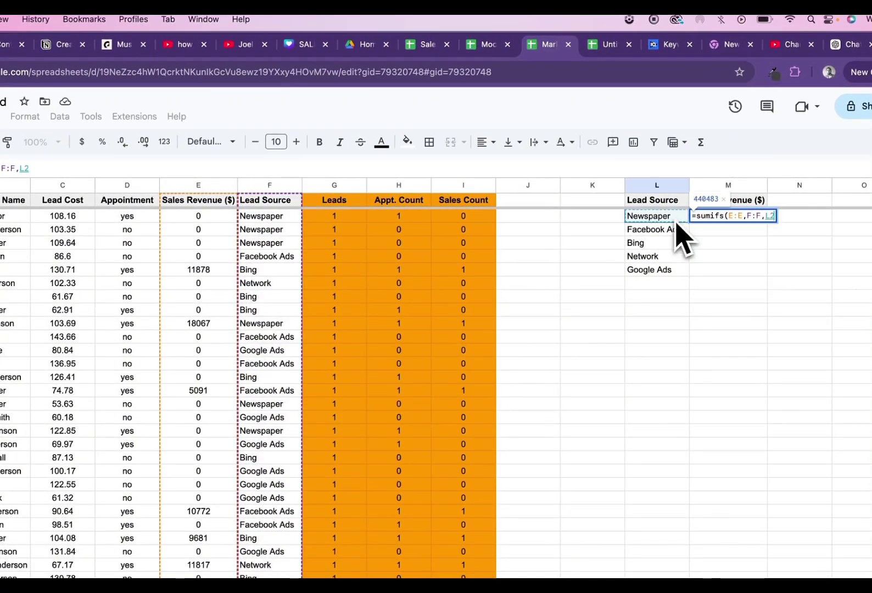
pyautogui.write(',')
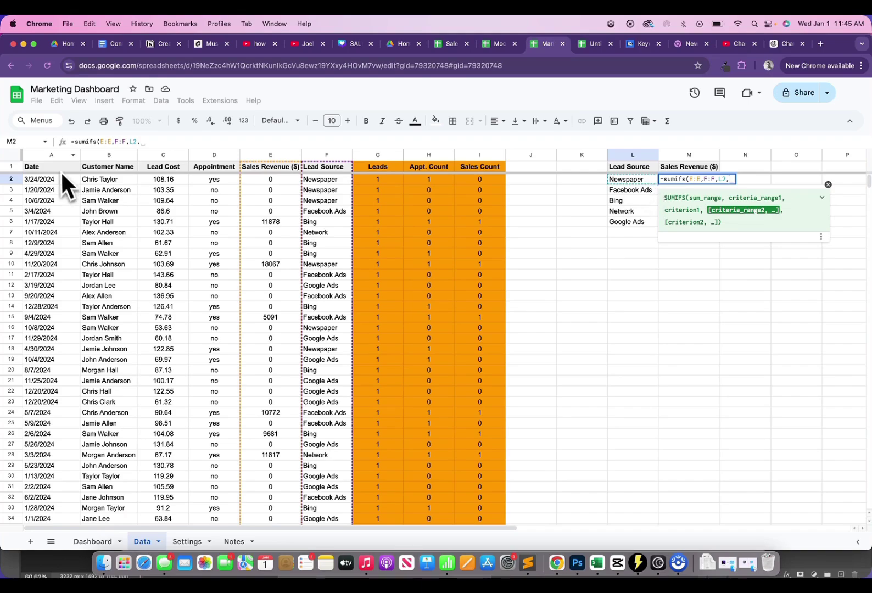
# Add a criterion to the M2 formula requiring dates in column A to be ">="& the dashboard's start date in Dashboard!D6
pyautogui.click(50, 155)
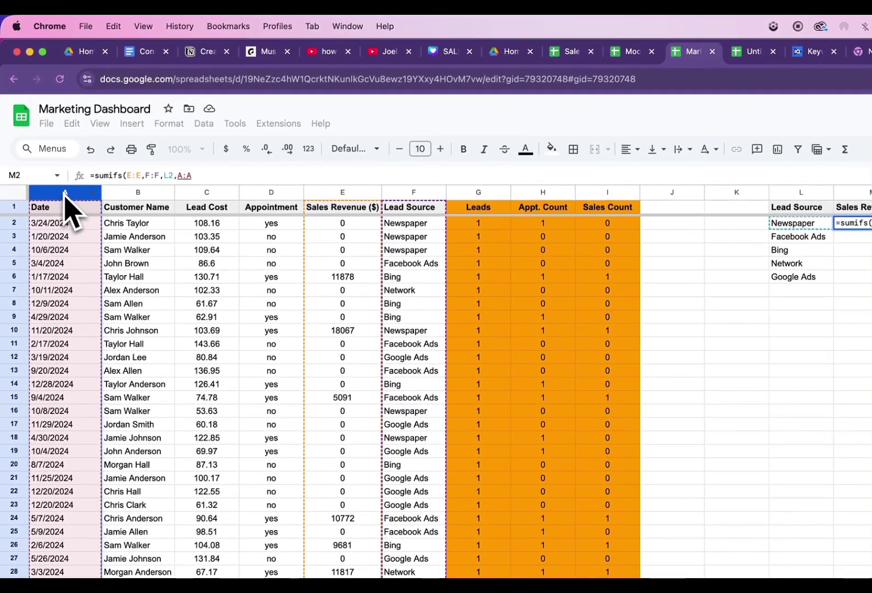
pyautogui.write(',')
pyautogui.write('">')
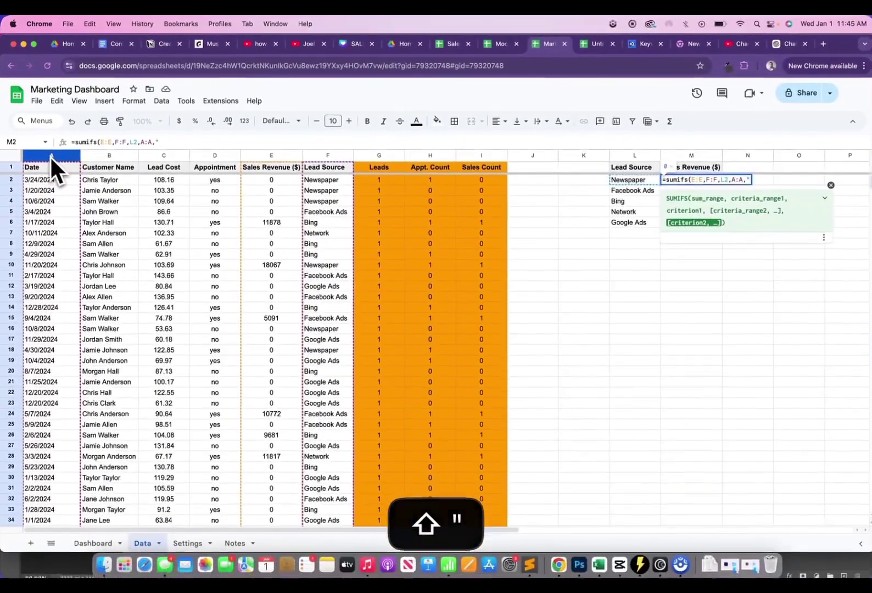
pyautogui.write('=')
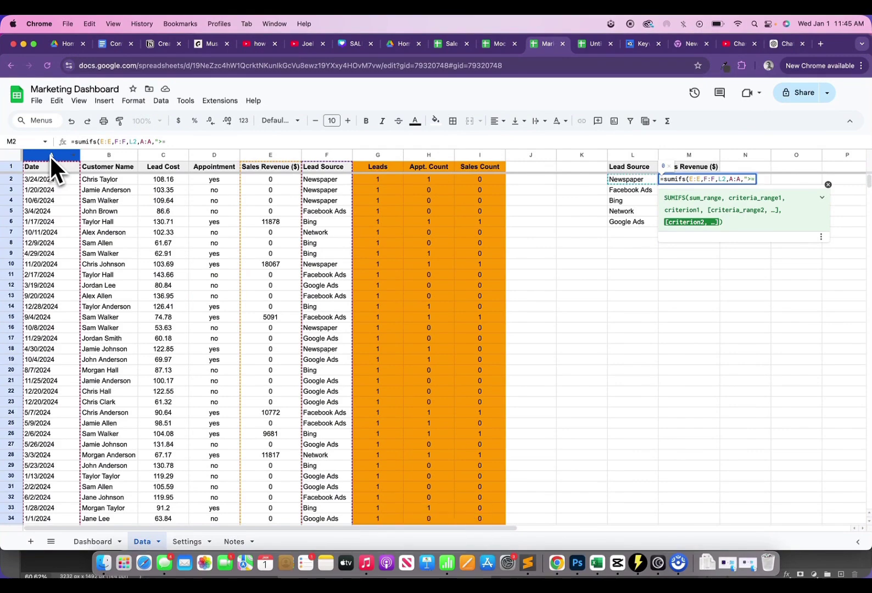
pyautogui.write('"&')
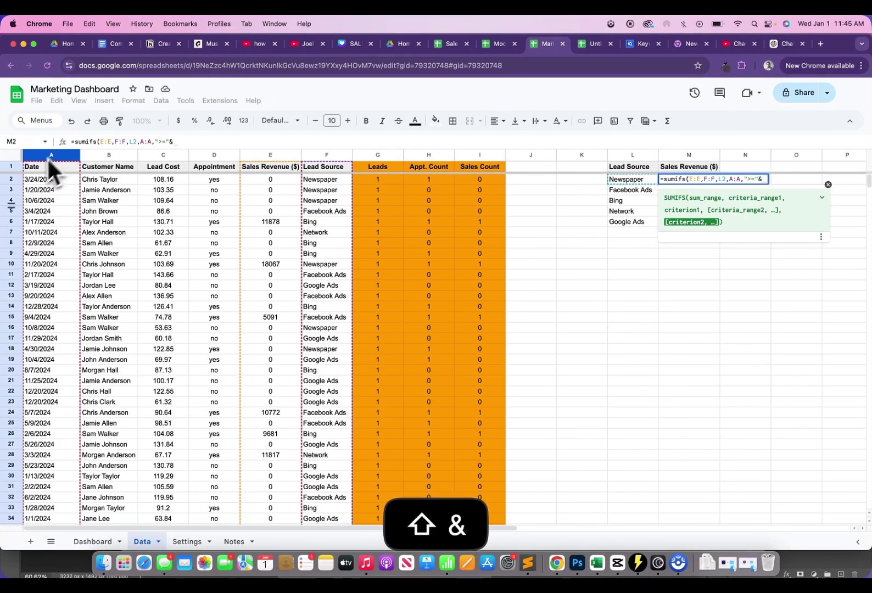
pyautogui.click(92, 541)
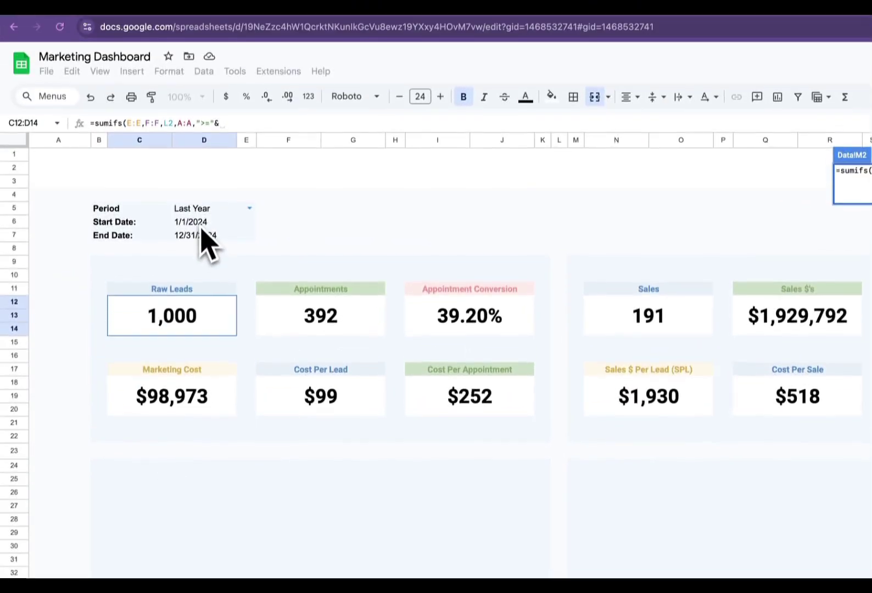
pyautogui.click(199, 153)
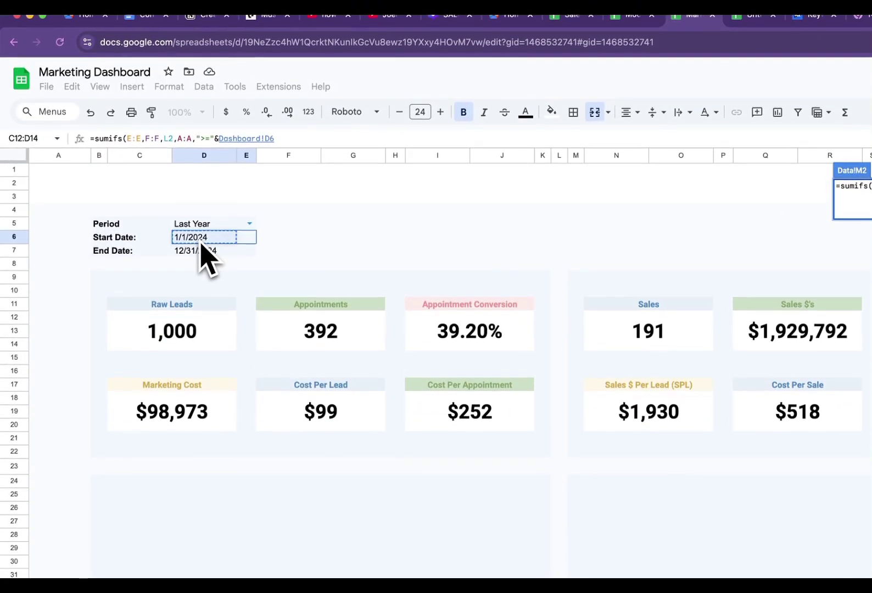
pyautogui.write(',')
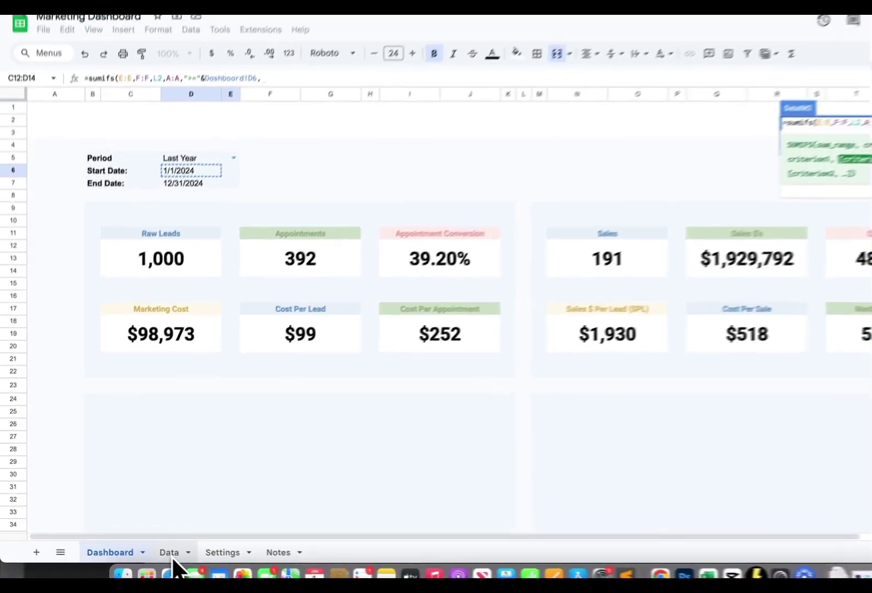
# Add a second date criterion on Data column A, "<="& the end date in Dashboard!D7, and complete the M2 formula
pyautogui.click(169, 552)
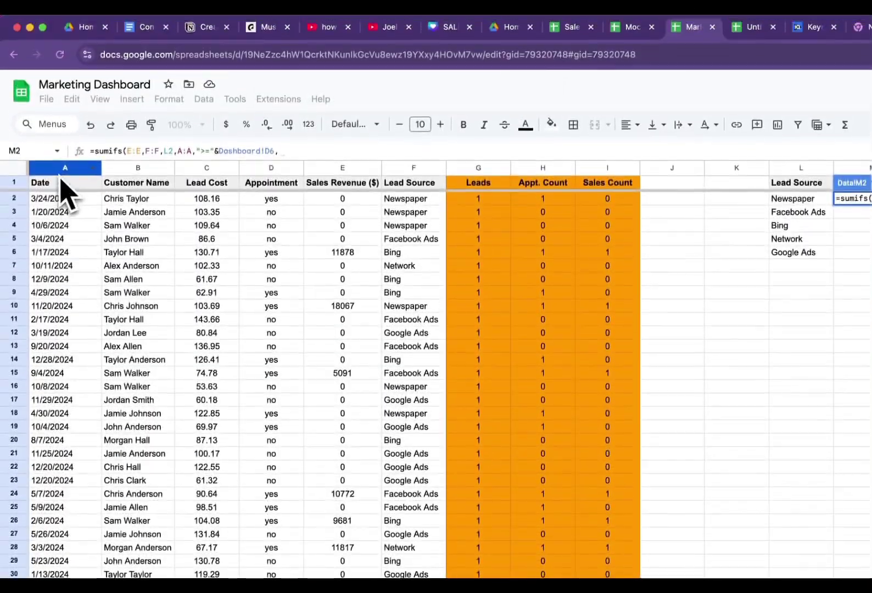
pyautogui.click(61, 176)
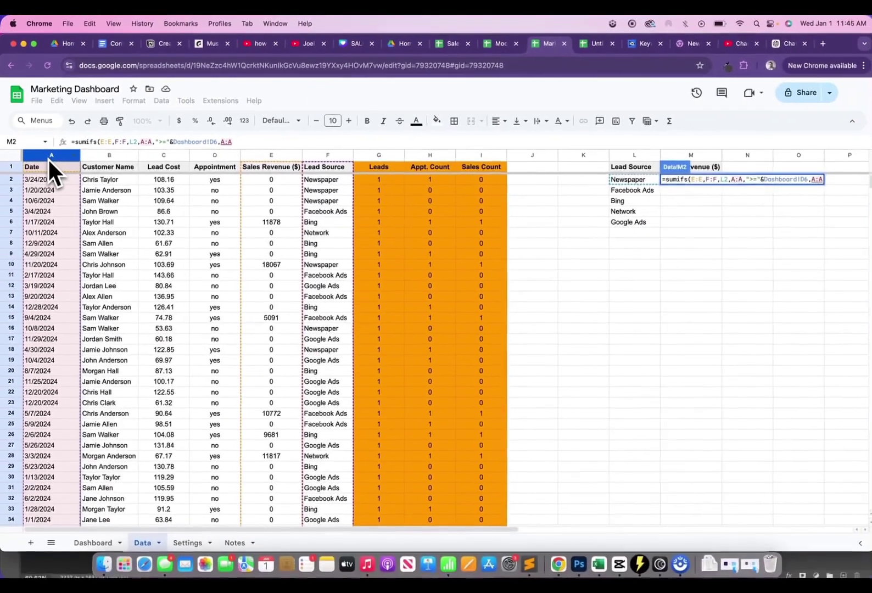
pyautogui.write(',')
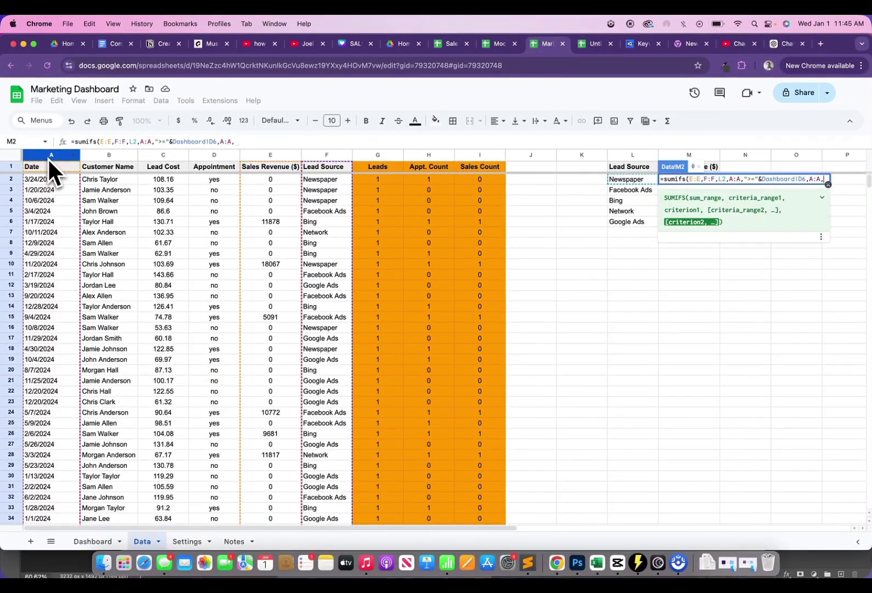
pyautogui.write('<')
pyautogui.press('BackSpace')
pyautogui.write('"')
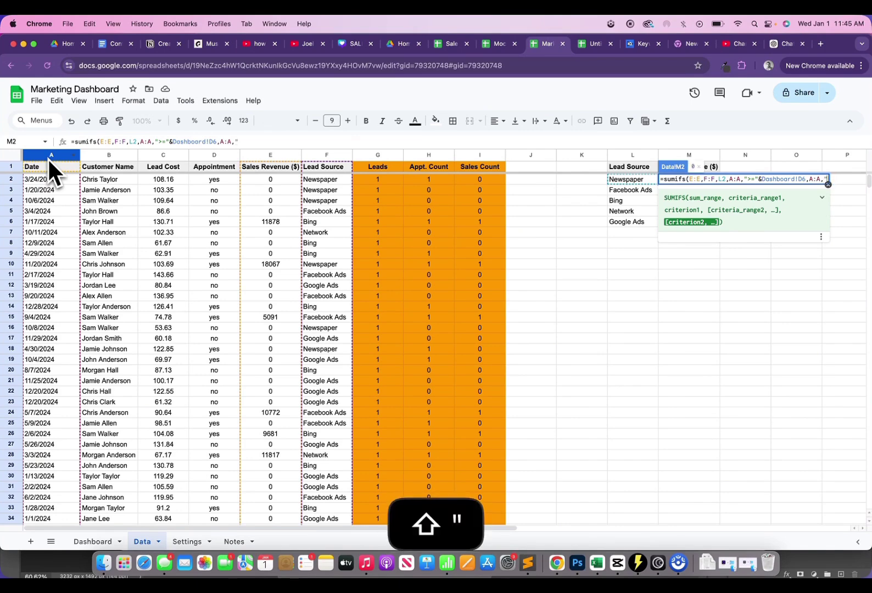
pyautogui.write('<=')
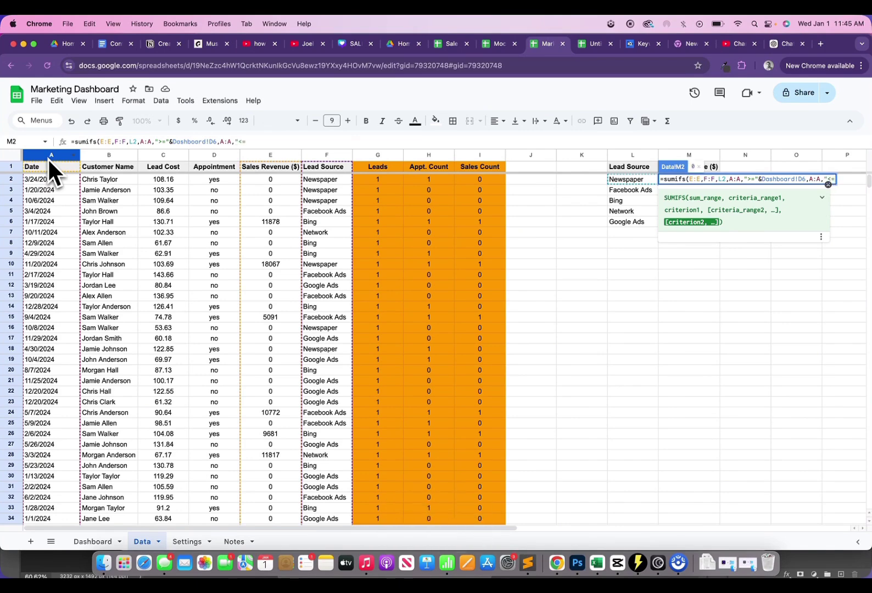
pyautogui.write('"&')
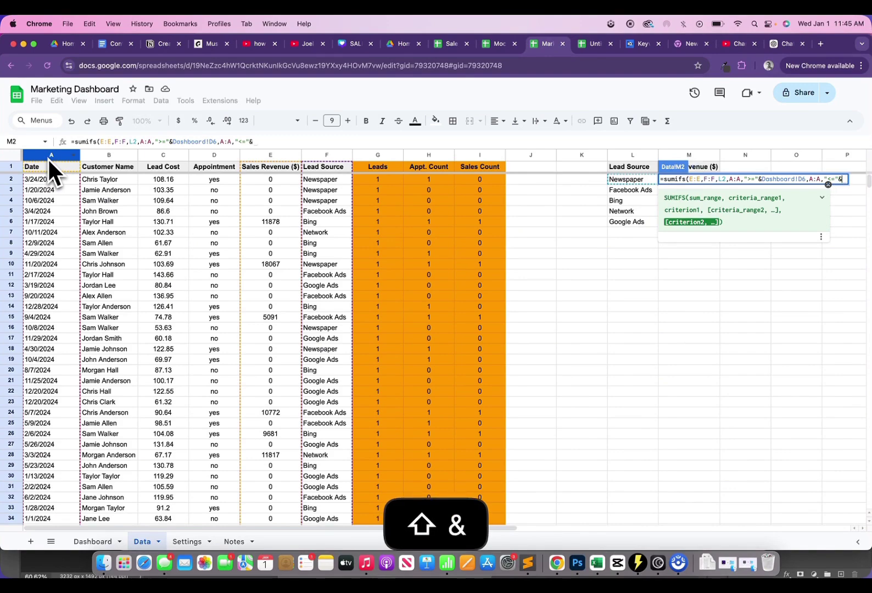
pyautogui.click(93, 542)
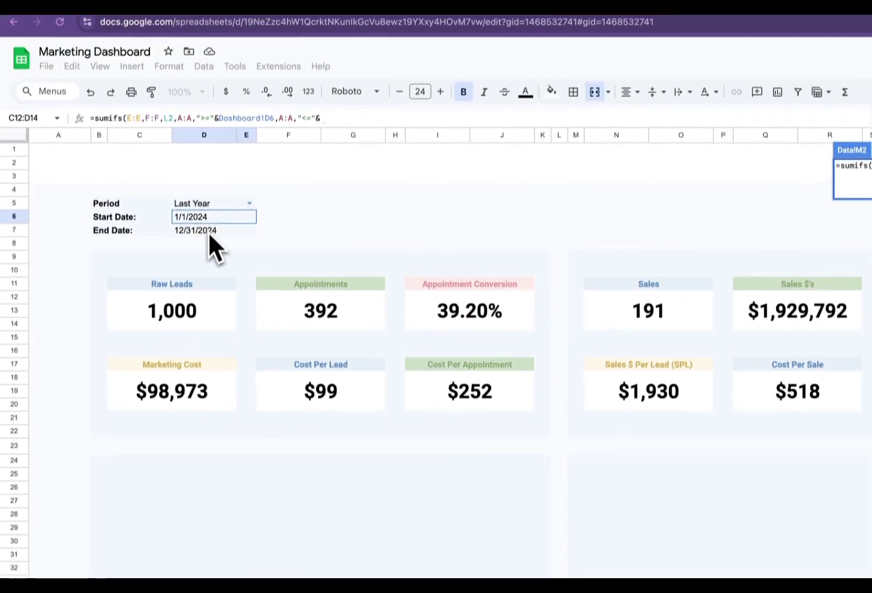
pyautogui.click(209, 232)
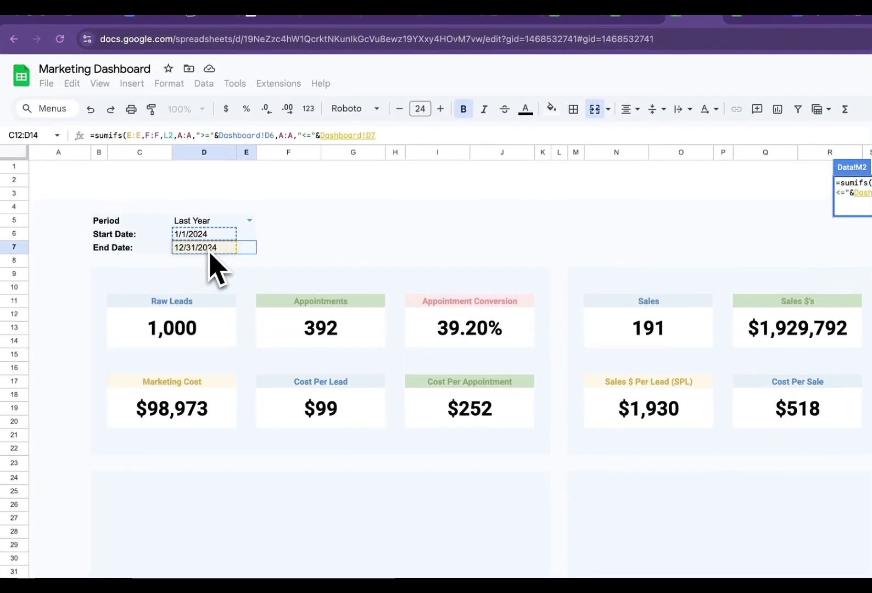
pyautogui.press('Return')
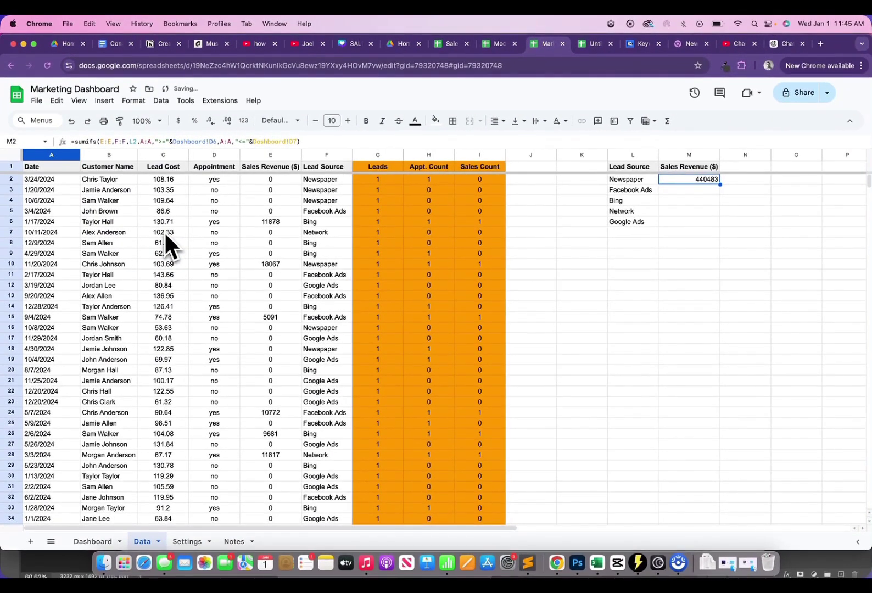
# Format the revenue in M2 as a number without decimals and center it horizontally
pyautogui.click(134, 100)
pyautogui.moveTo(161, 147)
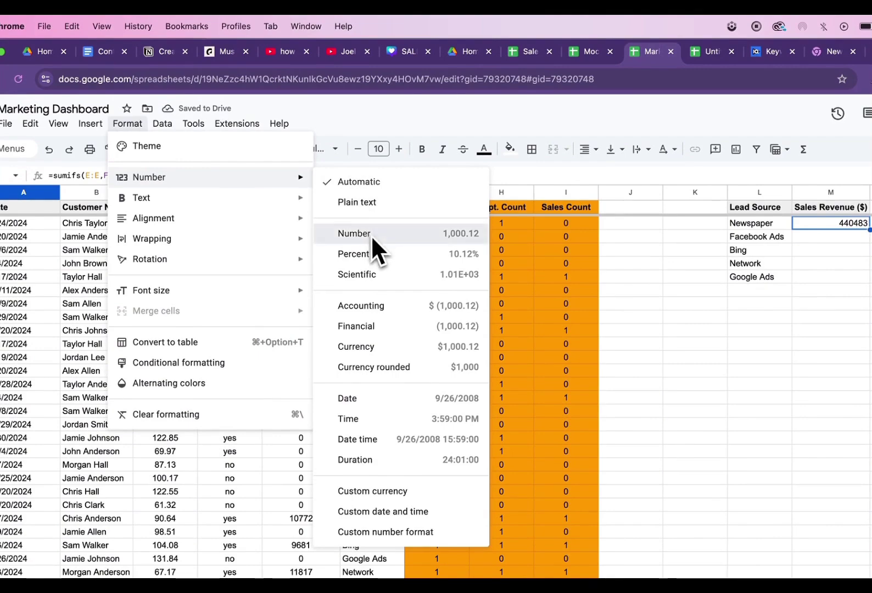
pyautogui.click(369, 235)
pyautogui.click(173, 149)
pyautogui.click(173, 149)
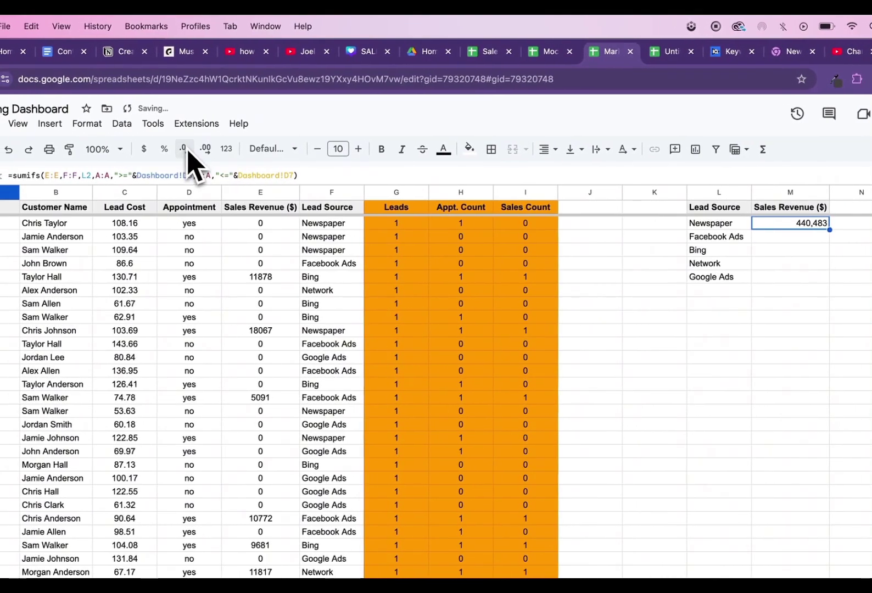
pyautogui.click(537, 148)
pyautogui.click(459, 175)
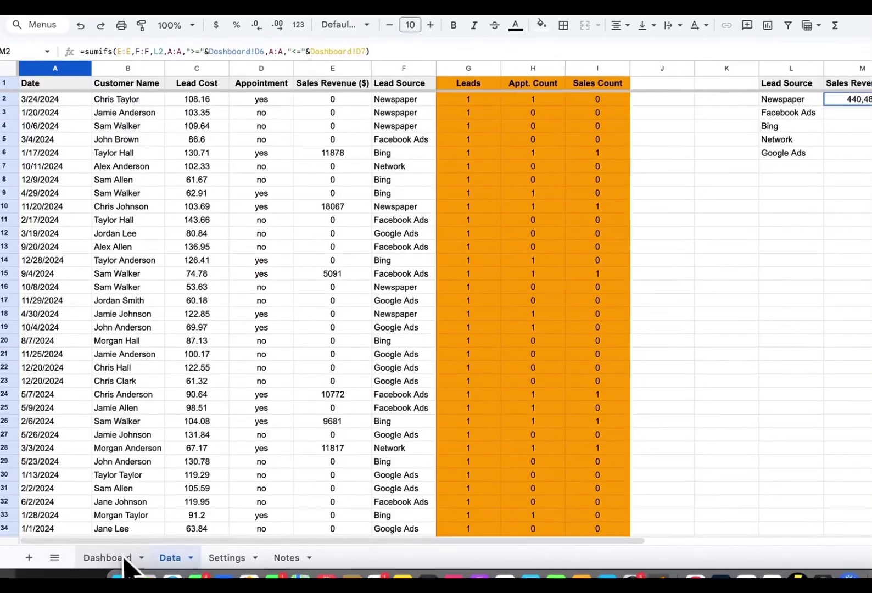
# Set the dashboard's Period to Last Month and check the Newspaper revenue in M2 of the Data sheet
pyautogui.click(125, 558)
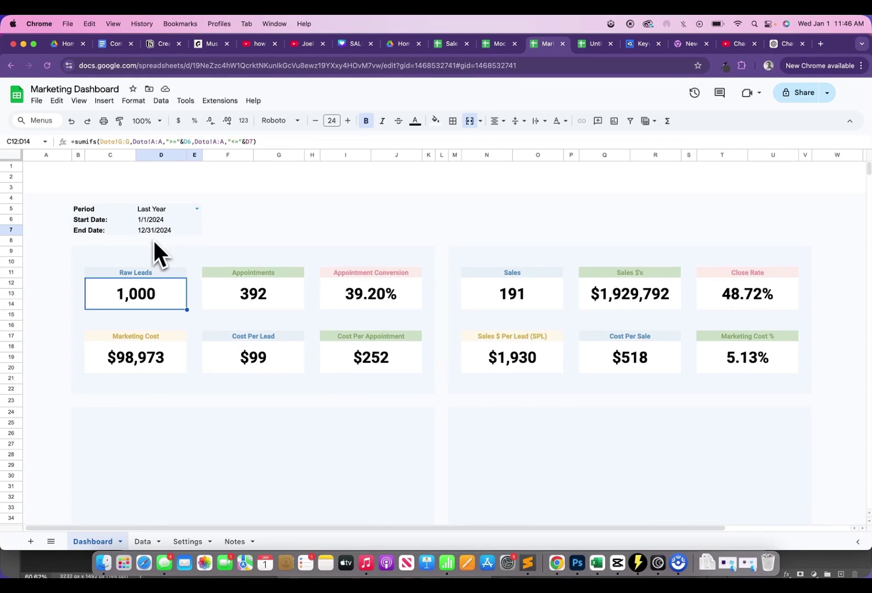
pyautogui.click(146, 544)
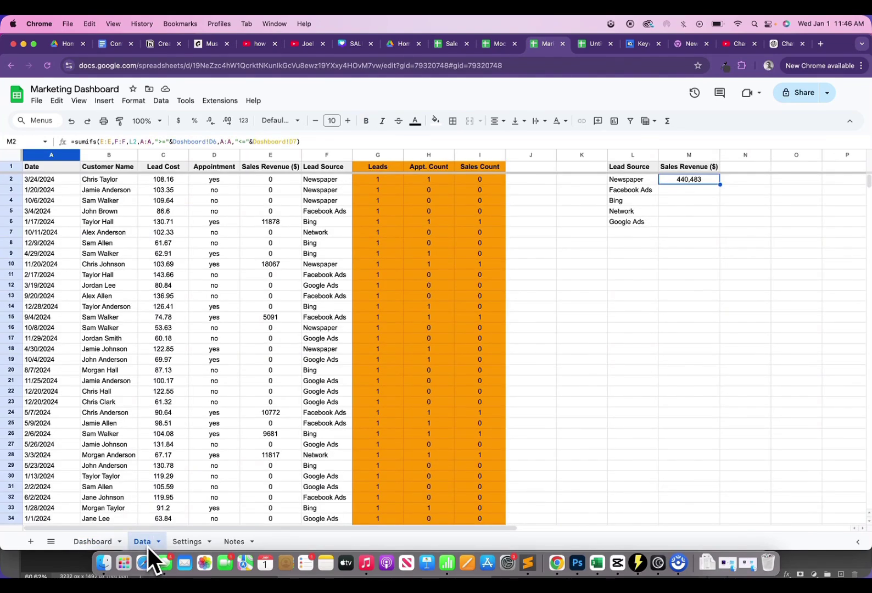
pyautogui.click(96, 541)
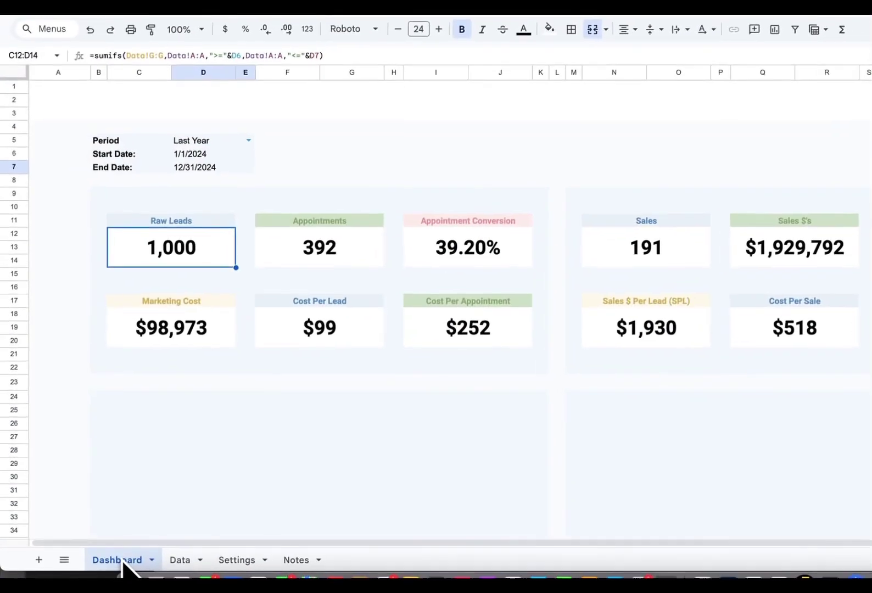
pyautogui.click(248, 141)
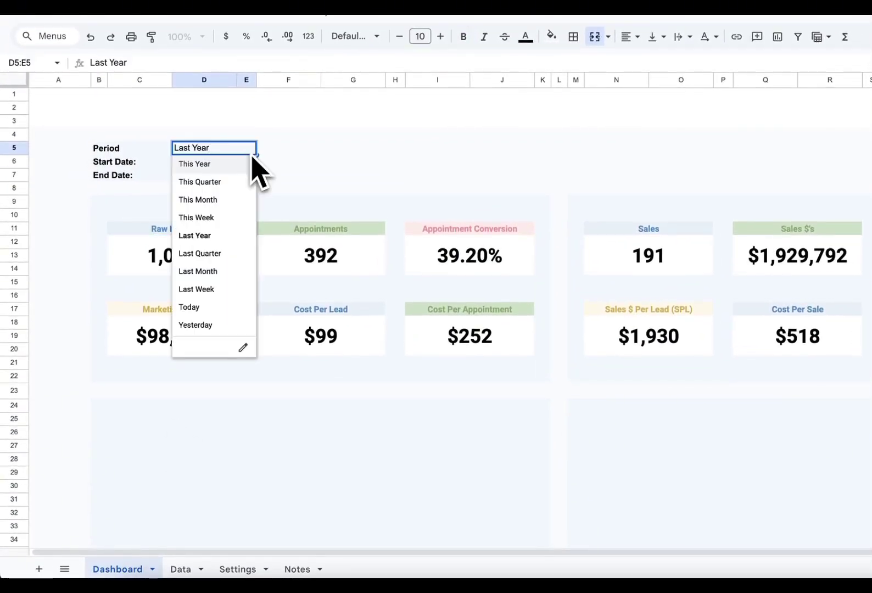
pyautogui.click(217, 272)
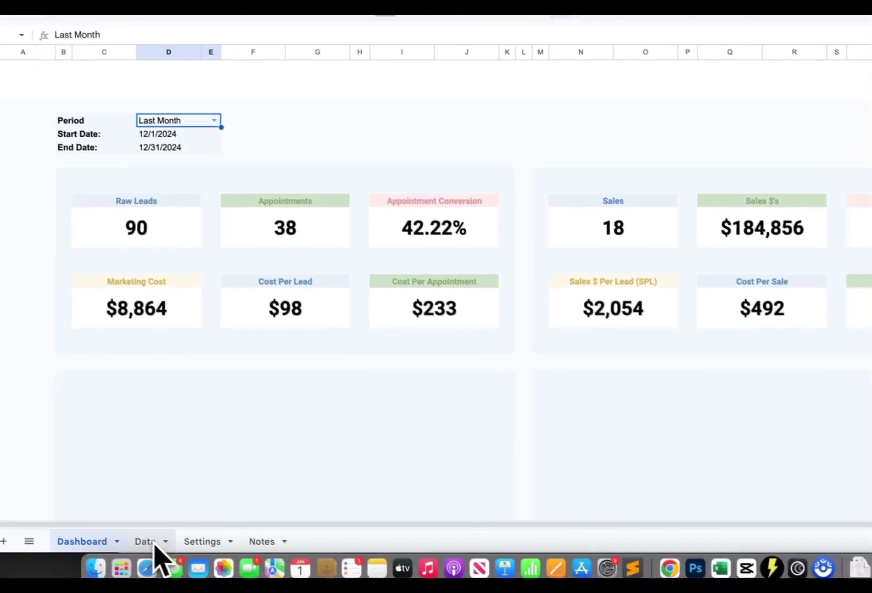
pyautogui.click(146, 542)
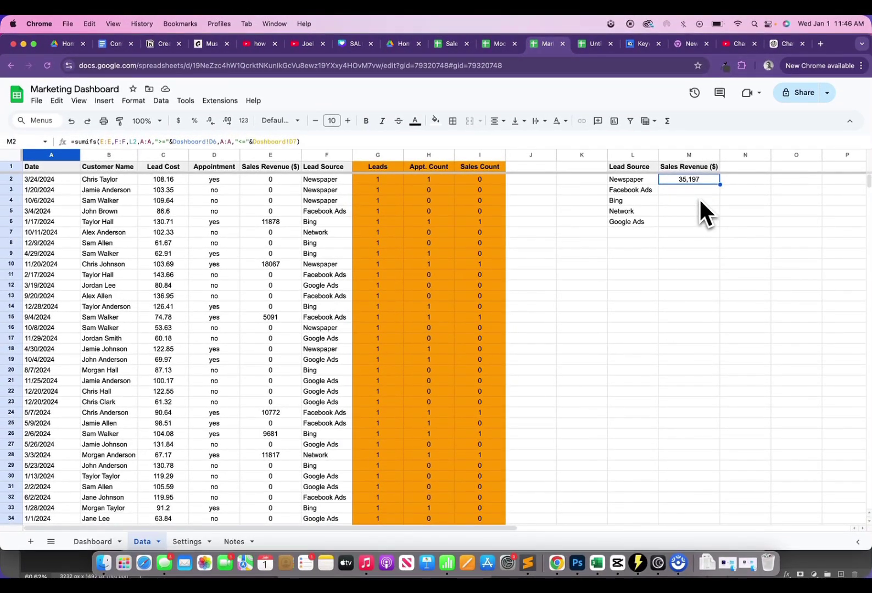
# Lock the sum range and first criteria range in the M2 formula as $E:$E and $F:$F
pyautogui.click(101, 142)
pyautogui.write('$')
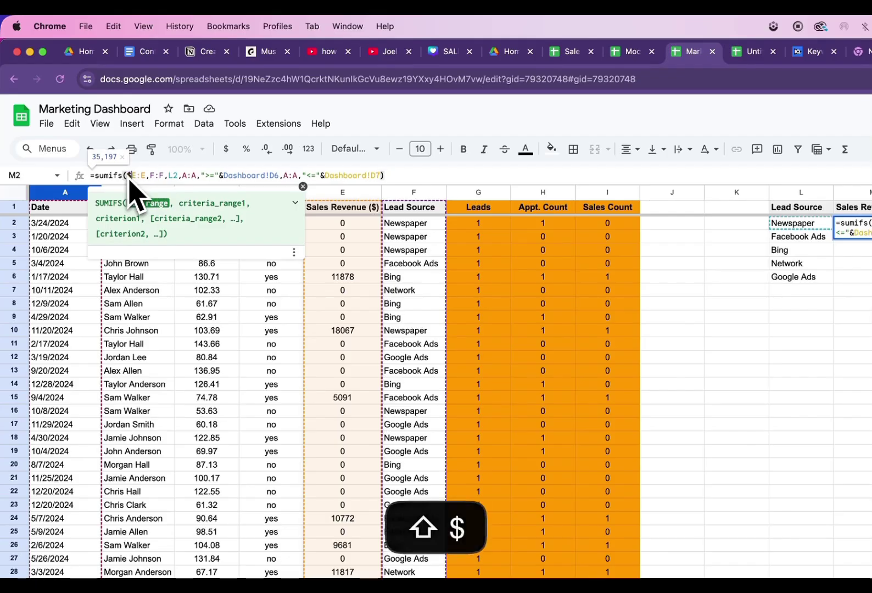
pyautogui.press('Right')
pyautogui.press('Right')
pyautogui.write('$')
pyautogui.press('Right')
pyautogui.press('Right')
pyautogui.write('$')
pyautogui.press('Right')
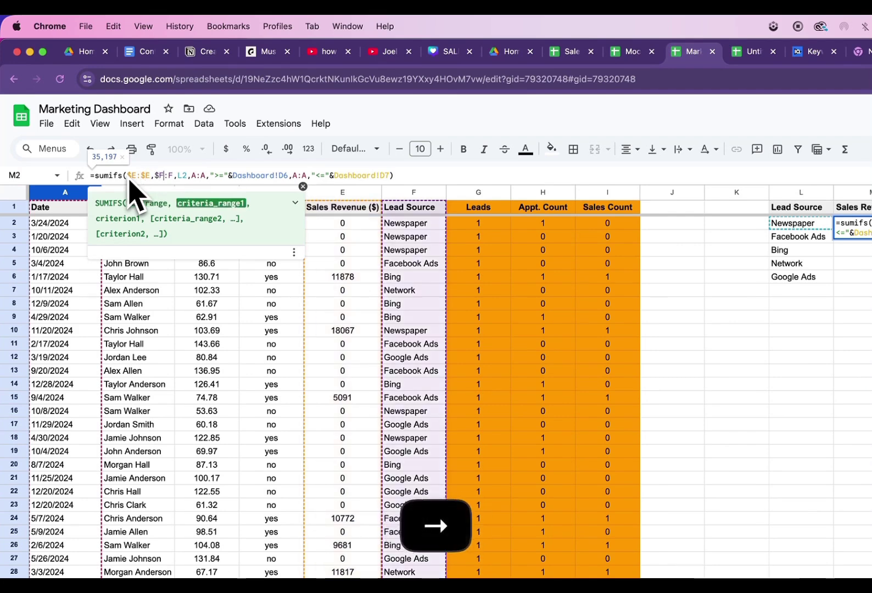
pyautogui.write('$')
pyautogui.press('Right')
pyautogui.press('Right')
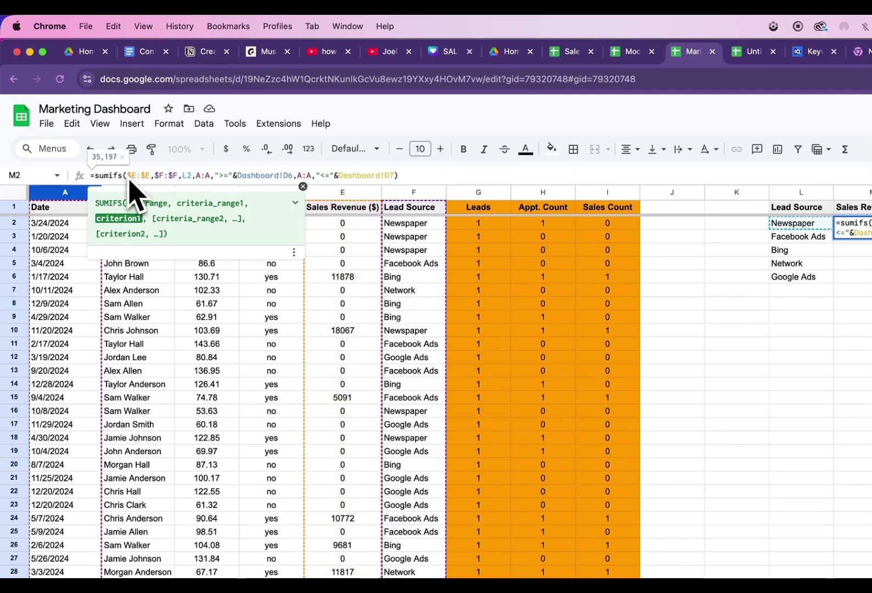
# Lock the lead source reference as $L2 and the start-date criteria range as $A:$A in the M2 formula
pyautogui.press('Right')
pyautogui.press('Right')
pyautogui.write('4')
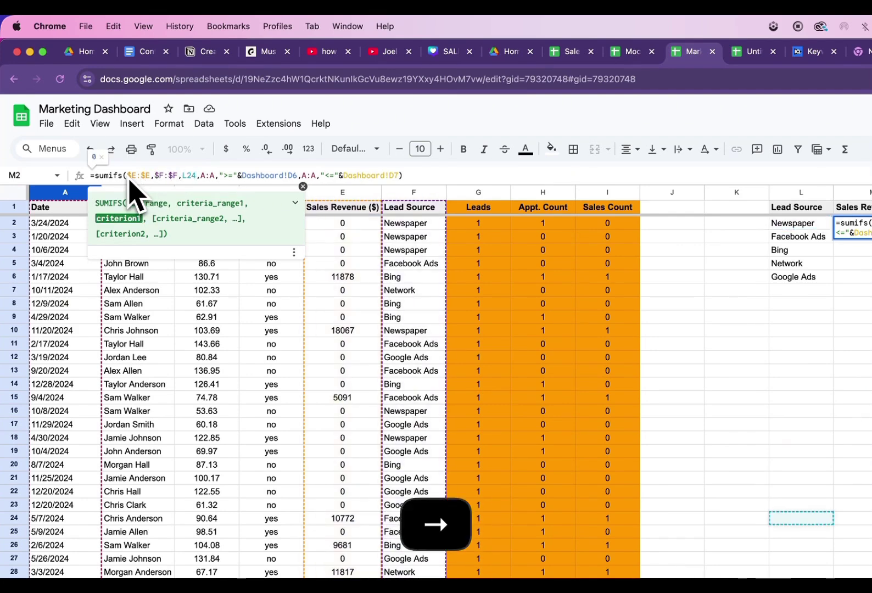
pyautogui.press('BackSpace')
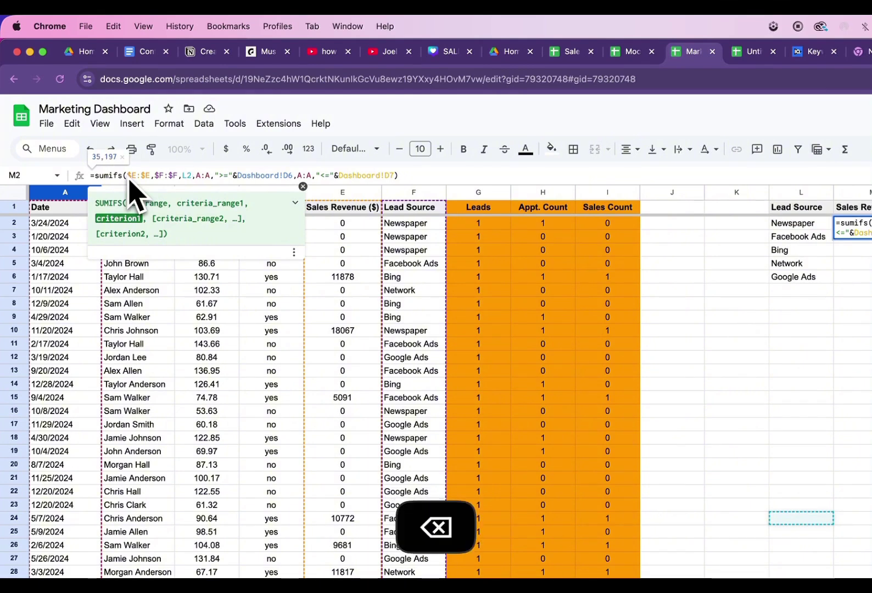
pyautogui.write('$')
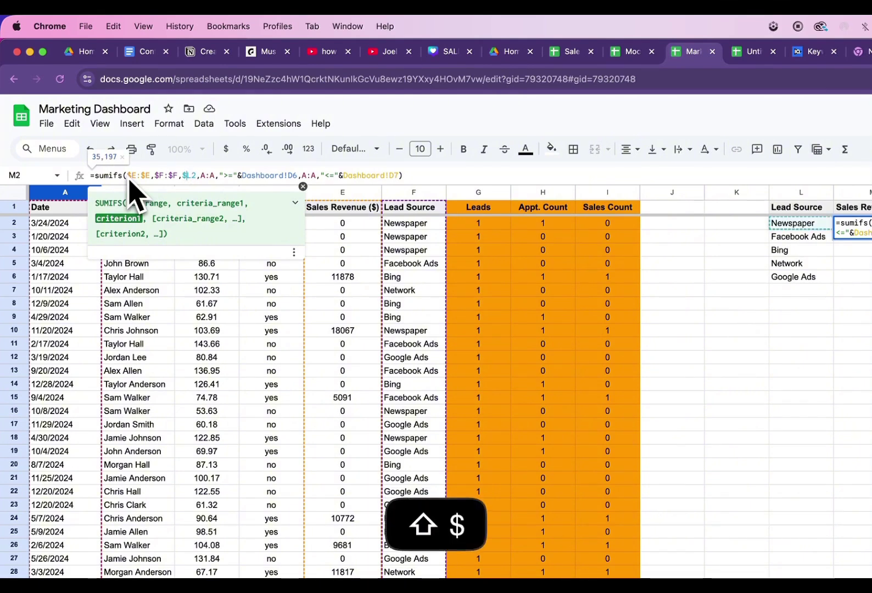
pyautogui.press('Right')
pyautogui.press('Right')
pyautogui.press('Right')
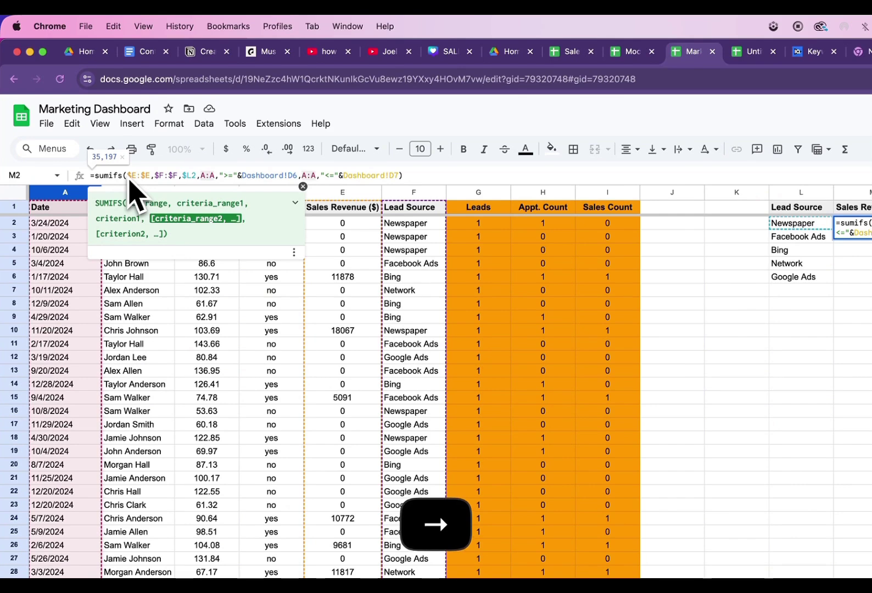
pyautogui.write('$')
pyautogui.press('Right')
pyautogui.press('Right')
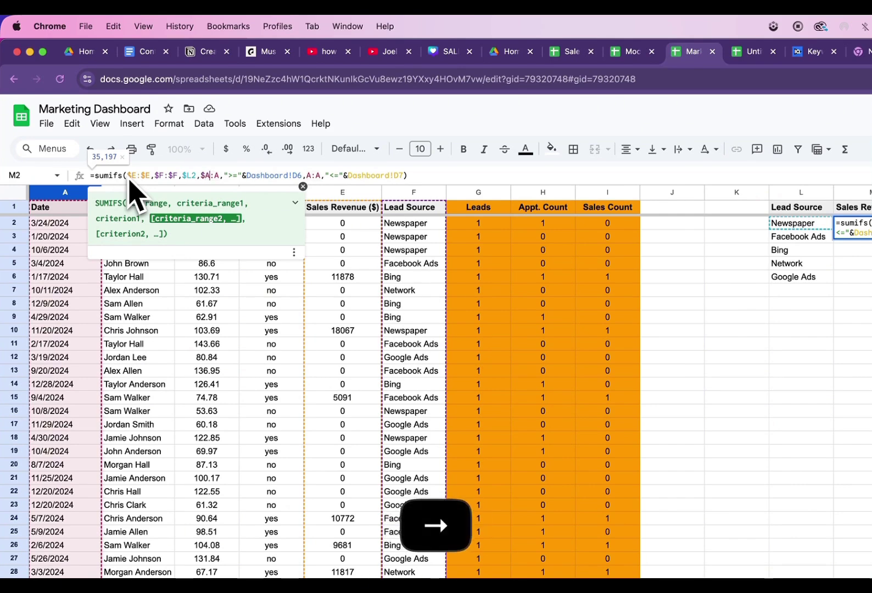
pyautogui.write('$')
# Lock Dashboard!$D$6, the second $A:$A range and Dashboard!$D$7 in the M2 formula and commit it
pyautogui.press('Right')
pyautogui.press('Right')
pyautogui.press('Right')
pyautogui.press('Right')
pyautogui.press('Right')
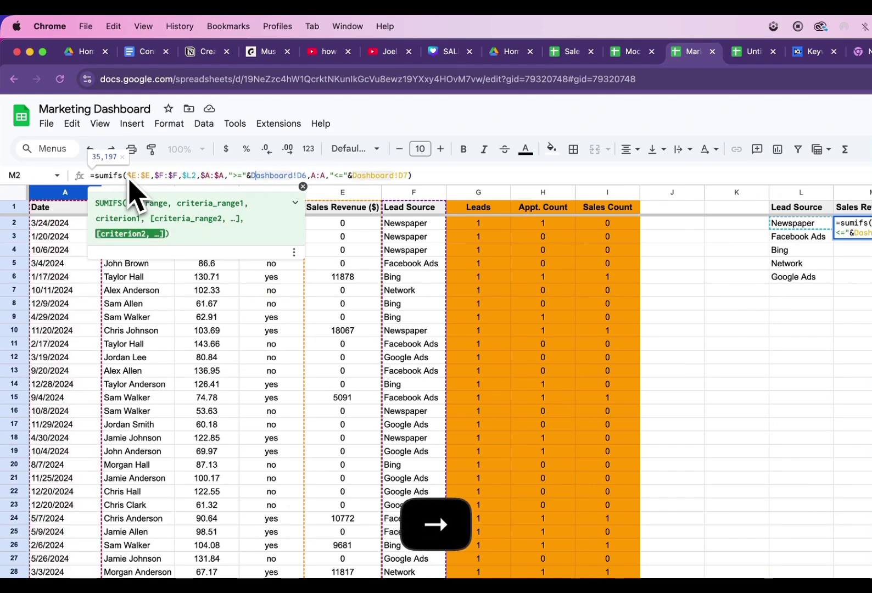
pyautogui.press('Right')
pyautogui.press('Right')
pyautogui.press('Right')
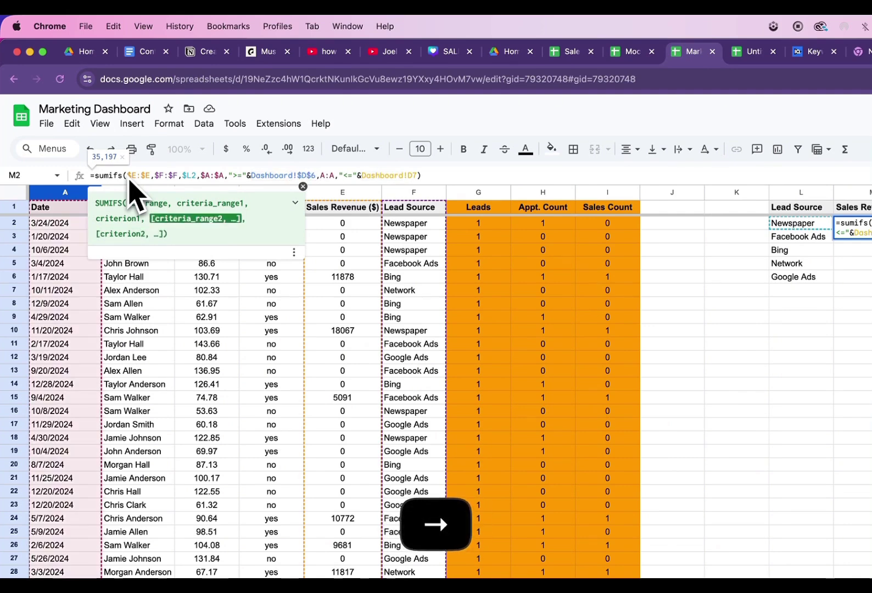
pyautogui.press('Right')
pyautogui.press('Right')
pyautogui.press('Right')
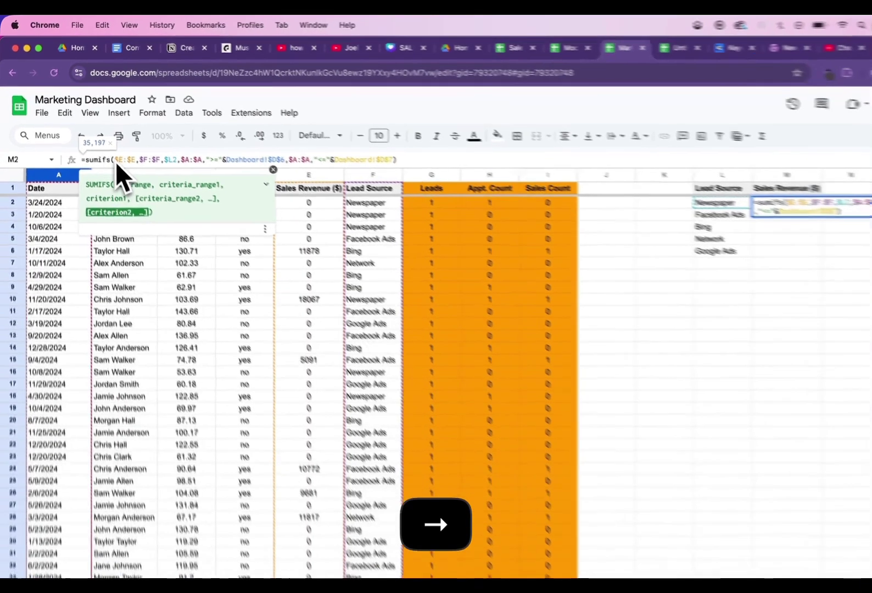
pyautogui.press('Return')
# Copy the M2 revenue formula into M3:M6 for the Facebook Ads, Bing, Network and Google Ads sources
pyautogui.hotkey('shift', 'Down')
pyautogui.hotkey('shift', 'Down')
pyautogui.hotkey('shift', 'Down')
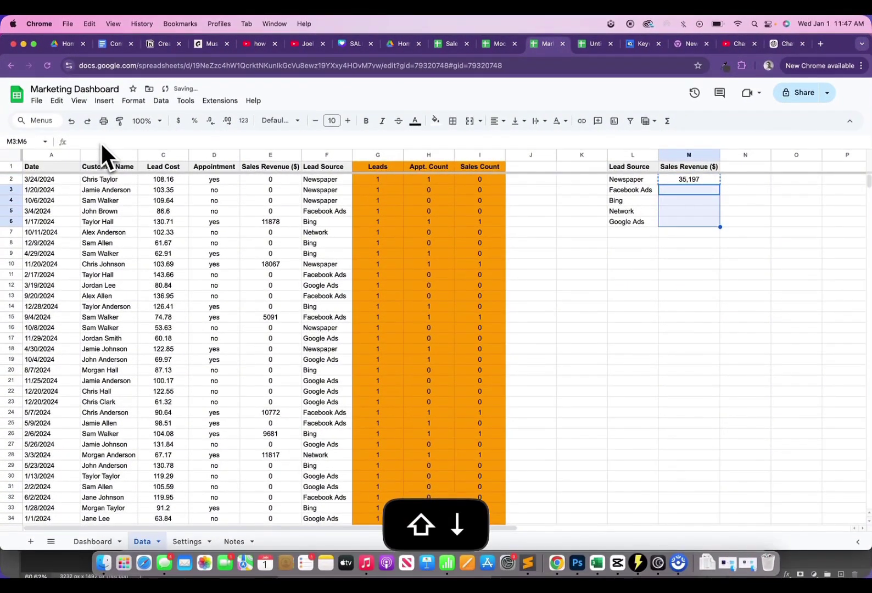
pyautogui.write('33,155 50,304 39,780 26,420')
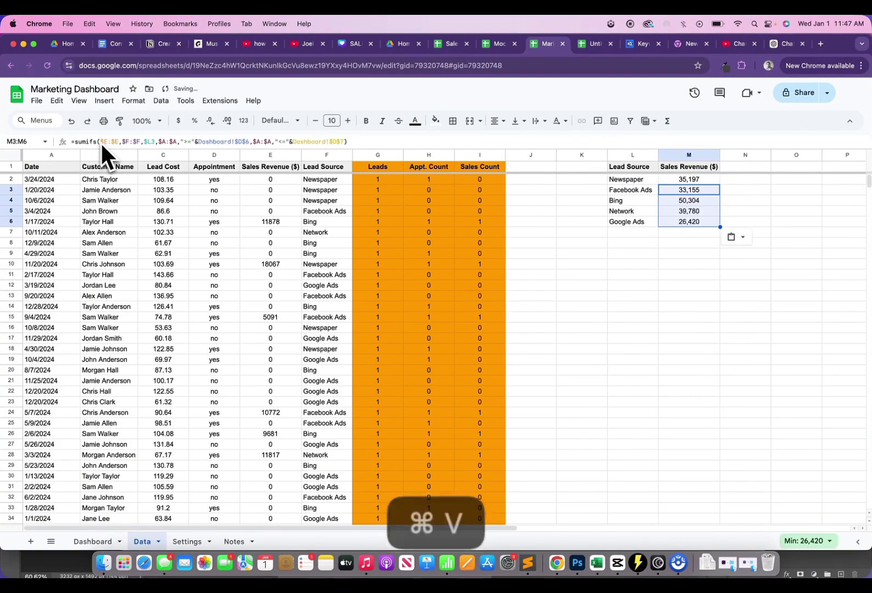
pyautogui.press('Up')
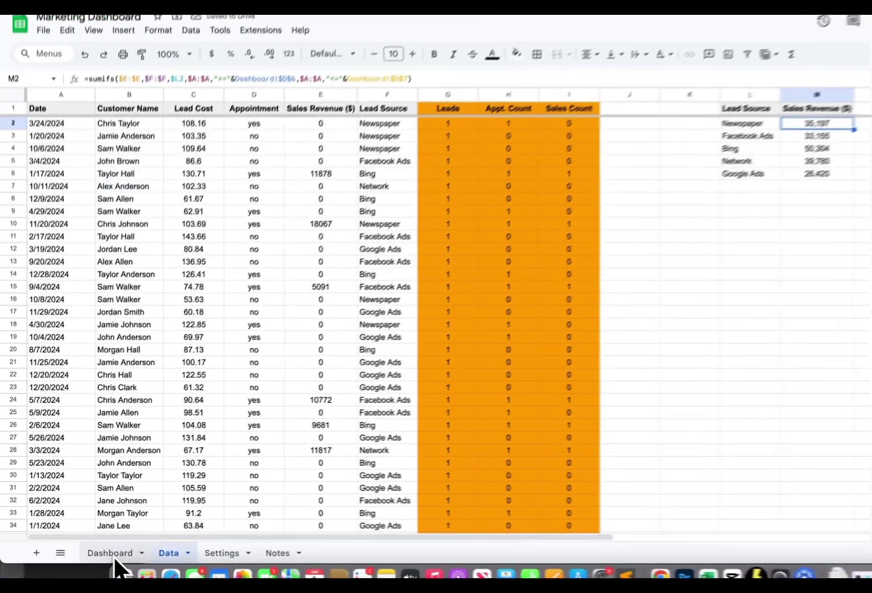
# Set the dashboard's Period to Last Year and compare the M2:M6 revenue total with the Sales $'s card
pyautogui.click(95, 542)
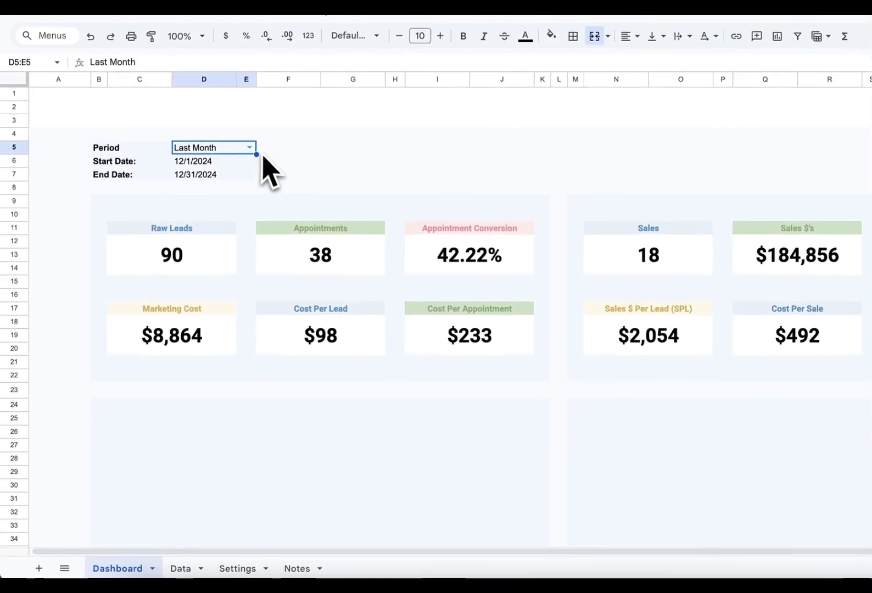
pyautogui.click(201, 211)
pyautogui.click(225, 238)
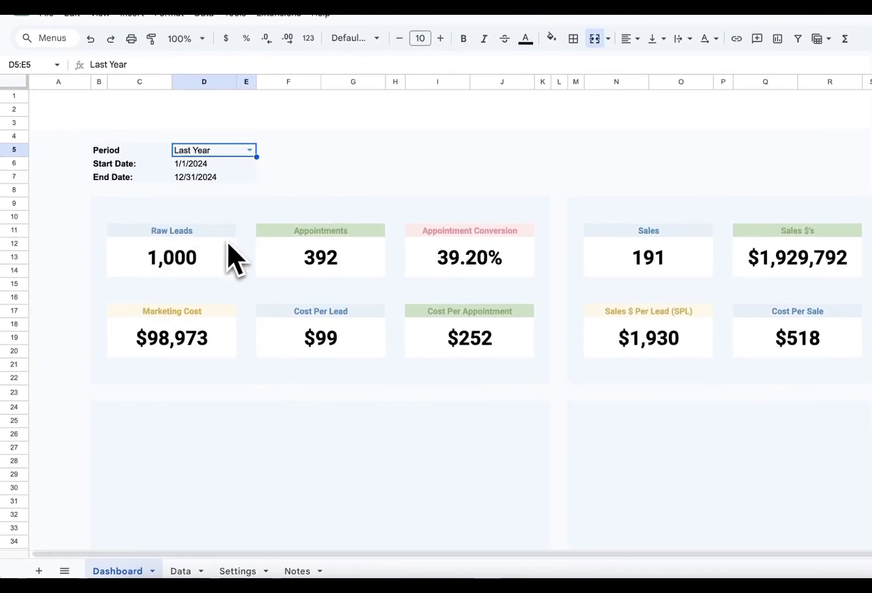
pyautogui.click(180, 571)
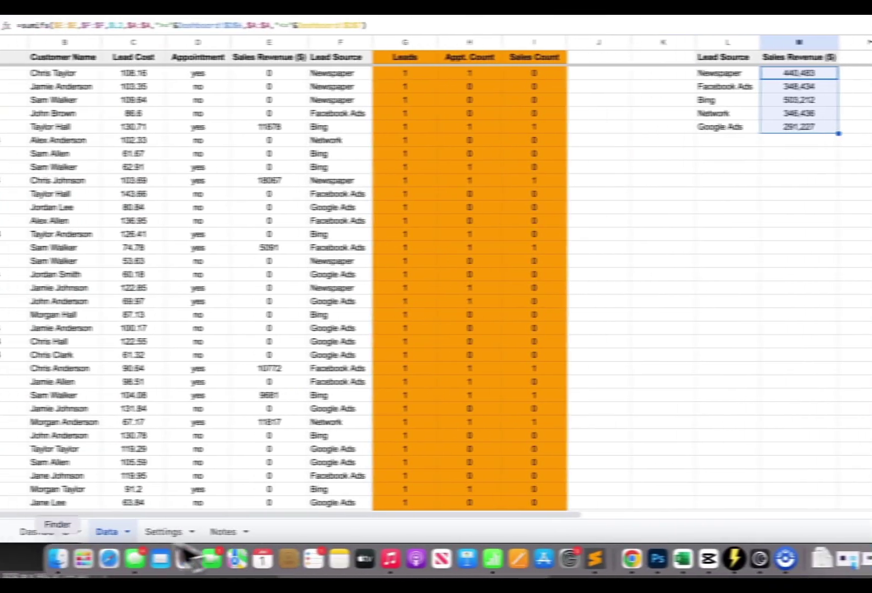
pyautogui.click(92, 535)
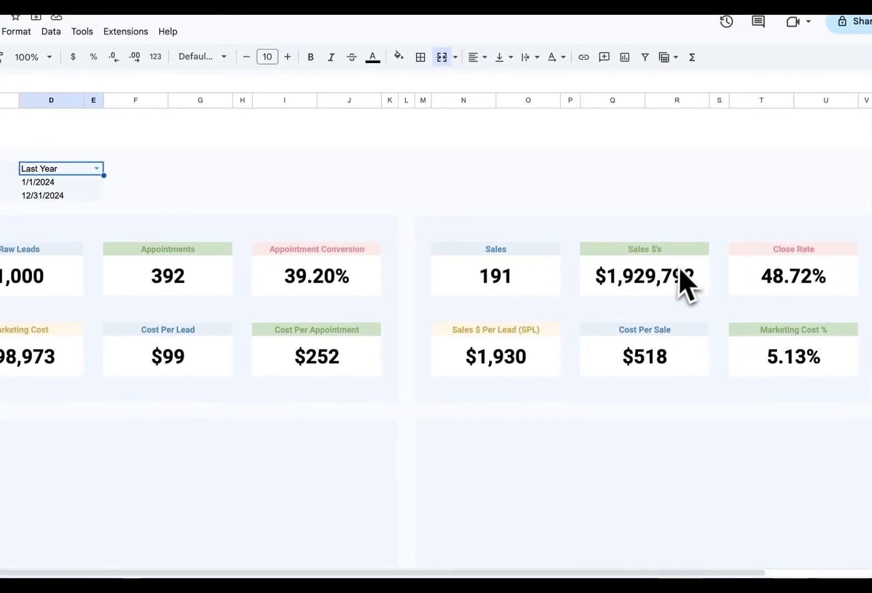
pyautogui.click(140, 532)
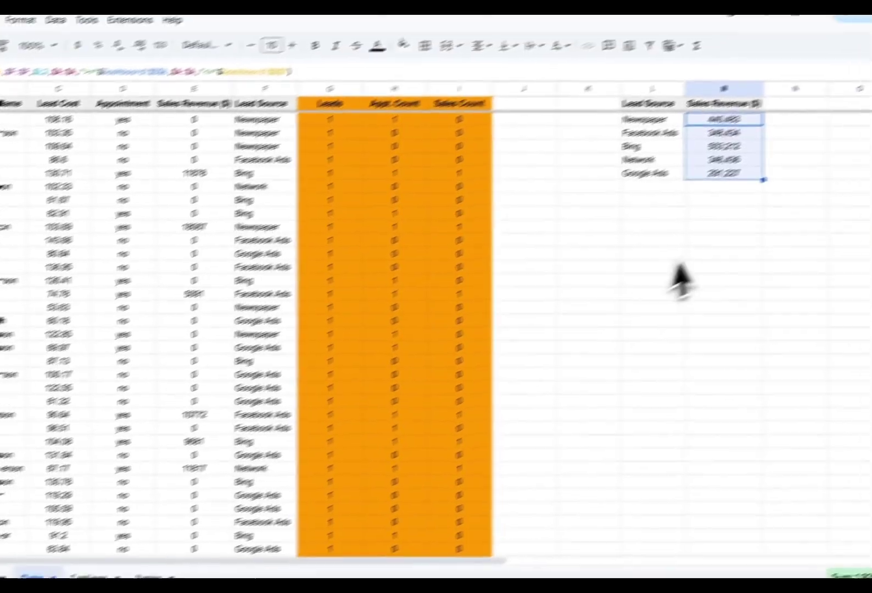
pyautogui.click(760, 256)
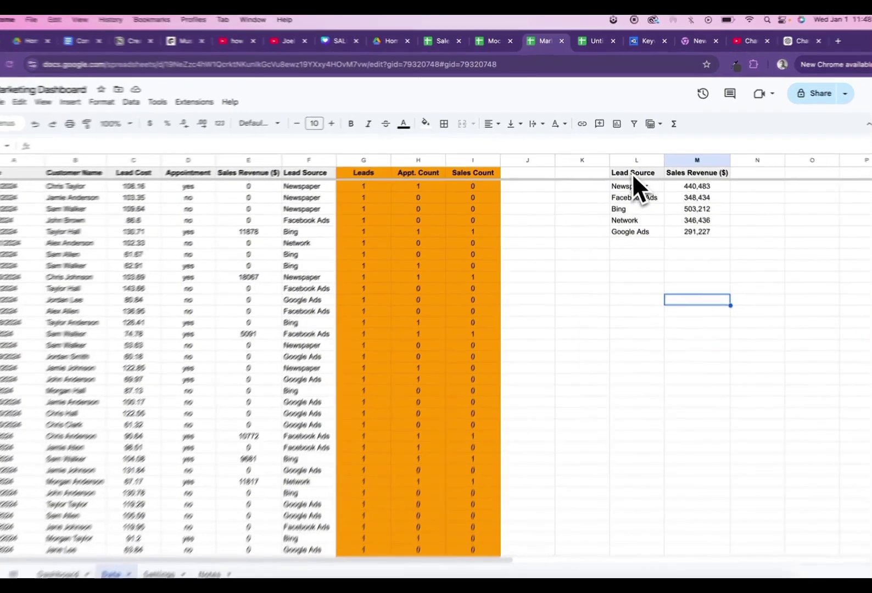
# Insert a chart of sales revenue by lead source from the Data range L1:M6
pyautogui.click(631, 168)
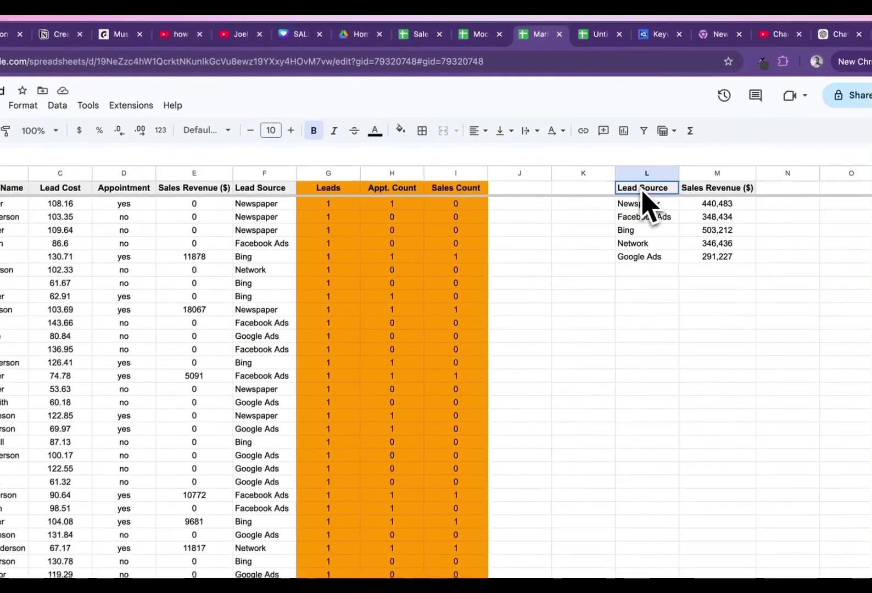
pyautogui.moveTo(649, 204); pyautogui.dragTo(694, 257)
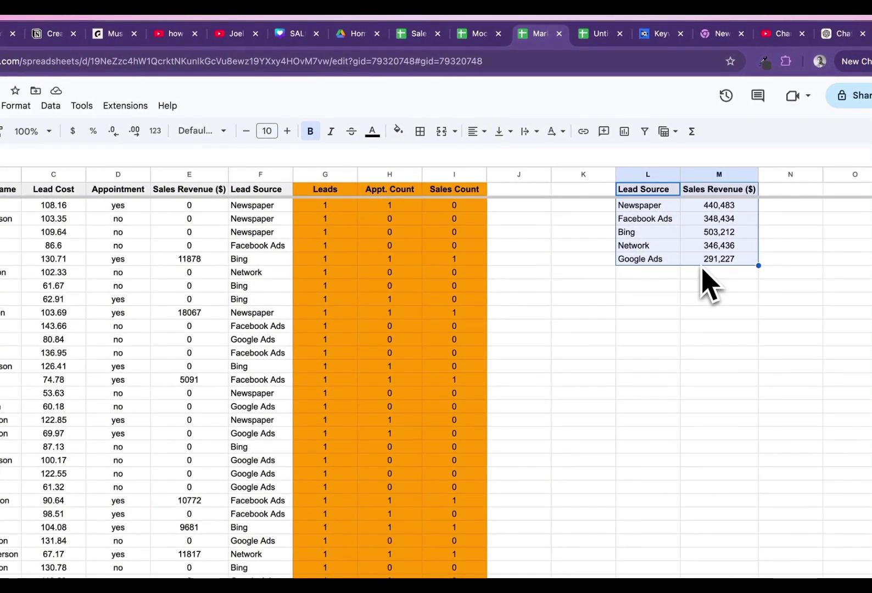
pyautogui.click(0, 106)
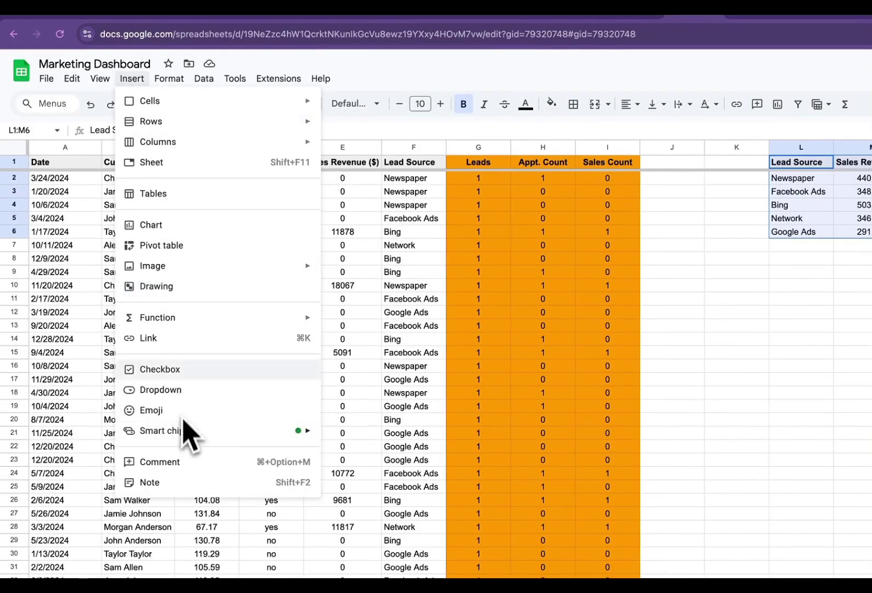
pyautogui.click(160, 225)
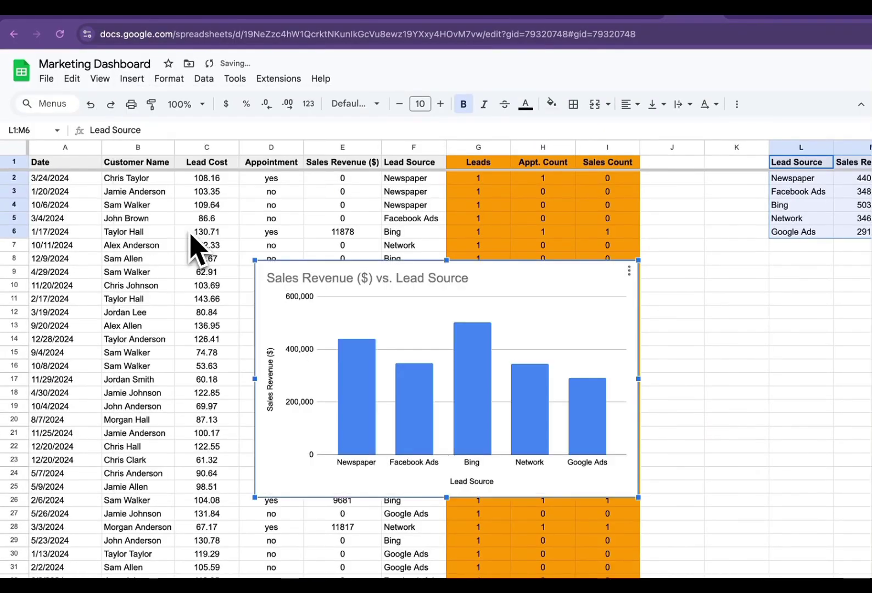
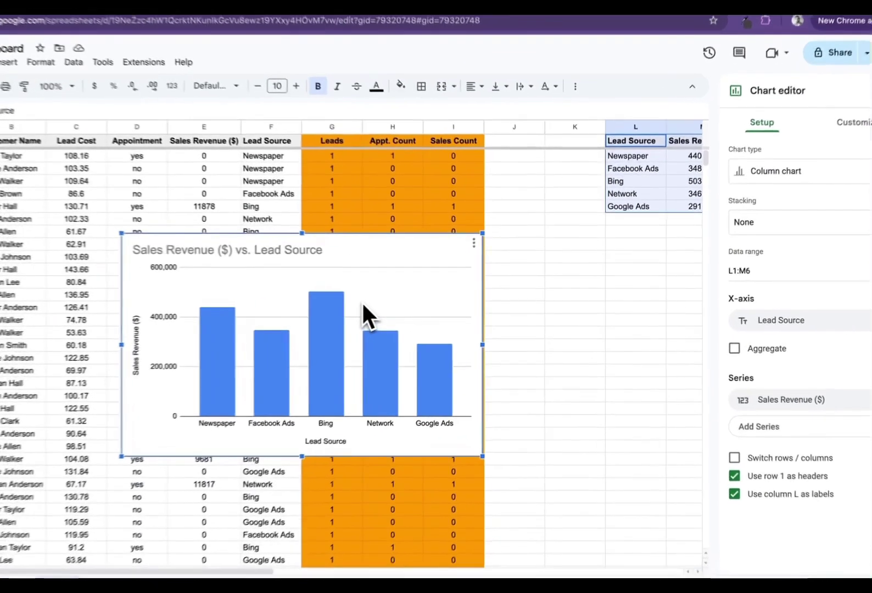
# Move the chart directly below the lead source table in column L and close the chart editor
pyautogui.doubleClick(360, 305)
pyautogui.moveTo(299, 318); pyautogui.dragTo(813, 314)
pyautogui.click(852, 127)
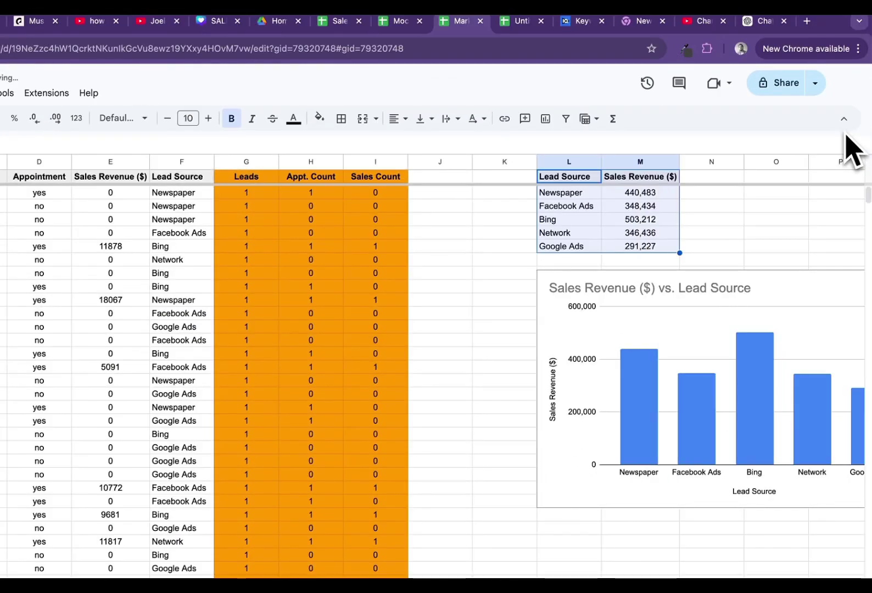
pyautogui.hscroll(3, 780, 301)
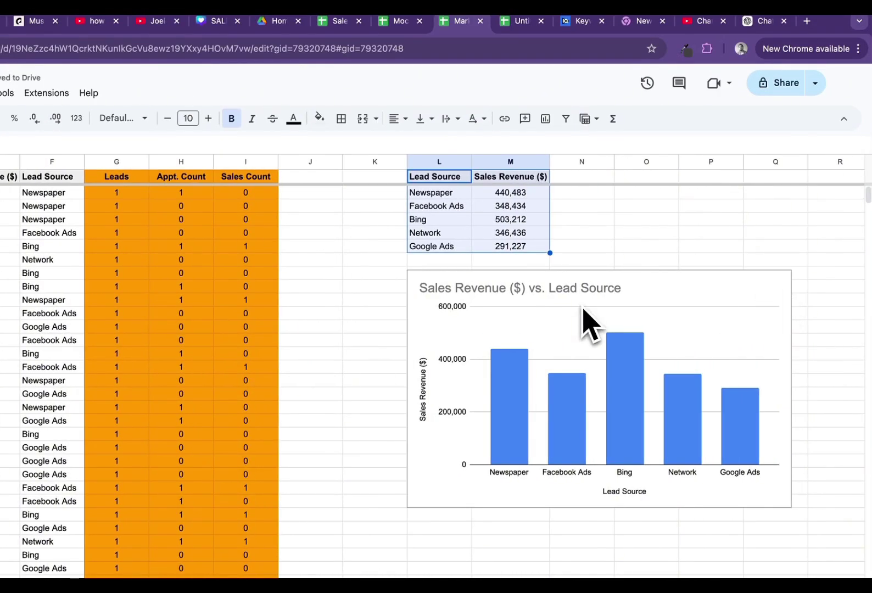
# Copy the revenue chart to the Dashboard sheet and place it in the empty panel below the Marketing Cost cards
pyautogui.click(559, 413)
pyautogui.press('super+c')
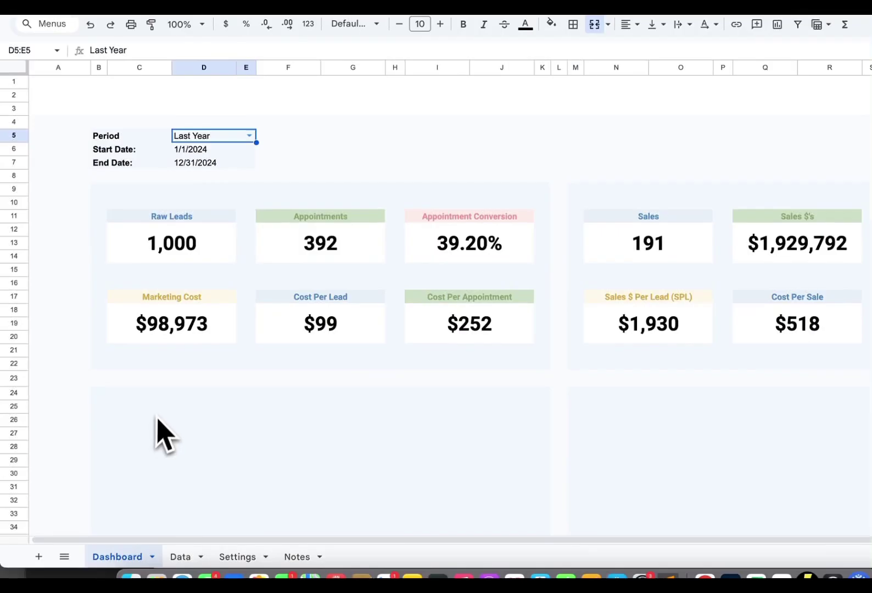
pyautogui.scroll(-3, 164, 432)
pyautogui.scroll(-1, 164, 432)
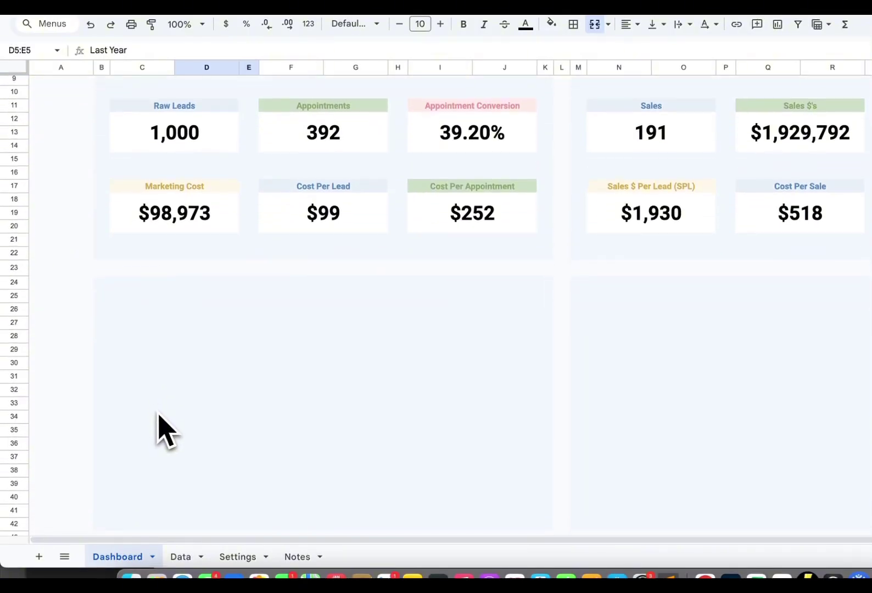
pyautogui.press('super+v')
pyautogui.moveTo(481, 136); pyautogui.dragTo(352, 393)
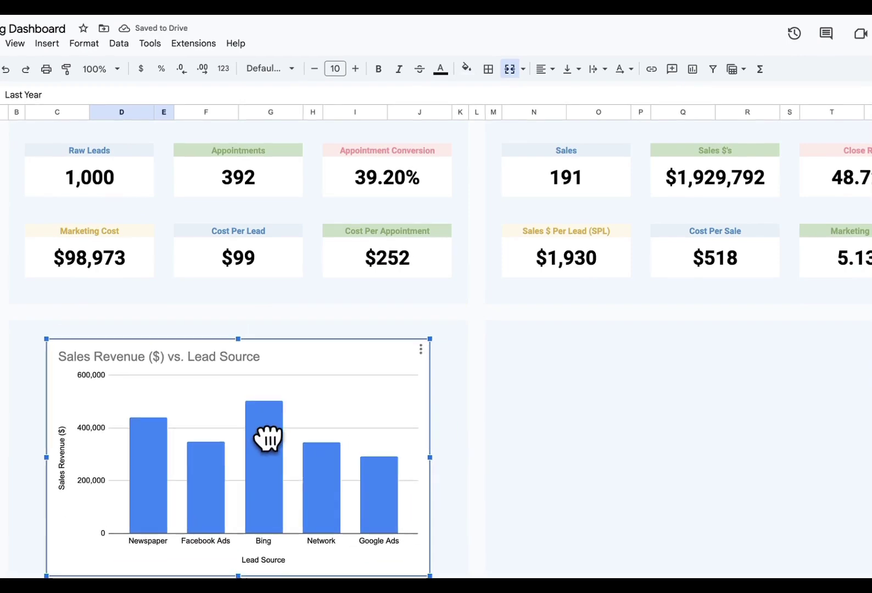
pyautogui.moveTo(268, 438); pyautogui.dragTo(267, 441)
# Extend both lower dashboard panels by filling B43:K44 and M43:V44 with the panels' light blue
pyautogui.moveTo(102, 431); pyautogui.dragTo(554, 455)
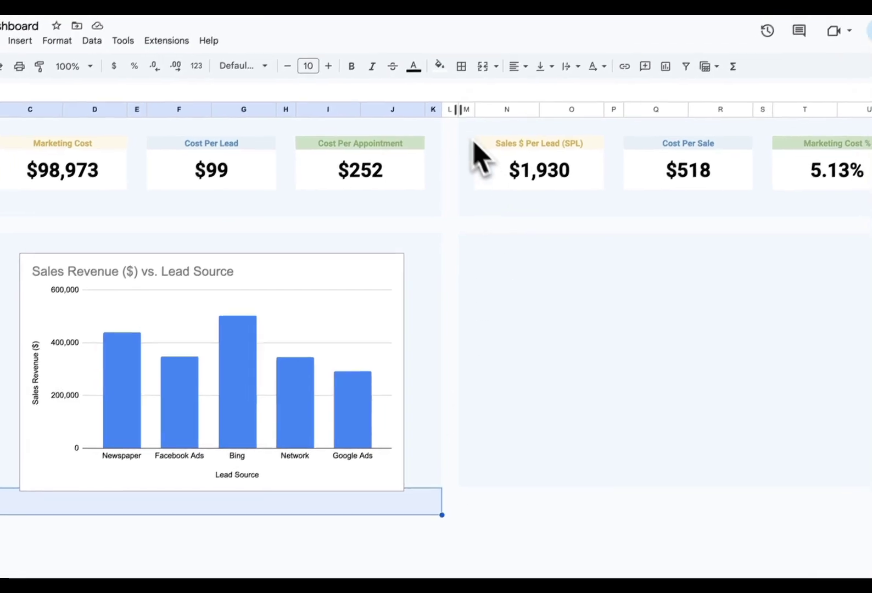
pyautogui.click(439, 65)
pyautogui.moveTo(365, 429); pyautogui.dragTo(808, 469)
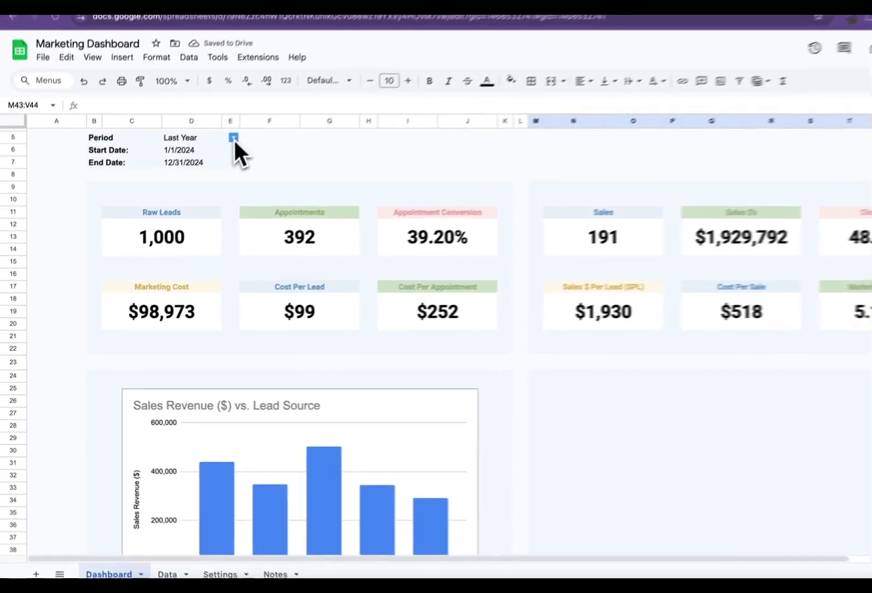
# Test the dashboard chart with the Period set to Last Month and finally Last Quarter
pyautogui.click(199, 188)
pyautogui.click(220, 244)
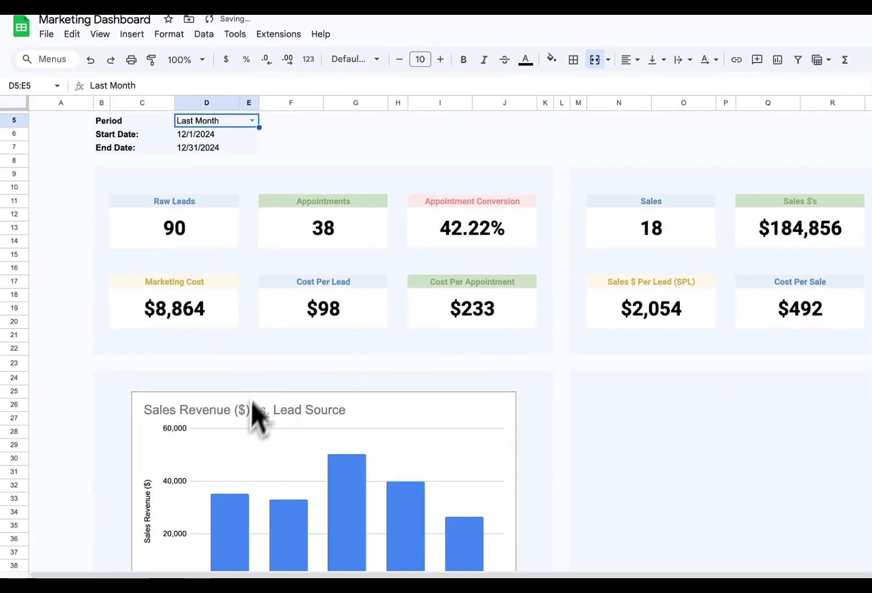
pyautogui.click(252, 122)
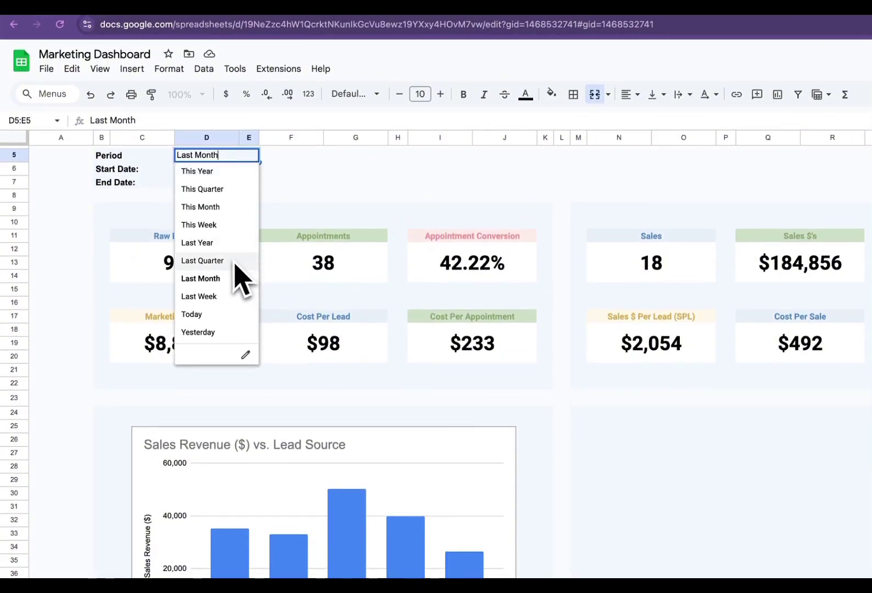
pyautogui.click(233, 261)
pyautogui.scroll(-1, 293, 401)
pyautogui.scroll(-1, 291, 401)
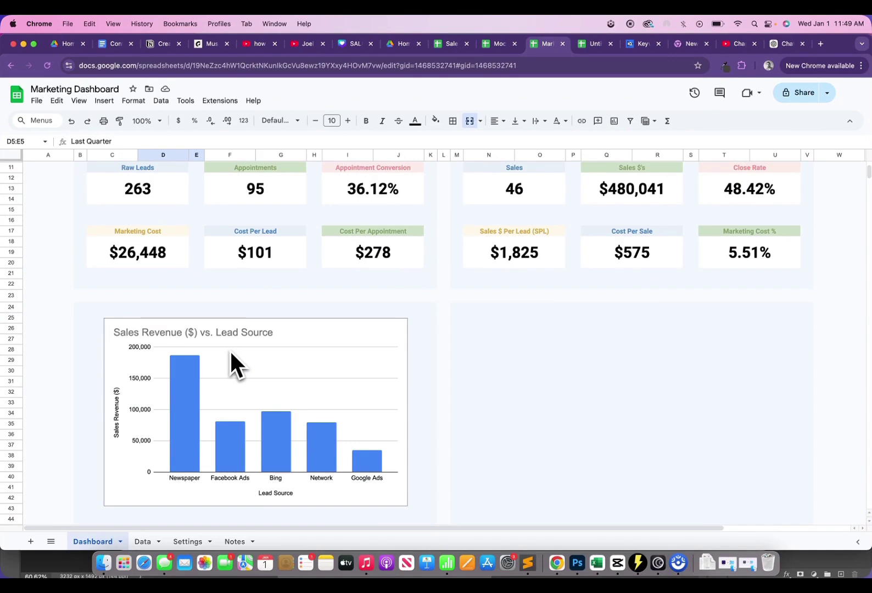
# Set the dashboard revenue chart's font to Roboto and its border to the custom light grey
pyautogui.doubleClick(231, 349)
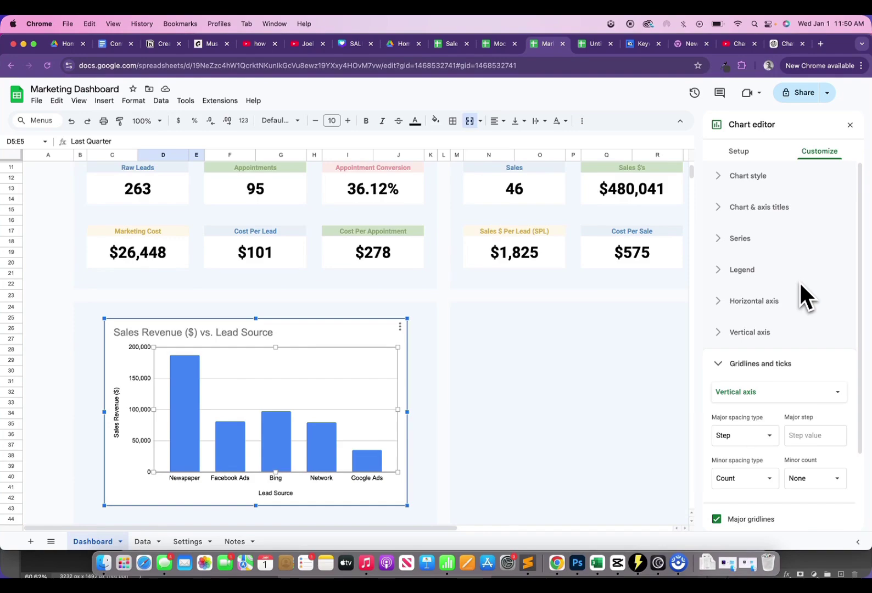
pyautogui.scroll(-1, 800, 282)
pyautogui.scroll(1, 800, 283)
pyautogui.click(747, 177)
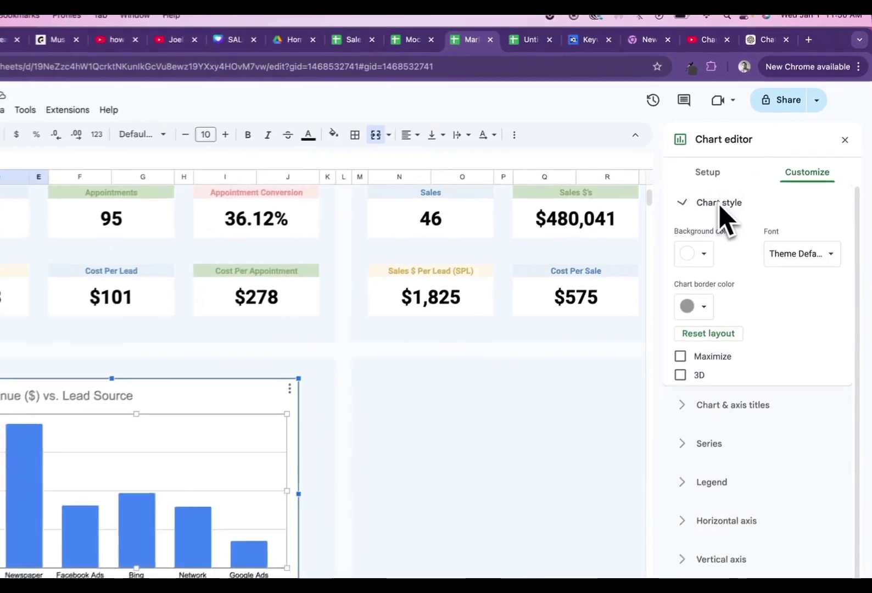
pyautogui.click(818, 220)
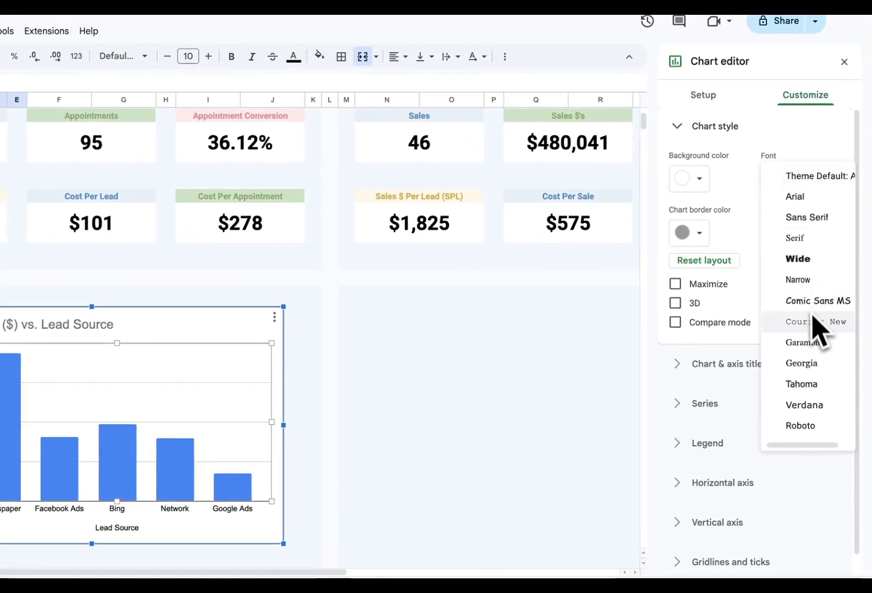
pyautogui.click(817, 429)
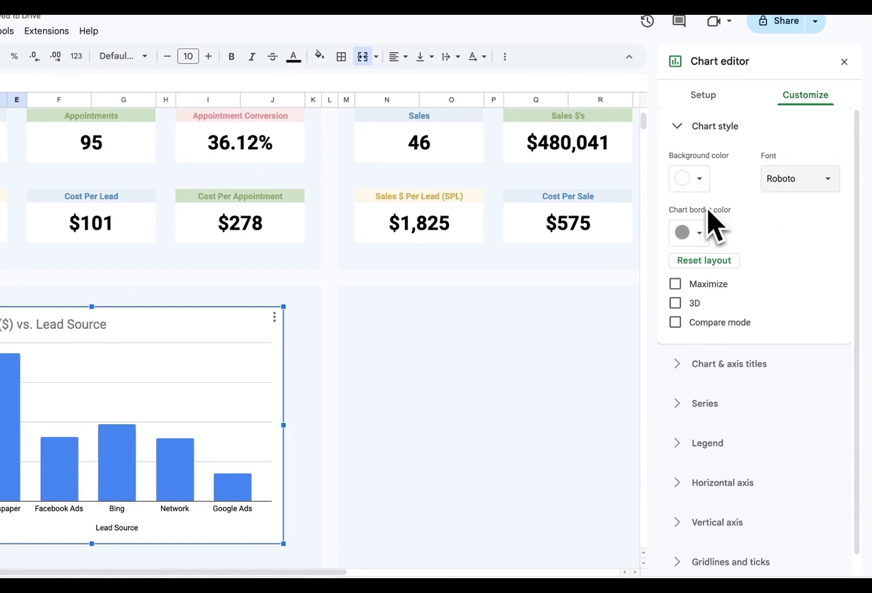
pyautogui.click(698, 233)
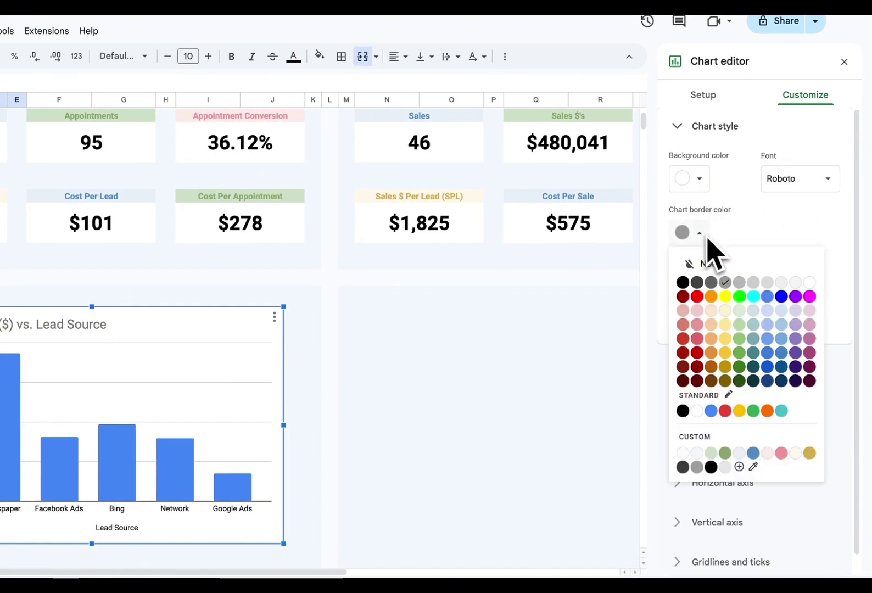
pyautogui.click(726, 468)
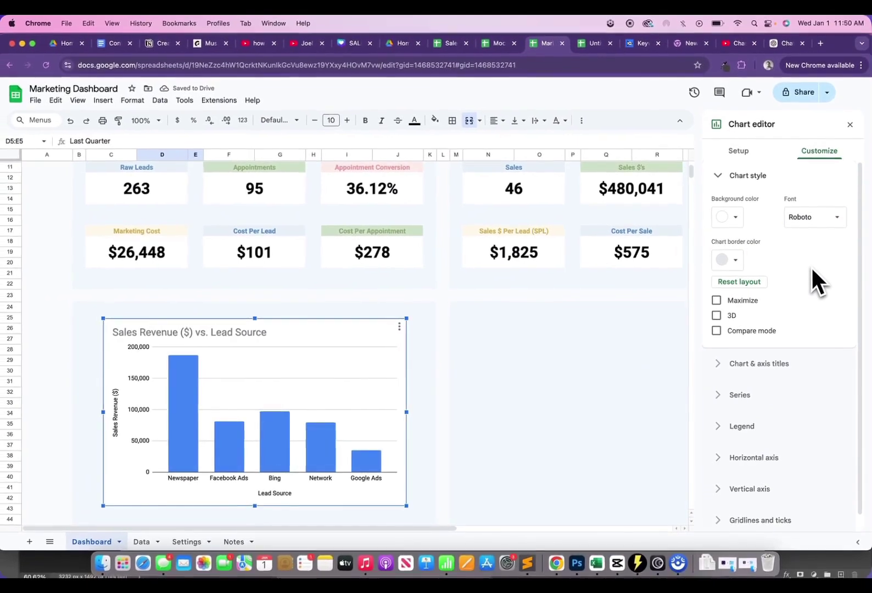
# Make the chart title bold, centred and dark grey
pyautogui.click(776, 363)
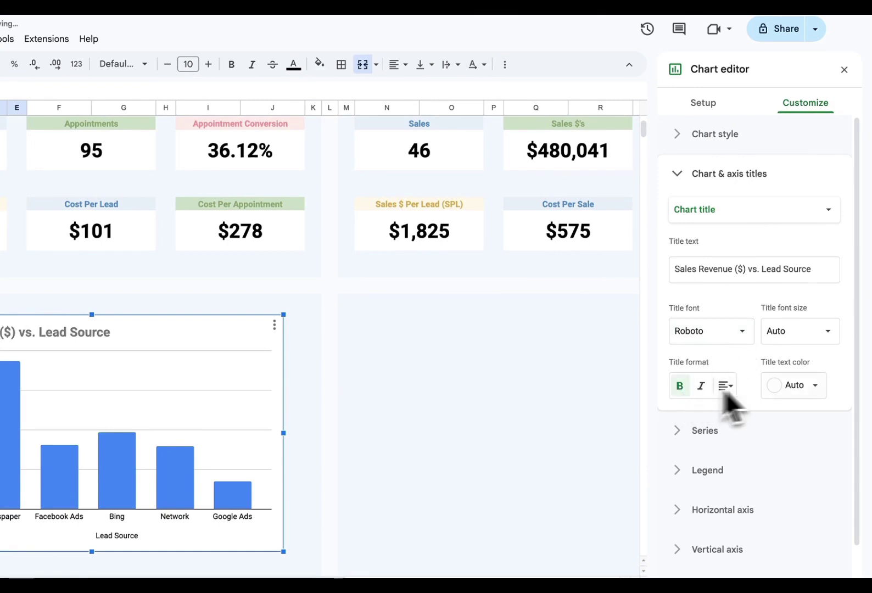
pyautogui.click(814, 386)
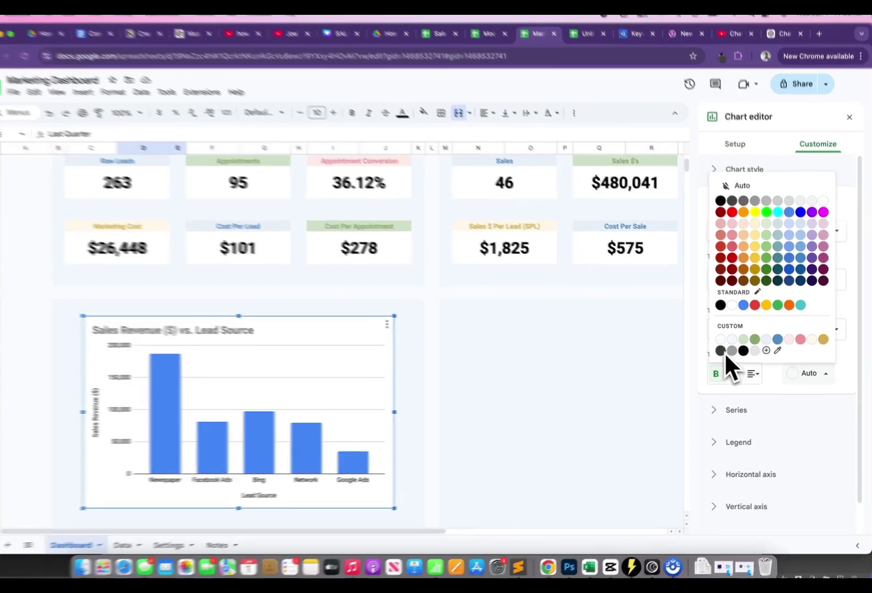
pyautogui.click(685, 358)
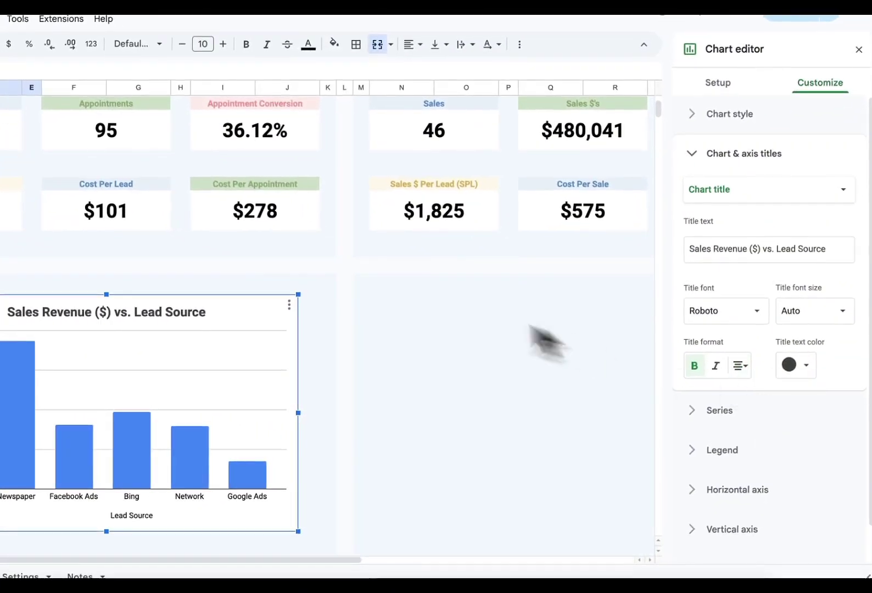
pyautogui.click(403, 266)
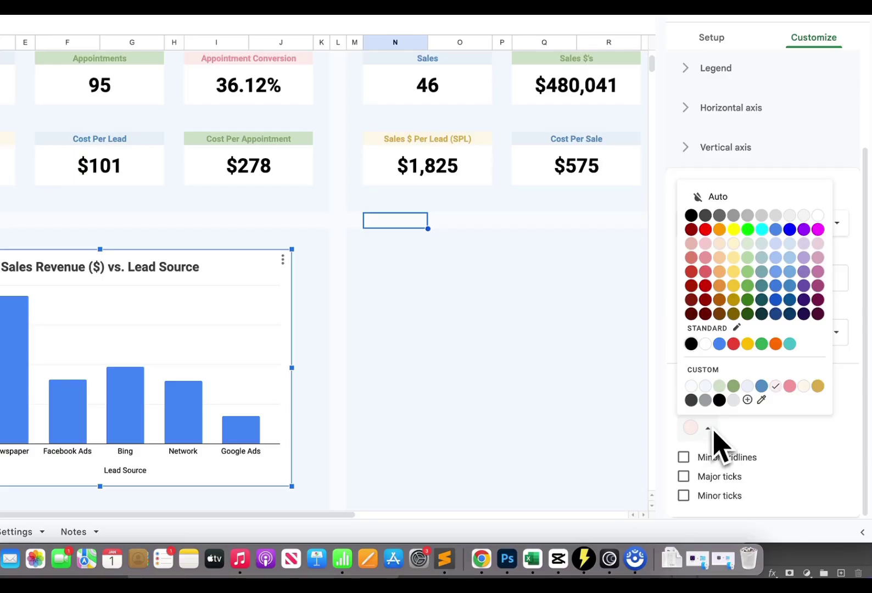
# Recolour the chart's major vertical-axis gridlines with the custom pale blue-grey
pyautogui.click(709, 393)
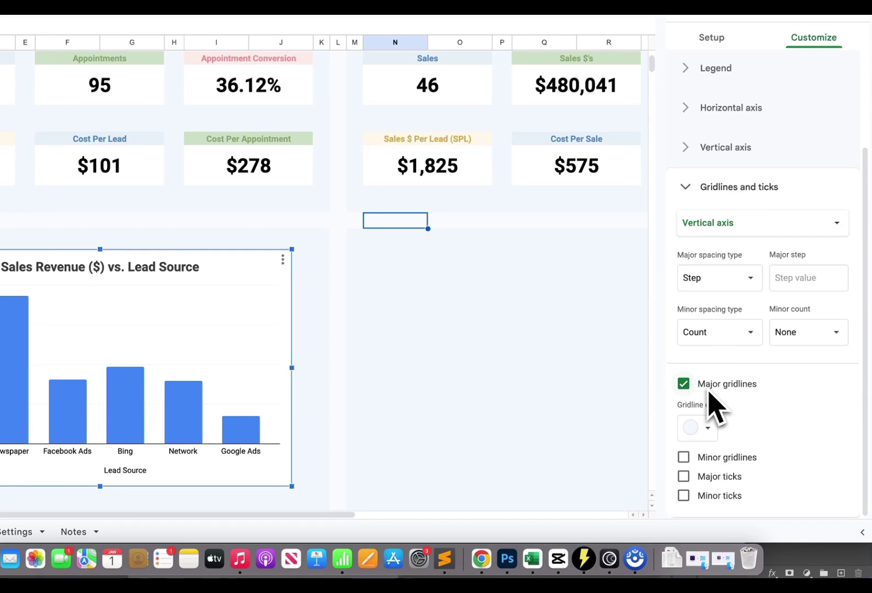
pyautogui.click(486, 320)
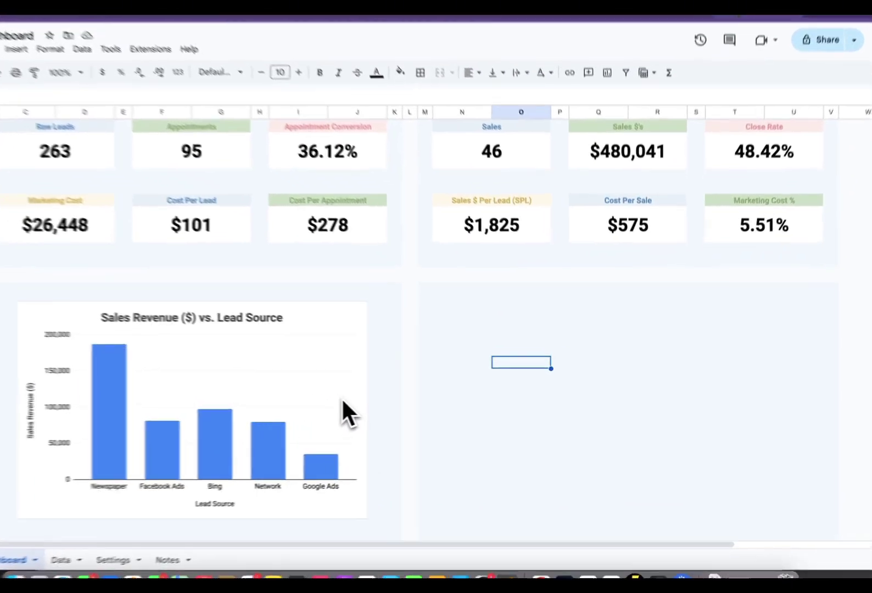
pyautogui.doubleClick(384, 406)
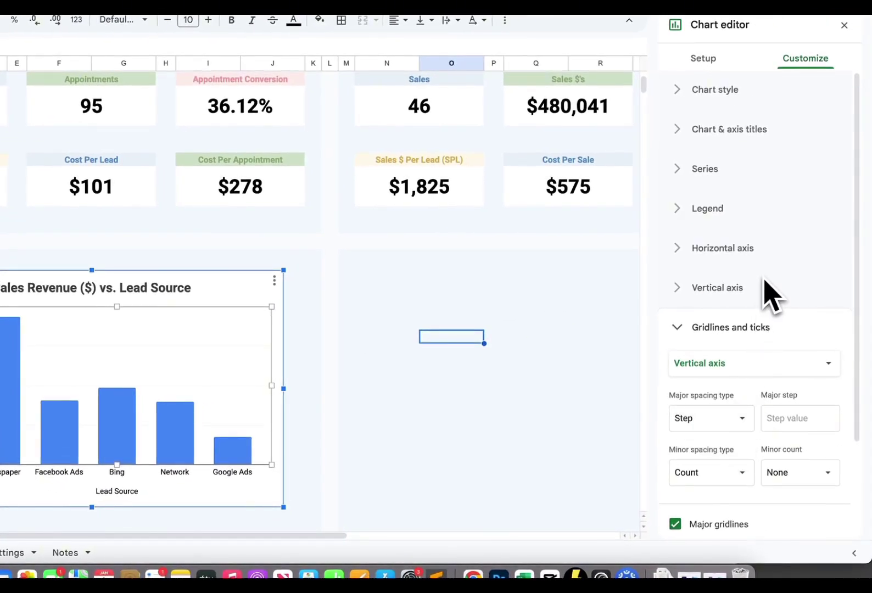
pyautogui.scroll(-3, 763, 387)
pyautogui.click(697, 449)
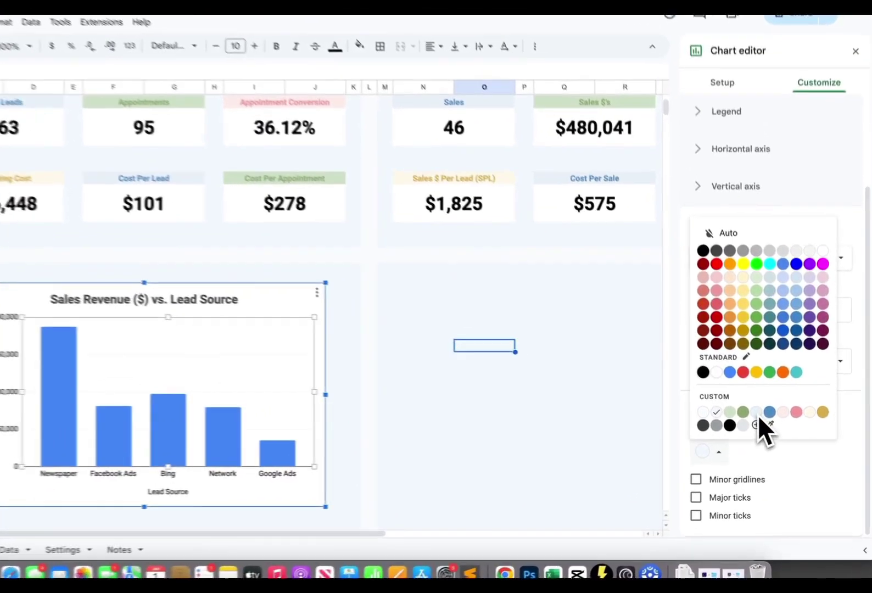
pyautogui.click(767, 426)
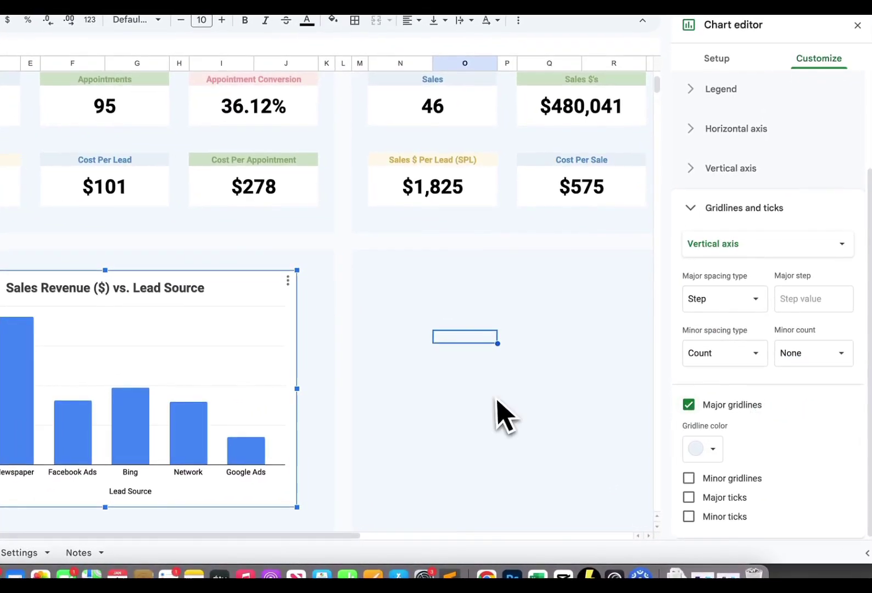
pyautogui.click(428, 339)
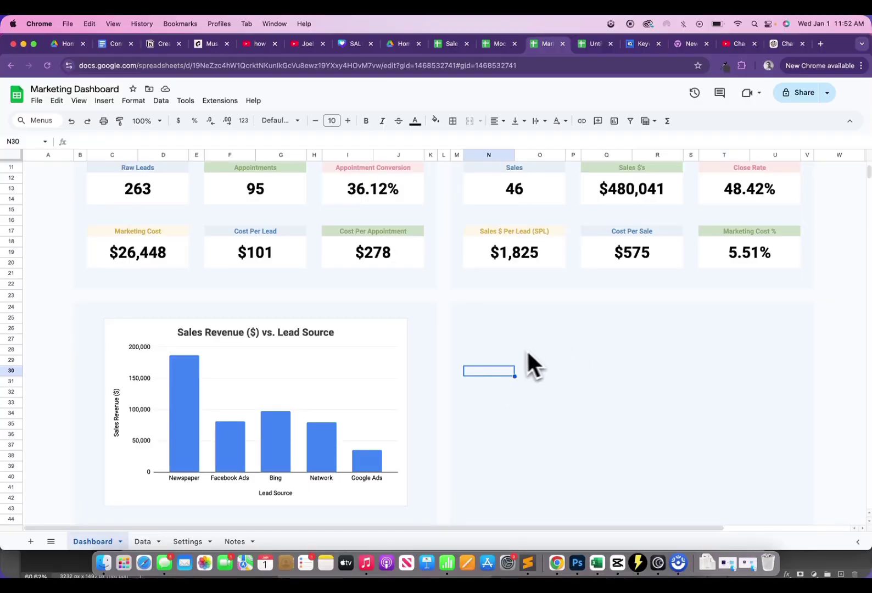
# Shrink the source revenue chart below the lead source table on the Data sheet
pyautogui.click(142, 541)
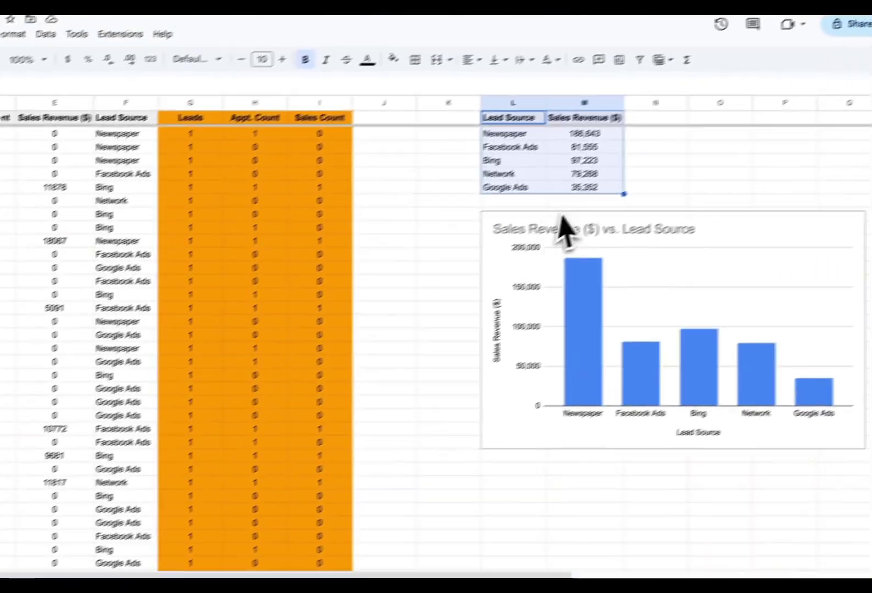
pyautogui.hscroll(3, 561, 214)
pyautogui.click(548, 270)
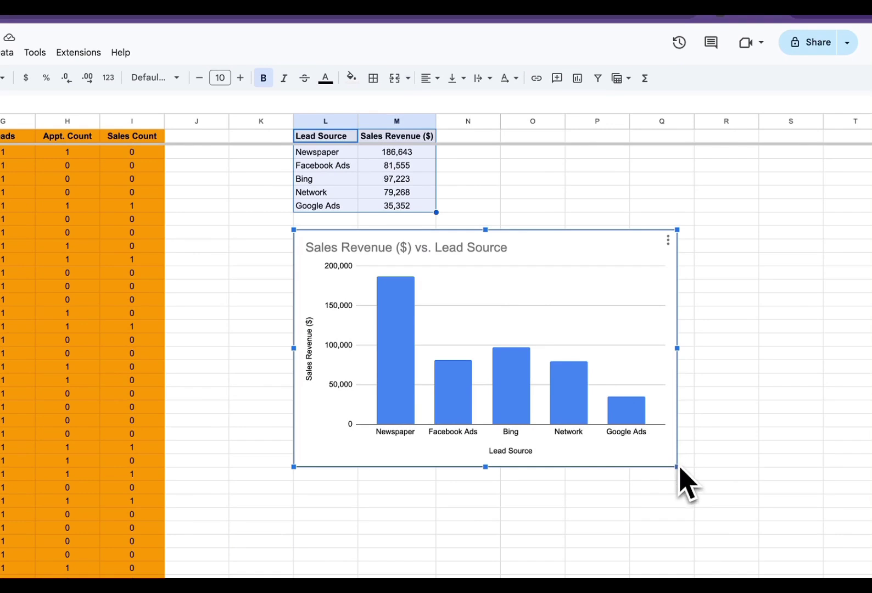
pyautogui.moveTo(678, 467); pyautogui.dragTo(534, 378)
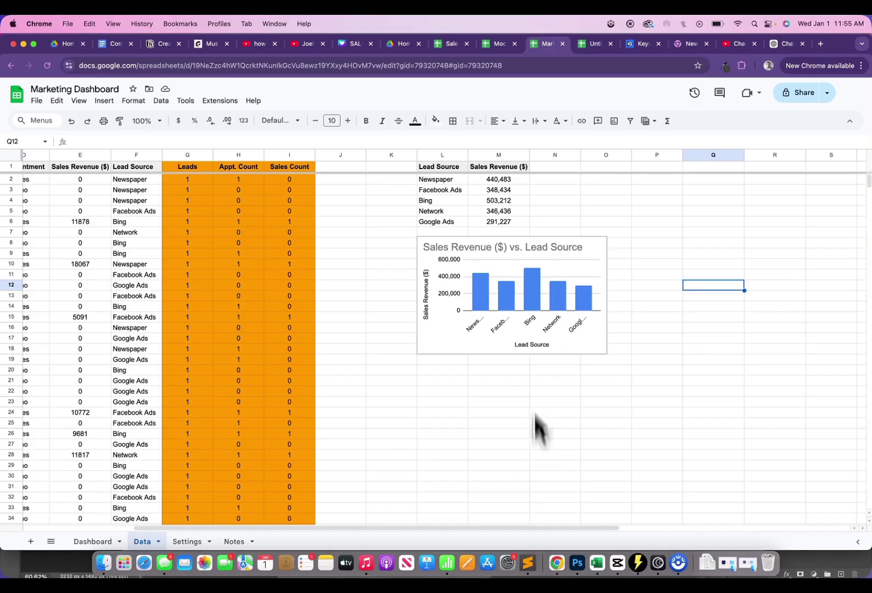
# Copy the lead source revenue table L1:M6 to P1:Q6
pyautogui.moveTo(456, 165)
pyautogui.mouseDown()
pyautogui.moveTo(440, 167)
pyautogui.moveTo(467, 221)
pyautogui.moveTo(490, 228)
pyautogui.mouseUp()
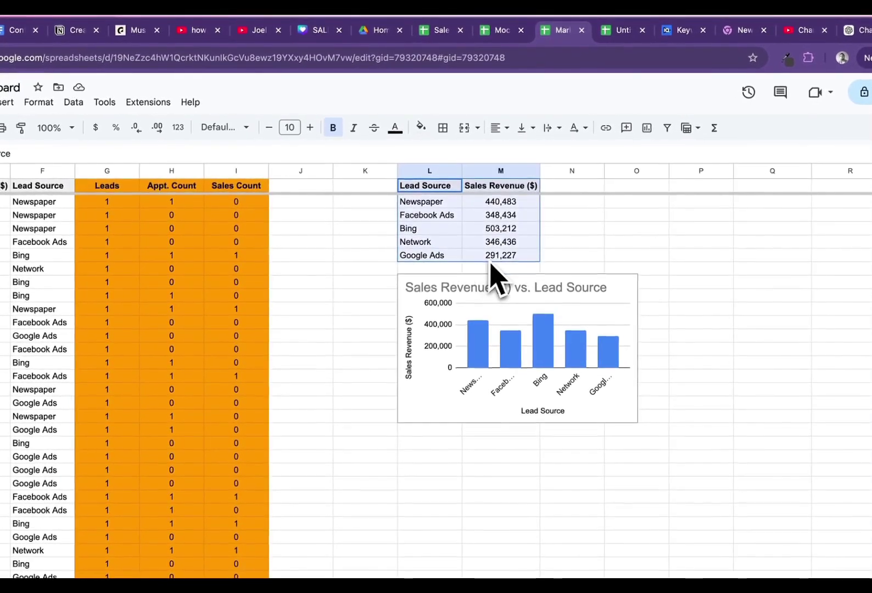
pyautogui.press('super+c')
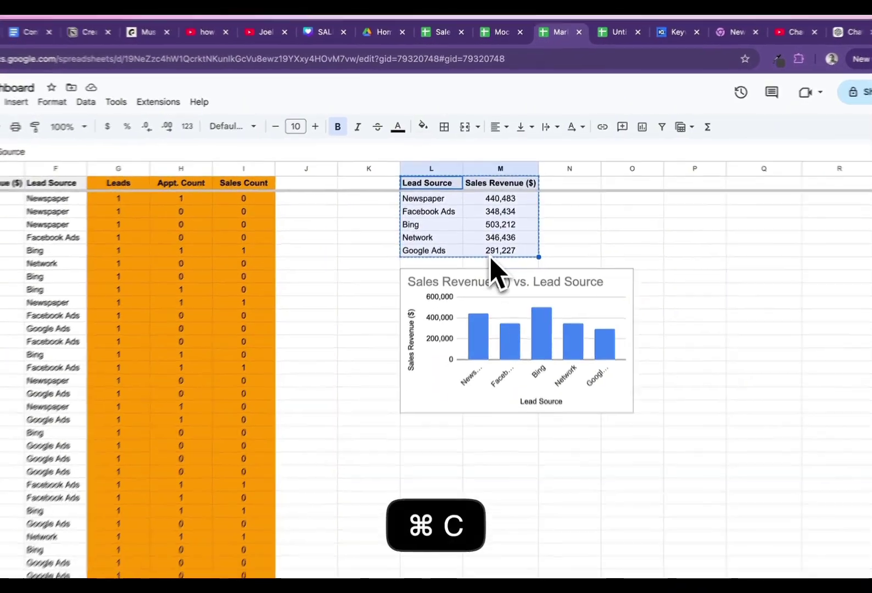
pyautogui.press('Right')
pyautogui.press('Right')
pyautogui.press('Right')
pyautogui.press('Right')
pyautogui.press('super+v')
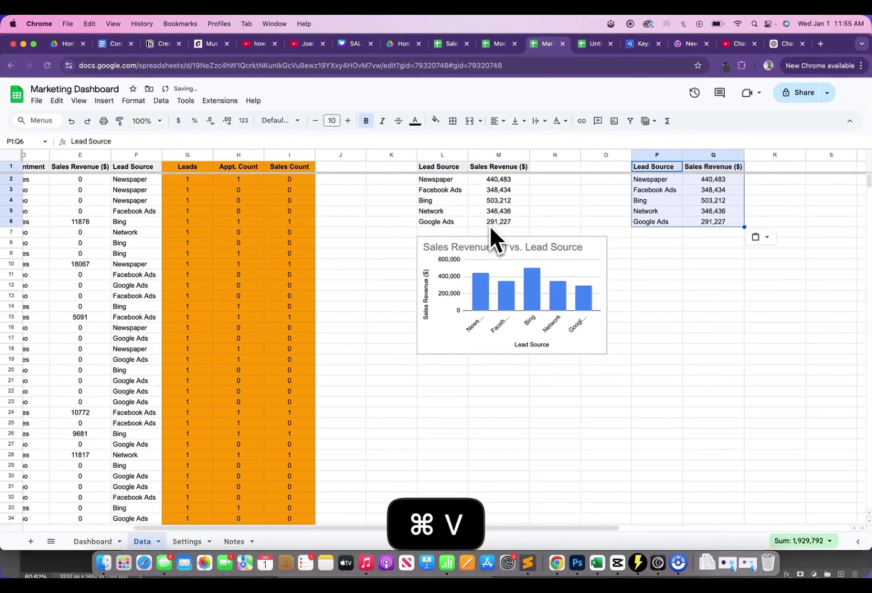
# Change the SUMIFS sum range in Q2 to the Lead Cost column, $C:$C
pyautogui.press('Right')
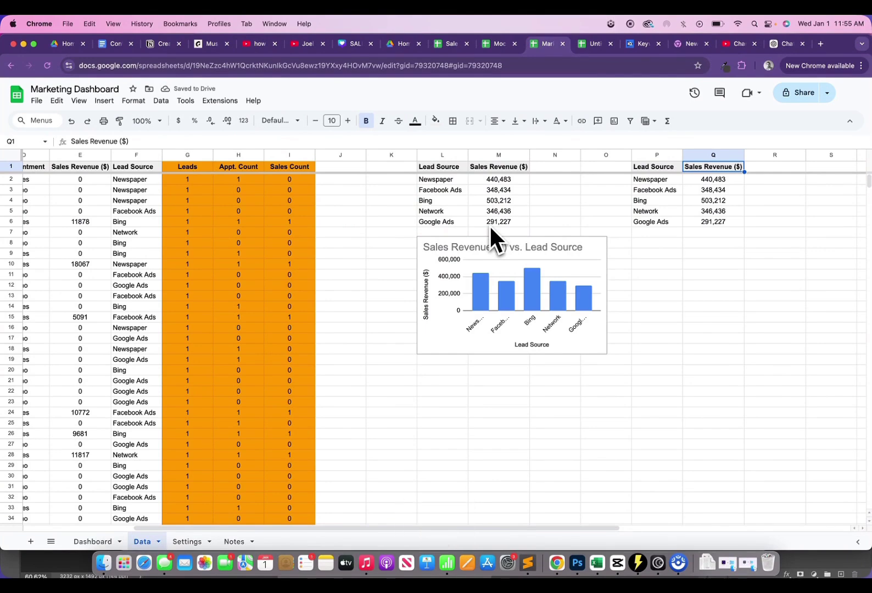
pyautogui.press('Down')
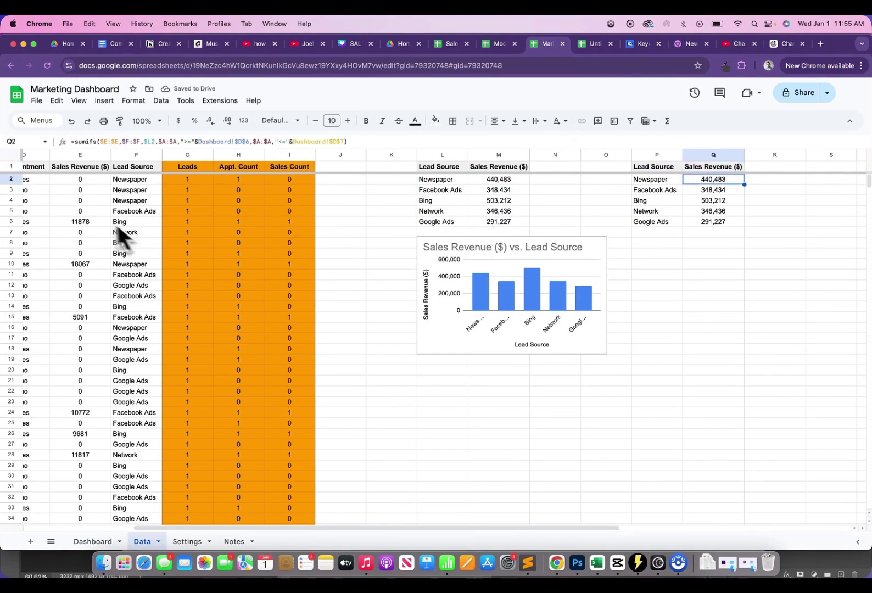
pyautogui.hscroll(-5, 90, 212)
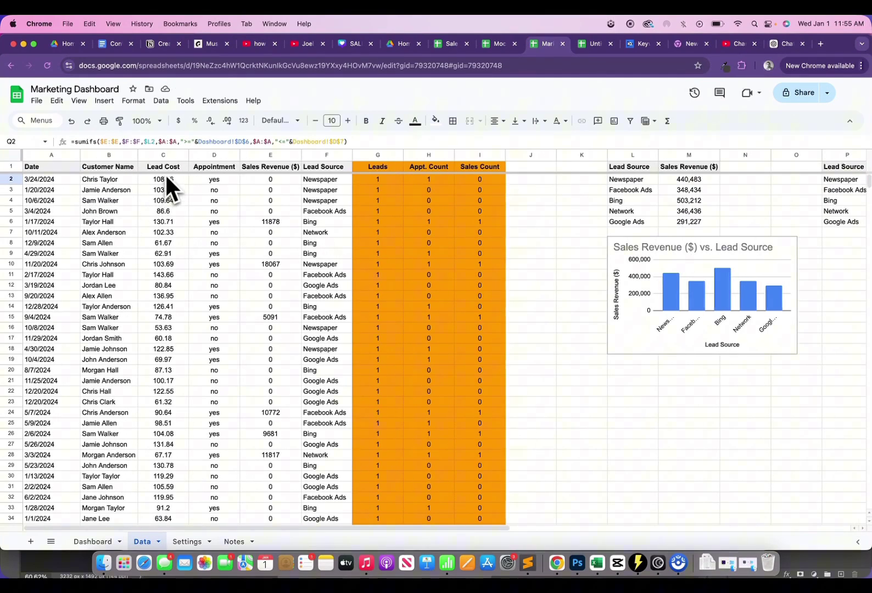
pyautogui.hscroll(5, 823, 211)
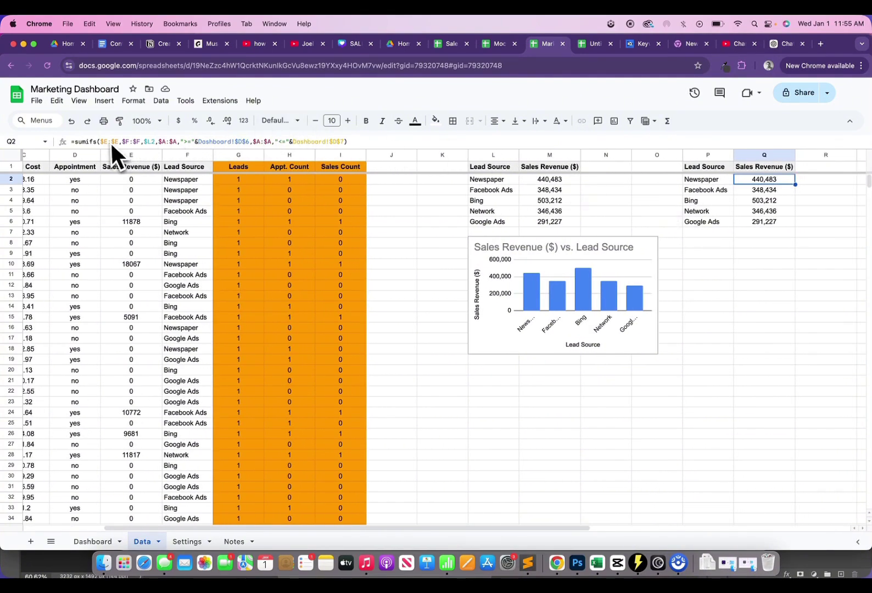
pyautogui.click(108, 144)
pyautogui.press('BackSpace')
pyautogui.write('C')
pyautogui.press('Right')
pyautogui.press('Right')
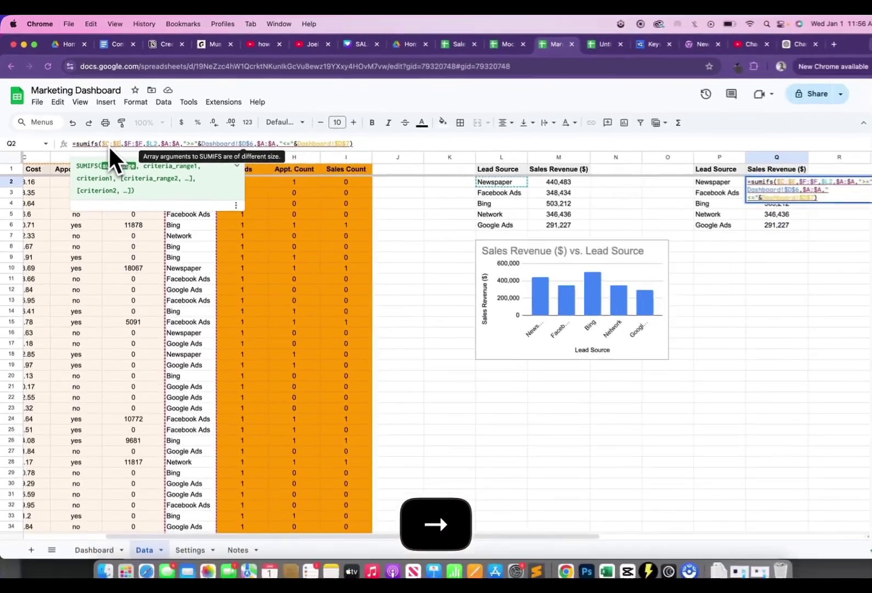
pyautogui.press('BackSpace')
pyautogui.write('C')
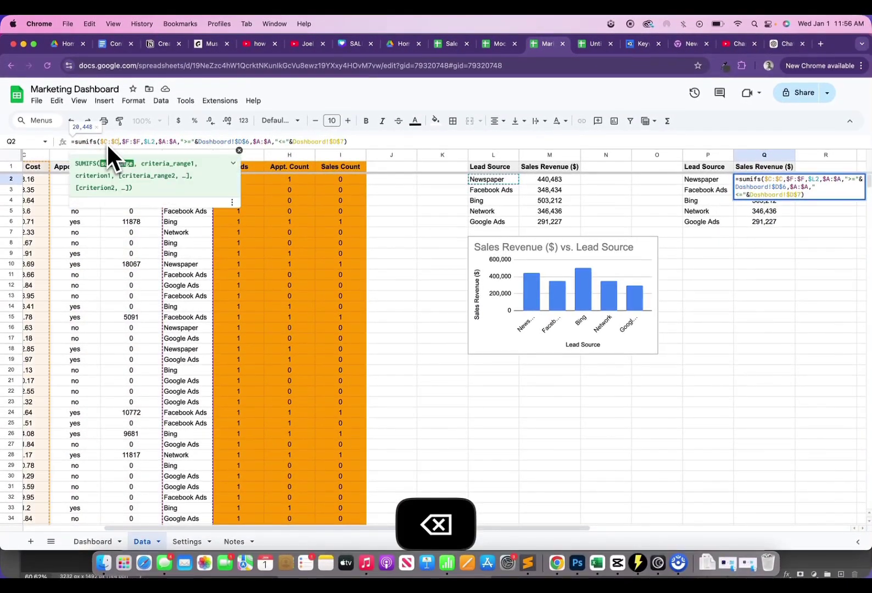
# Copy the lead cost formula from Q2 down to Q3:Q6
pyautogui.press('Down')
pyautogui.hotkey('shift', 'Down')
pyautogui.hotkey('shift', 'Down')
pyautogui.hotkey('shift', 'Down')
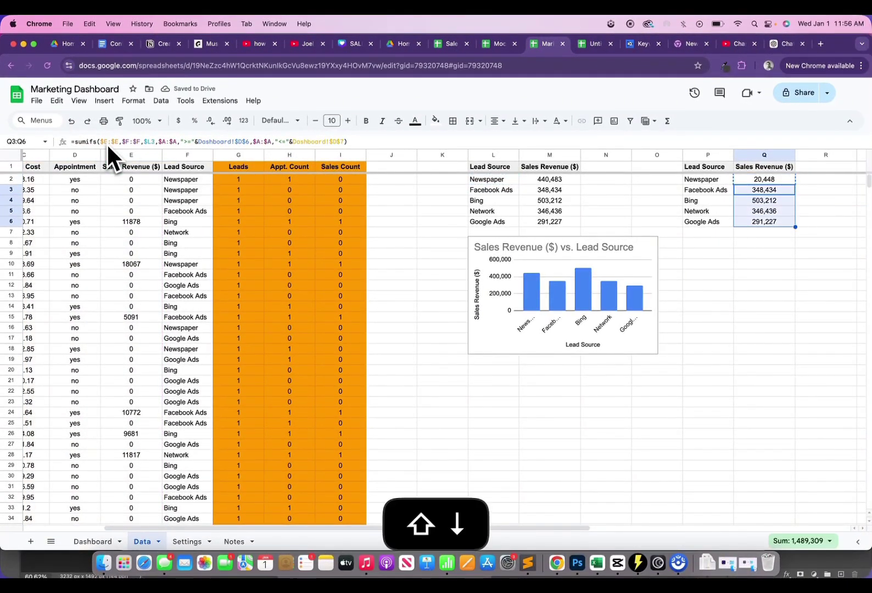
pyautogui.press('super+v')
# Insert a column chart from P1:Q6 and place it below the small revenue chart
pyautogui.press('Up')
pyautogui.press('Up')
pyautogui.press('Left')
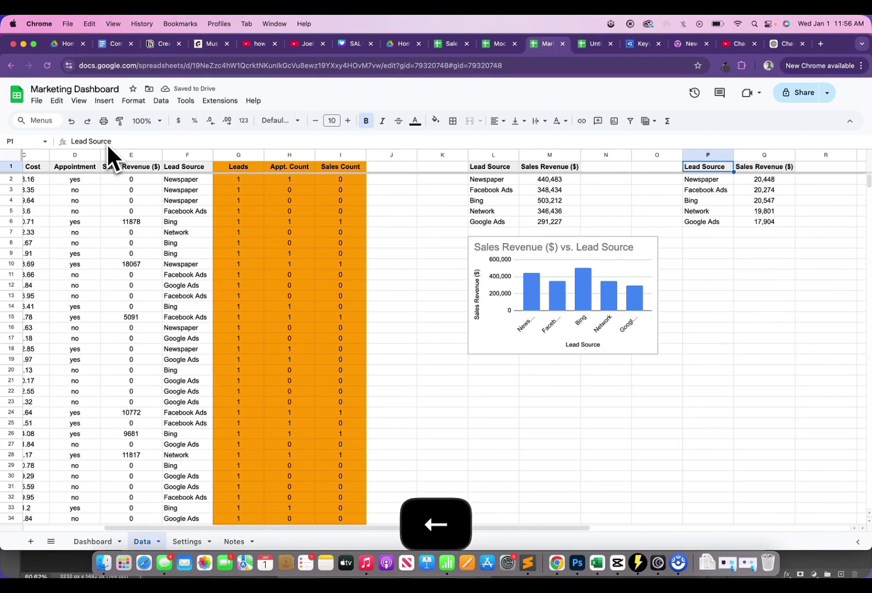
pyautogui.hotkey('shift', 'Right')
pyautogui.hotkey('shift', 'Right')
pyautogui.hotkey('shift', 'Left')
pyautogui.hotkey('shift', 'Down')
pyautogui.hotkey('shift', 'Down')
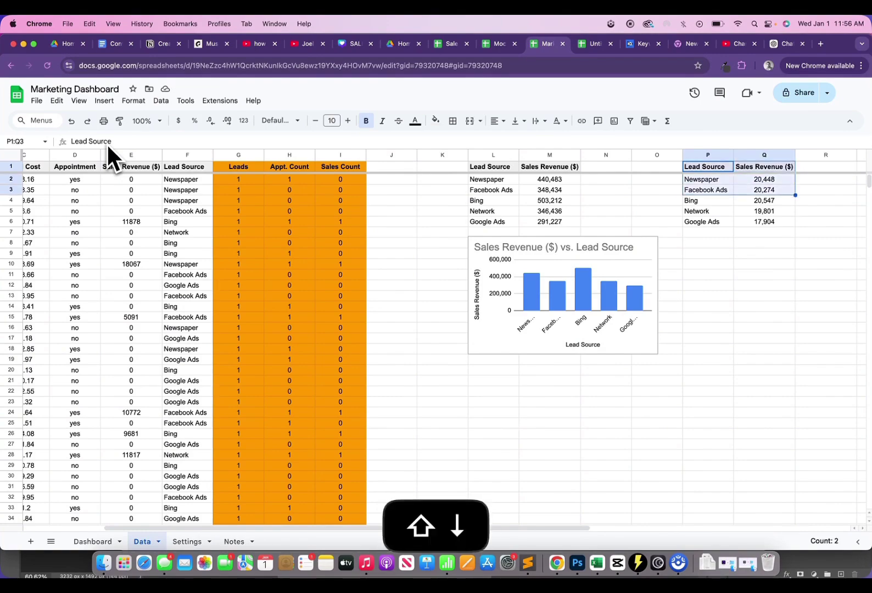
pyautogui.hotkey('shift', 'Down')
pyautogui.hotkey('shift', 'Down')
pyautogui.hotkey('shift', 'Down')
pyautogui.click(104, 101)
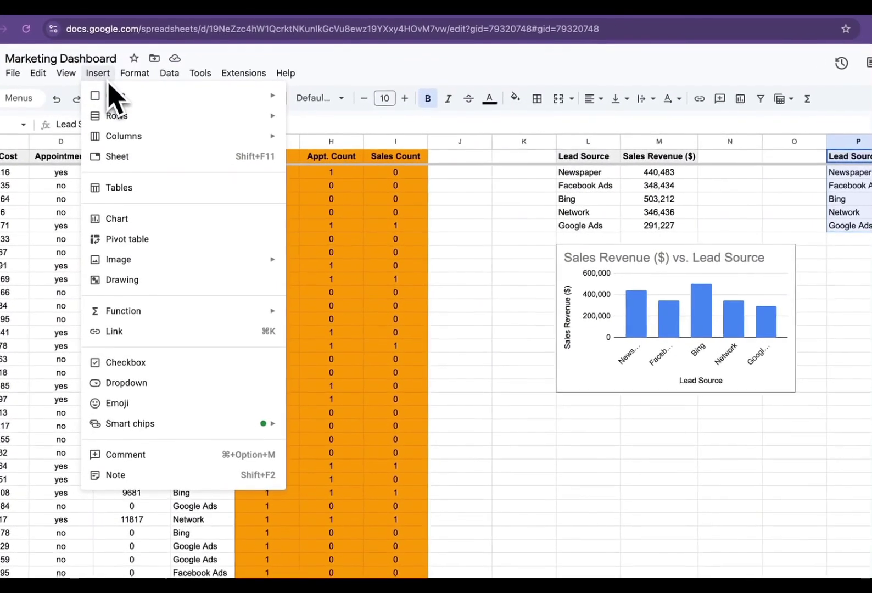
pyautogui.press('Escape')
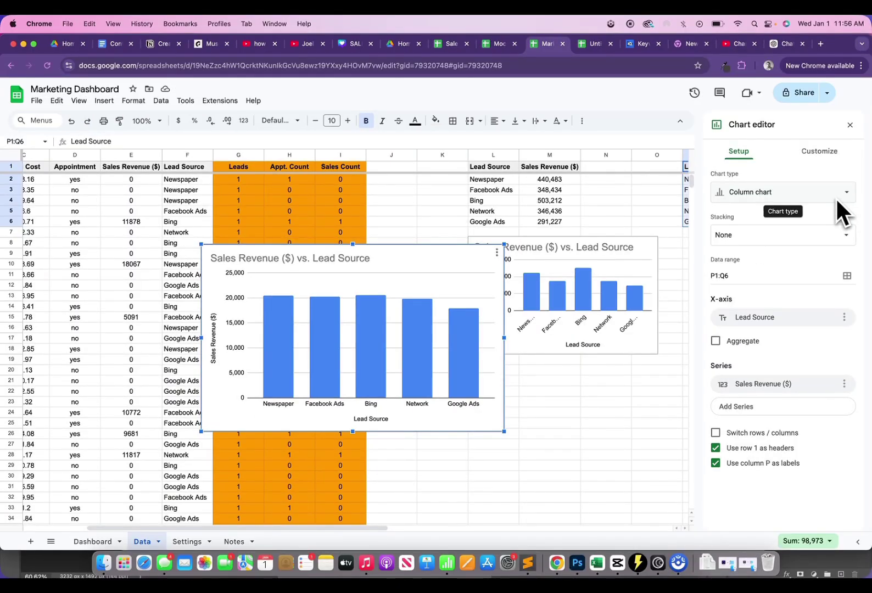
pyautogui.moveTo(417, 334); pyautogui.dragTo(689, 436)
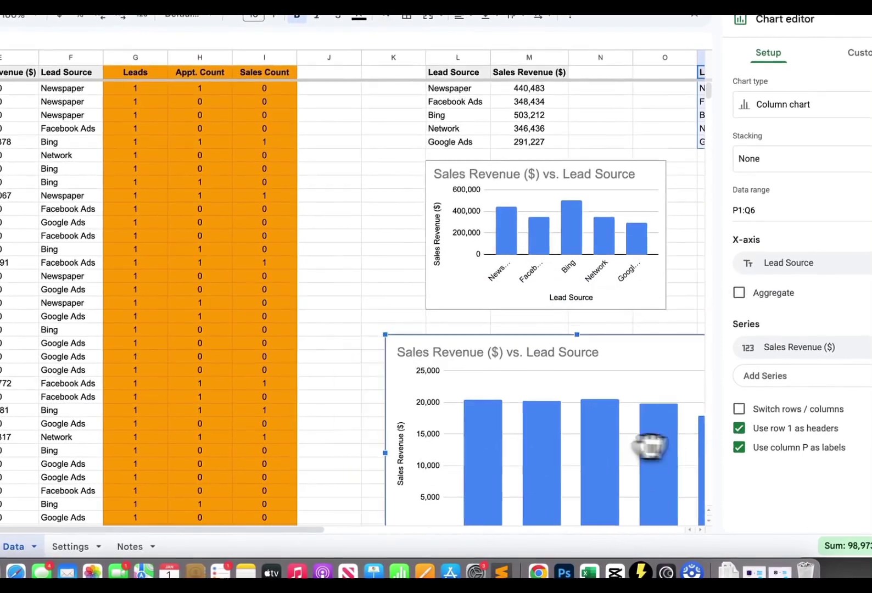
pyautogui.scroll(-2, 724, 451)
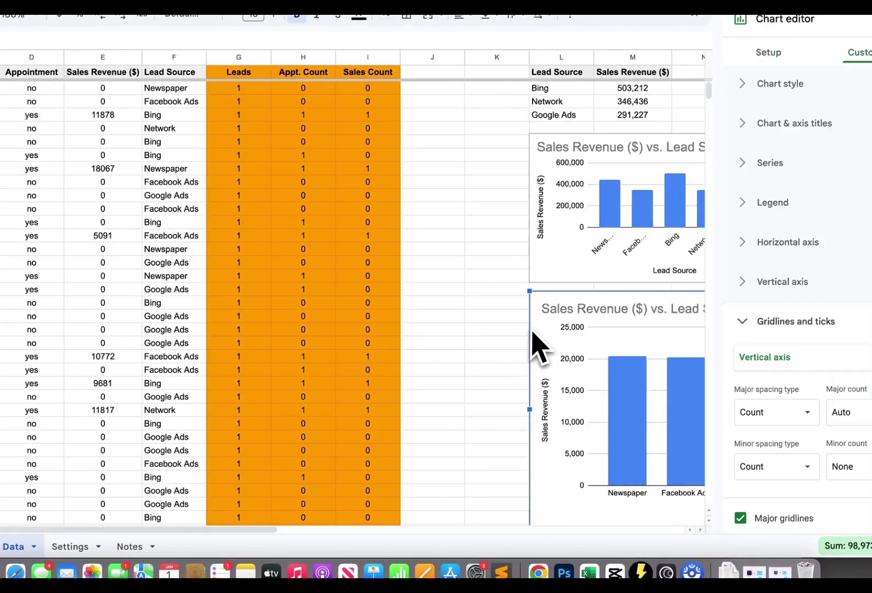
# Copy the lead cost chart from the Data sheet to the Dashboard and place it in the empty card beside the revenue chart
pyautogui.press('super+c')
pyautogui.hscroll(-1, 541, 333)
pyautogui.press('super+c')
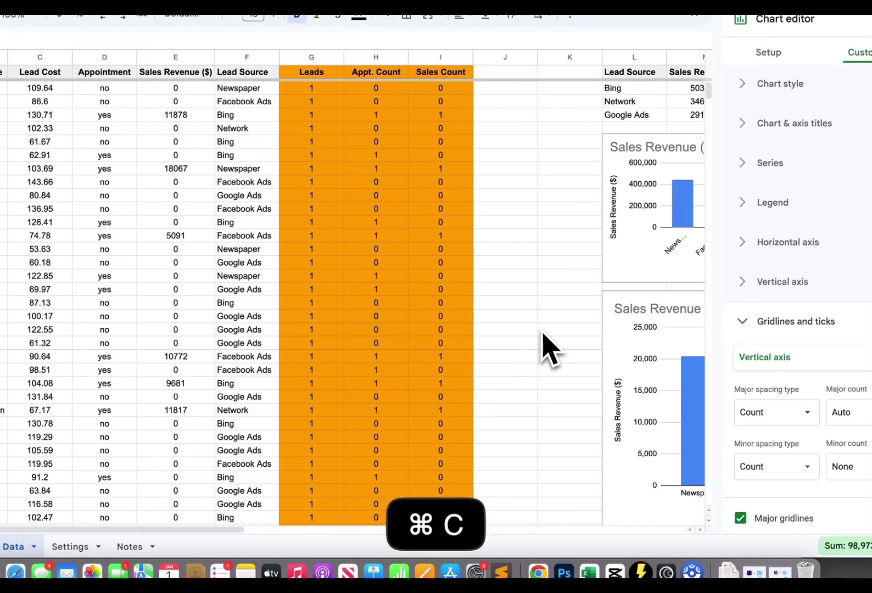
pyautogui.click(94, 535)
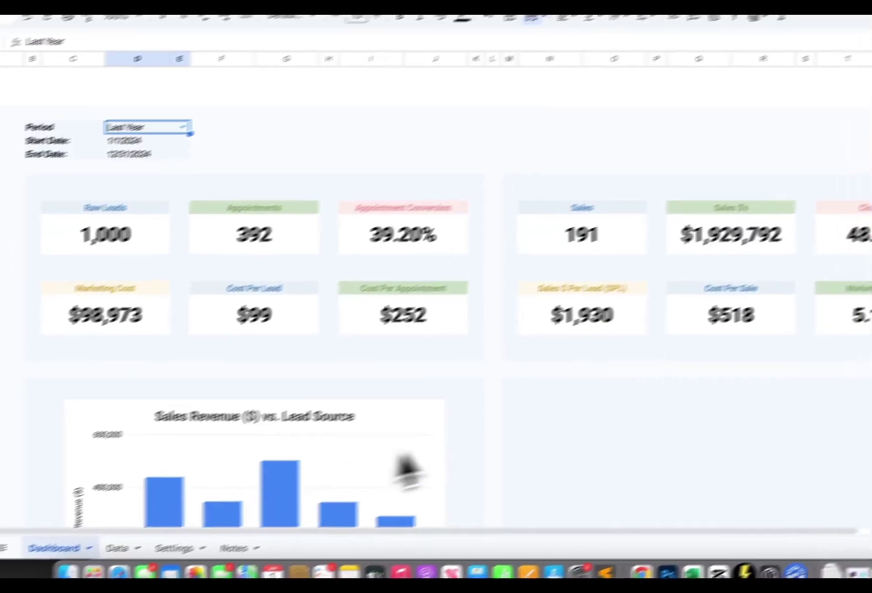
pyautogui.press('super+v')
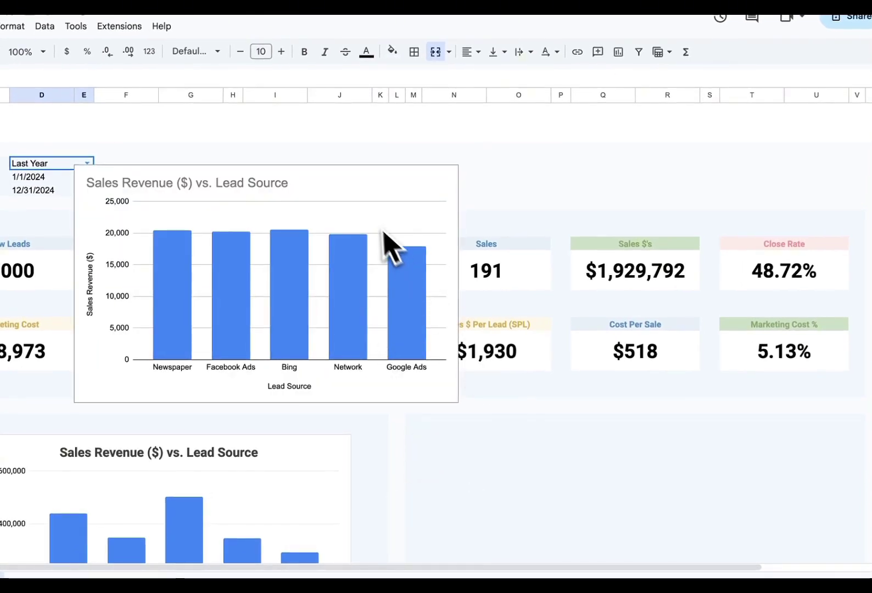
pyautogui.moveTo(331, 210); pyautogui.dragTo(675, 461)
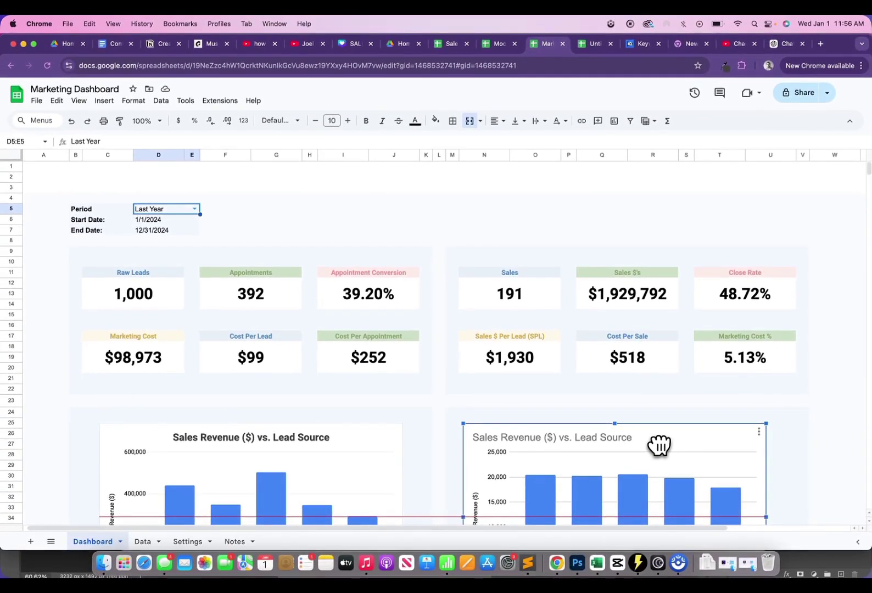
pyautogui.moveTo(659, 445); pyautogui.dragTo(673, 448)
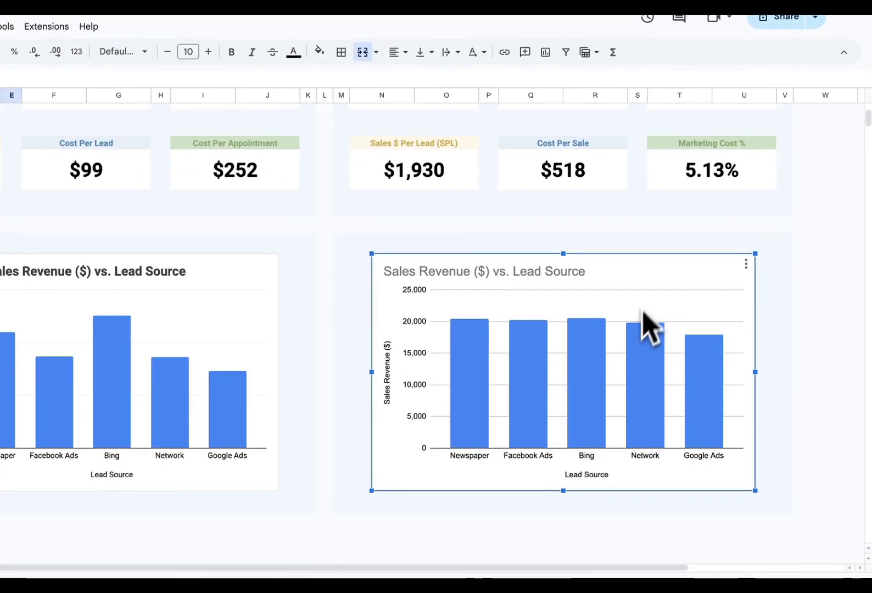
# Format the lead cost chart's title as bold, centered Roboto in the custom dark gray
pyautogui.doubleClick(652, 276)
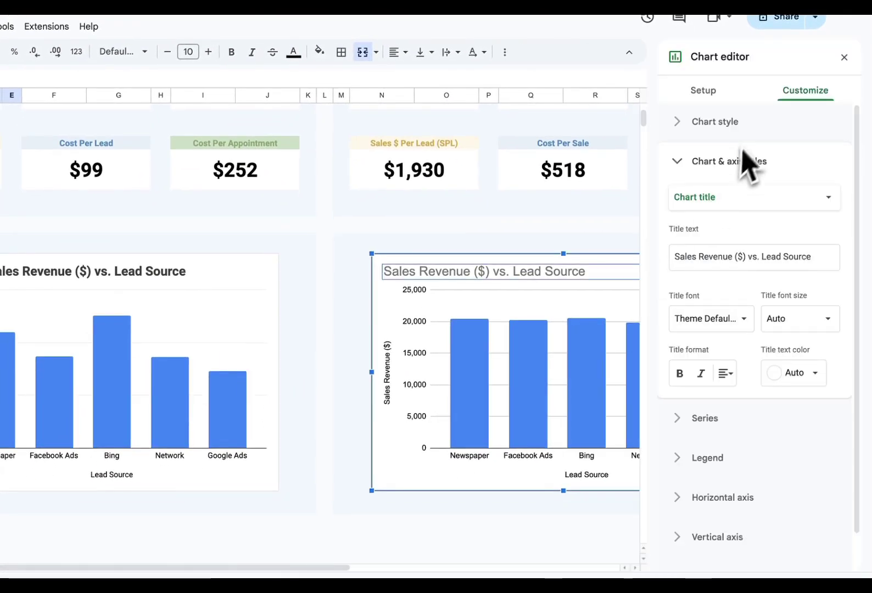
pyautogui.click(743, 322)
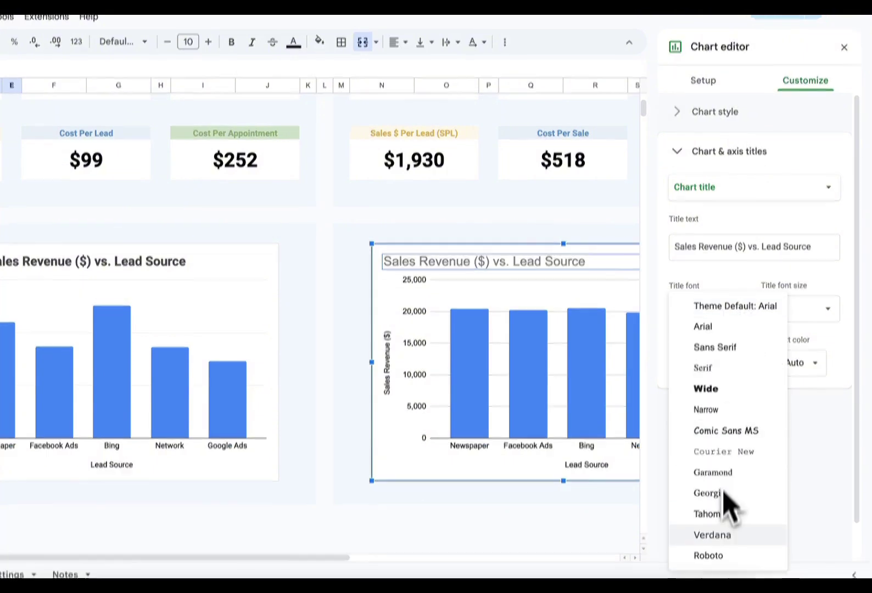
pyautogui.click(708, 565)
pyautogui.click(790, 374)
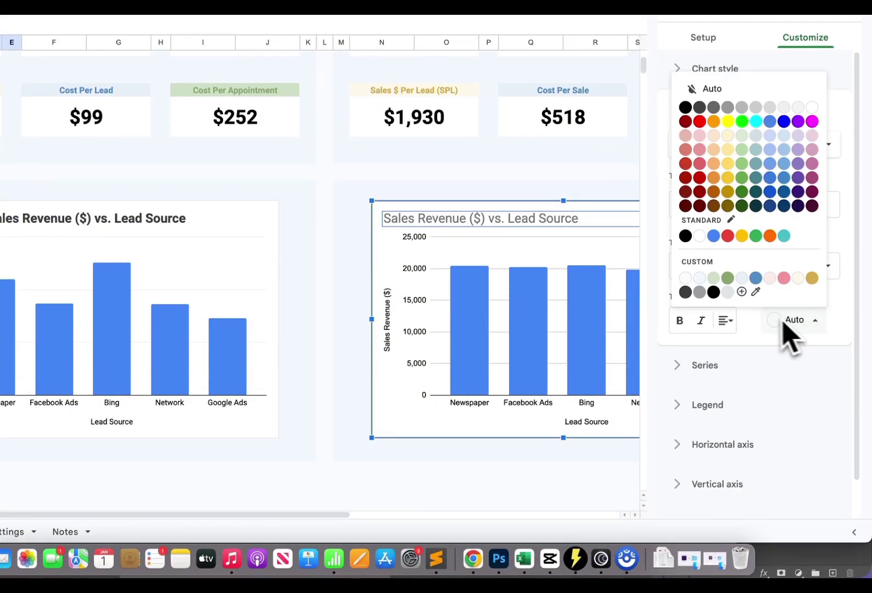
pyautogui.click(686, 293)
pyautogui.click(680, 321)
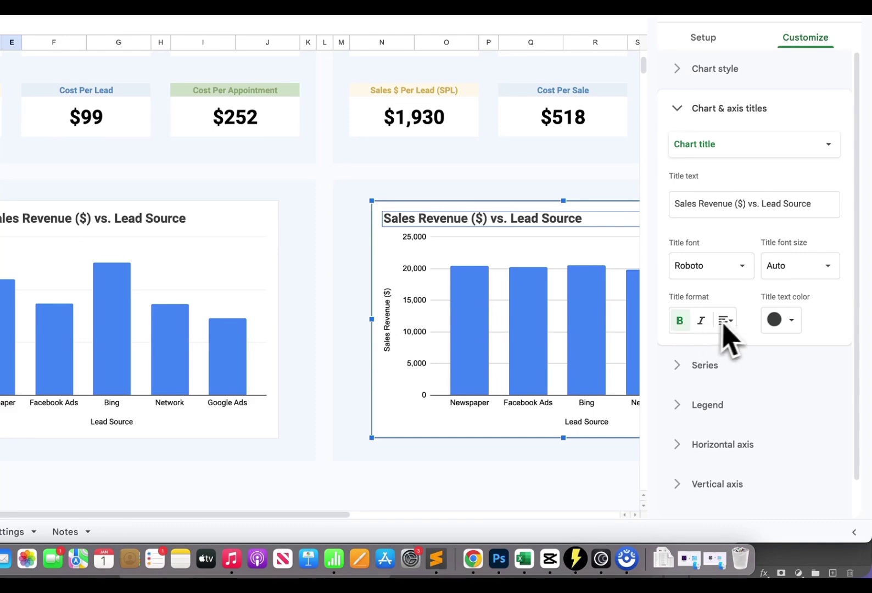
pyautogui.click(742, 346)
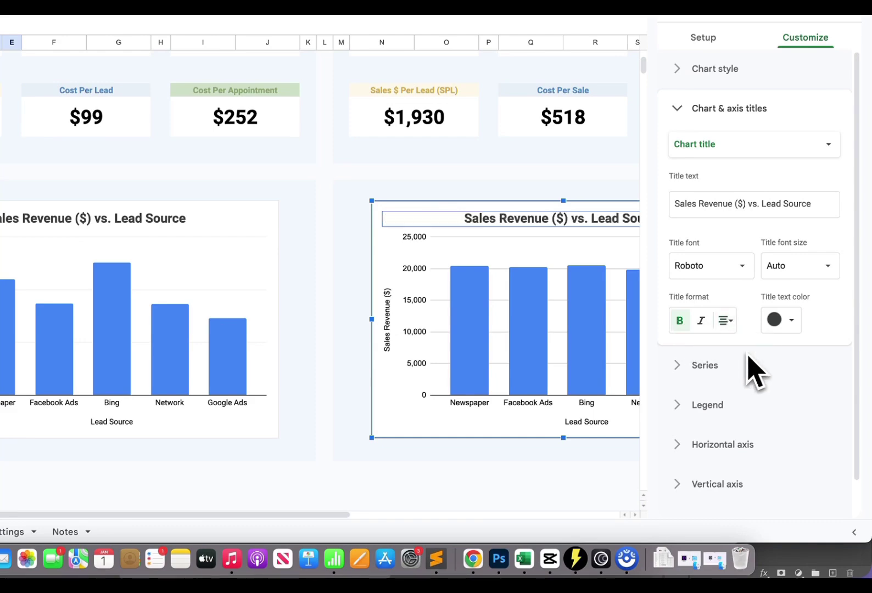
# Change the lead cost chart's title to "Sales Expense ($) By Lead Source"
pyautogui.doubleClick(703, 208)
pyautogui.write('Exp')
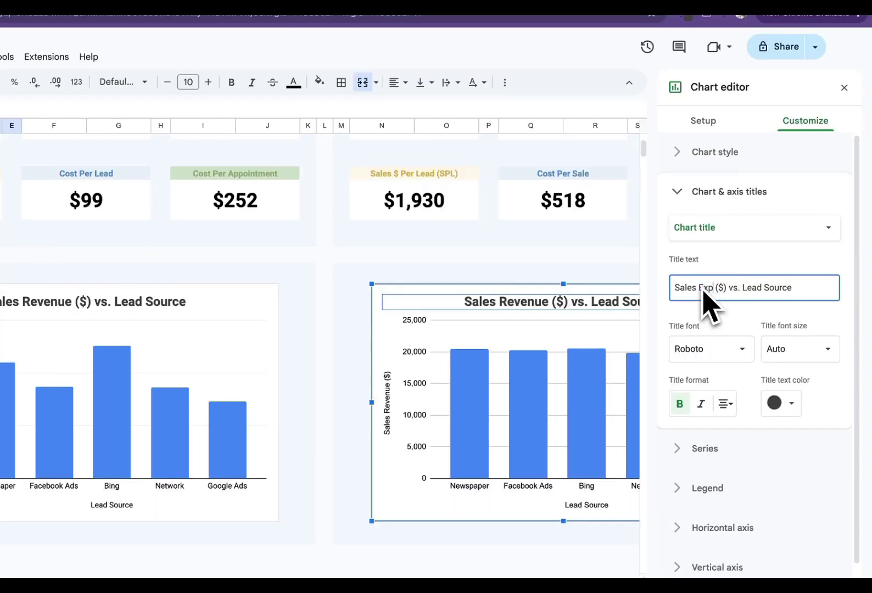
pyautogui.write('ense')
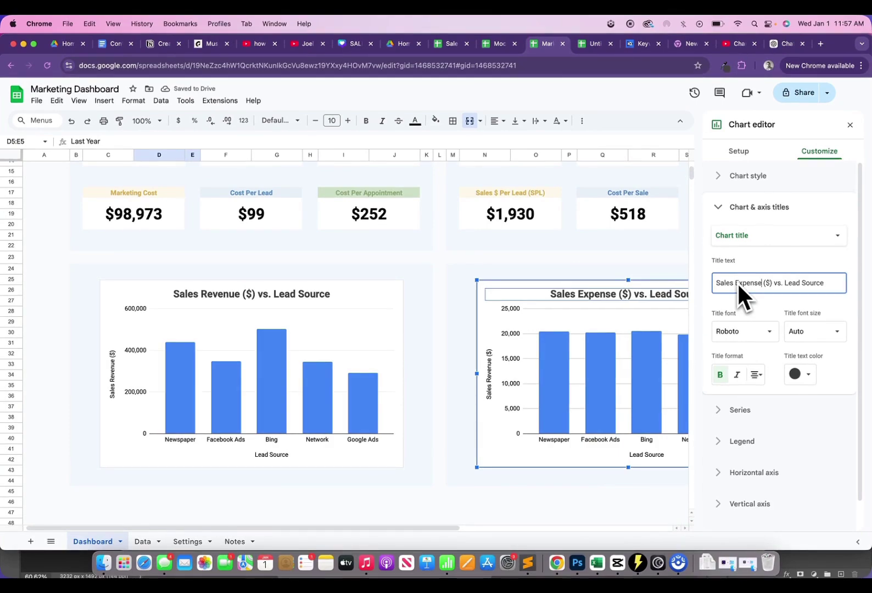
pyautogui.doubleClick(778, 283)
pyautogui.write('By')
# Set the vertical axis major gridlines of the Sales Expense chart to the custom light blue
pyautogui.scroll(-1, 780, 439)
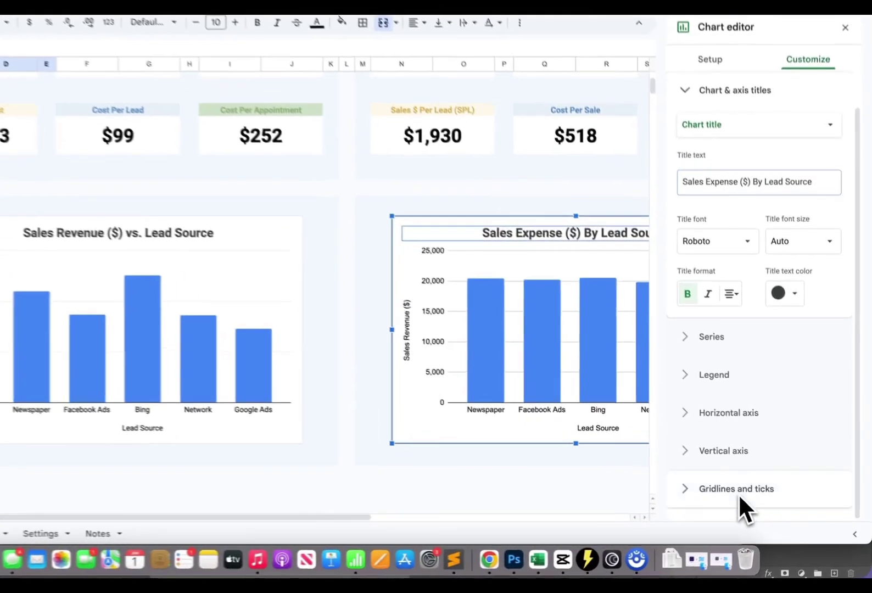
pyautogui.click(761, 504)
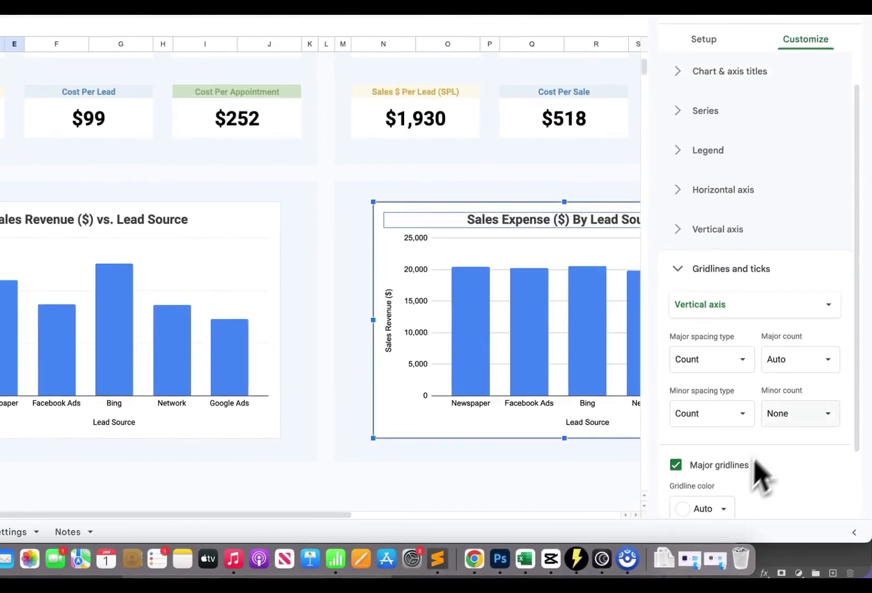
pyautogui.scroll(-3, 757, 472)
pyautogui.click(754, 461)
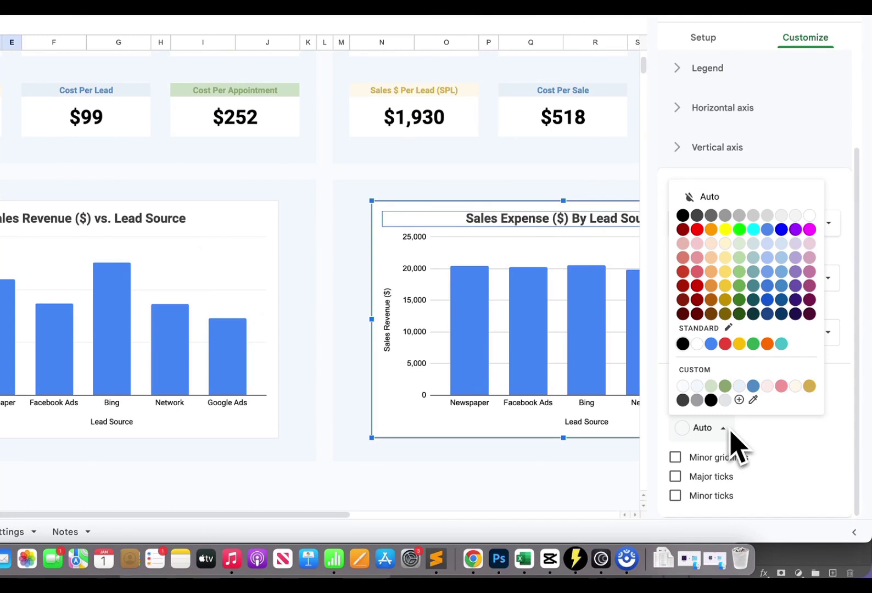
pyautogui.click(740, 388)
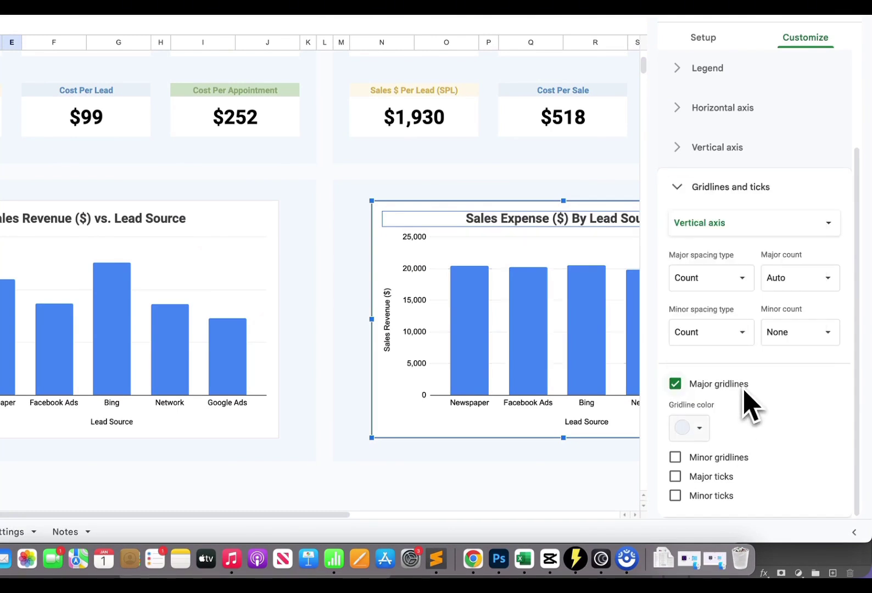
# Test the charts' response to the dashboard period by choosing Last Quarter and Last Week
pyautogui.scroll(2, 821, 296)
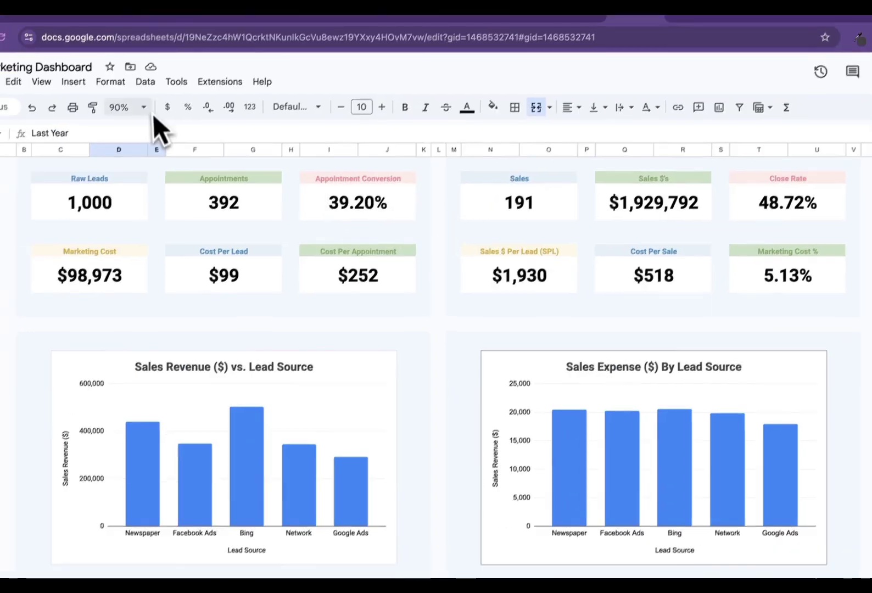
pyautogui.click(124, 132)
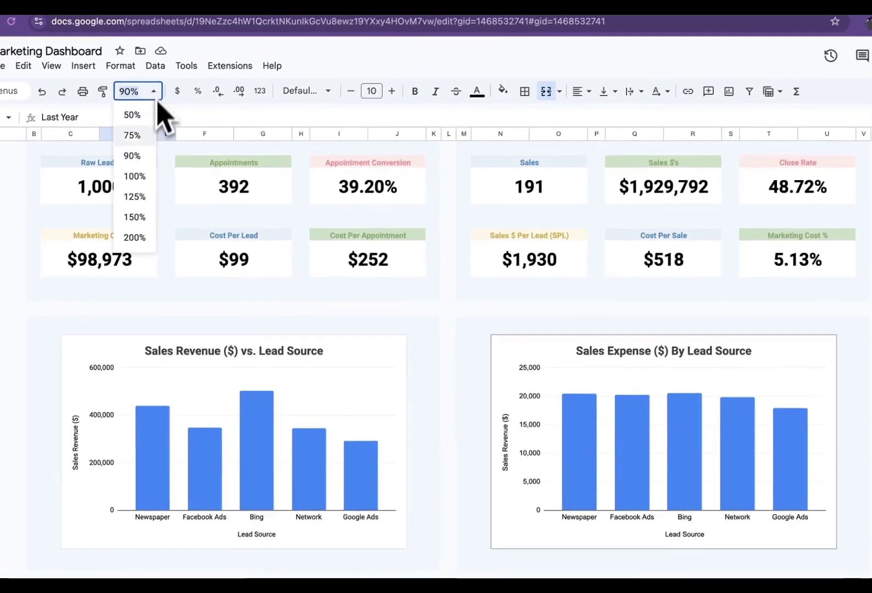
pyautogui.click(133, 134)
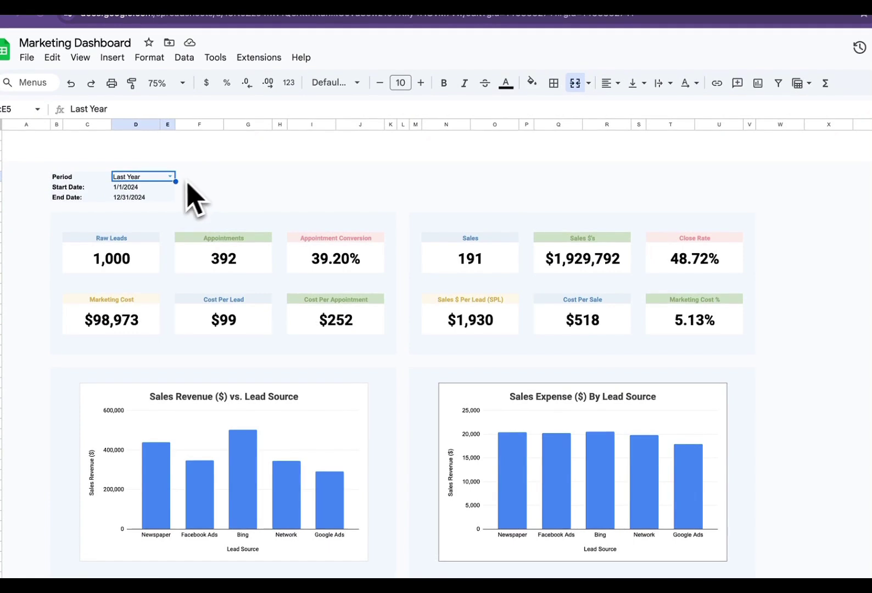
pyautogui.click(171, 180)
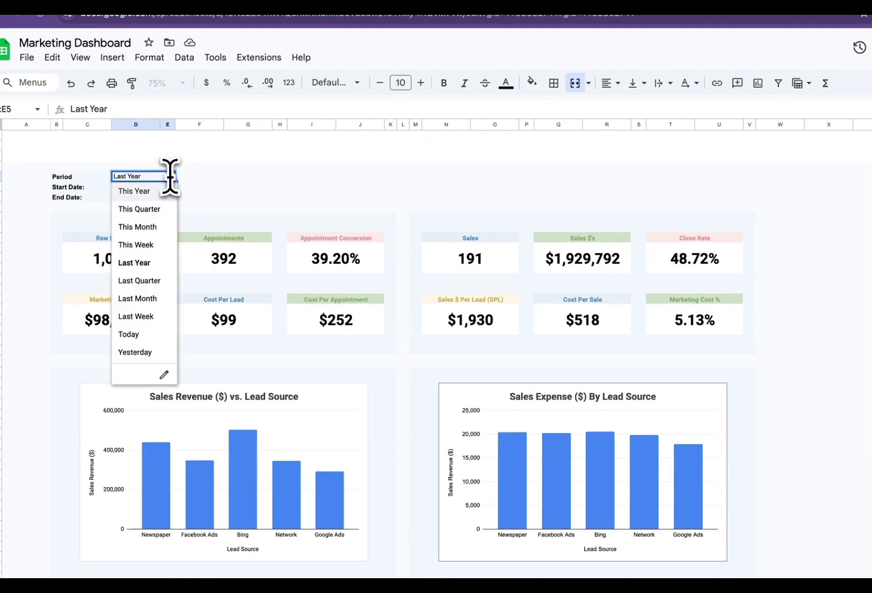
pyautogui.click(148, 280)
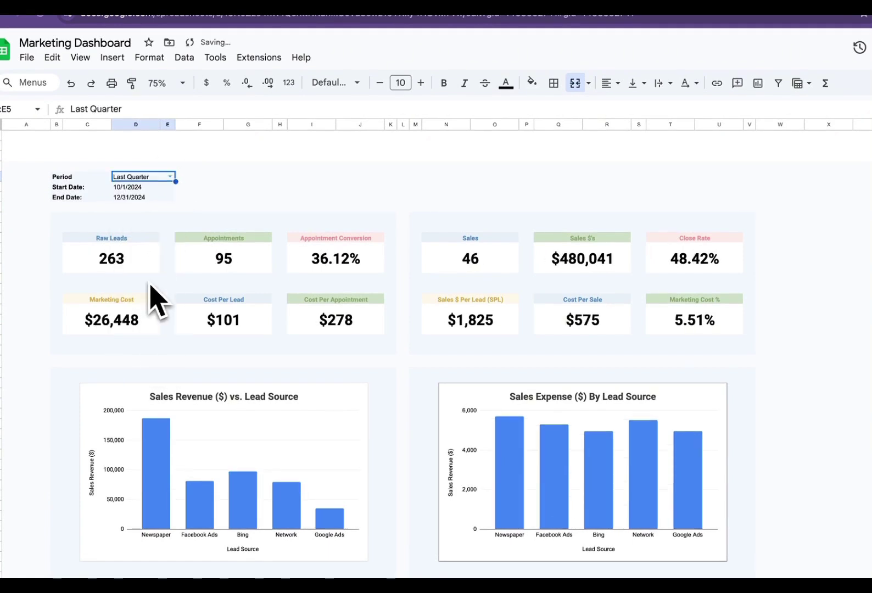
pyautogui.doubleClick(169, 177)
pyautogui.click(135, 316)
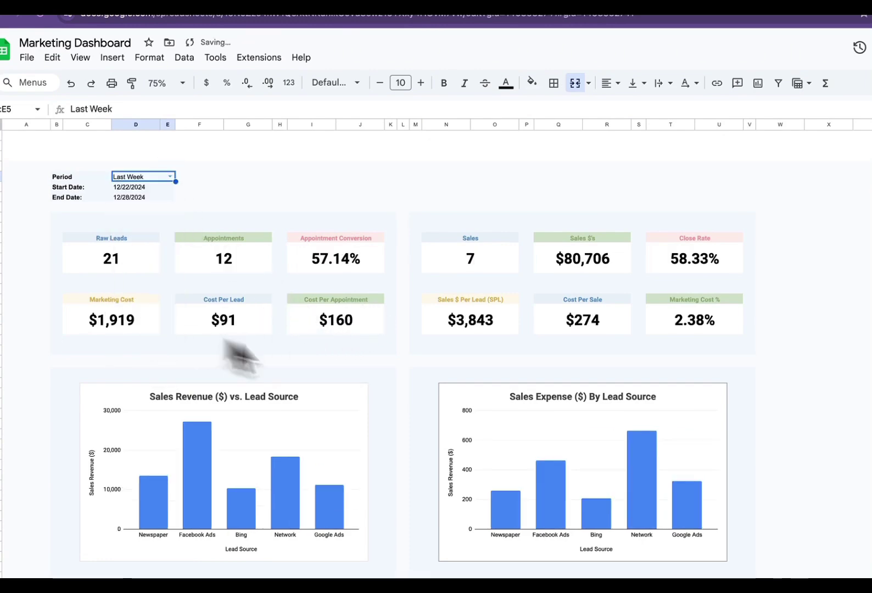